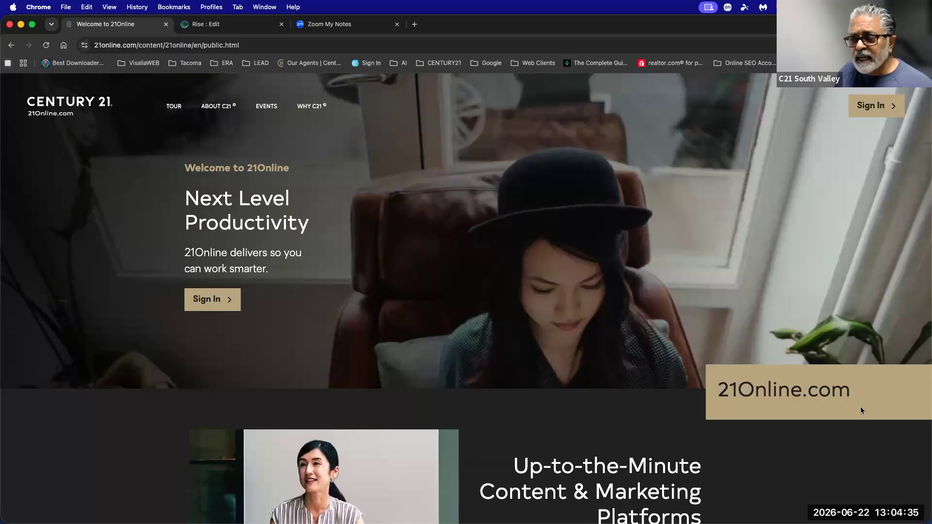
# Sign in to 21Online and open the site's main navigation menu.
pyautogui.click(865, 109)
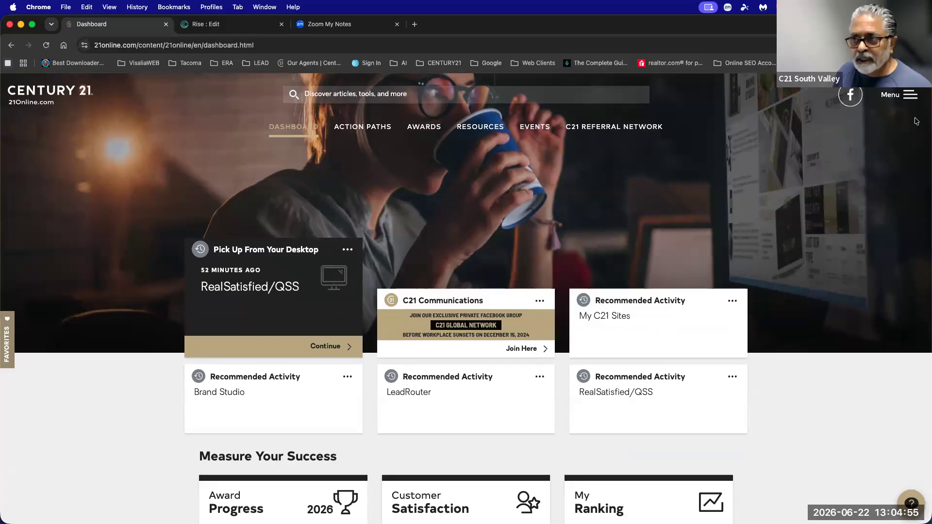
pyautogui.click(907, 96)
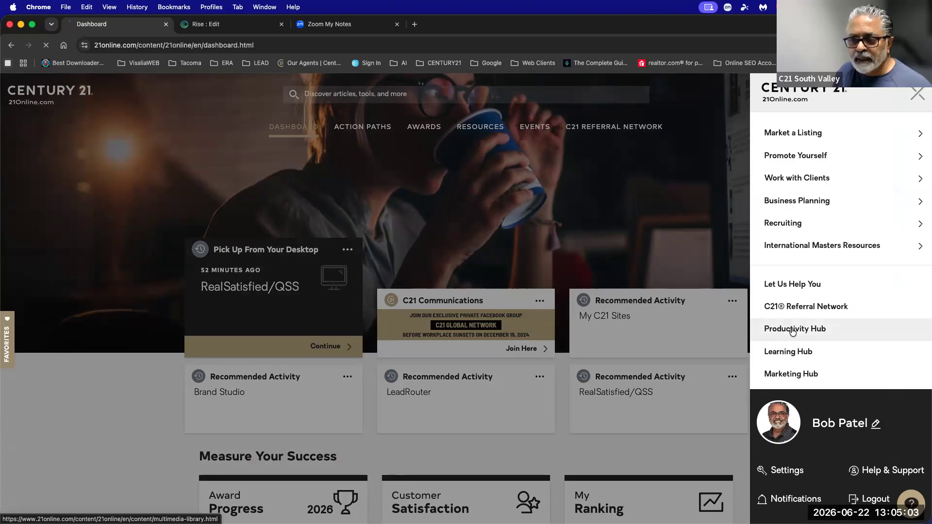
# Open the Productivity Hub and scroll to the MoxiEngage card among the tool cards.
pyautogui.click(792, 329)
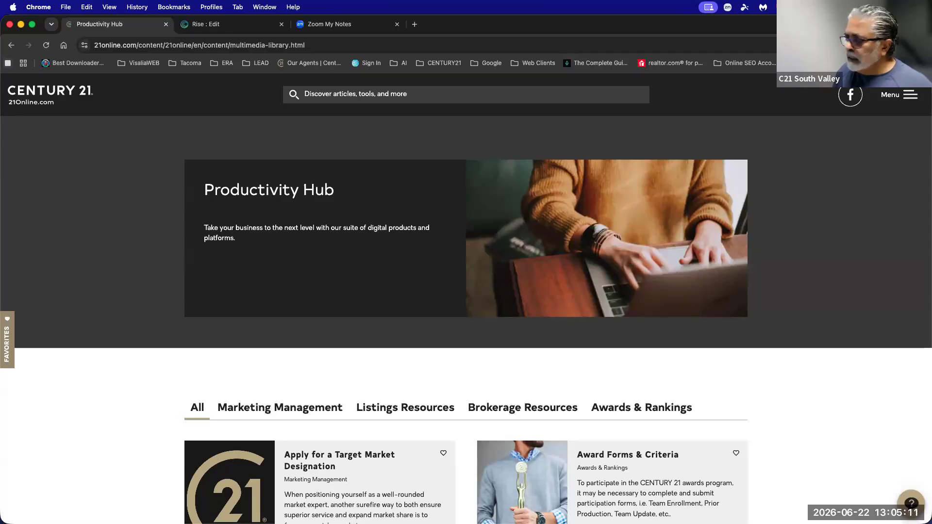
pyautogui.scroll(-17, 500, 362)
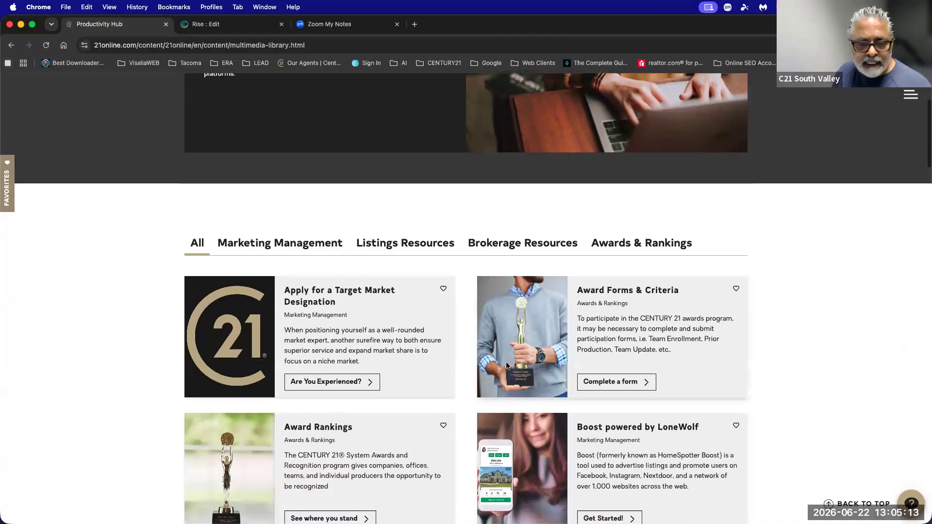
pyautogui.scroll(-13, 506, 368)
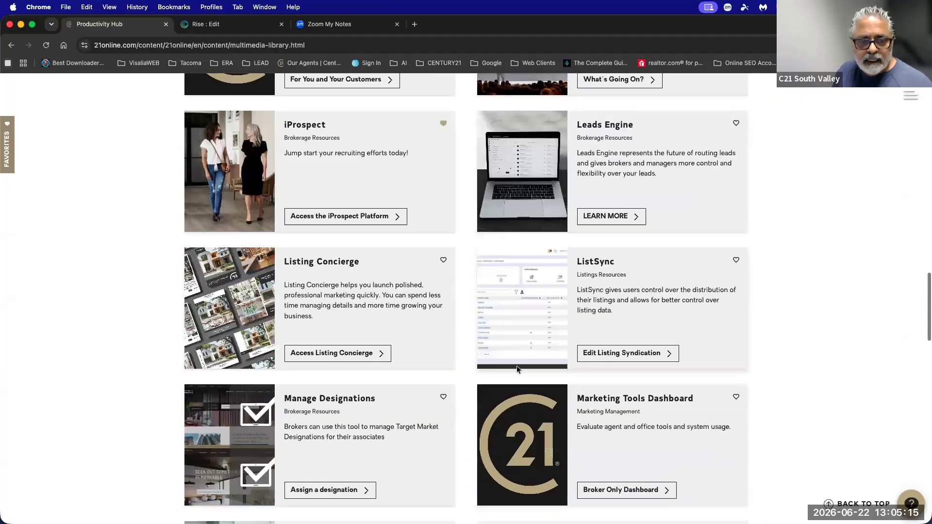
pyautogui.scroll(1, 517, 369)
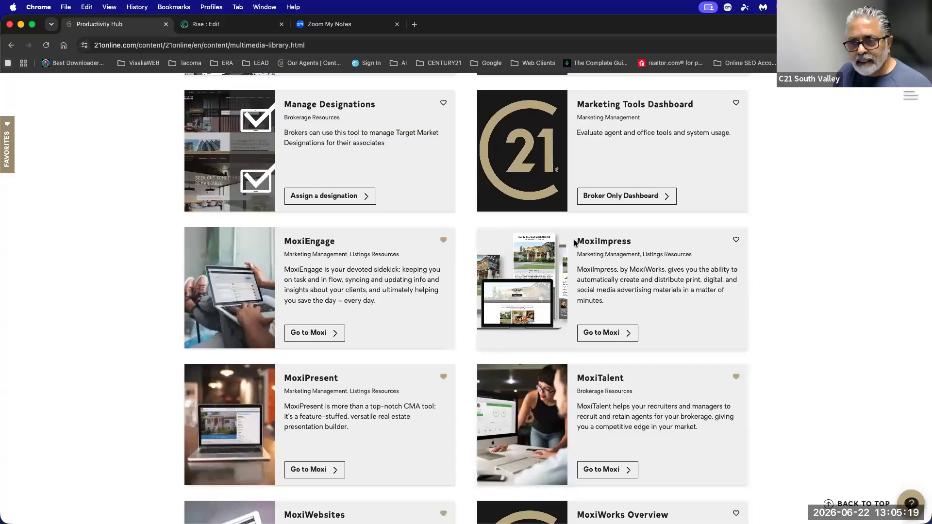
pyautogui.scroll(-1, 631, 380)
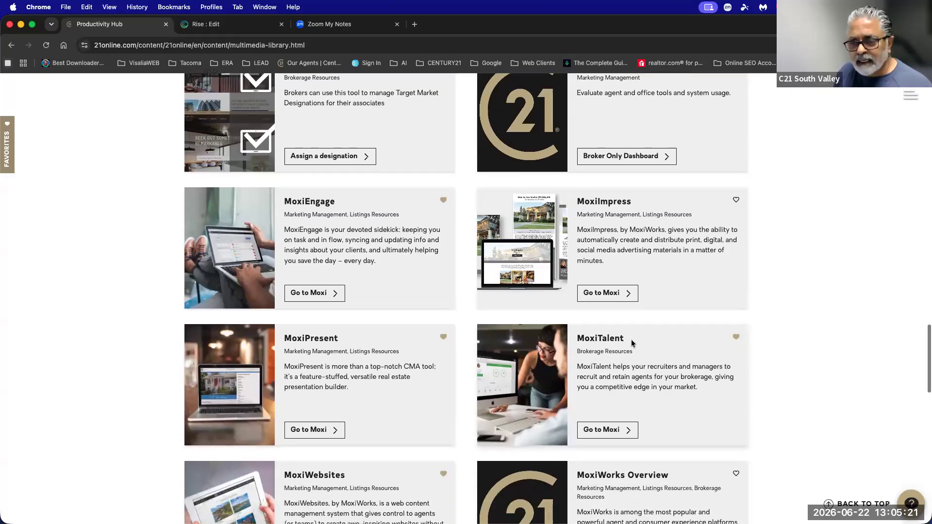
pyautogui.scroll(-2, 606, 346)
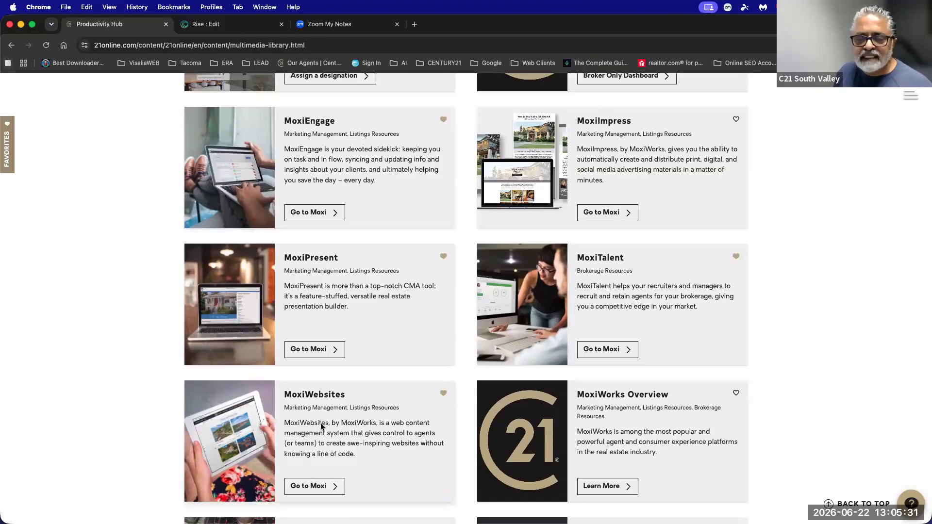
pyautogui.scroll(1, 321, 427)
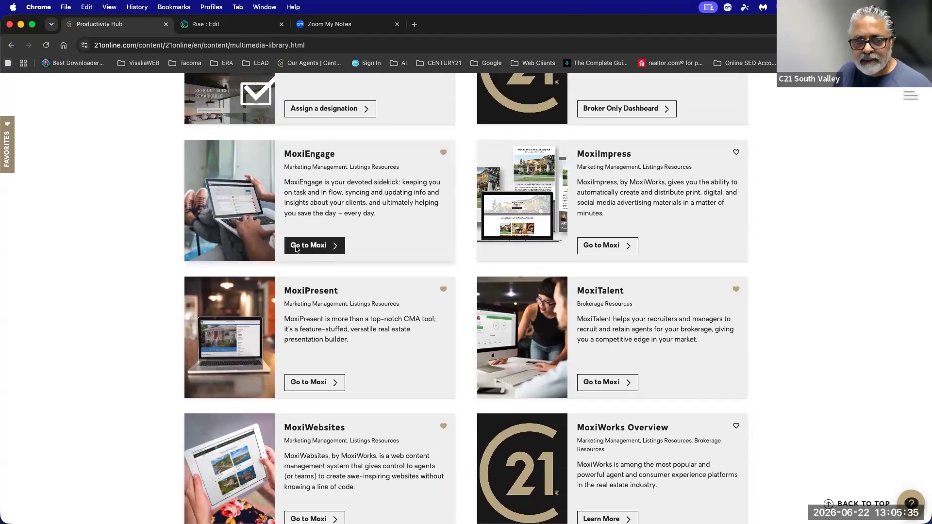
# Launch MoxiEngage to reach the MyMoxi profile, with a spare tab holding the mymoxi address.
pyautogui.click(311, 247)
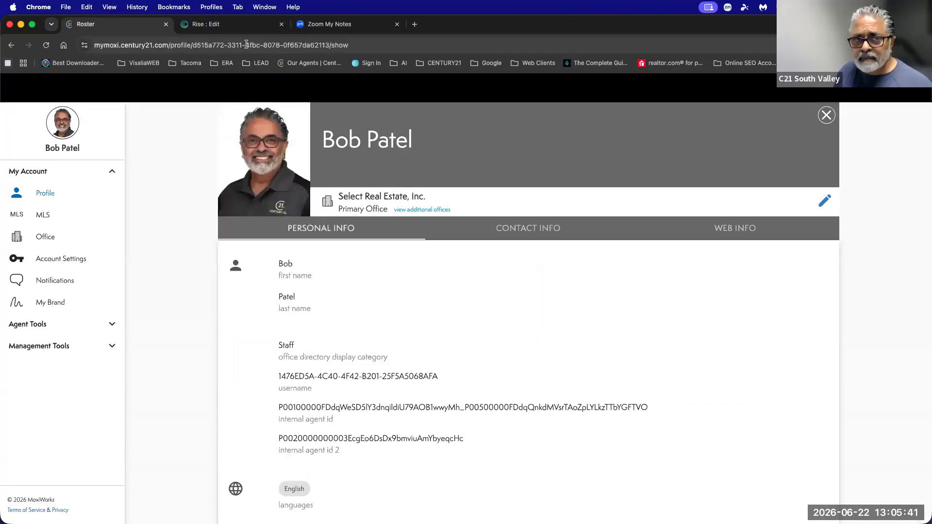
pyautogui.click(415, 28)
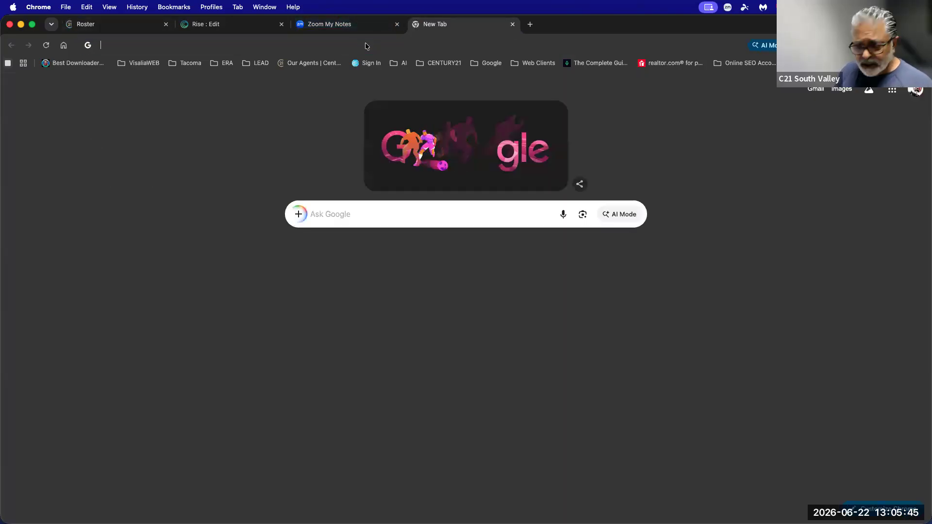
pyautogui.write('mymoxi')
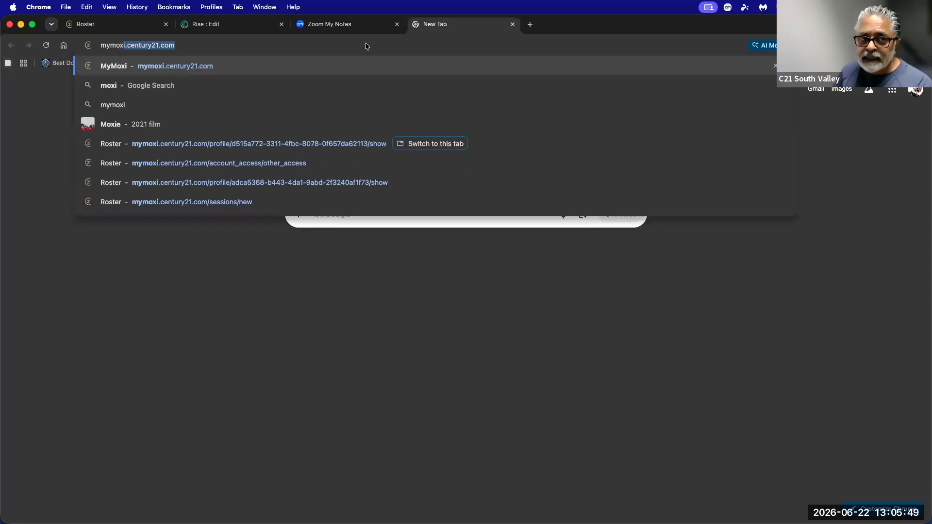
pyautogui.write('.')
pyautogui.press('Right')
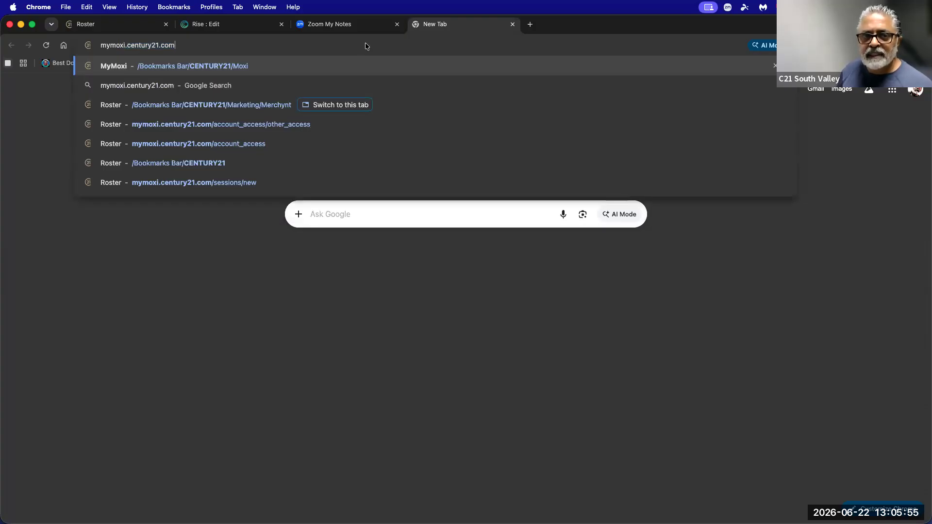
pyautogui.click(121, 27)
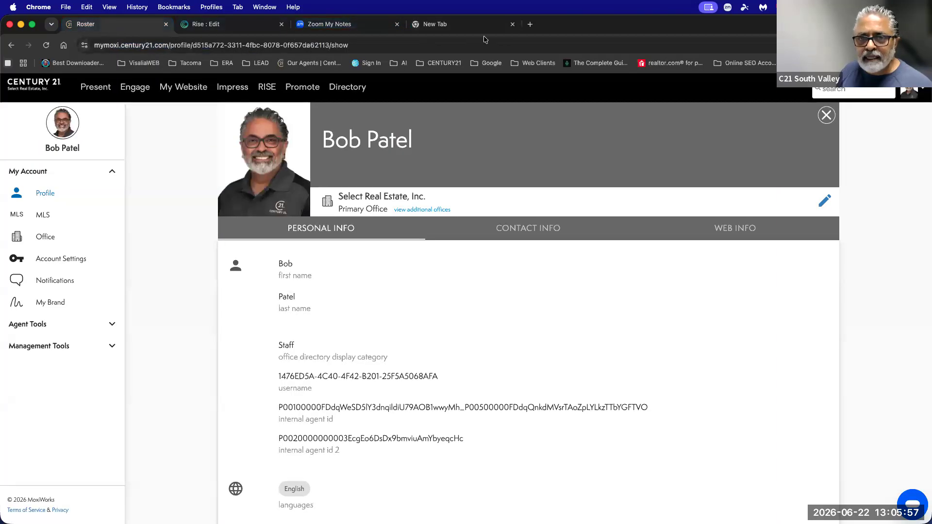
pyautogui.click(459, 31)
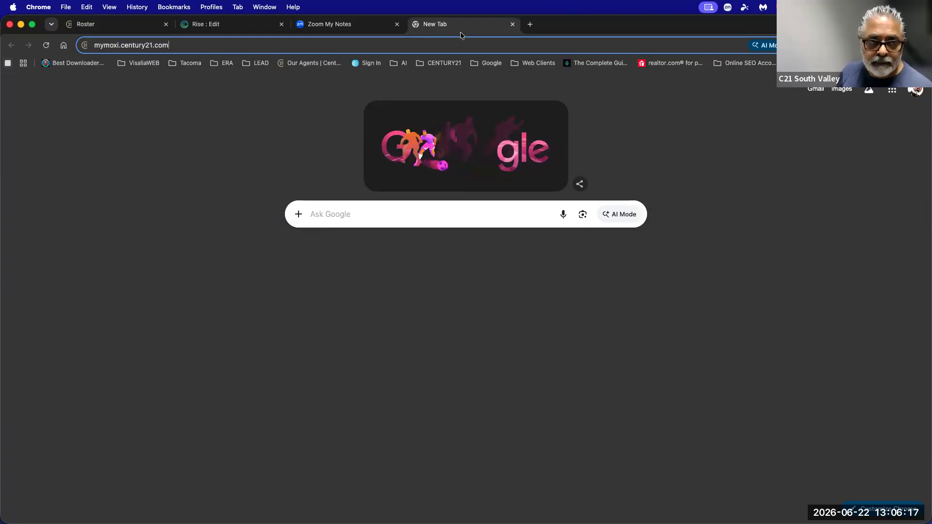
pyautogui.click(102, 24)
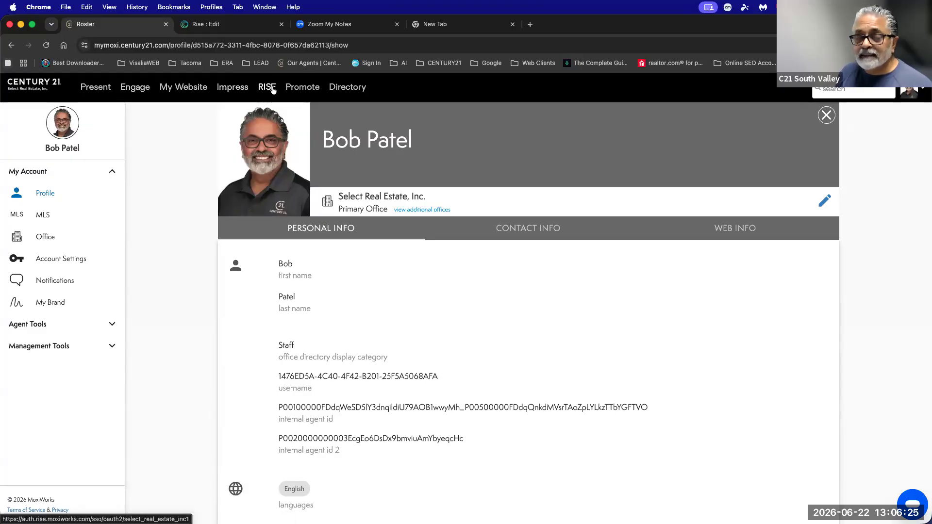
# Switch to the open Rise tab and go to the Rise dashboard.
pyautogui.scroll(-1, 274, 90)
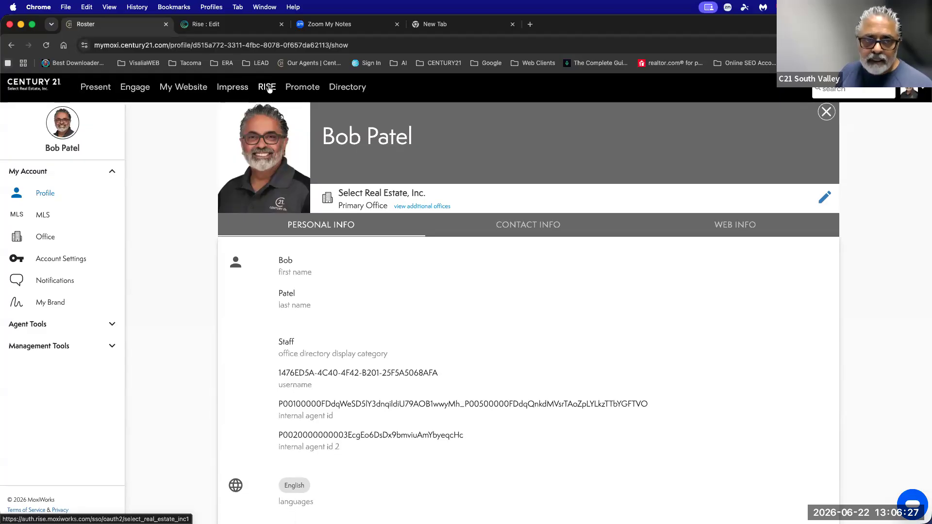
pyautogui.click(259, 27)
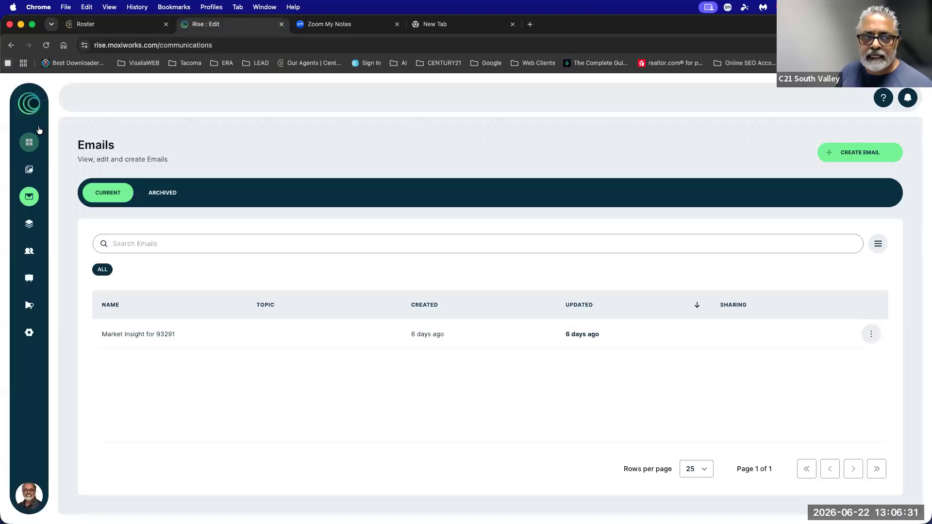
pyautogui.click(29, 141)
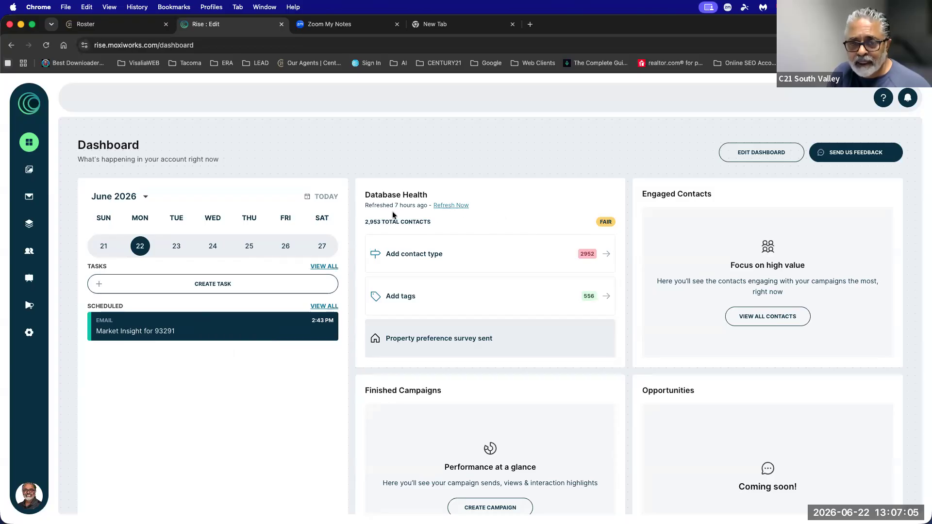
# Refresh the Database Health figures on the Rise dashboard.
pyautogui.moveTo(372, 205); pyautogui.dragTo(459, 207)
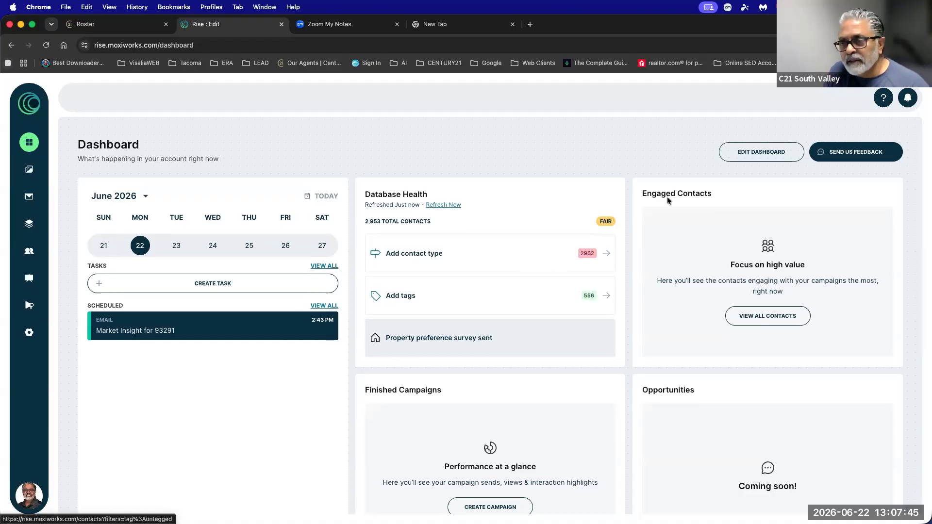
pyautogui.moveTo(641, 197); pyautogui.dragTo(719, 194)
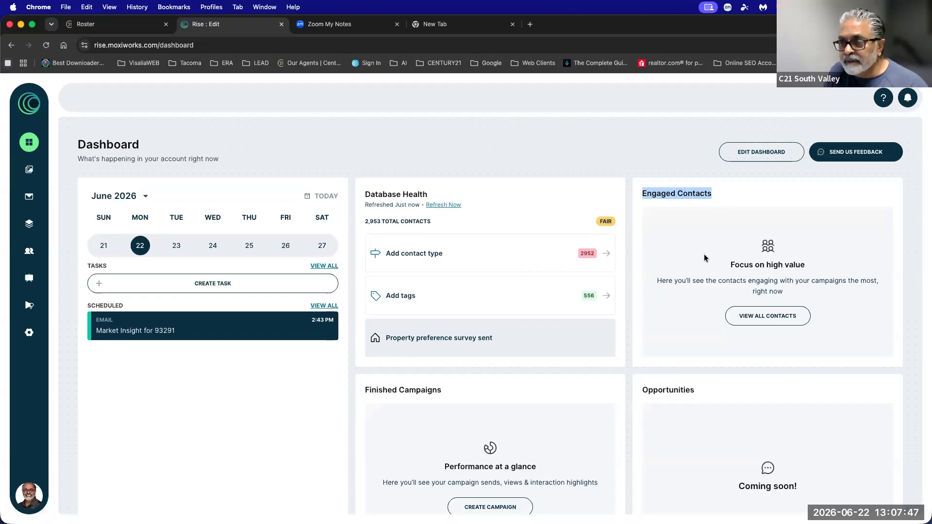
pyautogui.scroll(-1, 705, 258)
pyautogui.scroll(-1, 705, 259)
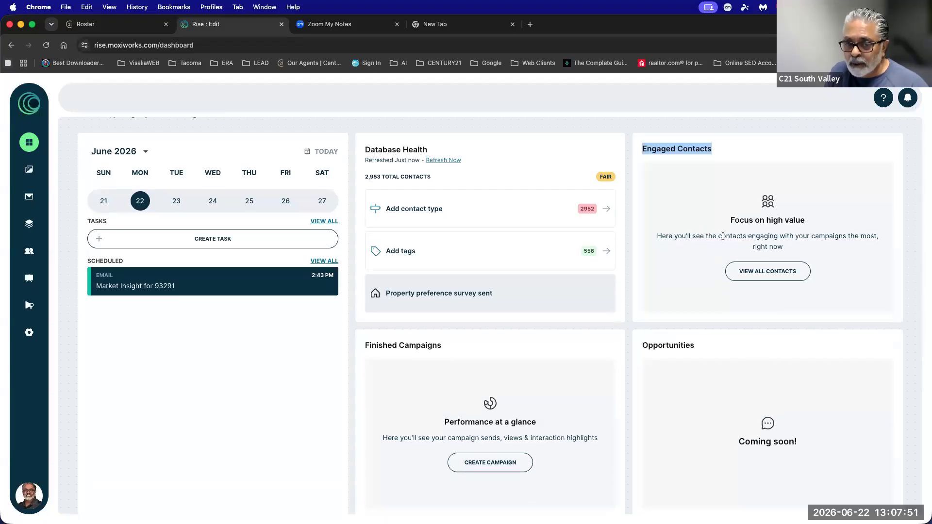
pyautogui.scroll(-3, 558, 316)
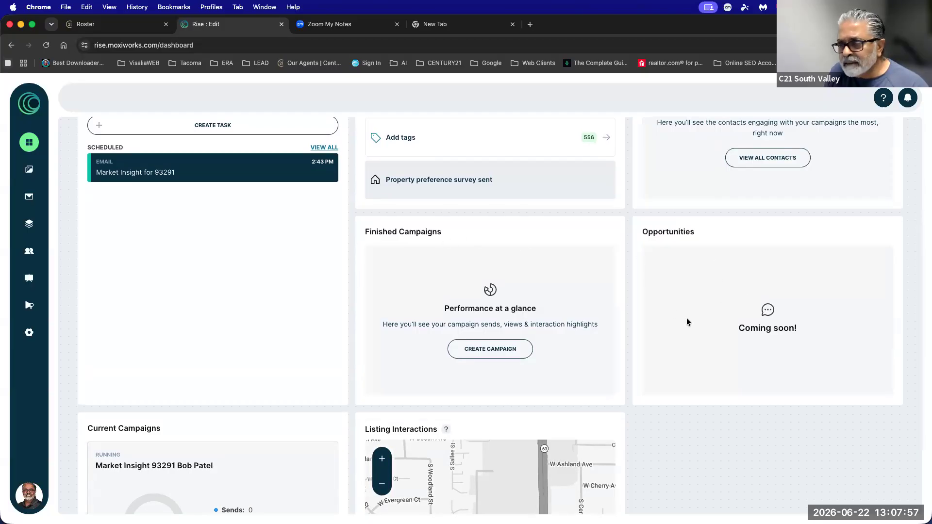
pyautogui.scroll(-3, 703, 307)
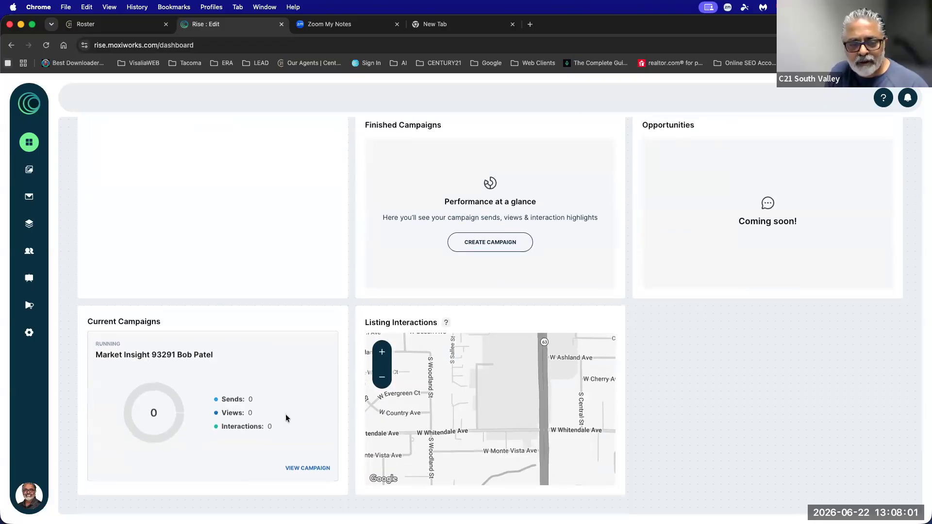
pyautogui.moveTo(96, 345); pyautogui.dragTo(214, 356)
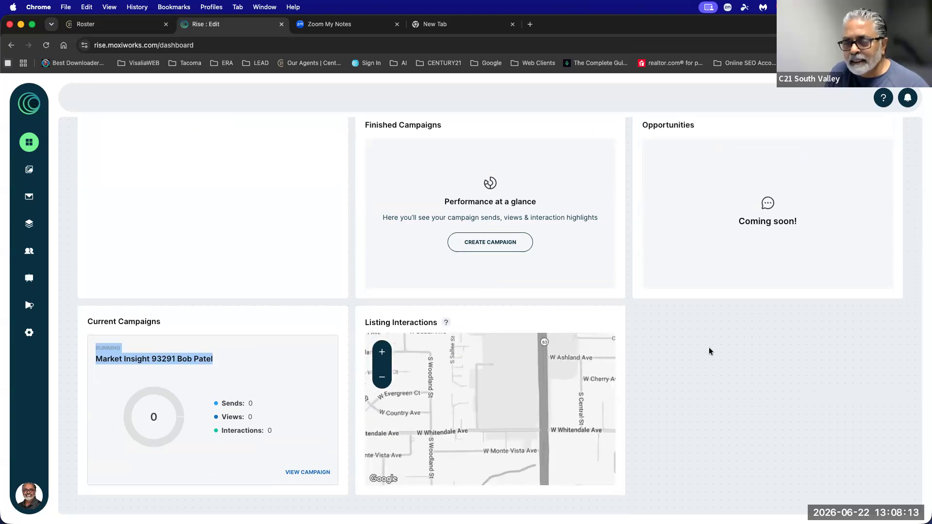
pyautogui.scroll(10, 709, 348)
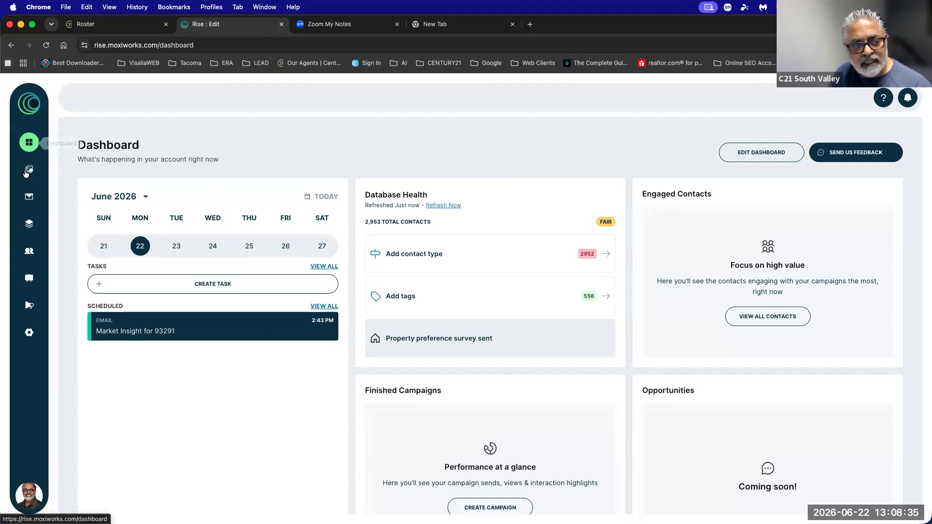
# Show the Emails page listing the single Market Insight for 93291 email.
pyautogui.click(28, 199)
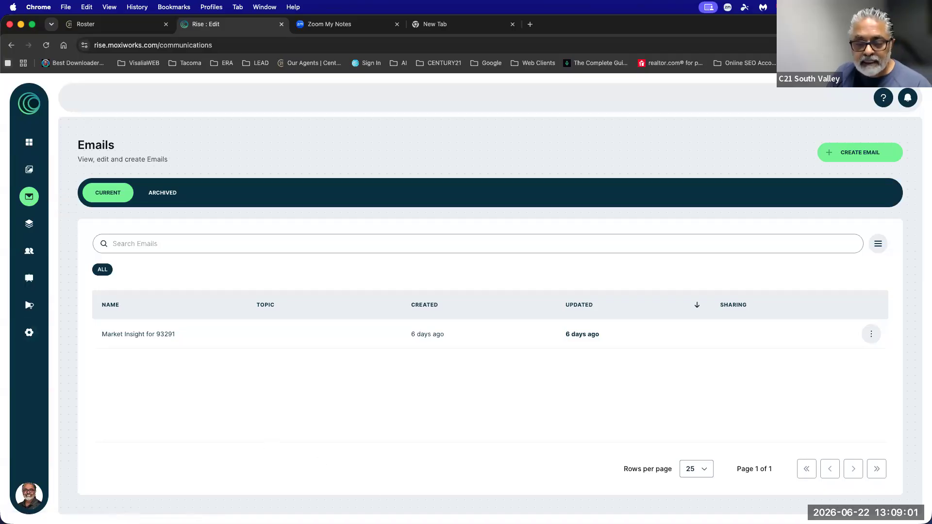
pyautogui.moveTo(396, 495)
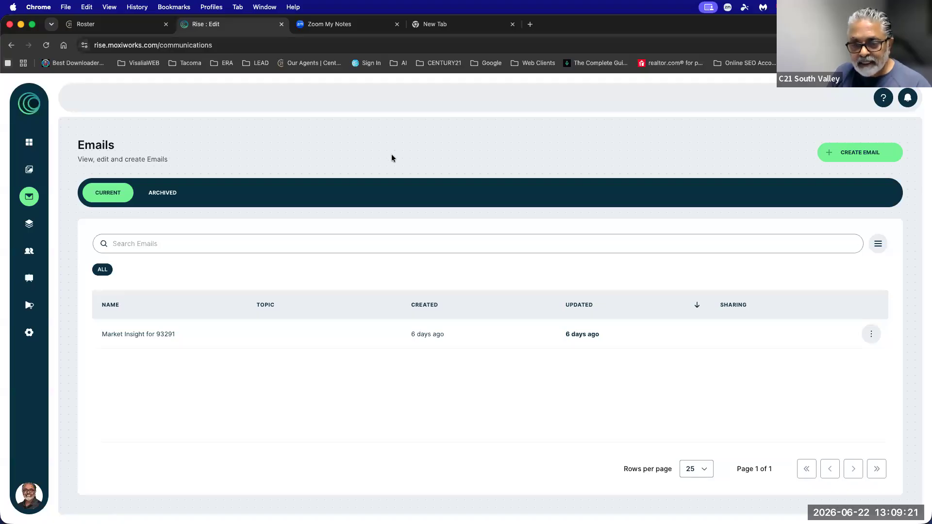
# Open Contacts and search the list for the agent's full name.
pyautogui.click(29, 253)
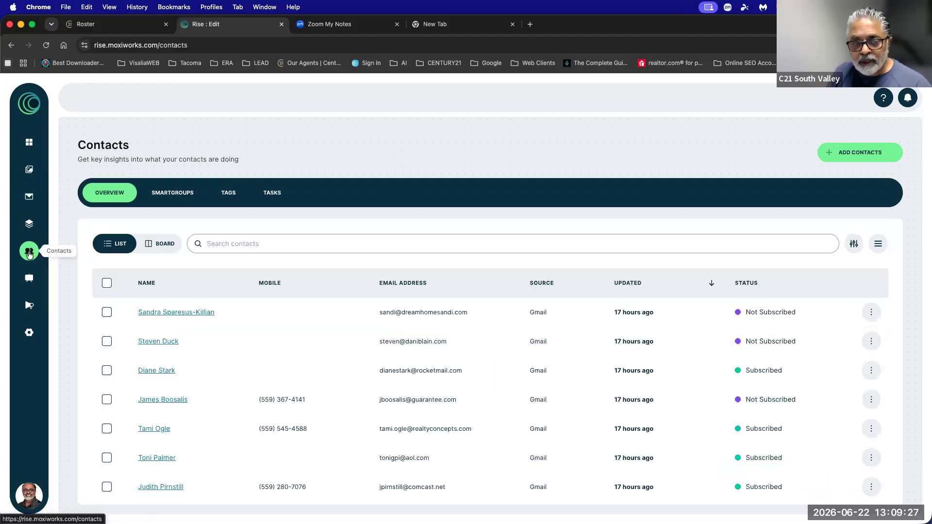
pyautogui.click(251, 243)
pyautogui.write('Bob Patel')
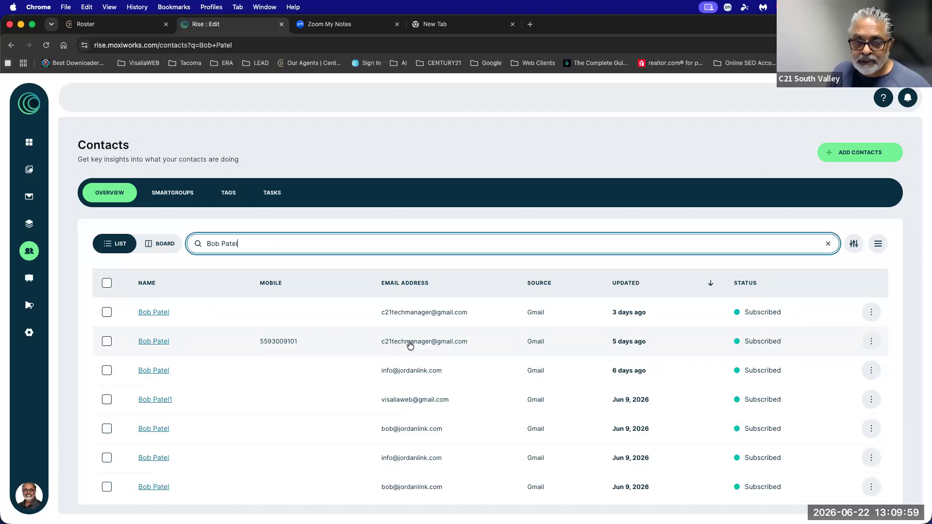
# Open the agent's own contact record and look over its details.
pyautogui.click(153, 342)
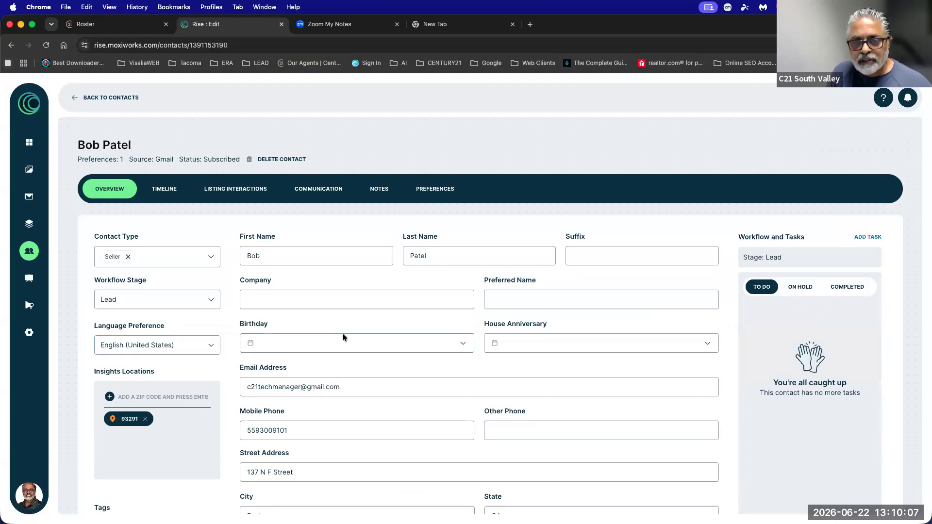
pyautogui.scroll(-3, 445, 335)
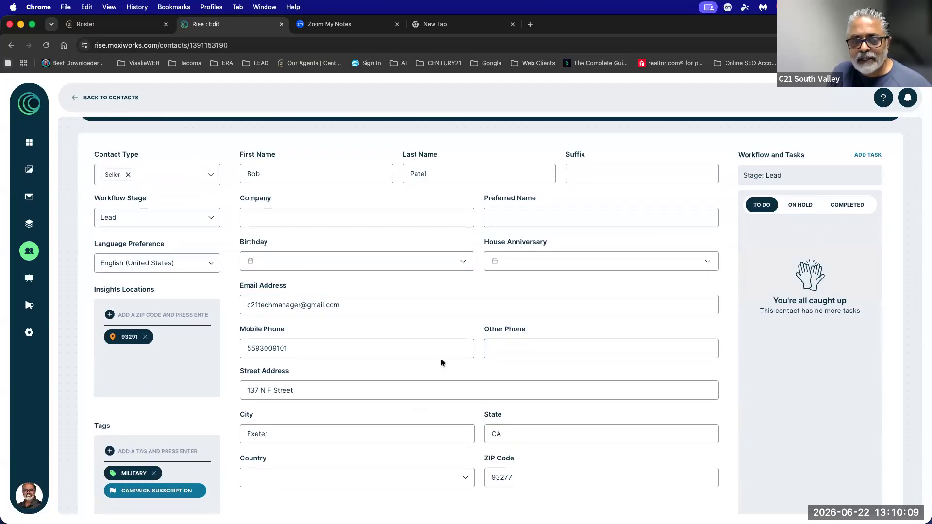
pyautogui.scroll(2, 441, 362)
pyautogui.scroll(-1, 441, 361)
pyautogui.moveTo(341, 318); pyautogui.dragTo(245, 321)
pyautogui.scroll(-1, 244, 321)
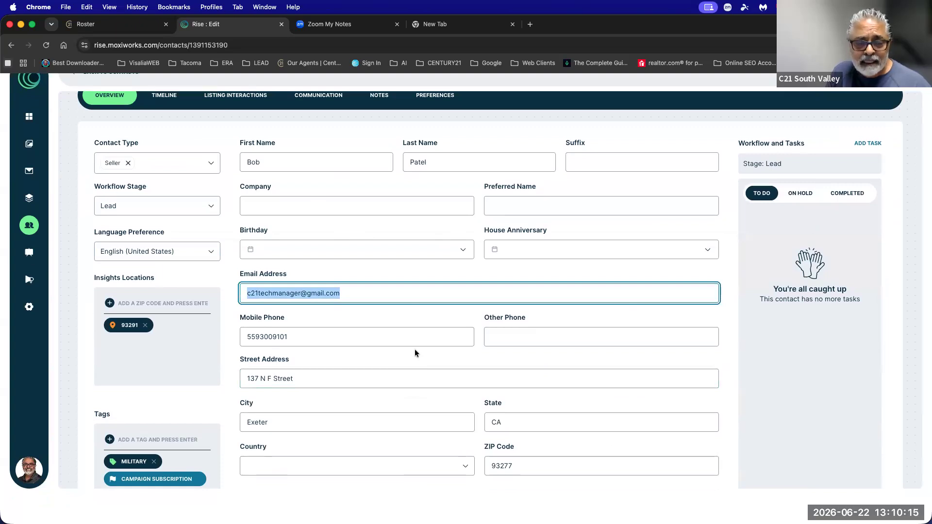
pyautogui.scroll(-2, 149, 415)
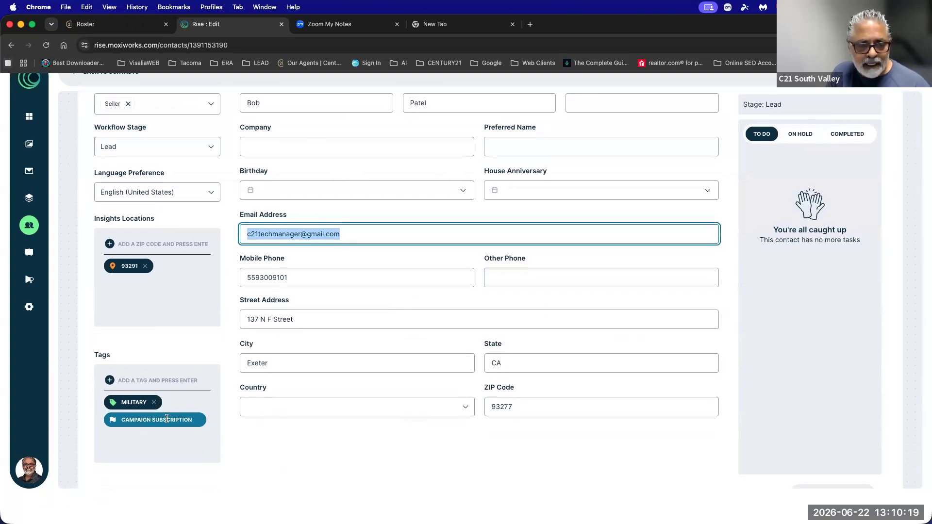
pyautogui.scroll(1, 153, 405)
# Add Buyer and Investor tags to the contact and remove the Military tag.
pyautogui.click(134, 407)
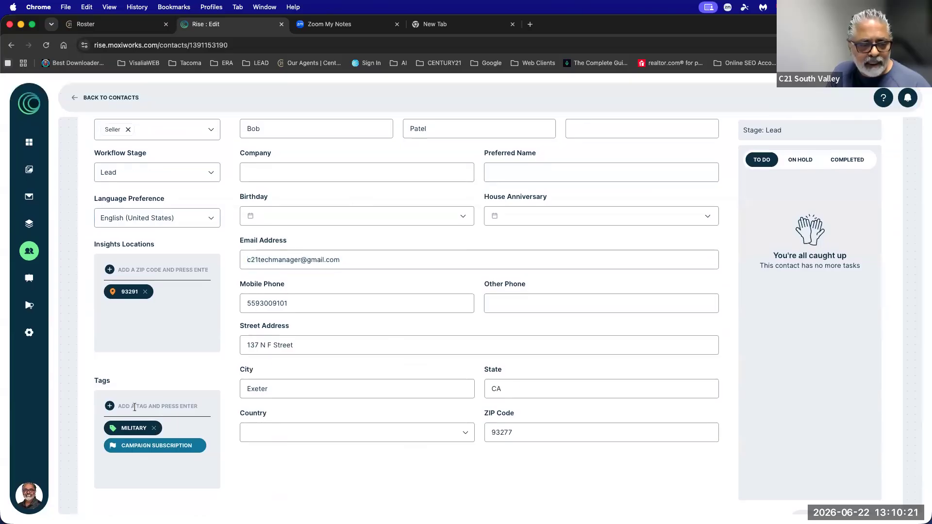
pyautogui.write('buyer')
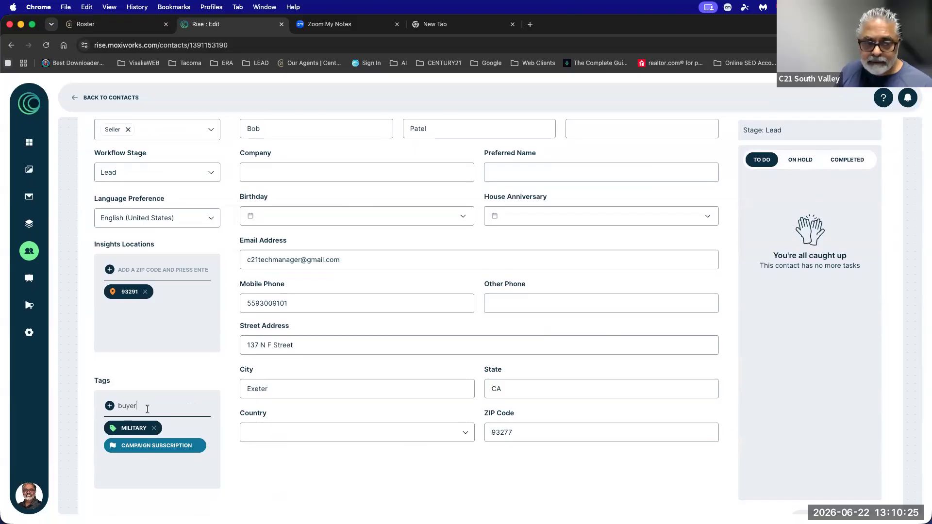
pyautogui.press('Return')
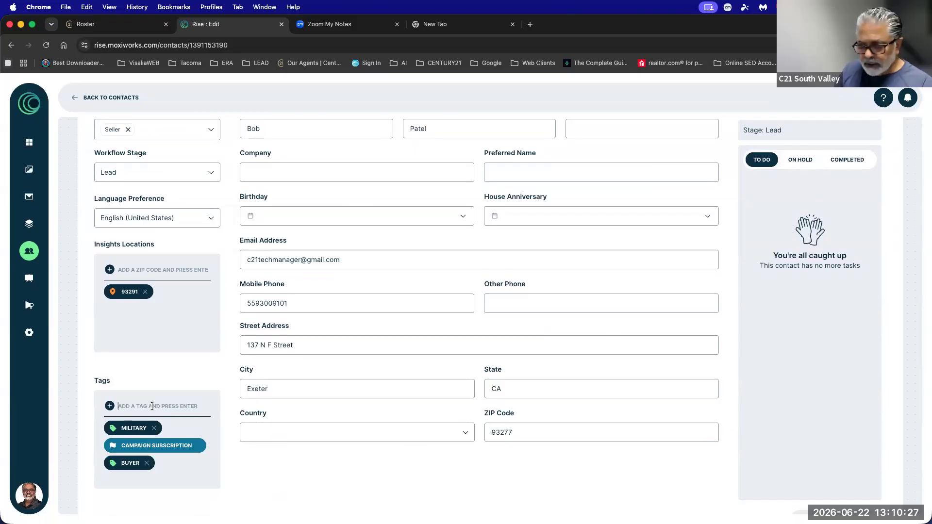
pyautogui.write('investor')
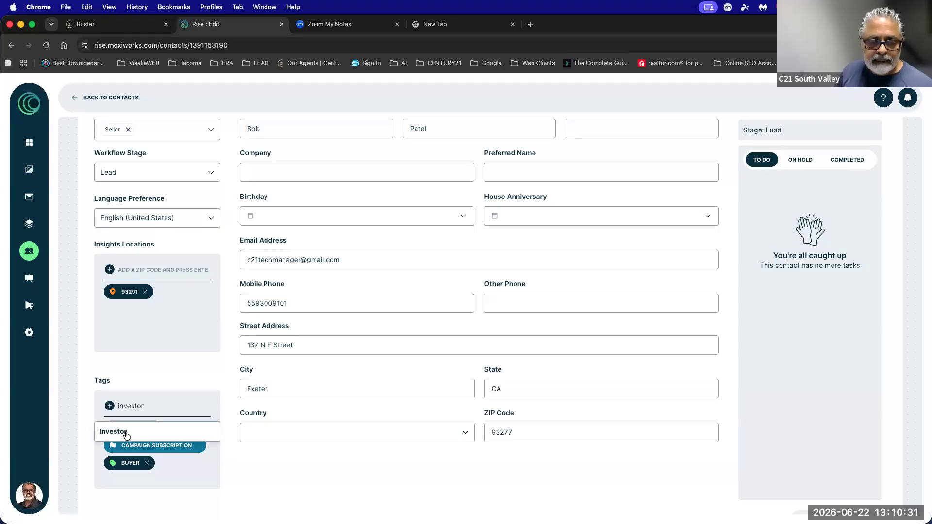
pyautogui.click(123, 436)
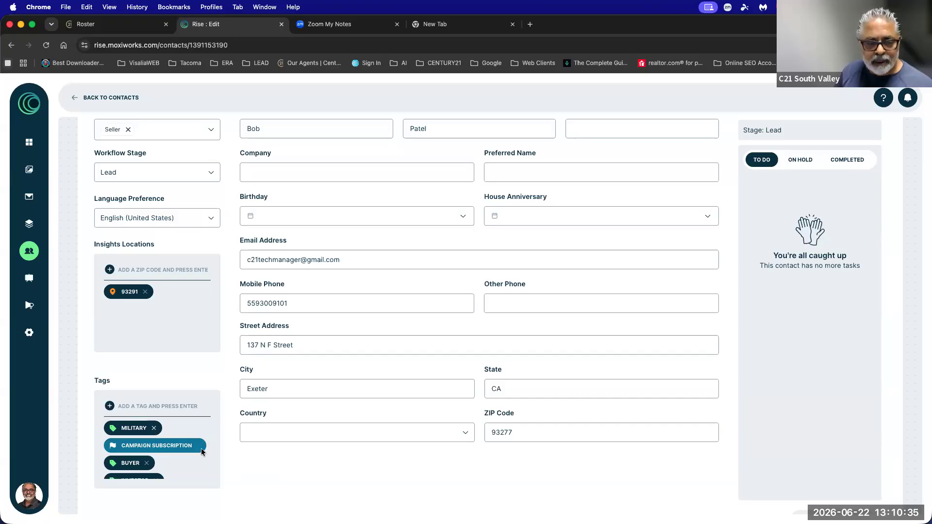
pyautogui.click(153, 427)
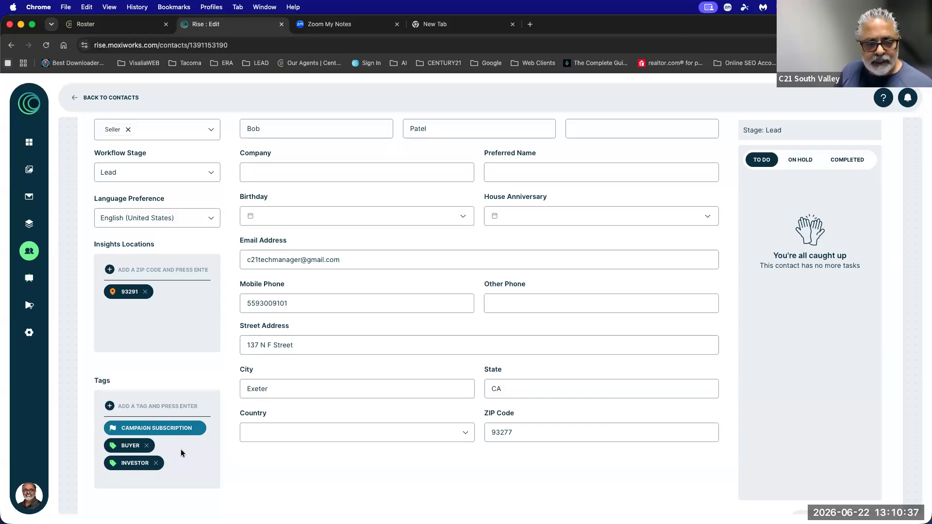
pyautogui.scroll(-1, 165, 444)
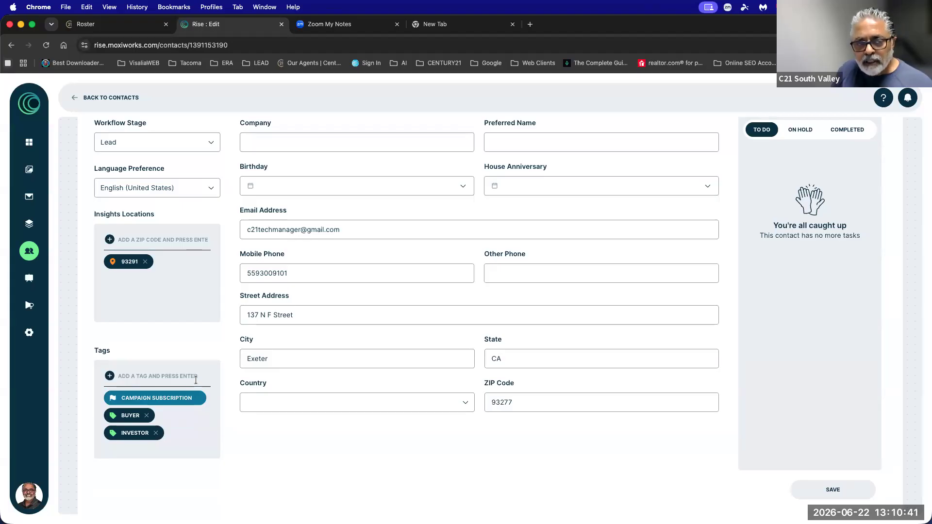
pyautogui.scroll(1, 199, 209)
pyautogui.click(255, 144)
pyautogui.doubleClick(255, 144)
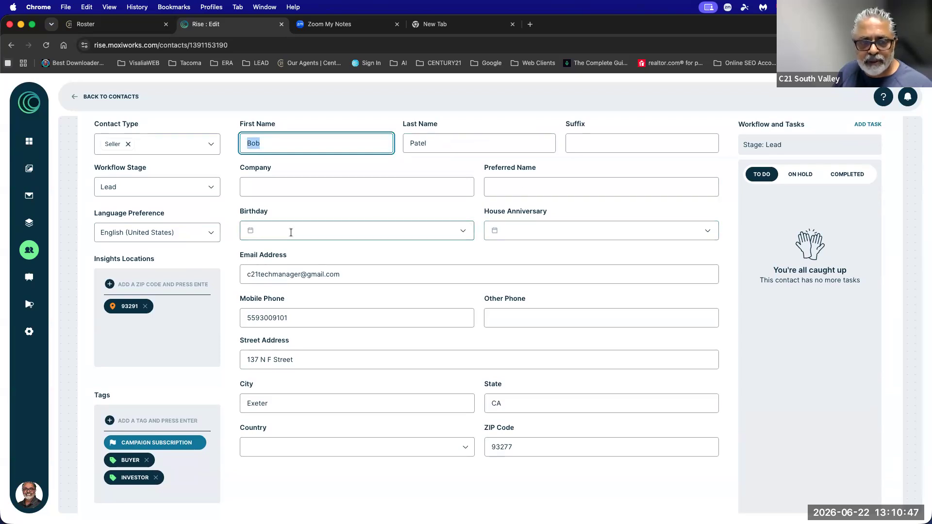
pyautogui.click(272, 230)
pyautogui.press('Escape')
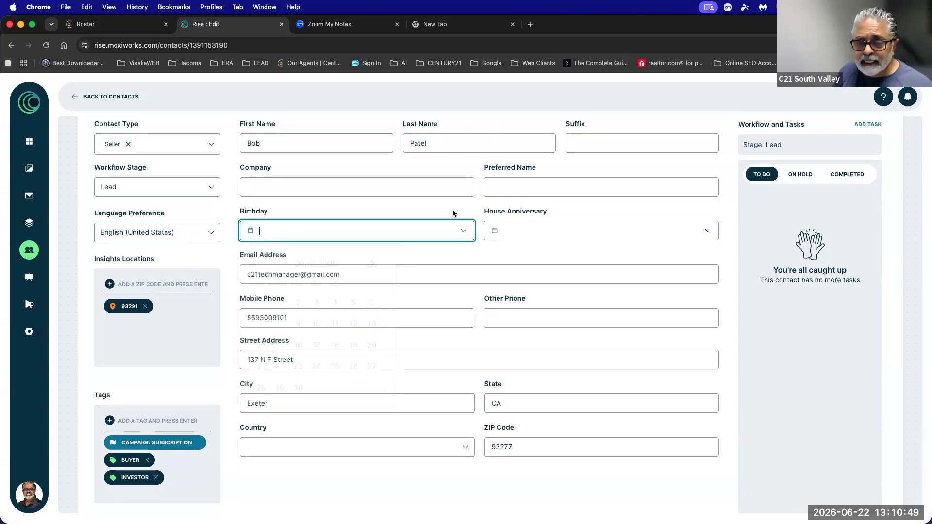
pyautogui.click(574, 216)
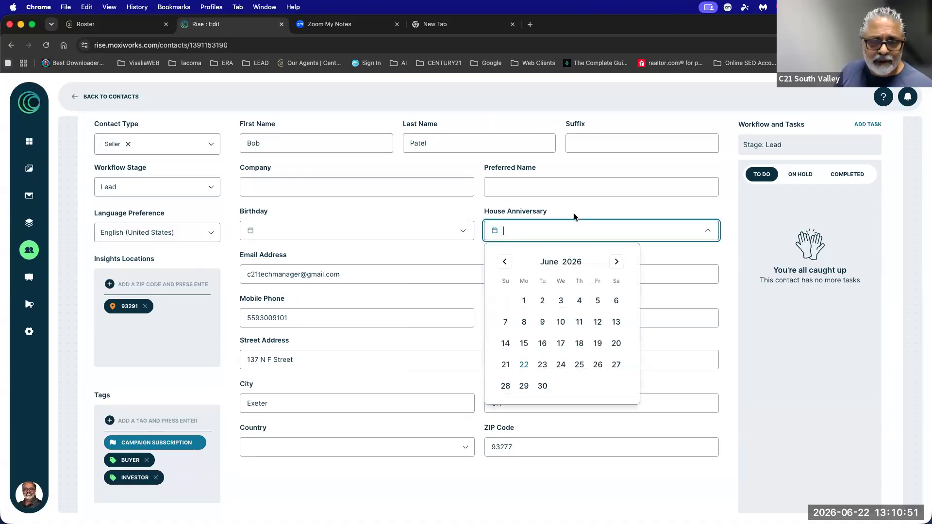
pyautogui.press('Escape')
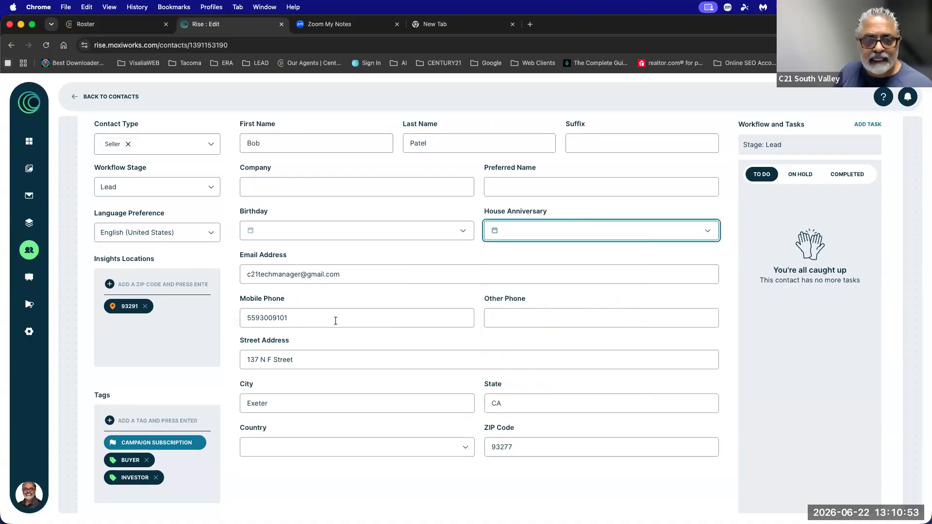
pyautogui.click(341, 275)
pyautogui.moveTo(341, 274); pyautogui.dragTo(247, 275)
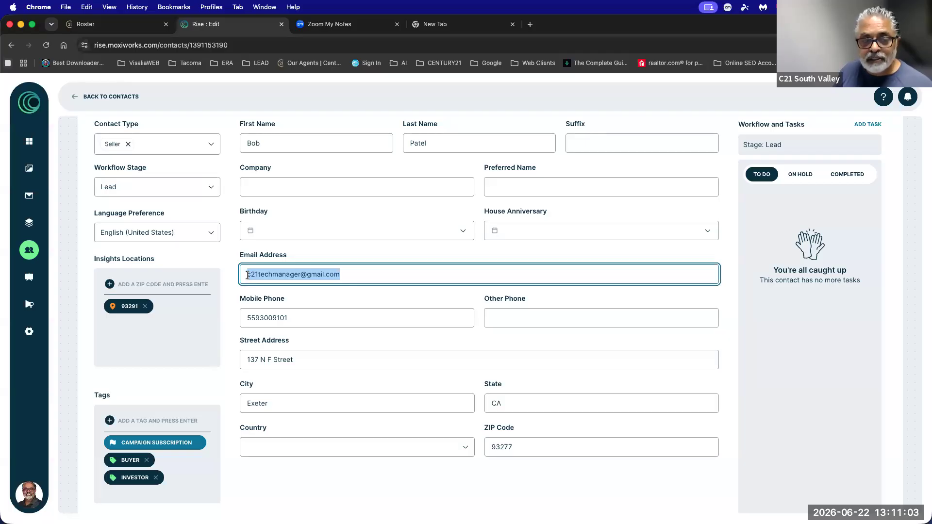
pyautogui.moveTo(512, 447); pyautogui.dragTo(489, 449)
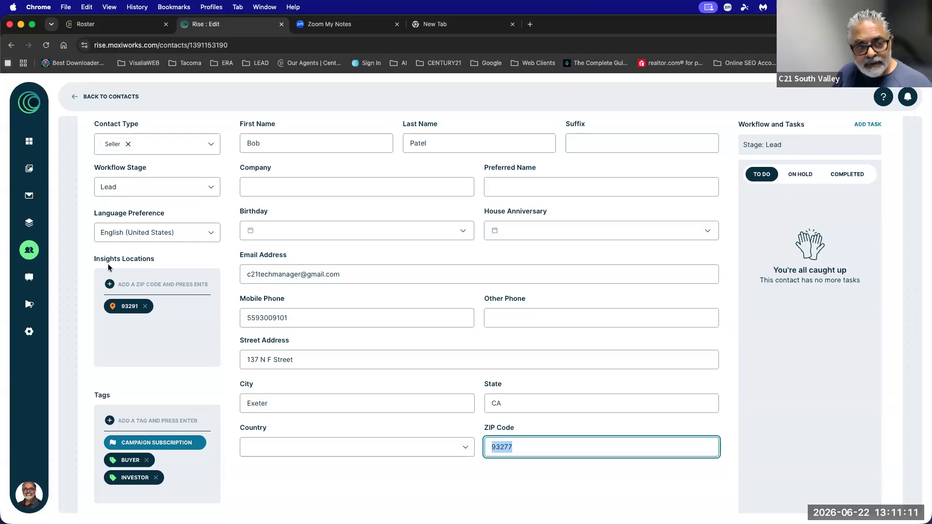
pyautogui.moveTo(94, 259); pyautogui.dragTo(157, 260)
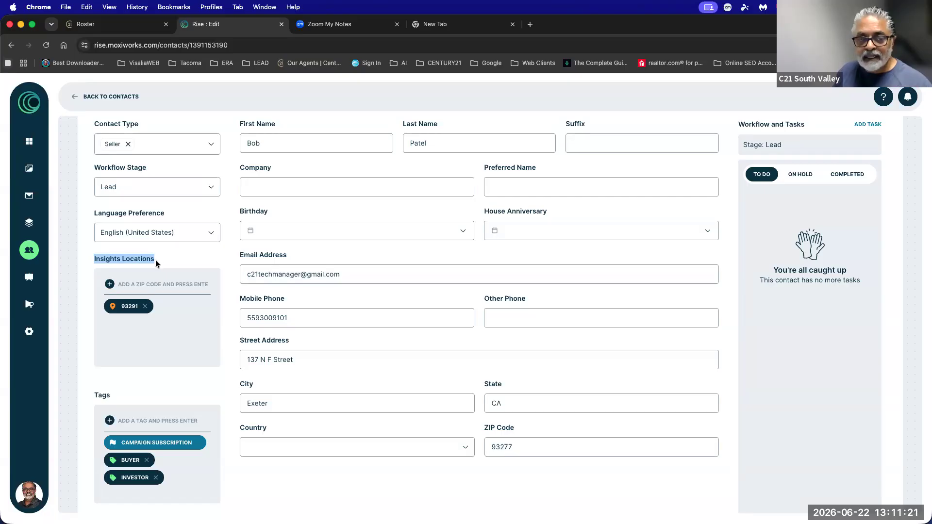
pyautogui.click(125, 285)
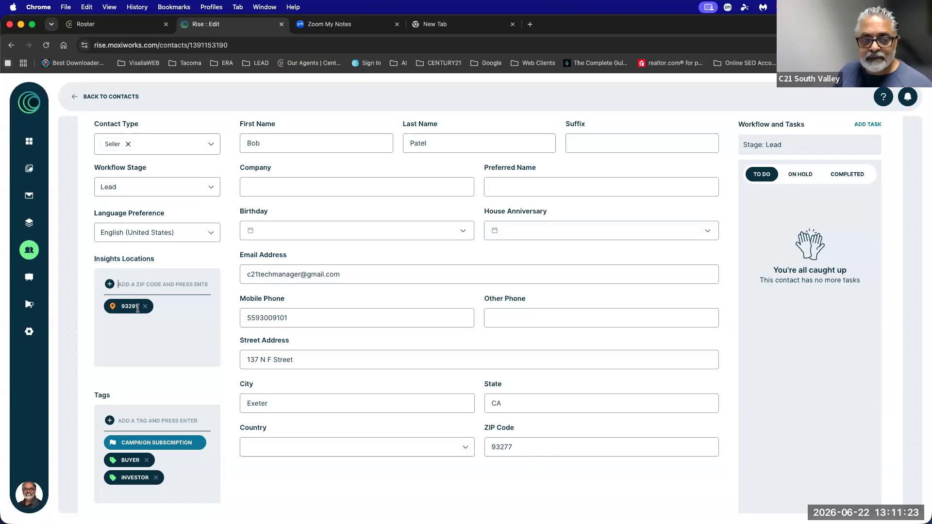
pyautogui.moveTo(512, 447); pyautogui.dragTo(491, 447)
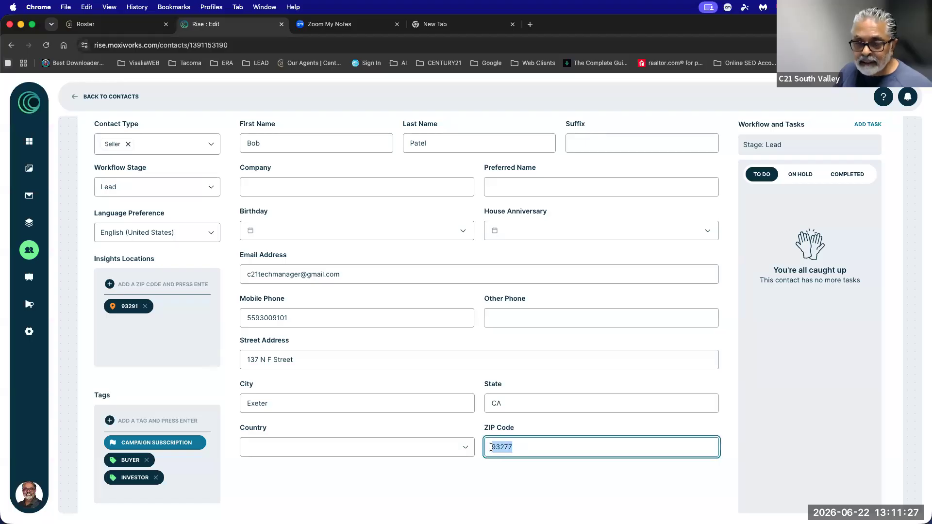
pyautogui.click(146, 285)
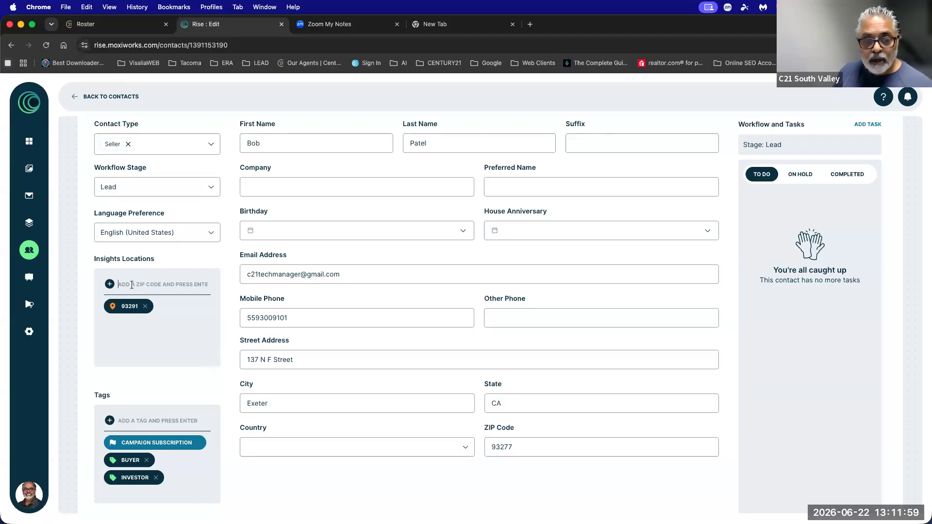
# Add 93277 as a second Insights location beside 93291.
pyautogui.write('93277')
pyautogui.press('Return')
pyautogui.click(491, 446)
pyautogui.moveTo(492, 447); pyautogui.dragTo(500, 447)
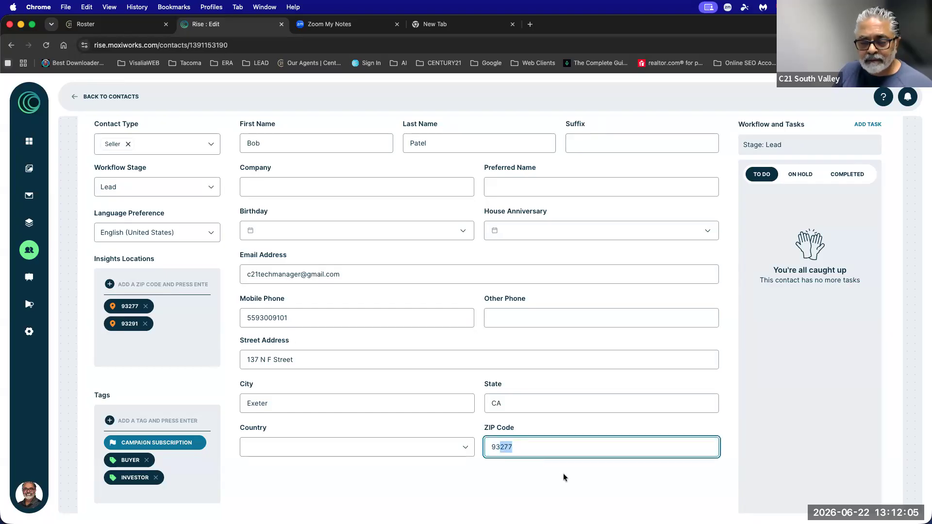
pyautogui.click(754, 401)
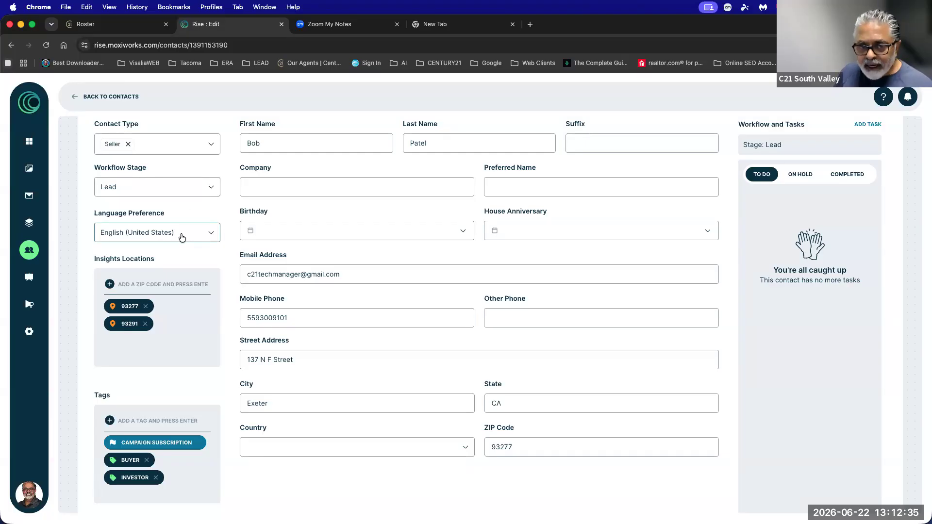
# Check the birthday date picker, then select the ZIP code and email address text.
pyautogui.click(316, 229)
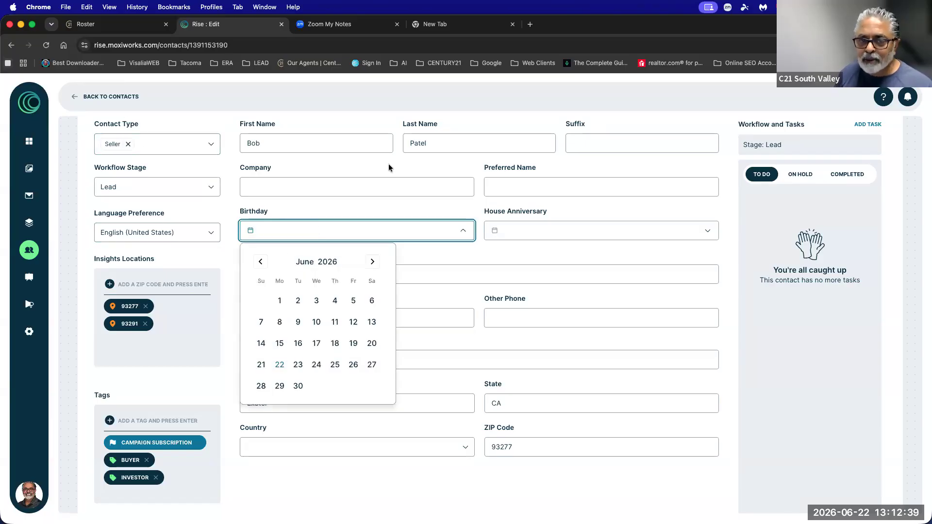
pyautogui.click(734, 291)
pyautogui.click(120, 283)
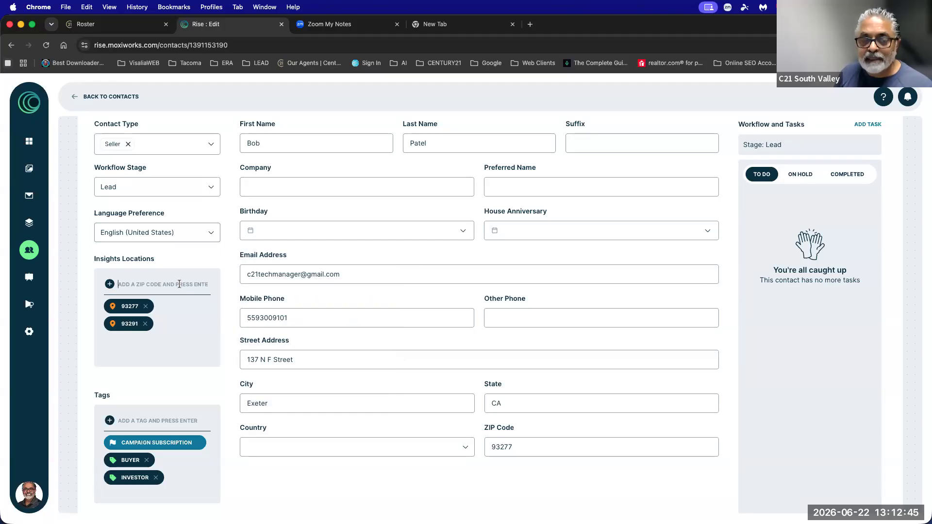
pyautogui.moveTo(513, 447); pyautogui.dragTo(486, 447)
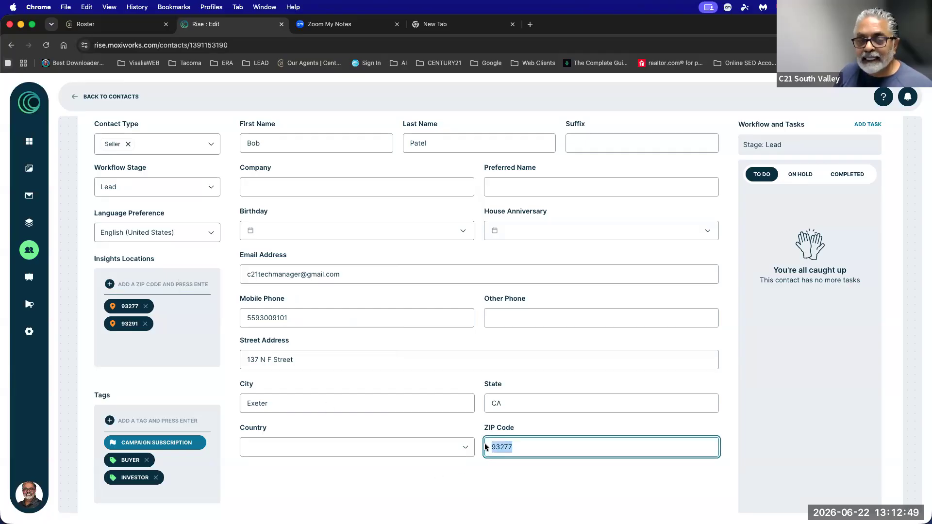
pyautogui.click(346, 275)
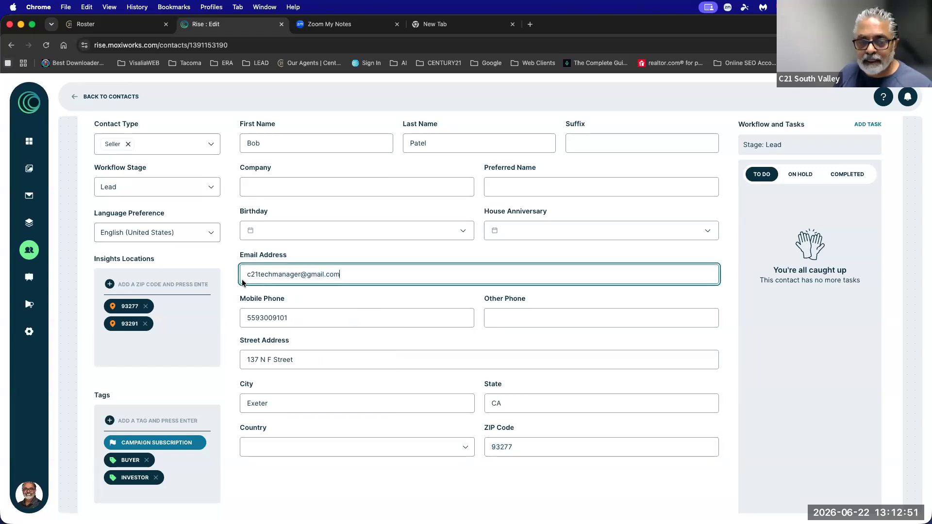
pyautogui.moveTo(242, 280); pyautogui.dragTo(242, 277)
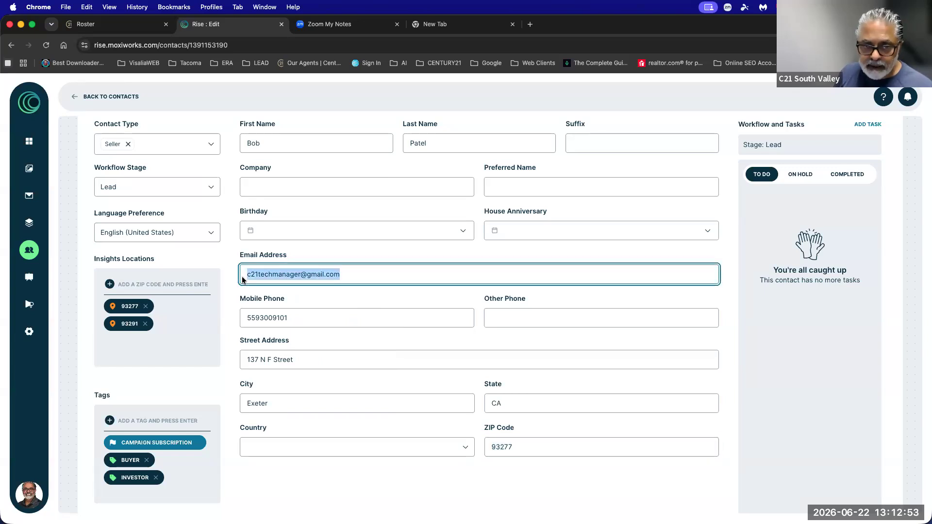
# Browse the Create Email choices, filtering by shared emails and templates, then close the window.
pyautogui.click(29, 196)
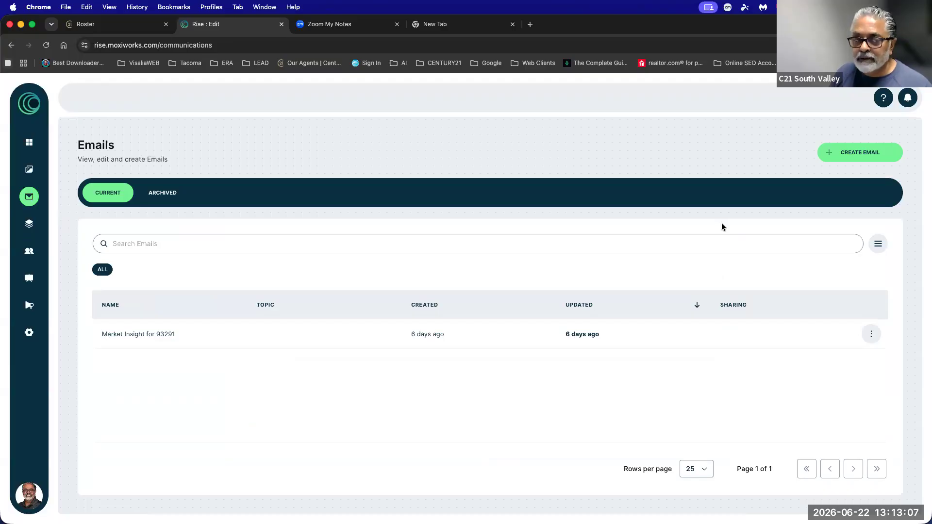
pyautogui.click(867, 156)
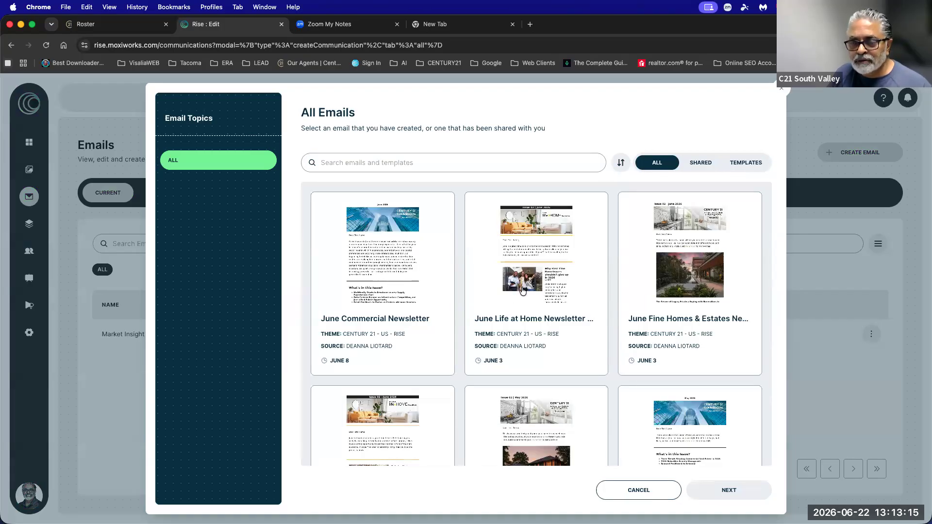
pyautogui.click(537, 283)
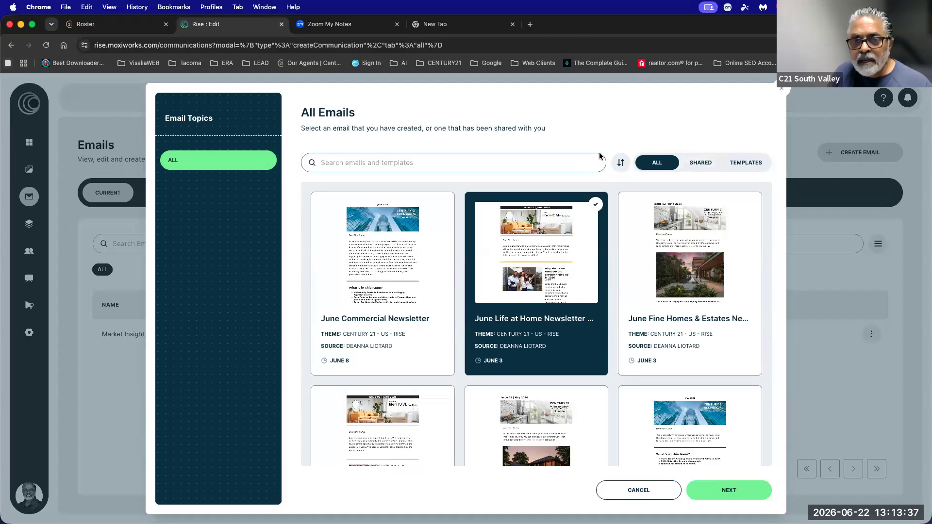
pyautogui.click(695, 164)
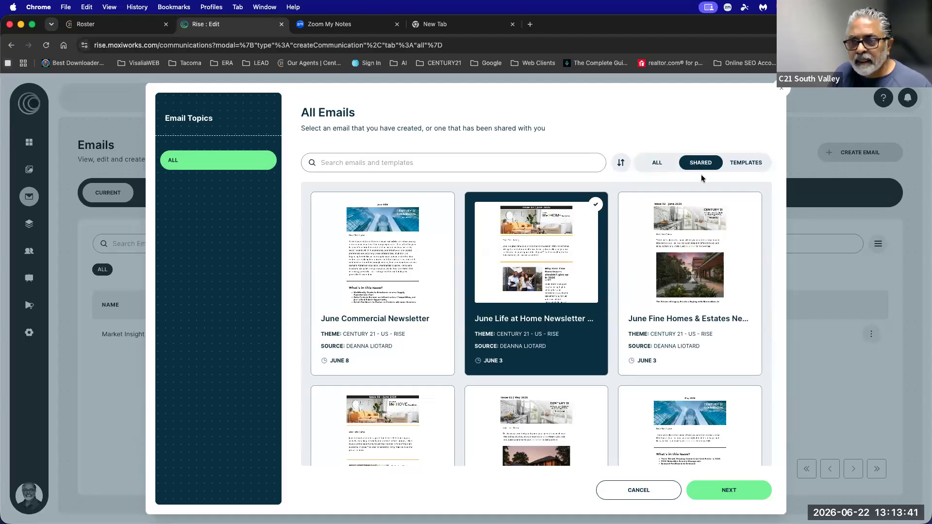
pyautogui.click(748, 163)
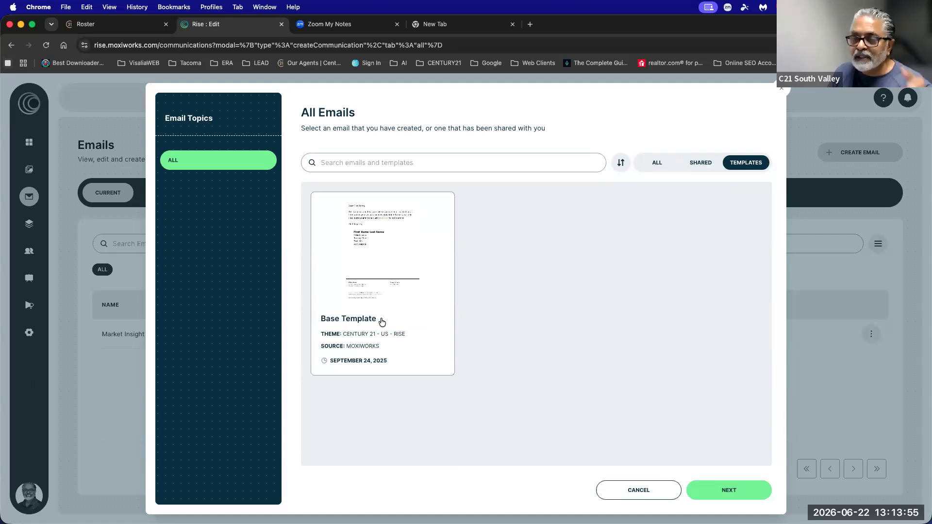
pyautogui.click(381, 263)
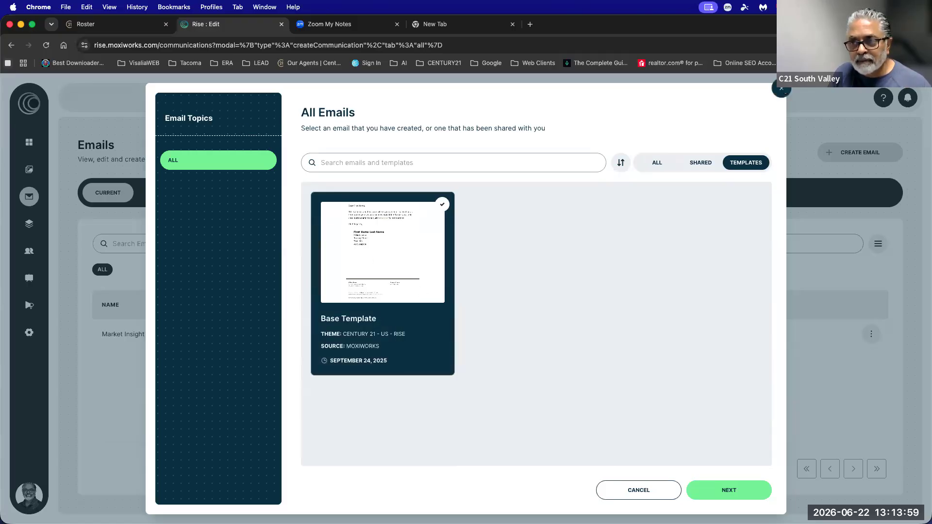
pyautogui.click(781, 88)
# Start a new email from the Base Template and advance to the Email name field.
pyautogui.click(861, 152)
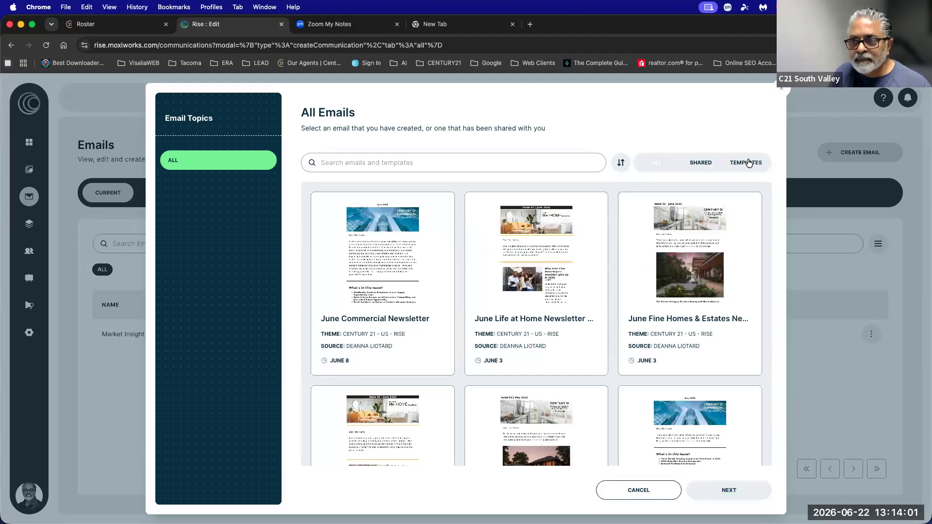
pyautogui.click(746, 163)
pyautogui.click(406, 259)
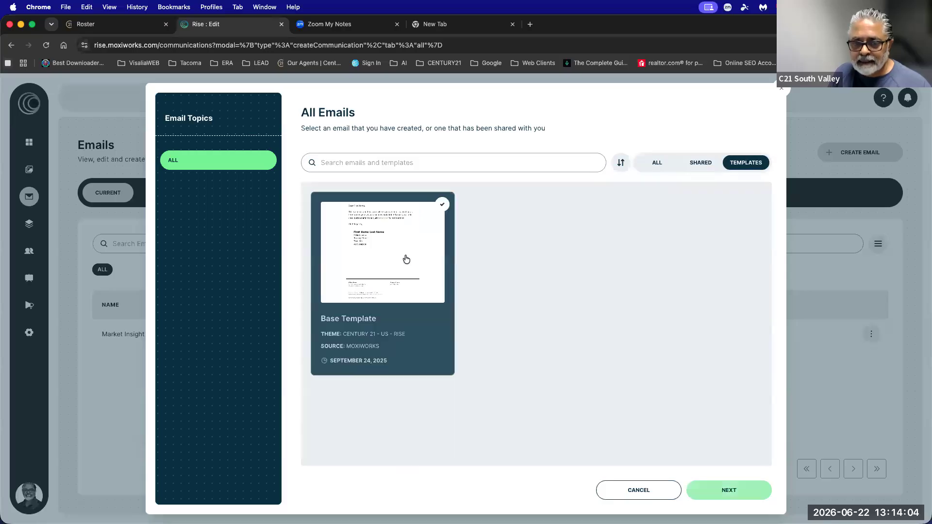
pyautogui.click(727, 491)
pyautogui.click(313, 304)
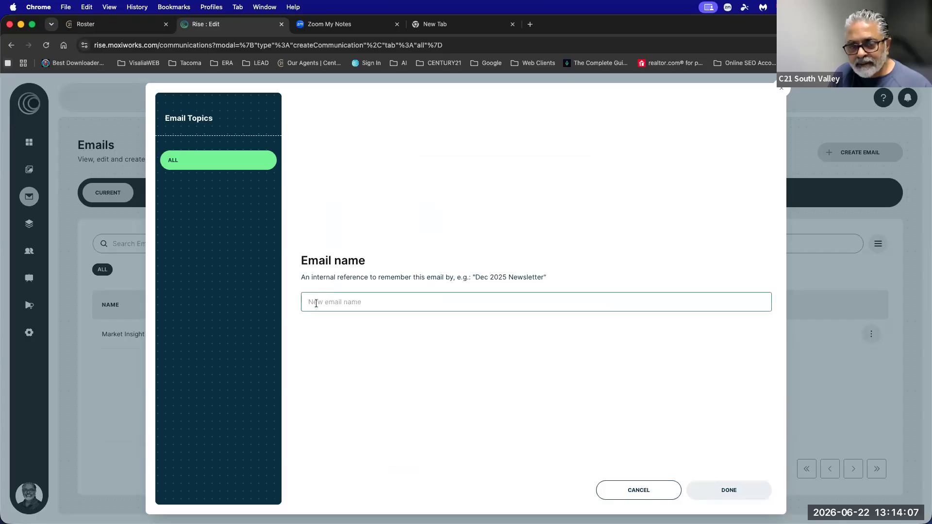
# Enter 'Training Email 06222026 - 1' as the email name and confirm it to open the editor.
pyautogui.moveTo(302, 262); pyautogui.dragTo(549, 298)
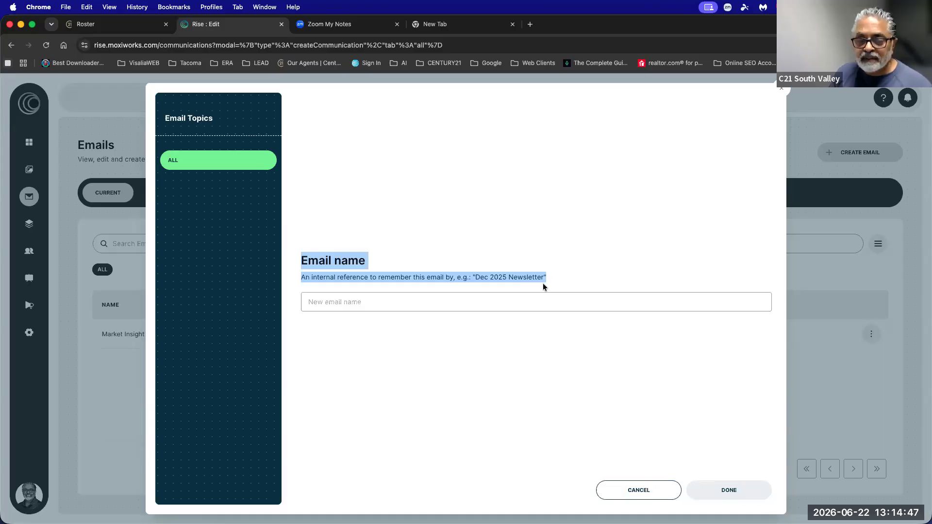
pyautogui.click(357, 303)
pyautogui.write('Trraining')
pyautogui.press('BackSpace')
pyautogui.press('BackSpace')
pyautogui.press('BackSpace')
pyautogui.press('BackSpace')
pyautogui.press('BackSpace')
pyautogui.write('rai')
pyautogui.press('BackSpace')
pyautogui.press('BackSpace')
pyautogui.press('BackSpace')
pyautogui.press('capslock')
pyautogui.write('RAI')
pyautogui.press('BackSpace')
pyautogui.write('raingi')
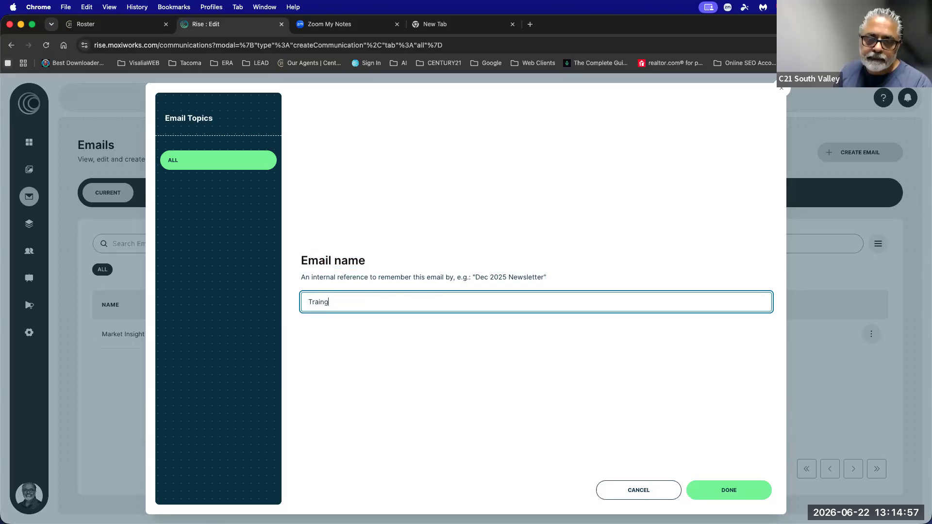
pyautogui.press('BackSpace')
pyautogui.press('BackSpace')
pyautogui.write('ning Email')
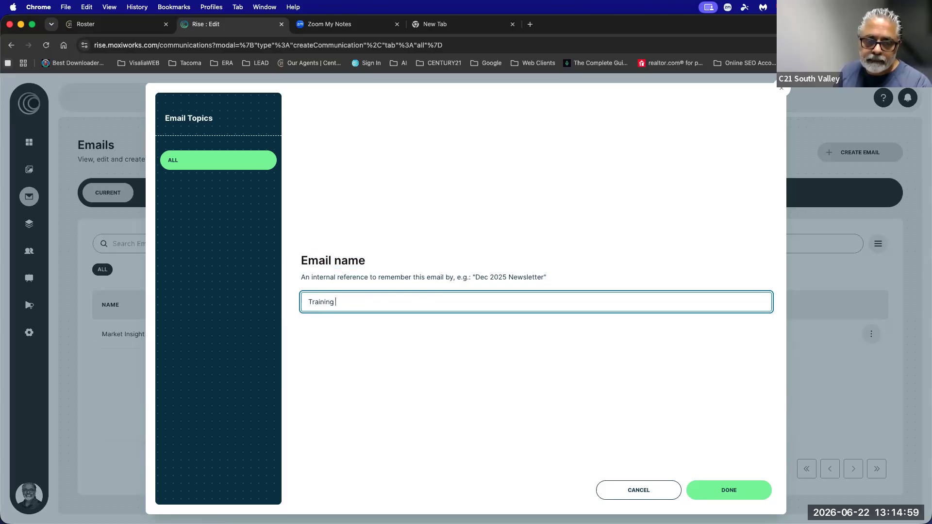
pyautogui.write(' 06222026')
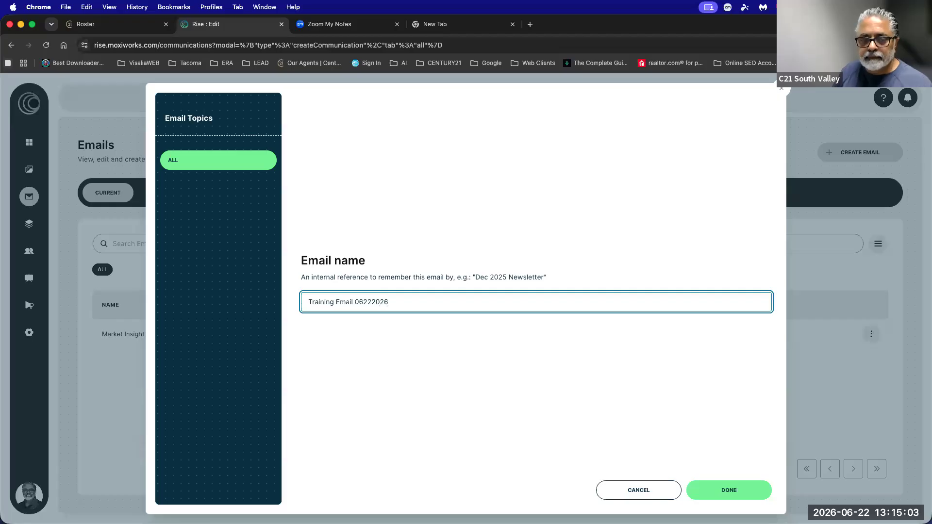
pyautogui.write(' - 1')
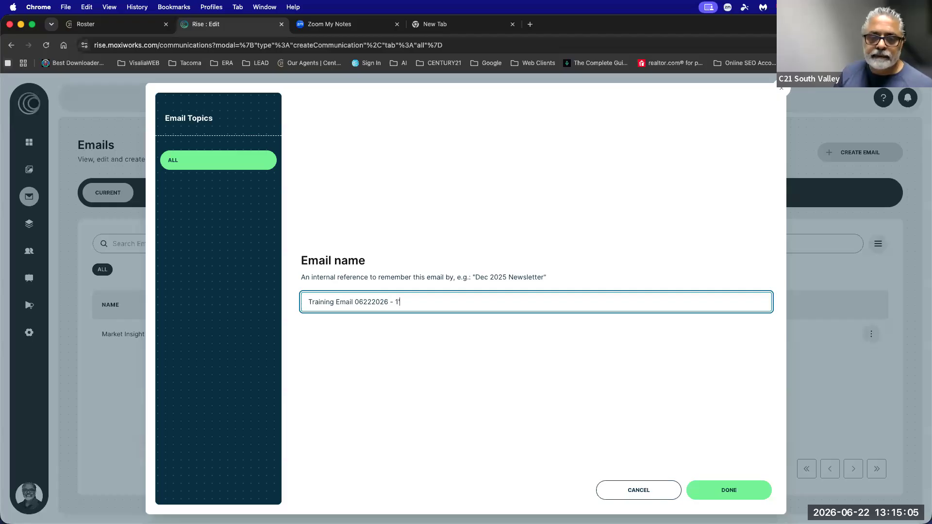
pyautogui.press('Return')
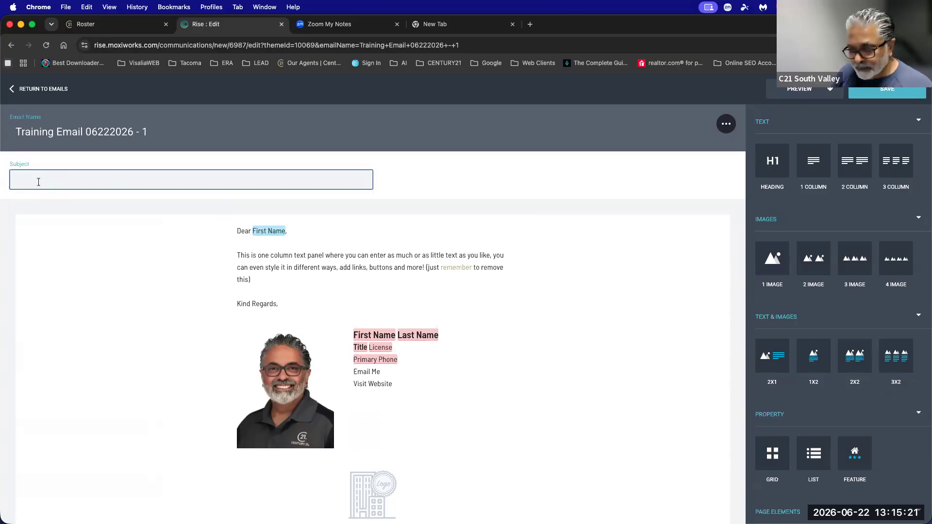
# Set the email subject to 'Looking to move to 93291'.
pyautogui.write('Looking ')
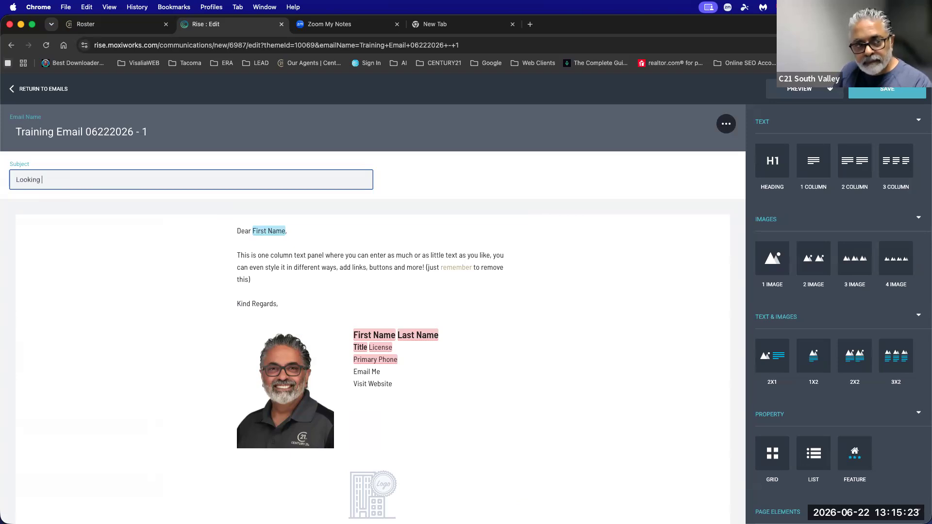
pyautogui.write('to move to ')
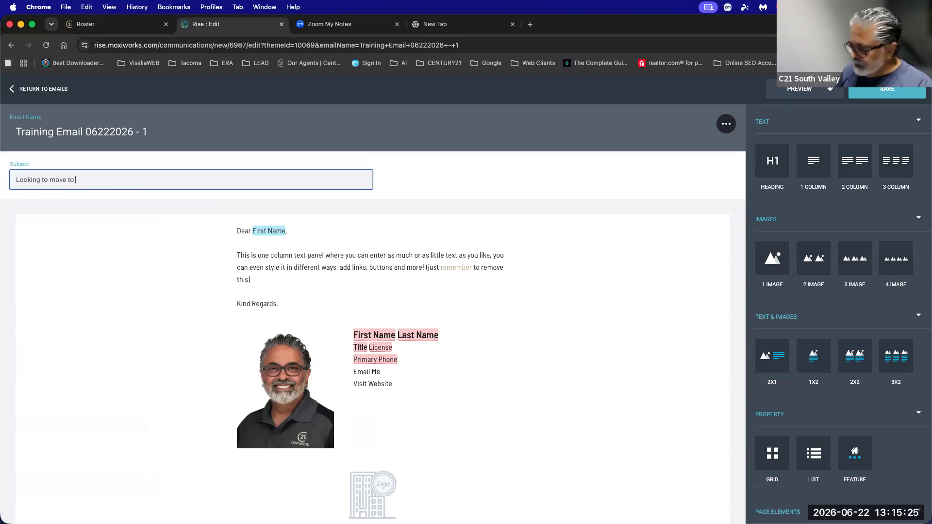
pyautogui.write('93291')
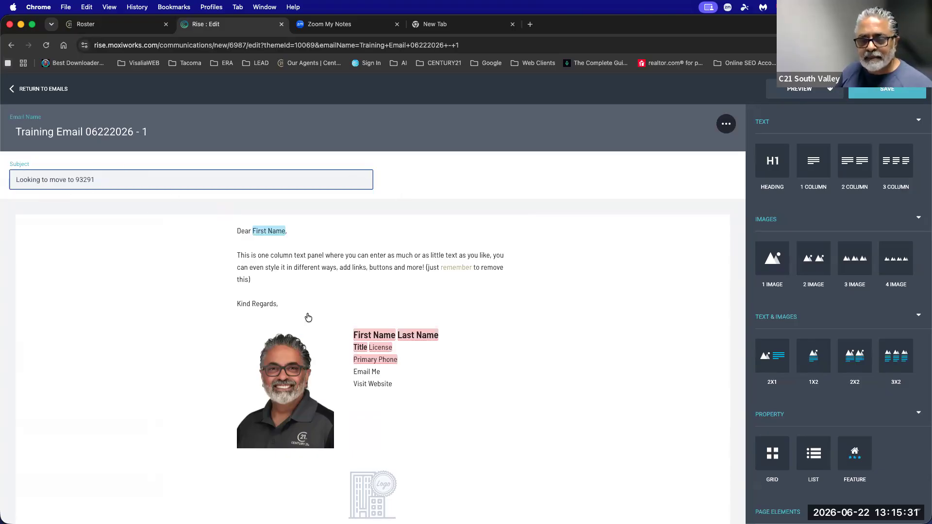
pyautogui.scroll(-3, 310, 320)
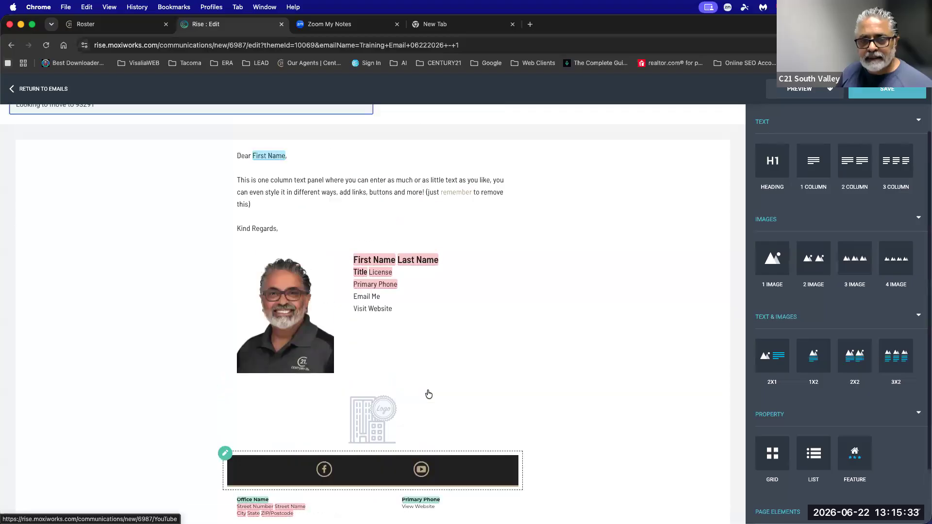
pyautogui.scroll(3, 428, 394)
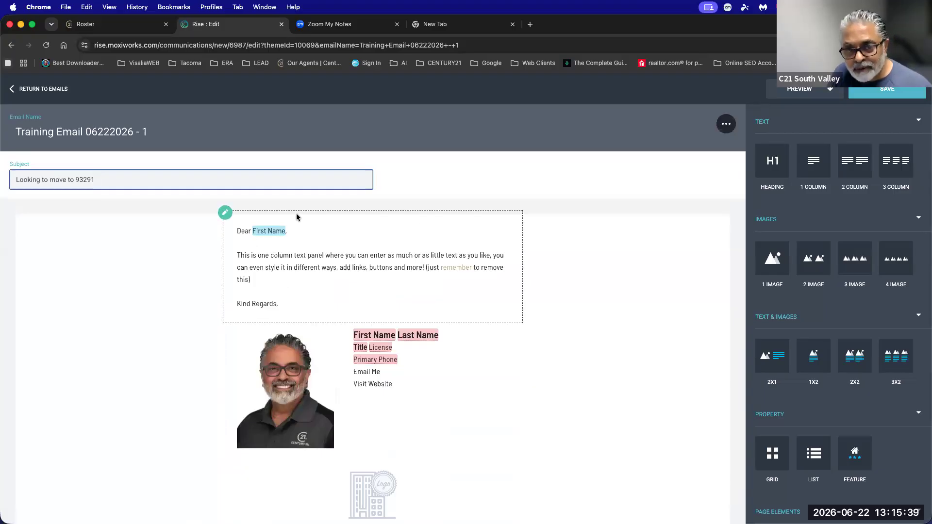
# Insert the First Name placeholder into the greeting text panel.
pyautogui.click(380, 271)
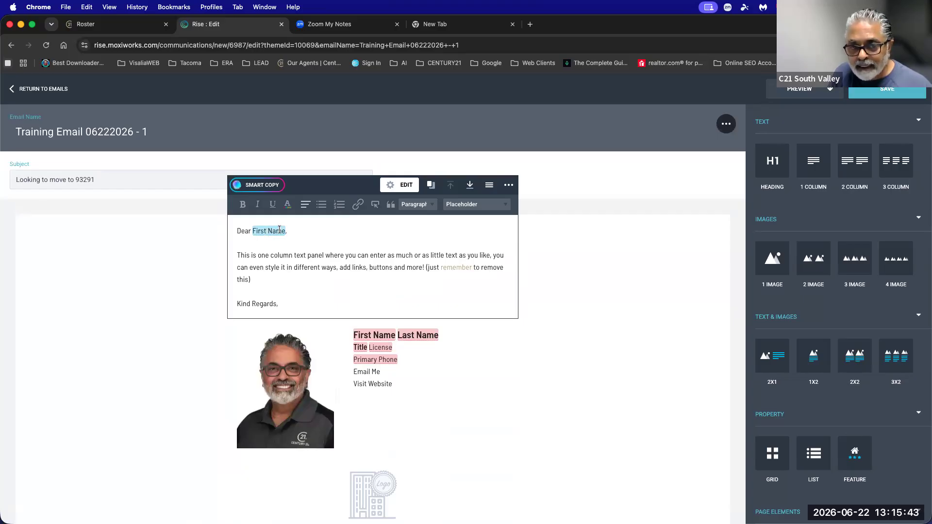
pyautogui.click(468, 205)
pyautogui.click(469, 207)
pyautogui.click(467, 205)
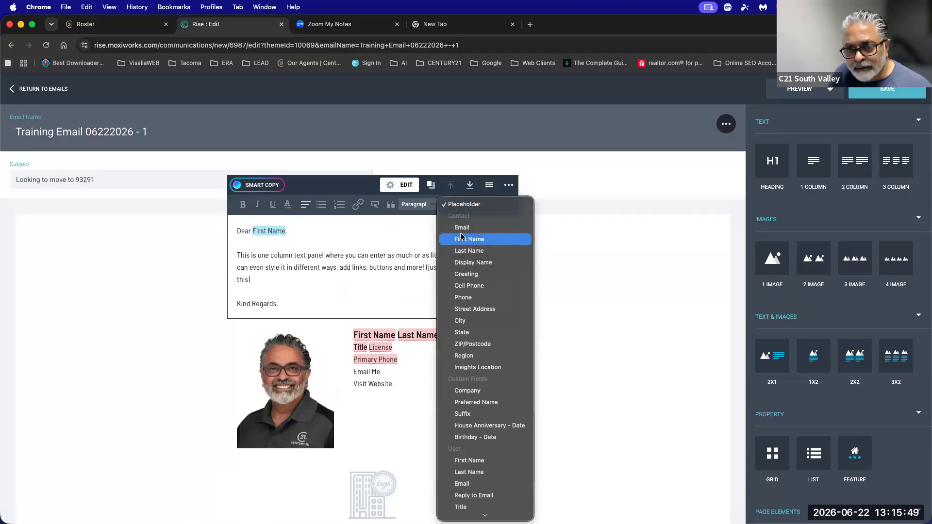
pyautogui.click(325, 240)
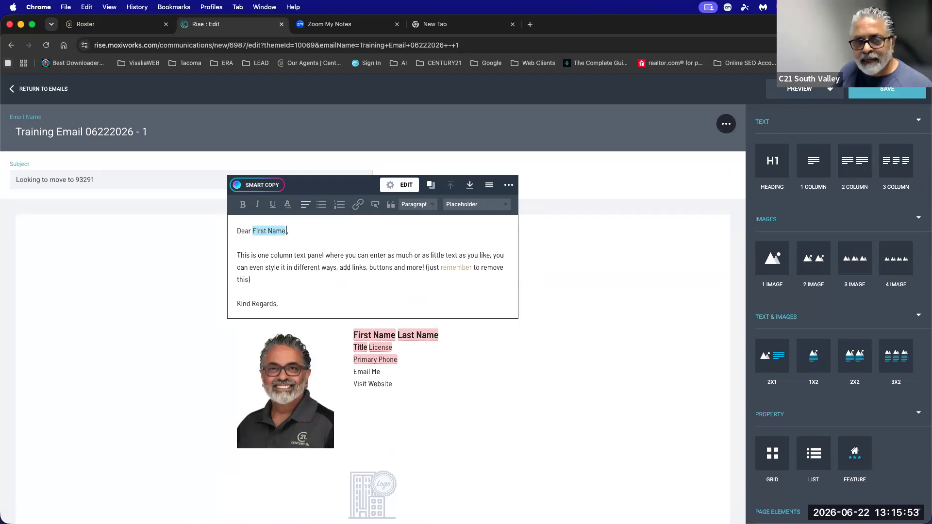
pyautogui.click(456, 204)
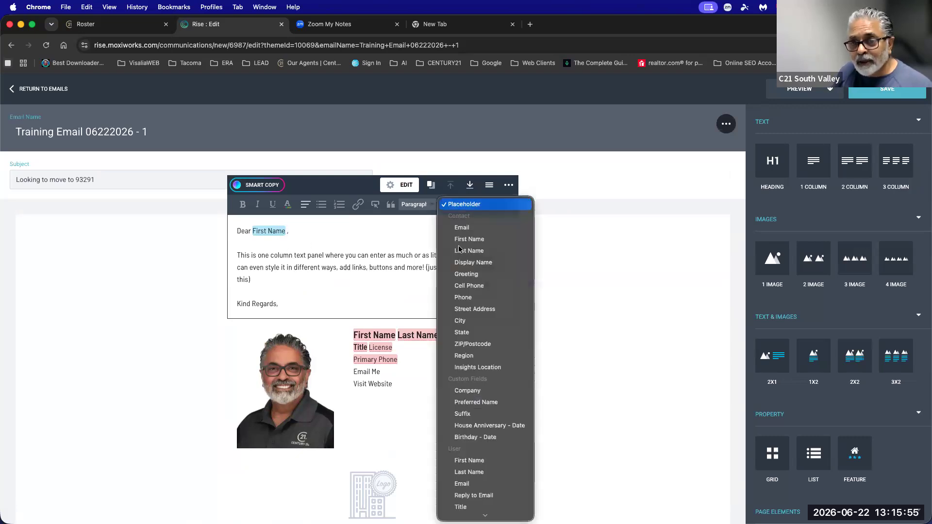
pyautogui.click(458, 251)
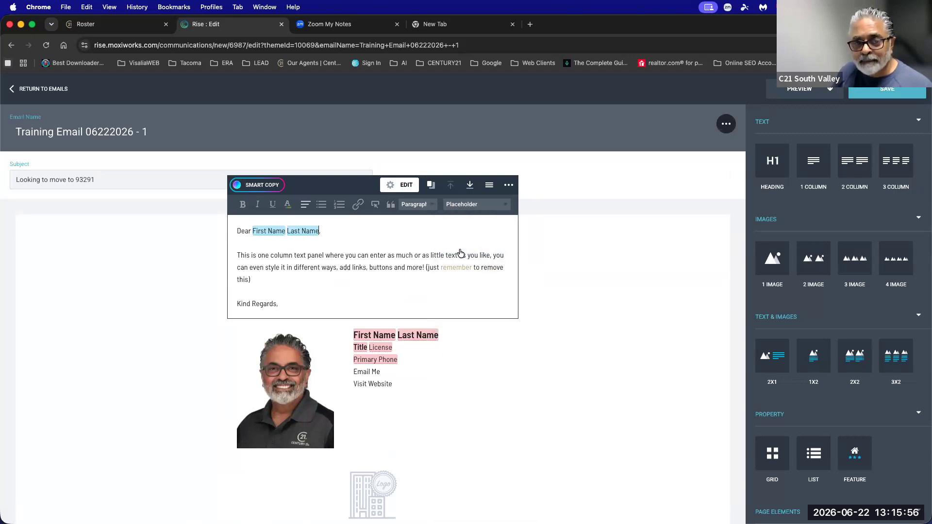
pyautogui.click(466, 206)
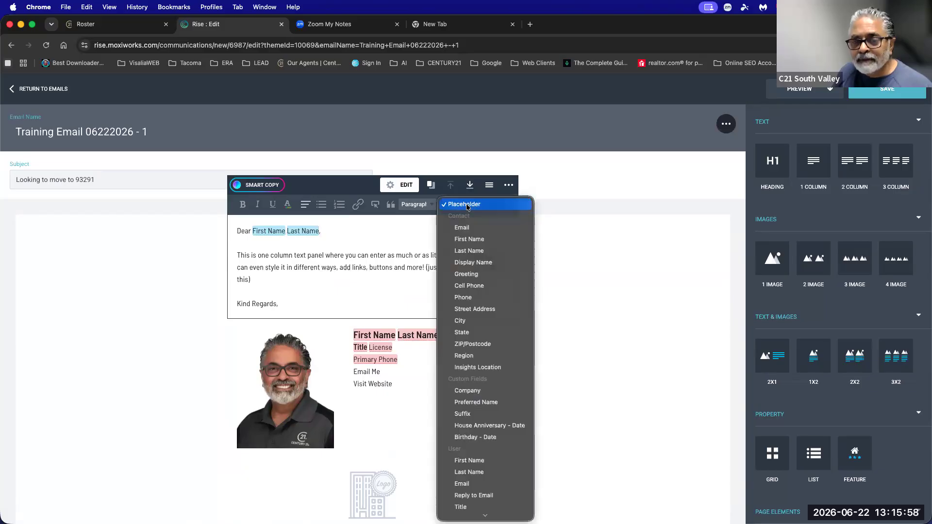
pyautogui.click(304, 232)
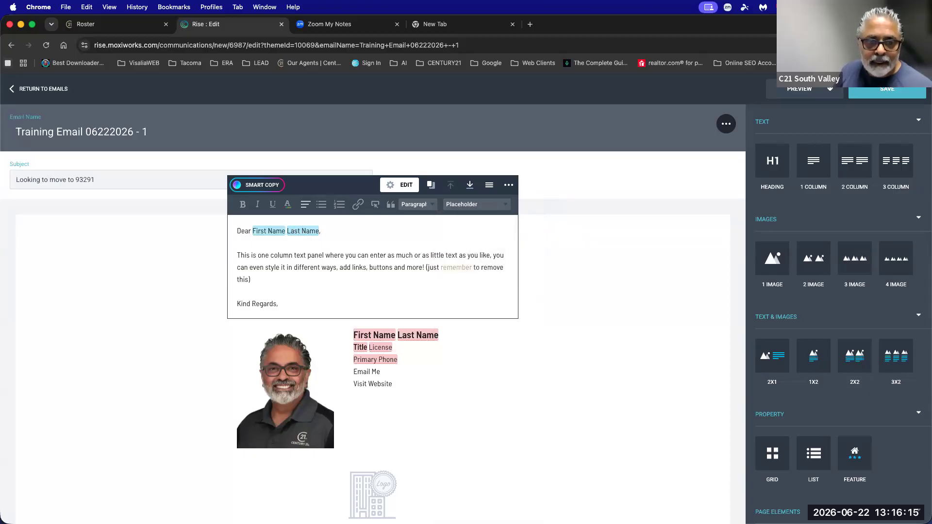
pyautogui.press('BackSpace')
pyautogui.press('BackSpace')
pyautogui.press('BackSpace')
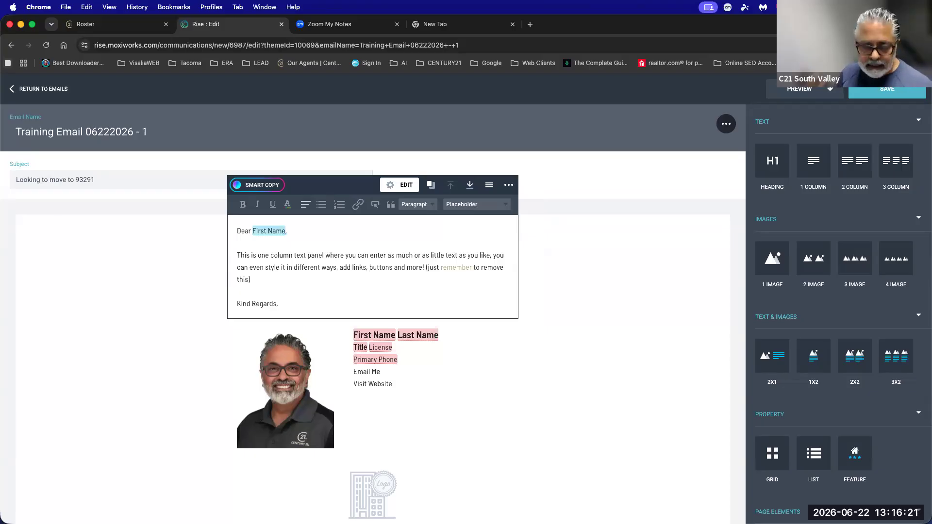
pyautogui.click(472, 204)
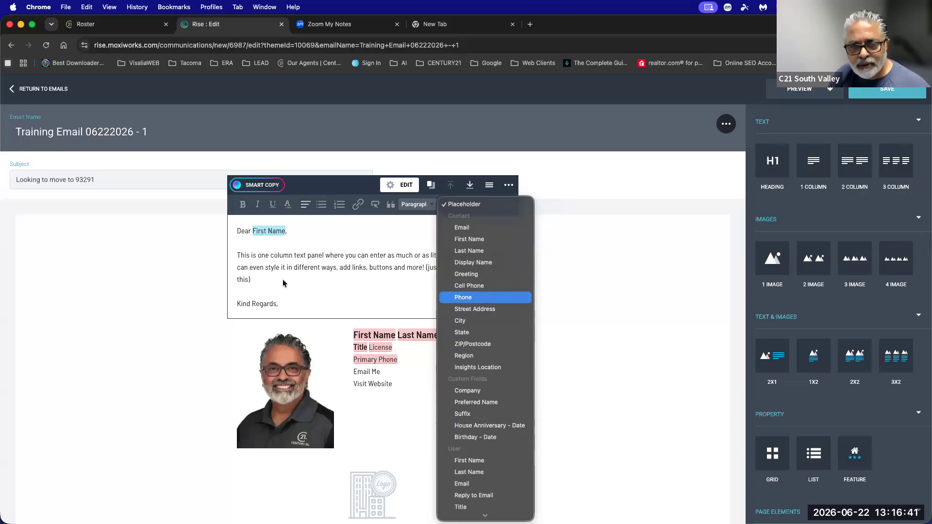
pyautogui.click(324, 280)
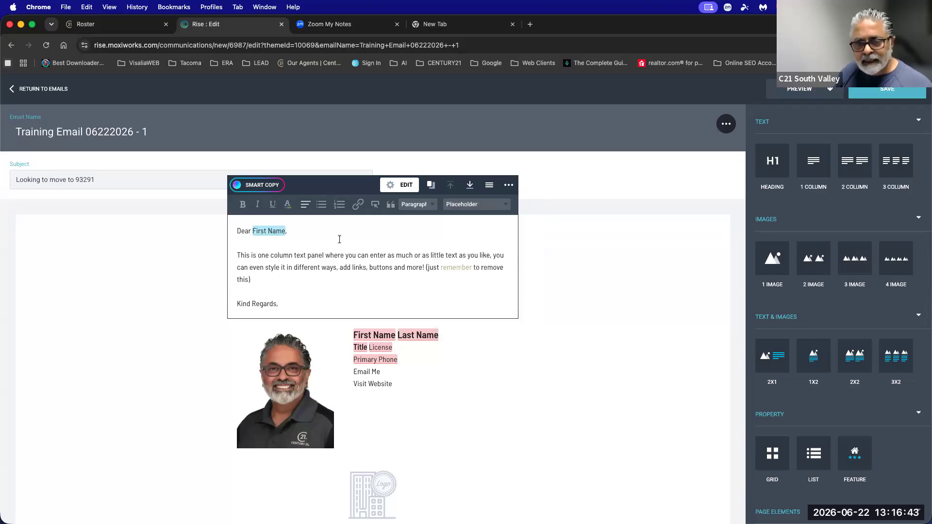
pyautogui.click(398, 285)
# Type 'I just want to verify that you are still residing at' followed by the Street Address placeholder.
pyautogui.write('ml')
pyautogui.press('BackSpace')
pyautogui.press('BackSpace')
pyautogui.press('BackSpace')
pyautogui.write('I')
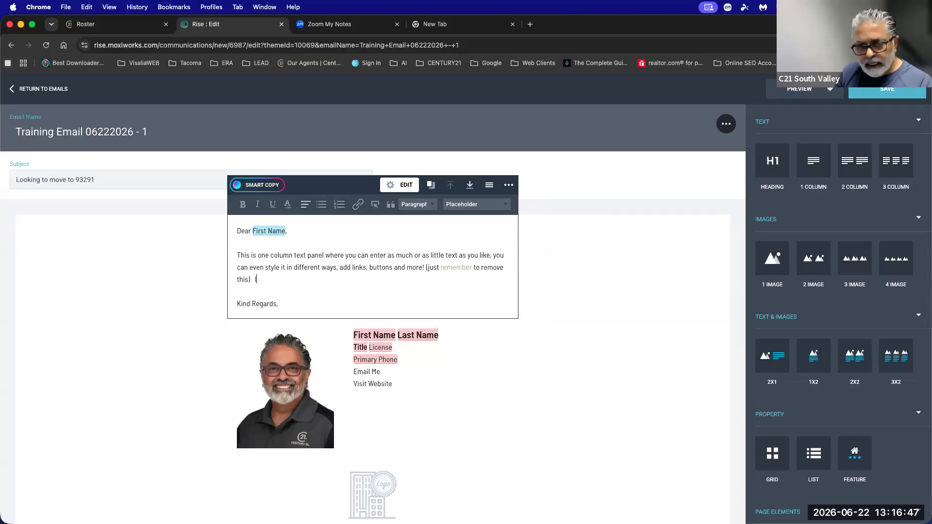
pyautogui.write(' just want to verify that yo')
pyautogui.write('u ar')
pyautogui.write('e still looki')
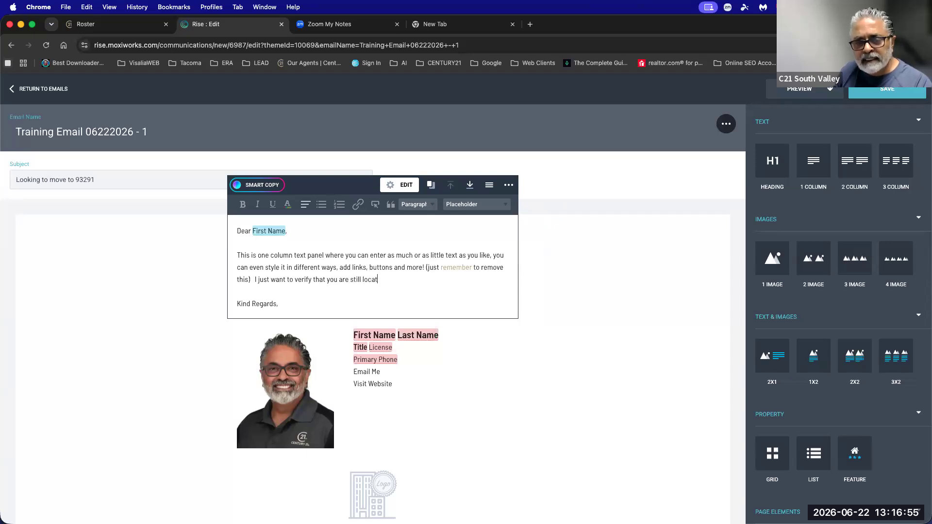
pyautogui.press('BackSpace')
pyautogui.press('BackSpace')
pyautogui.press('BackSpace')
pyautogui.press('BackSpace')
pyautogui.press('BackSpace')
pyautogui.press('BackSpace')
pyautogui.press('BackSpace')
pyautogui.press('BackSpace')
pyautogui.write('still reside')
pyautogui.write(' in y')
pyautogui.press('BackSpace')
pyautogui.press('BackSpace')
pyautogui.press('BackSpace')
pyautogui.press('BackSpace')
pyautogui.press('BackSpace')
pyautogui.press('BackSpace')
pyautogui.write('ing at')
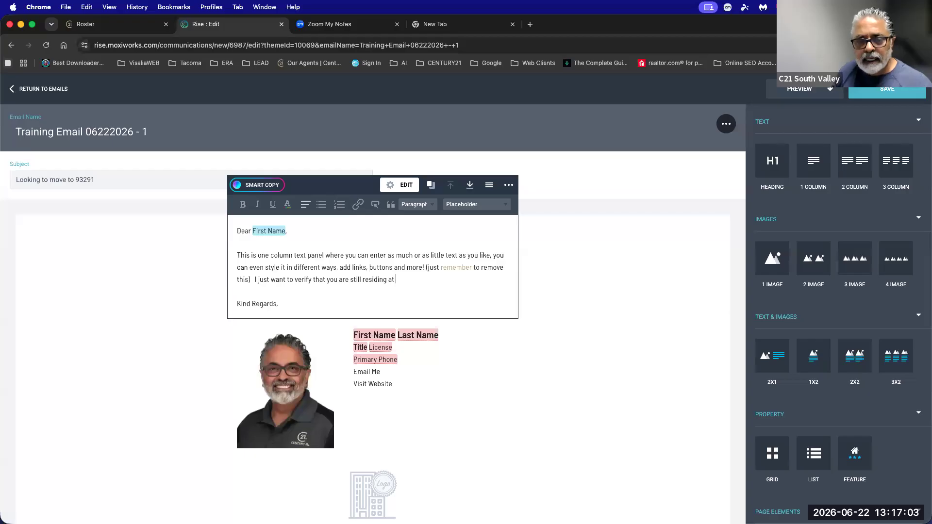
pyautogui.click(465, 204)
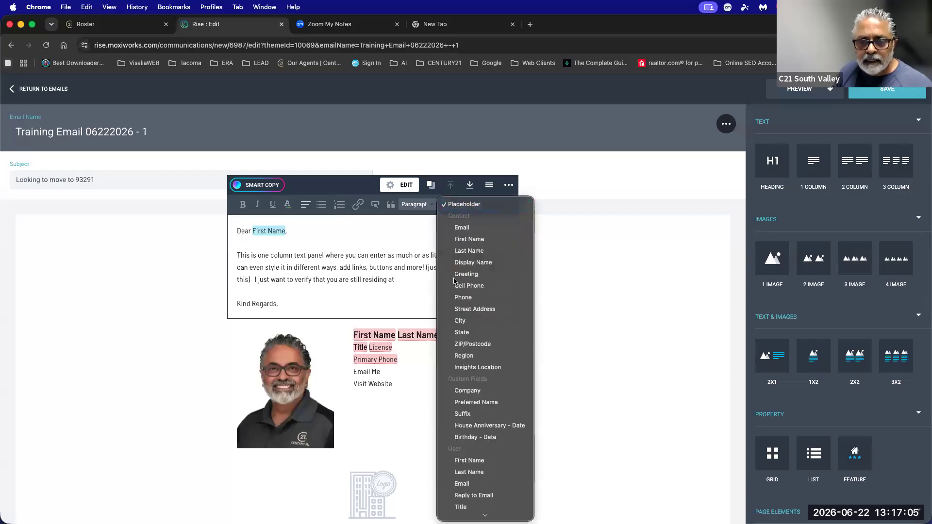
pyautogui.press('Return')
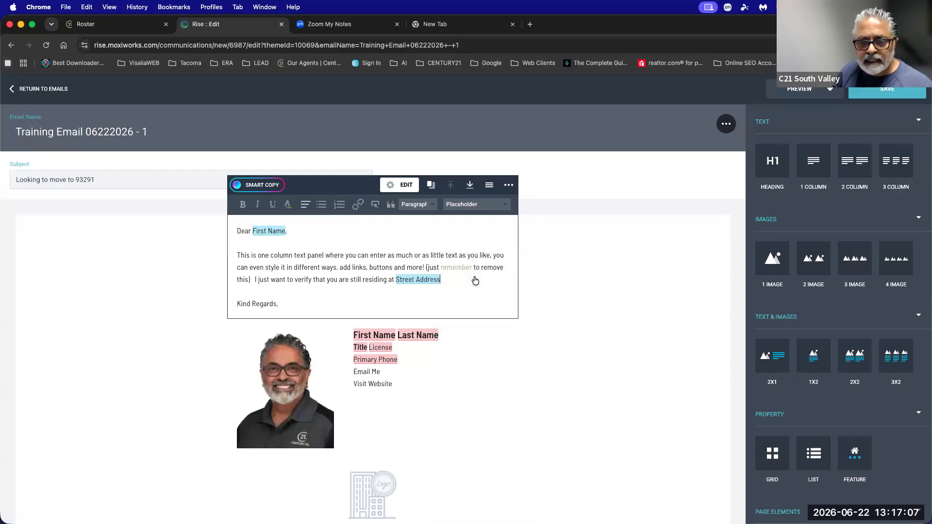
# Add the City, State and ZIP/Postcode placeholders after Street Address.
pyautogui.click(465, 204)
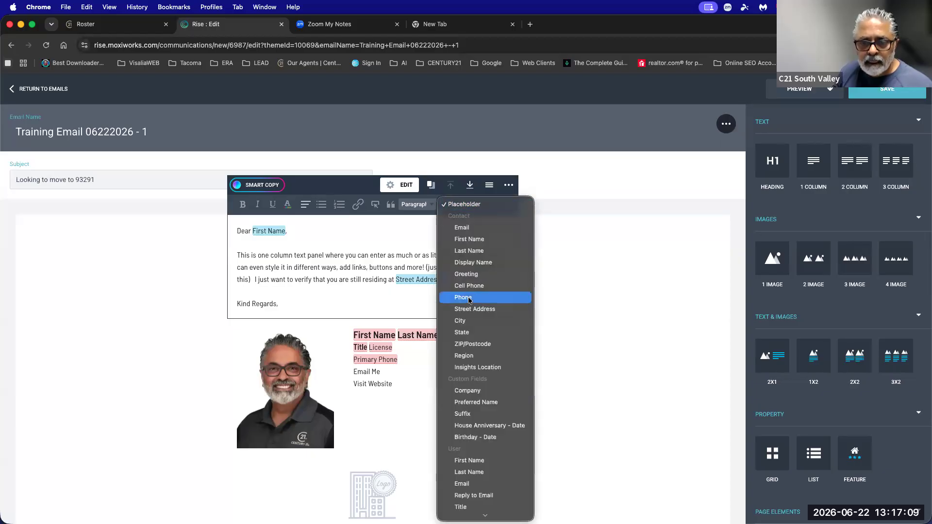
pyautogui.click(408, 295)
pyautogui.click(447, 279)
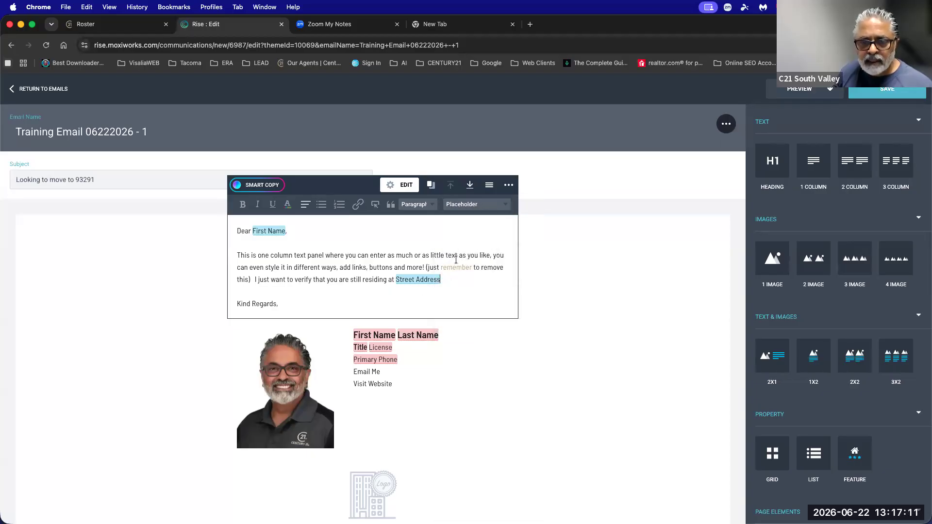
pyautogui.click(461, 205)
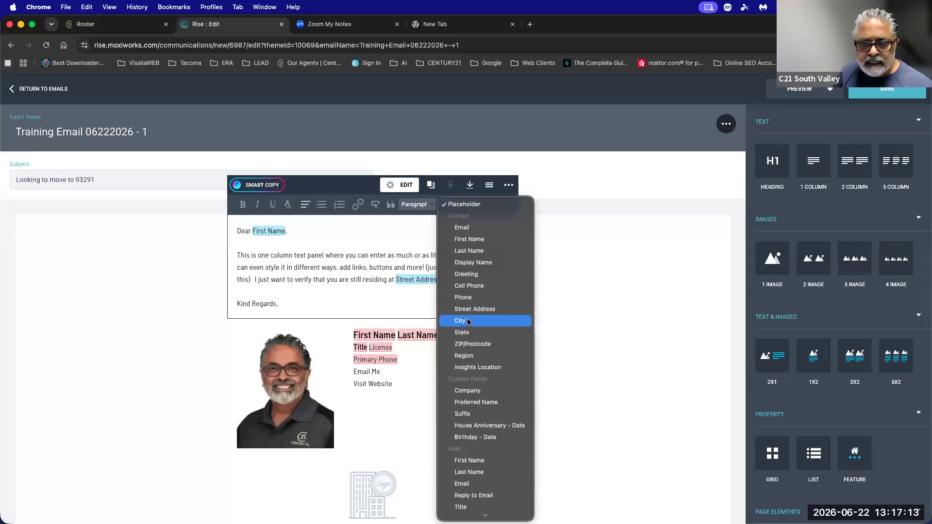
pyautogui.click(469, 321)
pyautogui.click(468, 205)
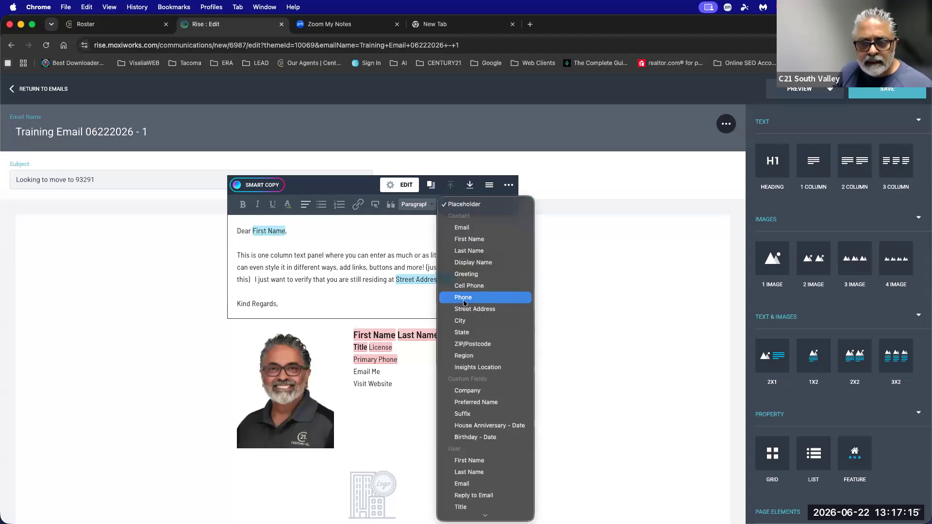
pyautogui.click(465, 334)
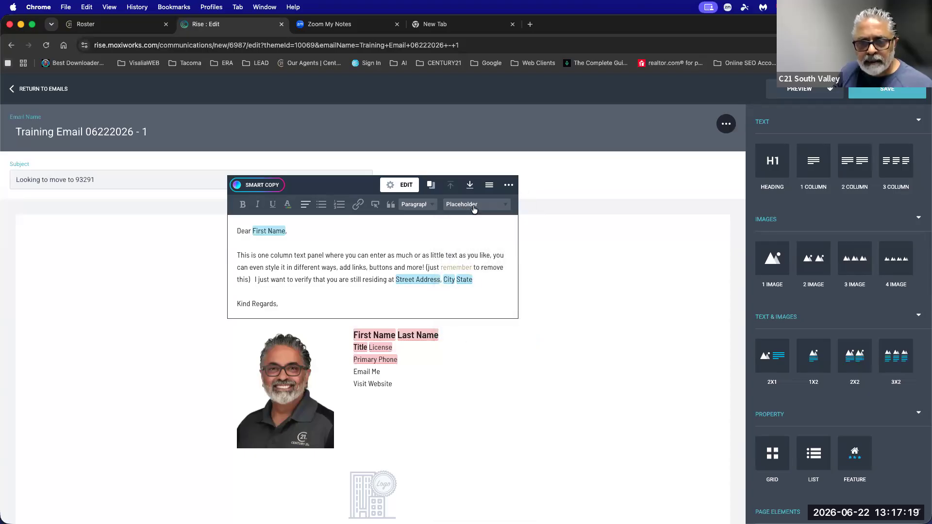
pyautogui.click(473, 205)
pyautogui.click(475, 344)
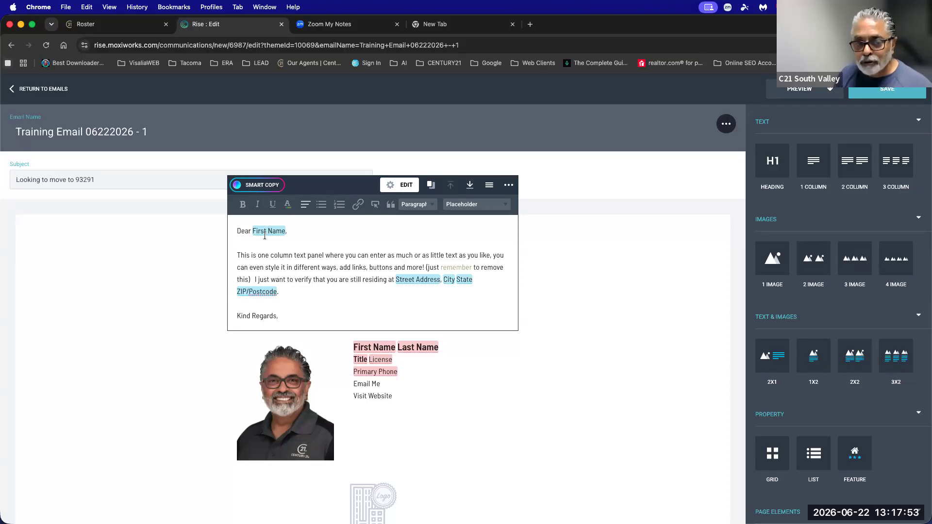
# After ZIP/Postcode, type 'Double checking to see if you are still considering moving to' plus the Insights Location placeholder.
pyautogui.click(463, 205)
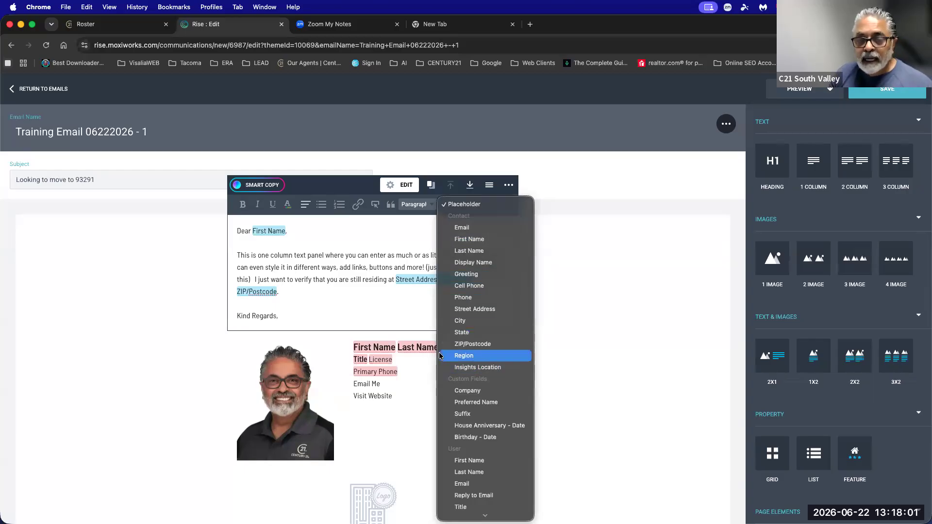
pyautogui.click(293, 288)
pyautogui.click(301, 293)
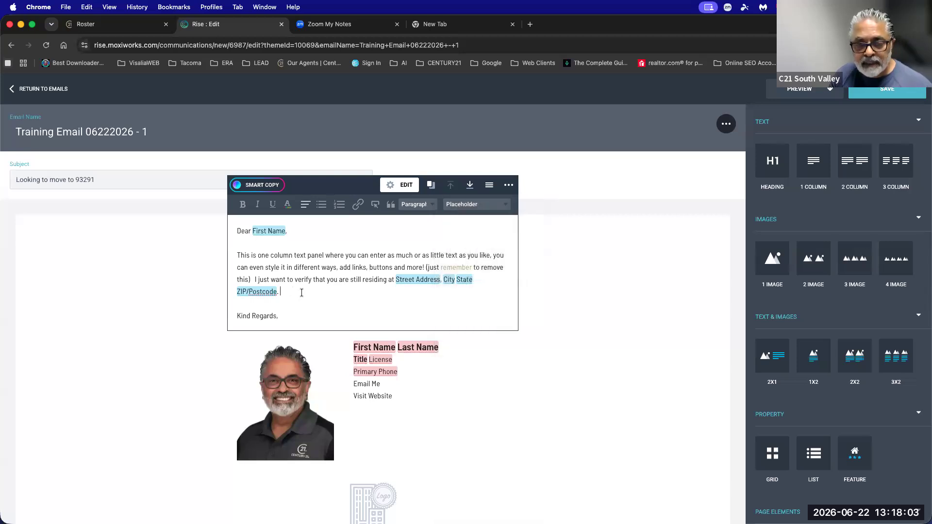
pyautogui.click(470, 204)
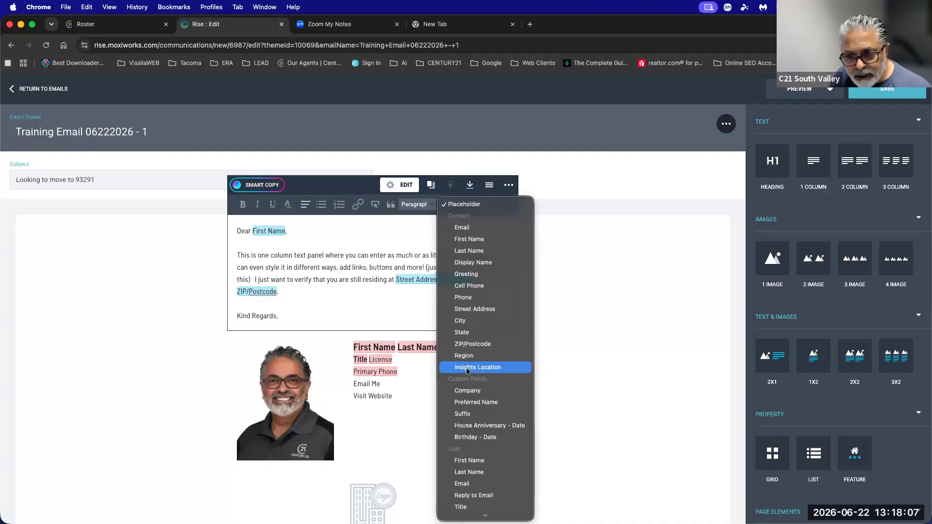
pyautogui.click(304, 291)
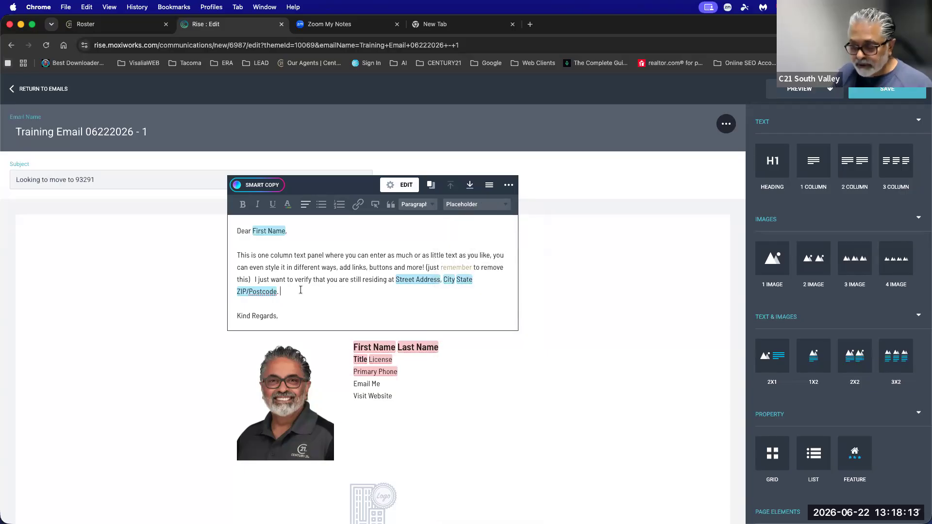
pyautogui.write('Double e')
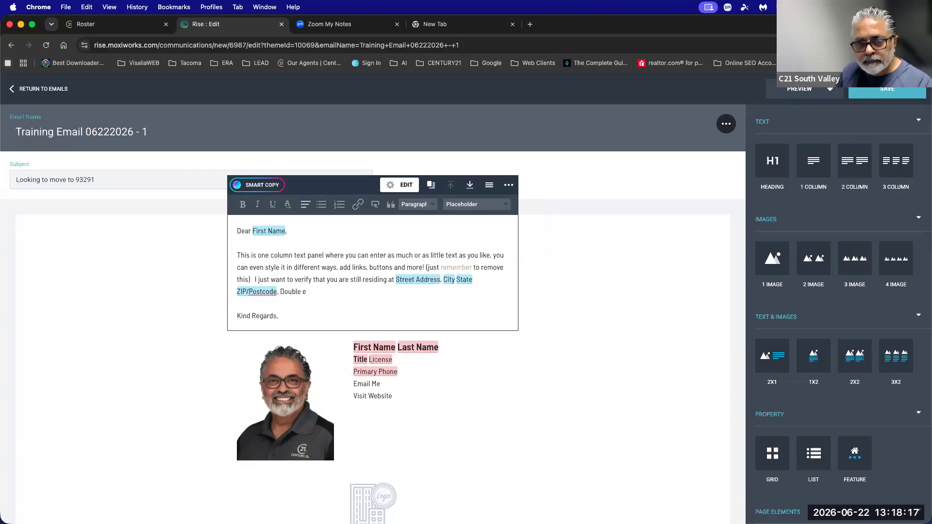
pyautogui.press('BackSpace')
pyautogui.write('checkgin')
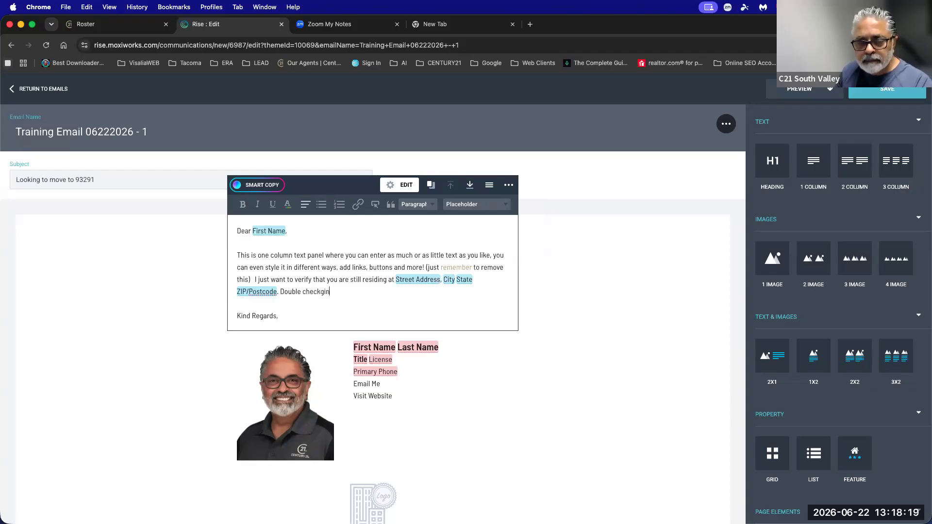
pyautogui.press('BackSpace')
pyautogui.write('ing at')
pyautogui.press('BackSpace')
pyautogui.write('to see yo')
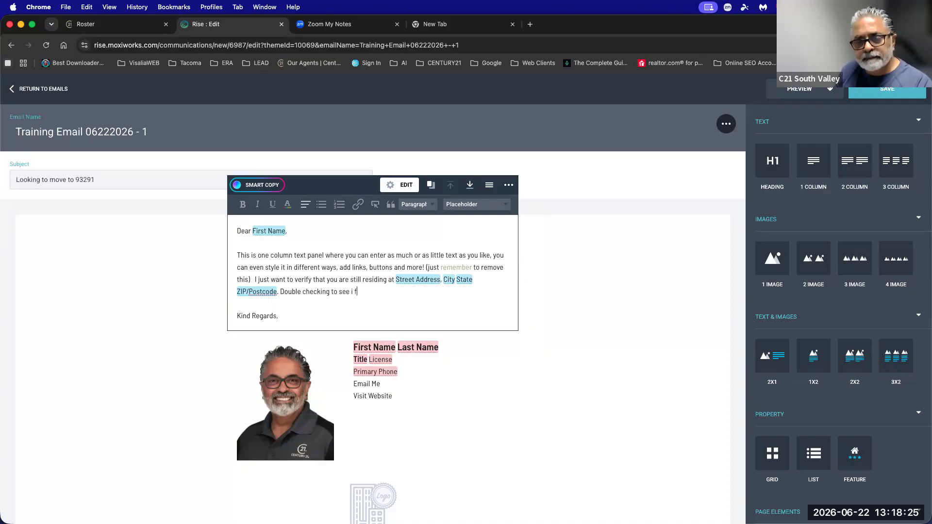
pyautogui.write('if you are still considering moving to')
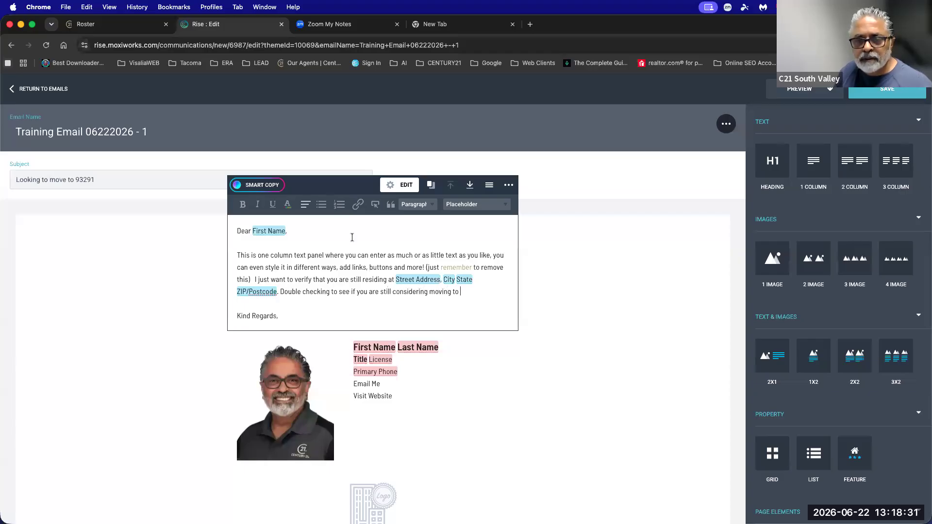
pyautogui.click(473, 206)
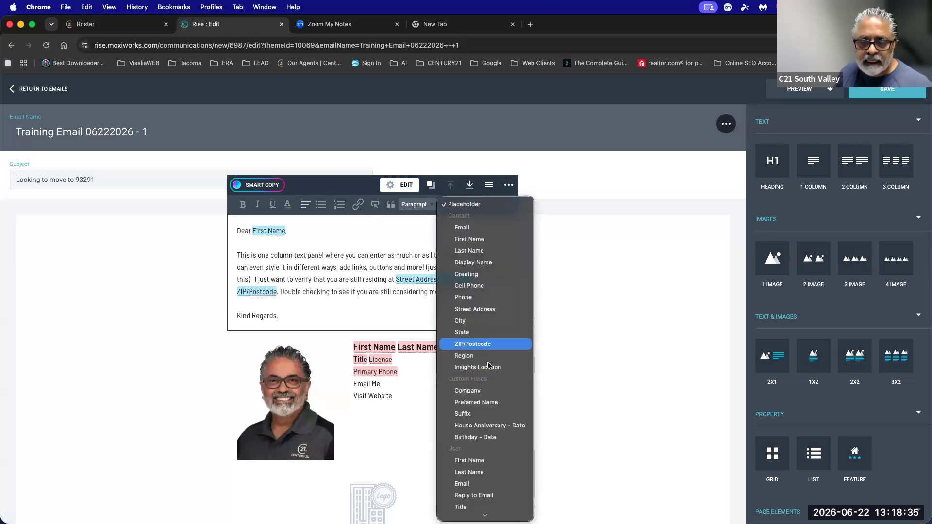
pyautogui.click(487, 367)
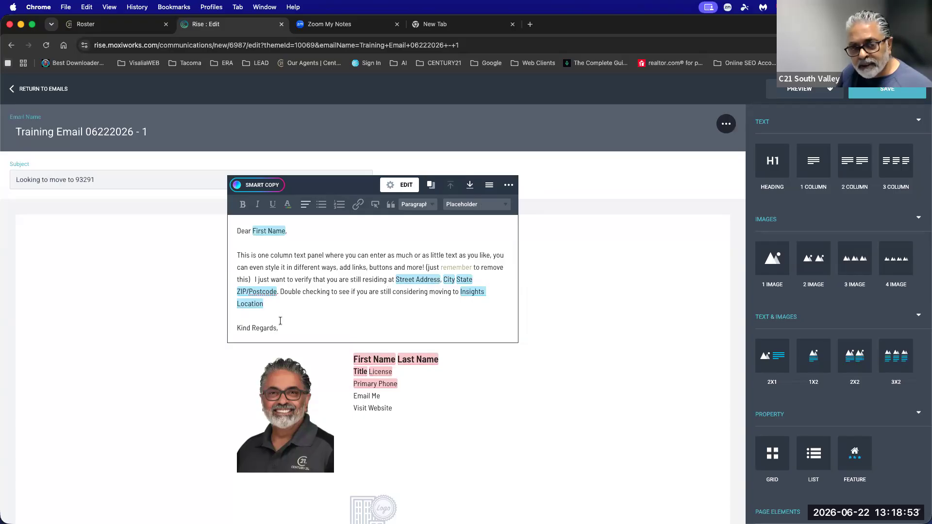
# Rewrite the greeting and first paragraph with Smart Copy in a Friendly tone at a longer length.
pyautogui.moveTo(271, 306); pyautogui.dragTo(224, 234)
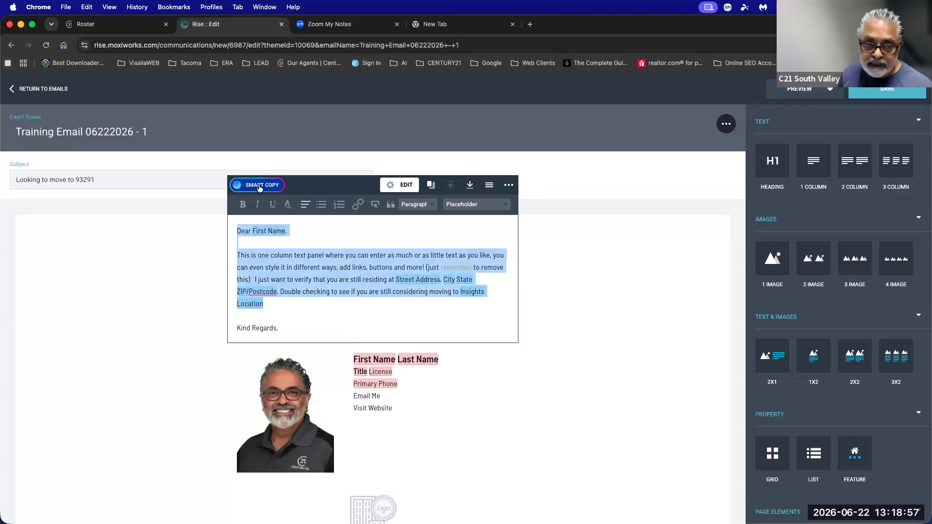
pyautogui.rightClick(278, 271)
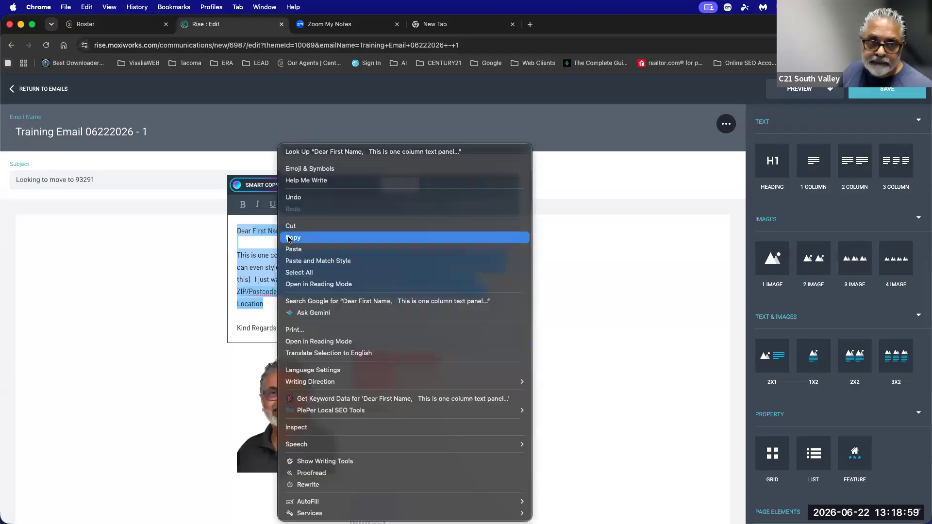
pyautogui.click(287, 235)
pyautogui.click(263, 186)
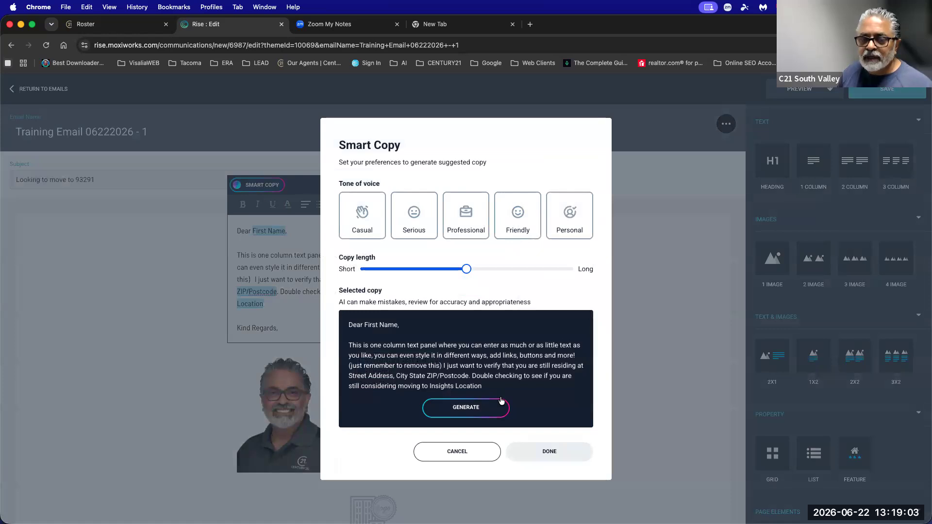
pyautogui.moveTo(467, 269); pyautogui.dragTo(505, 270)
pyautogui.click(365, 216)
pyautogui.click(424, 221)
pyautogui.click(467, 217)
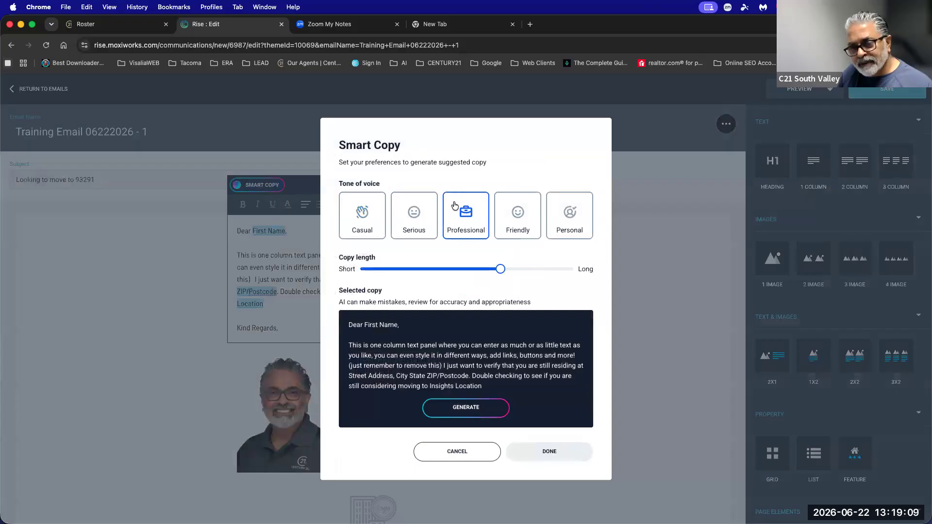
pyautogui.click(512, 219)
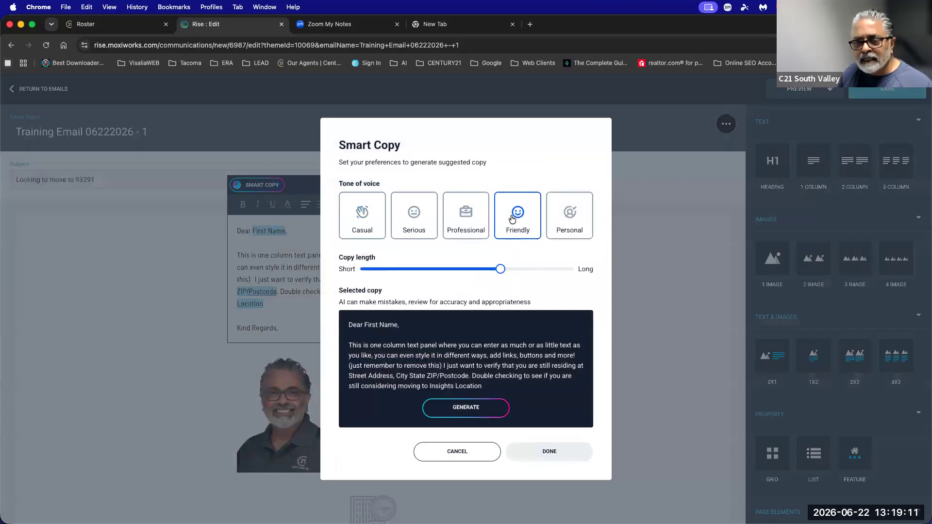
pyautogui.moveTo(500, 270); pyautogui.dragTo(524, 273)
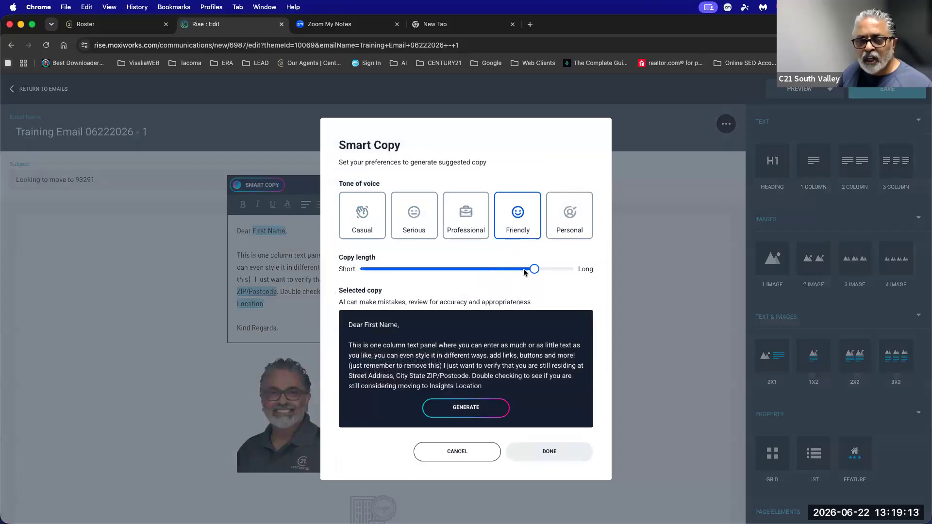
pyautogui.click(466, 408)
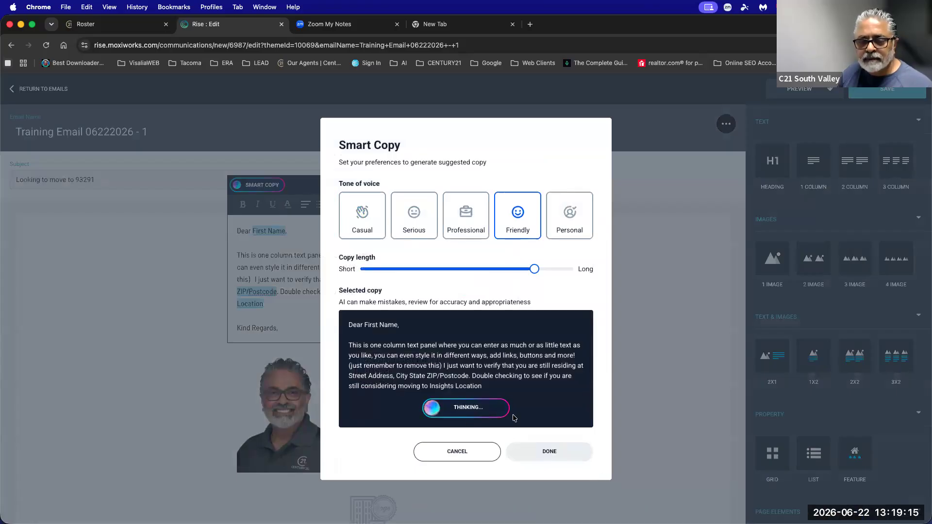
pyautogui.scroll(-3, 514, 418)
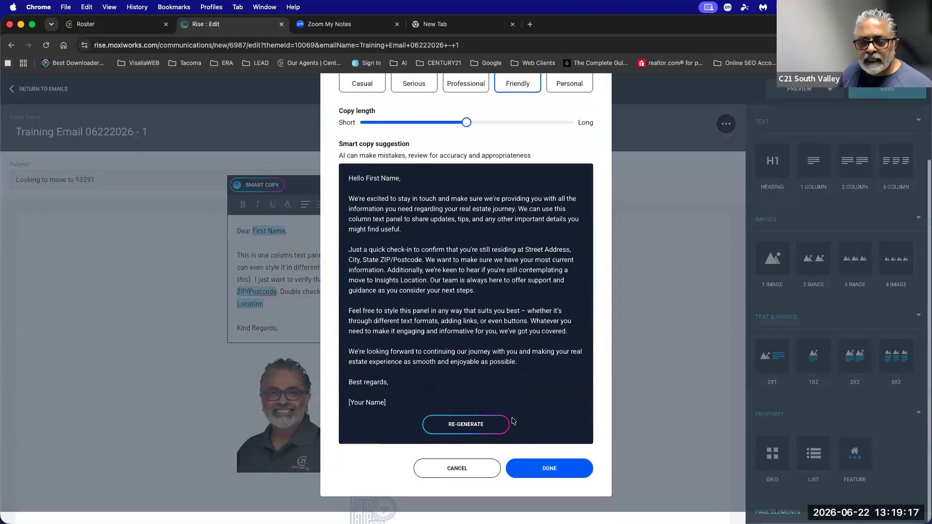
pyautogui.click(544, 481)
# Select the words First Name in the rewritten greeting to turn them into a placeholder.
pyautogui.click(443, 438)
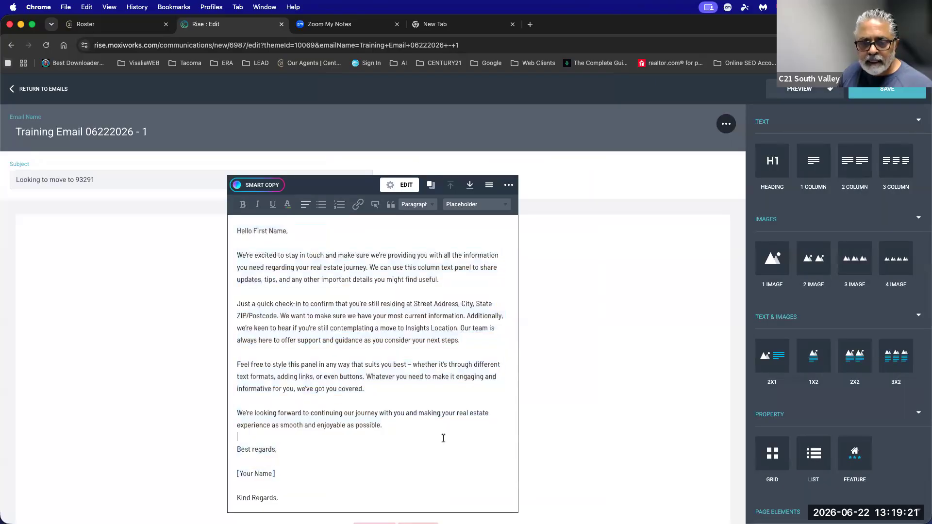
pyautogui.scroll(-3, 444, 438)
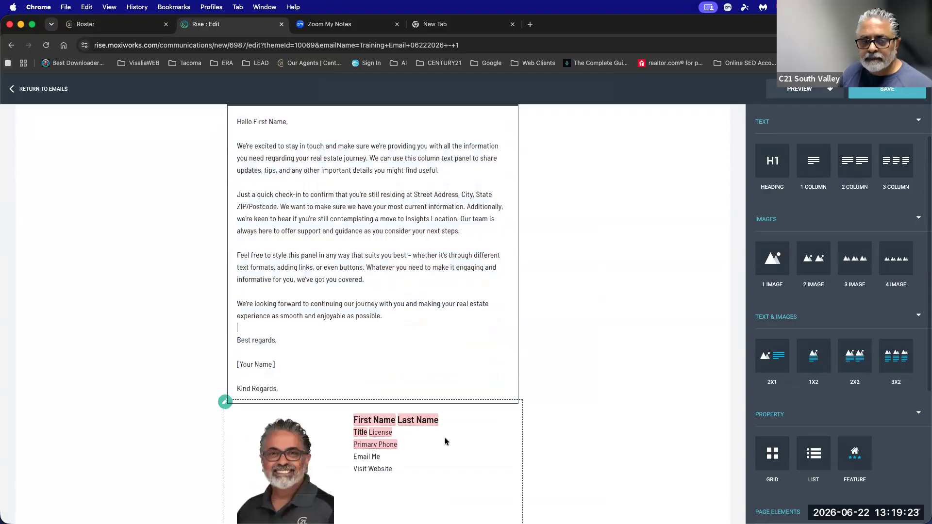
pyautogui.click(273, 281)
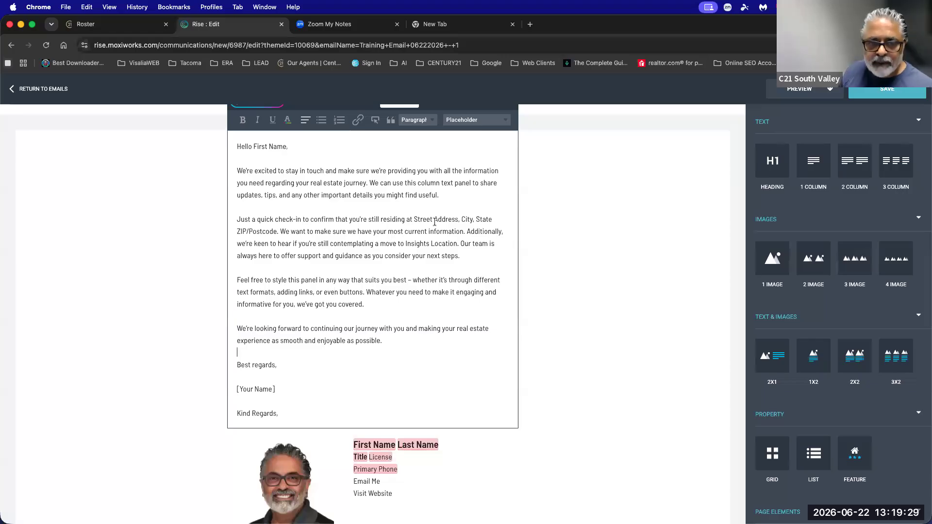
pyautogui.scroll(2, 435, 222)
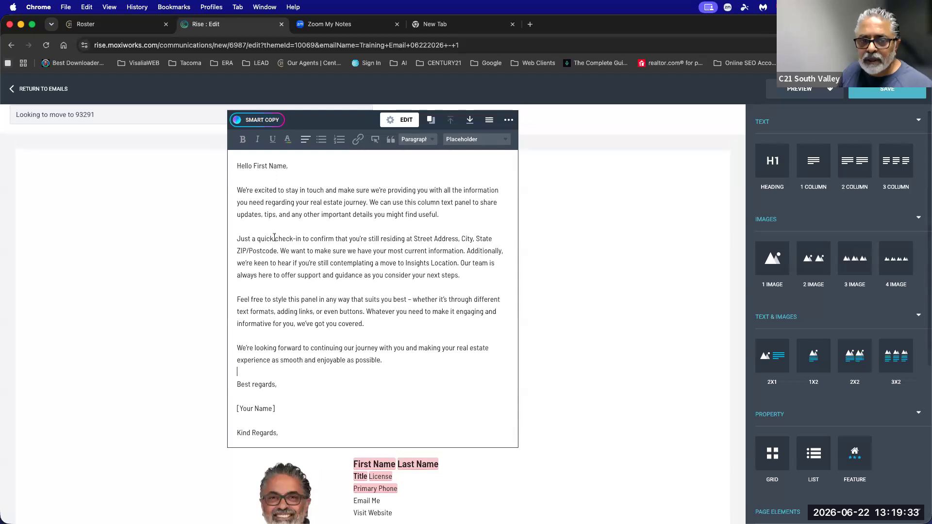
pyautogui.moveTo(253, 166); pyautogui.dragTo(288, 166)
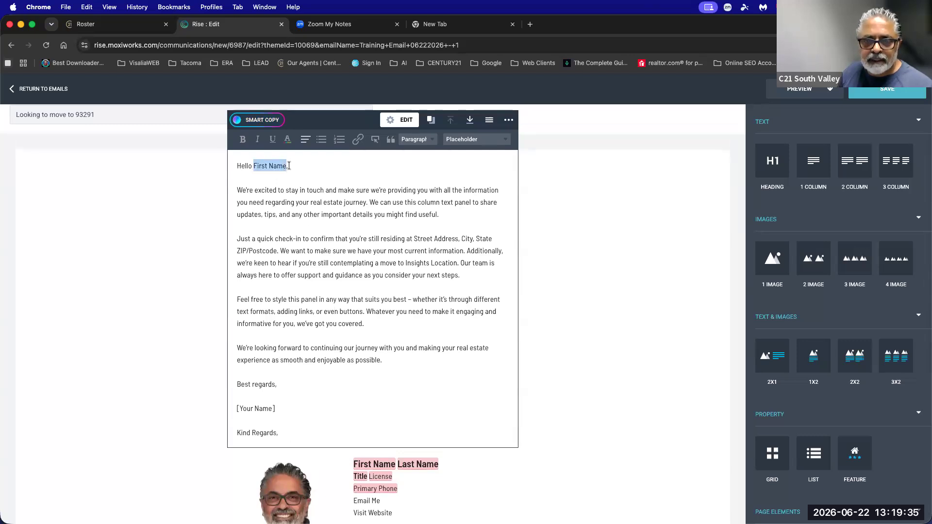
pyautogui.click(454, 140)
# Make First Name and Street Address placeholder fields, removing a mistakenly inserted City field.
pyautogui.click(458, 174)
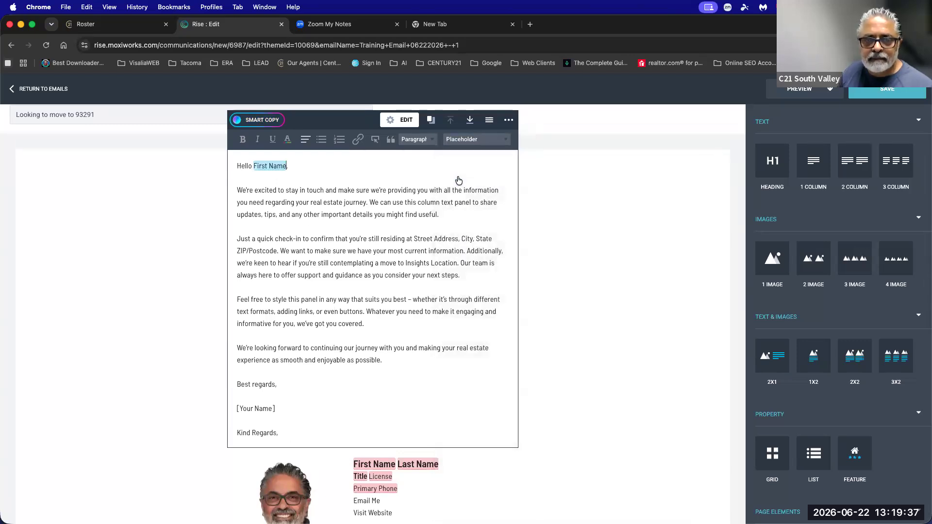
pyautogui.moveTo(414, 239); pyautogui.dragTo(458, 239)
pyautogui.click(458, 141)
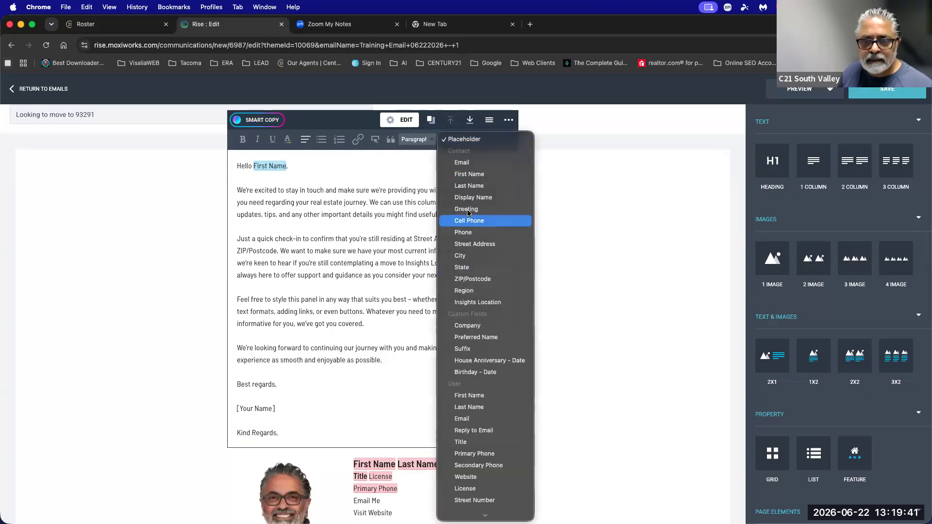
pyautogui.click(463, 258)
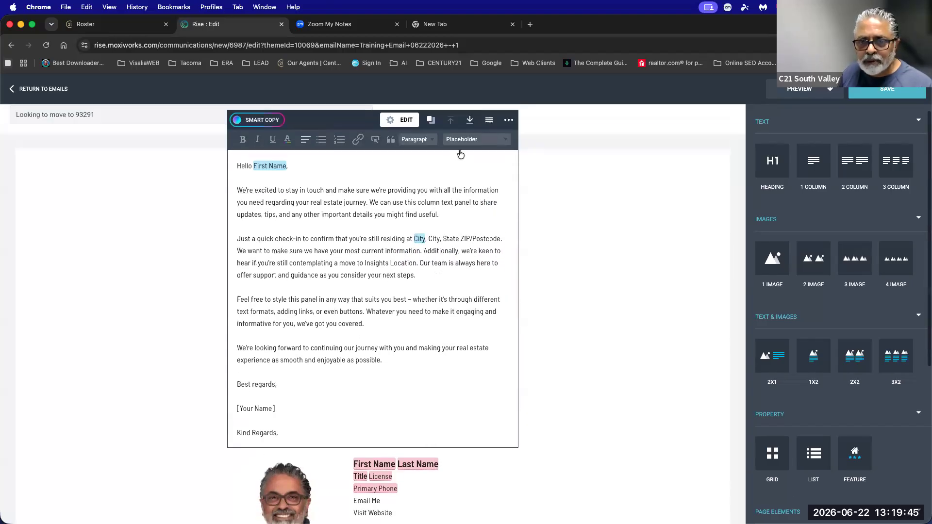
pyautogui.click(459, 149)
pyautogui.click(434, 250)
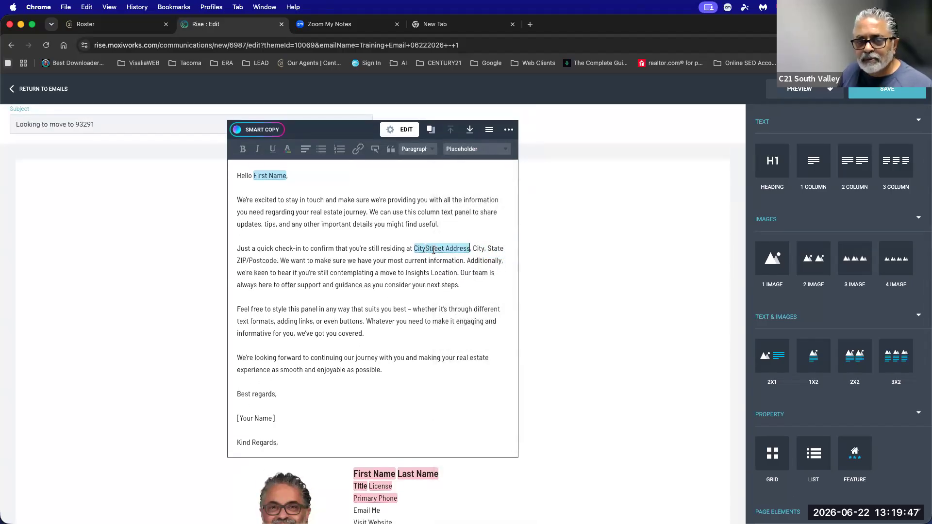
pyautogui.click(426, 248)
pyautogui.press('BackSpace')
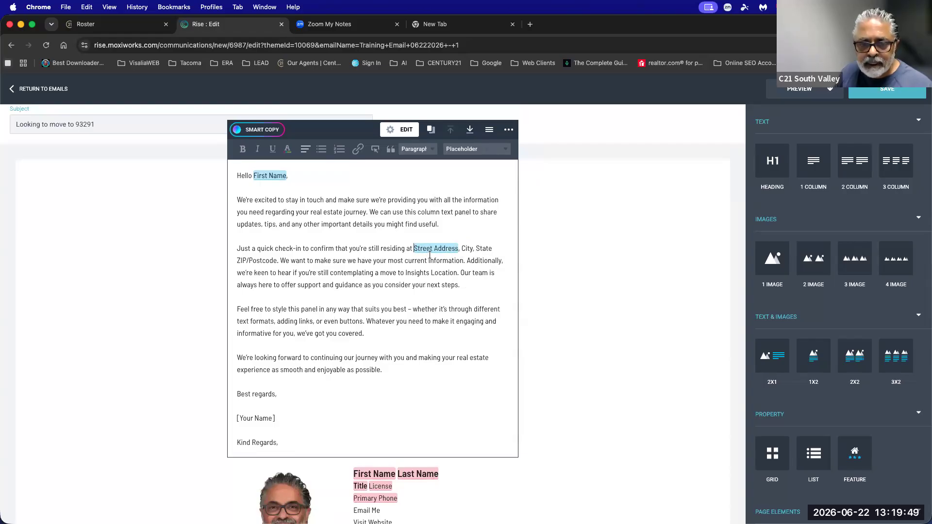
# Convert the words City, State, ZIP/Postcode and Insights Location into their placeholder fields.
pyautogui.moveTo(462, 248); pyautogui.dragTo(473, 249)
pyautogui.click(459, 149)
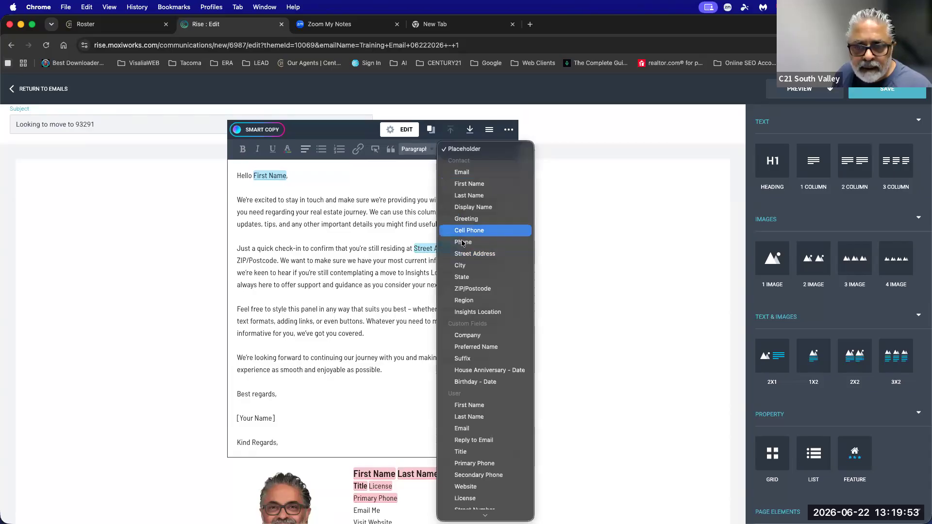
pyautogui.click(475, 266)
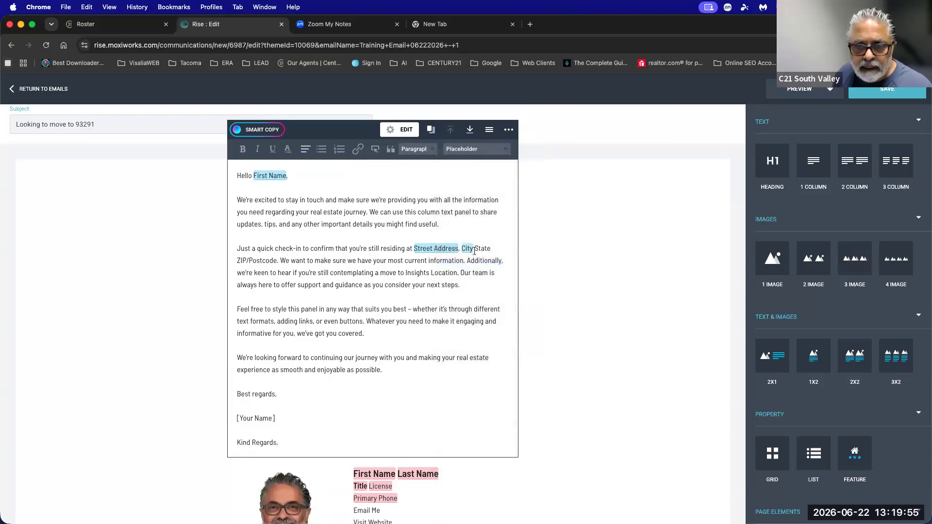
pyautogui.moveTo(475, 250); pyautogui.dragTo(490, 250)
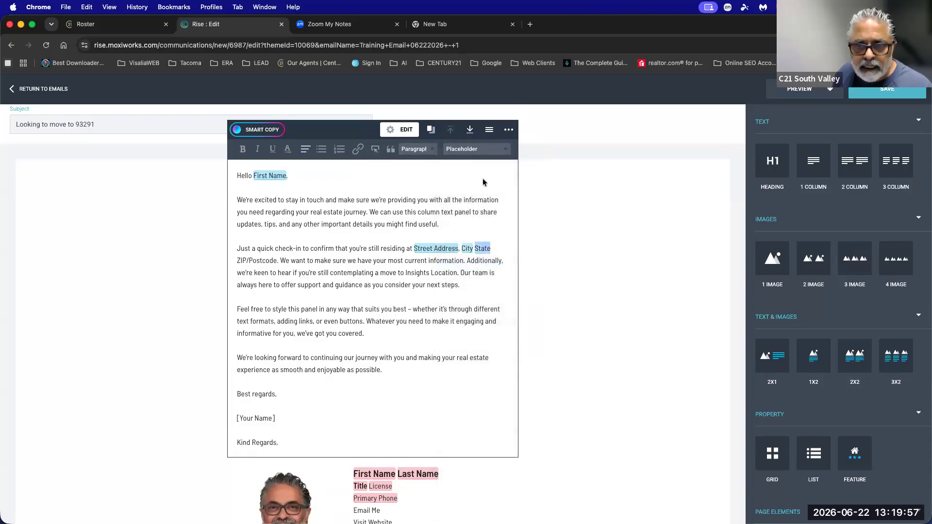
pyautogui.click(460, 150)
pyautogui.click(477, 275)
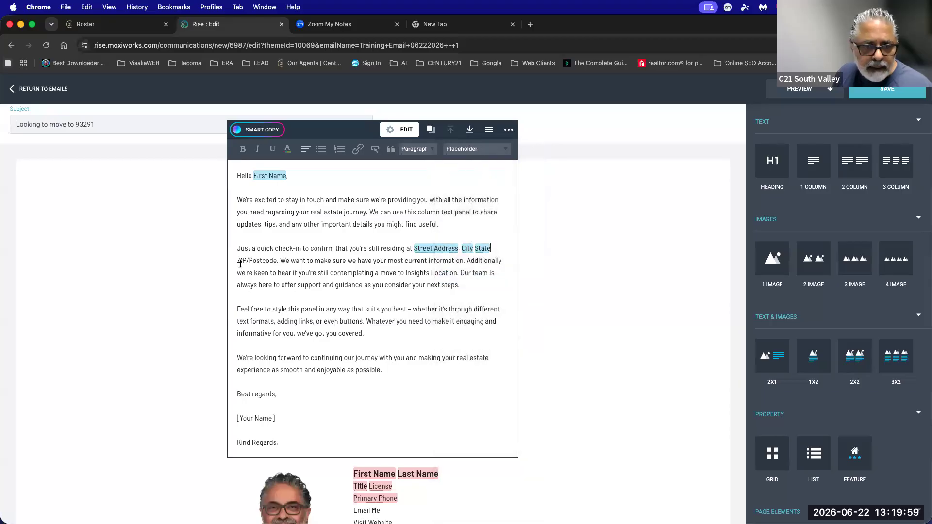
pyautogui.moveTo(238, 262); pyautogui.dragTo(276, 262)
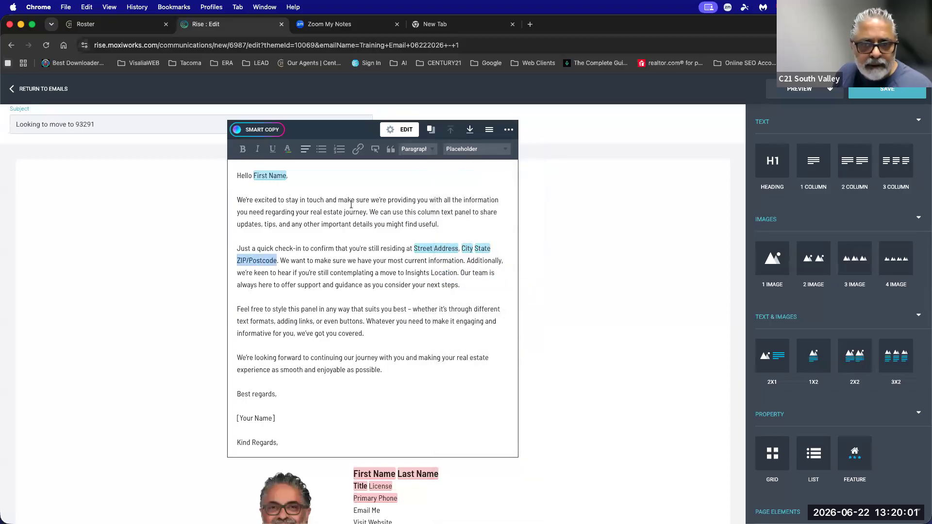
pyautogui.click(461, 149)
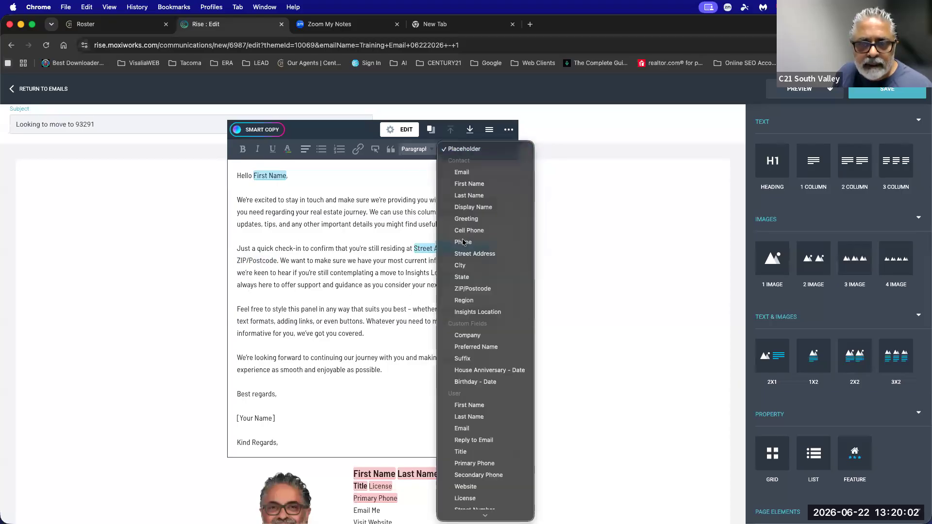
pyautogui.click(467, 290)
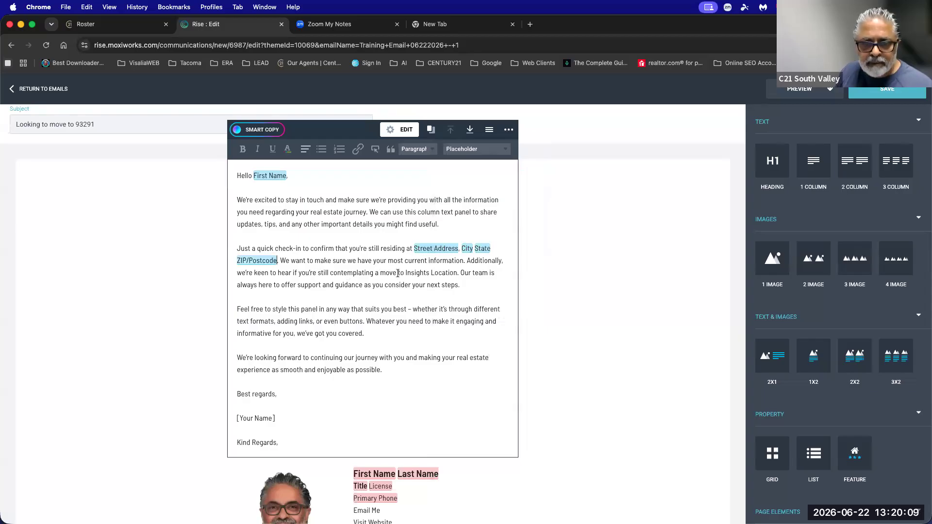
pyautogui.moveTo(405, 274); pyautogui.dragTo(455, 273)
pyautogui.click(465, 150)
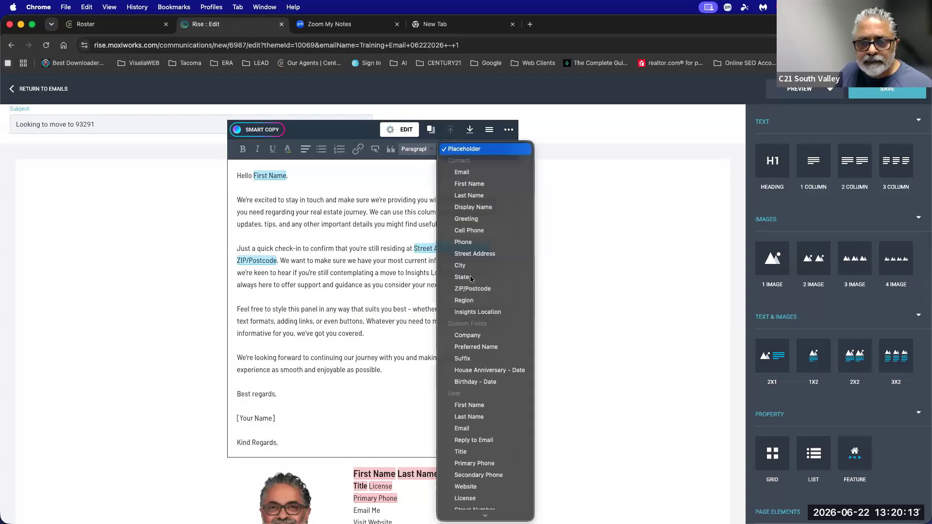
pyautogui.click(474, 311)
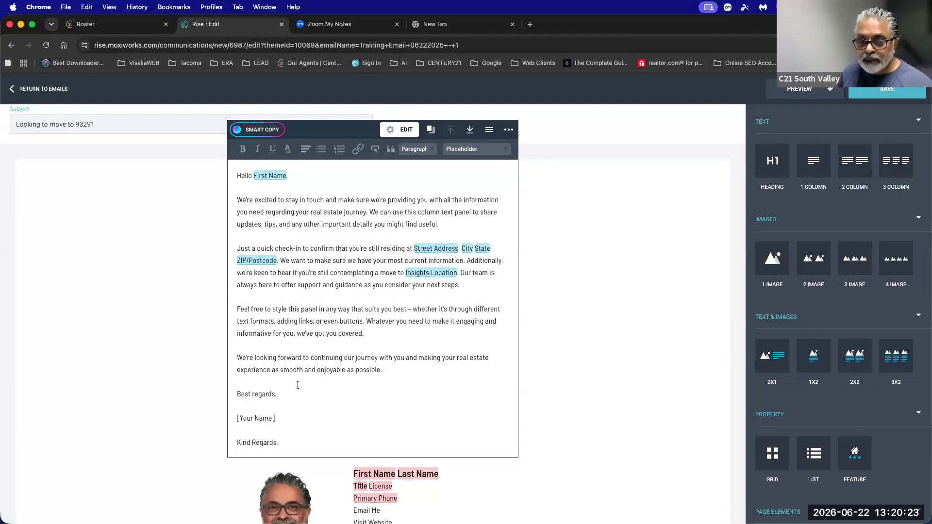
# Delete the Best regards, [Your Name] and Kind Regards closing lines.
pyautogui.moveTo(279, 442)
pyautogui.mouseDown()
pyautogui.moveTo(259, 405)
pyautogui.moveTo(235, 391)
pyautogui.mouseUp()
pyautogui.press('BackSpace')
pyautogui.press('BackSpace')
pyautogui.press('BackSpace')
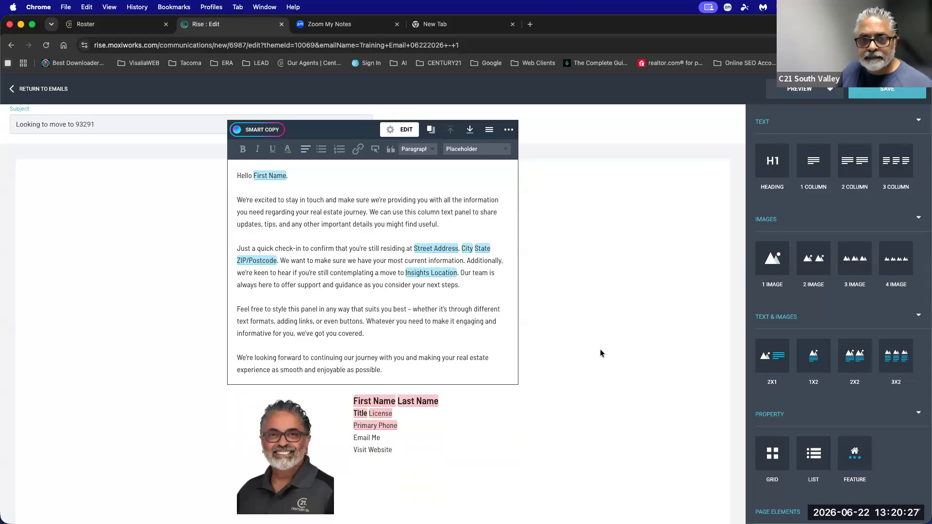
pyautogui.click(601, 349)
pyautogui.click(413, 274)
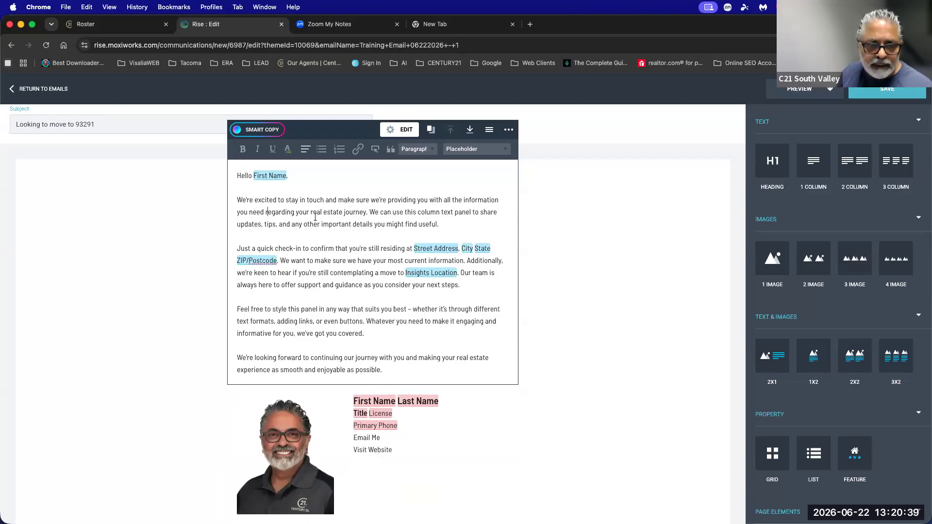
# Make the word 'confirm' bold in the message text.
pyautogui.moveTo(310, 249); pyautogui.dragTo(335, 249)
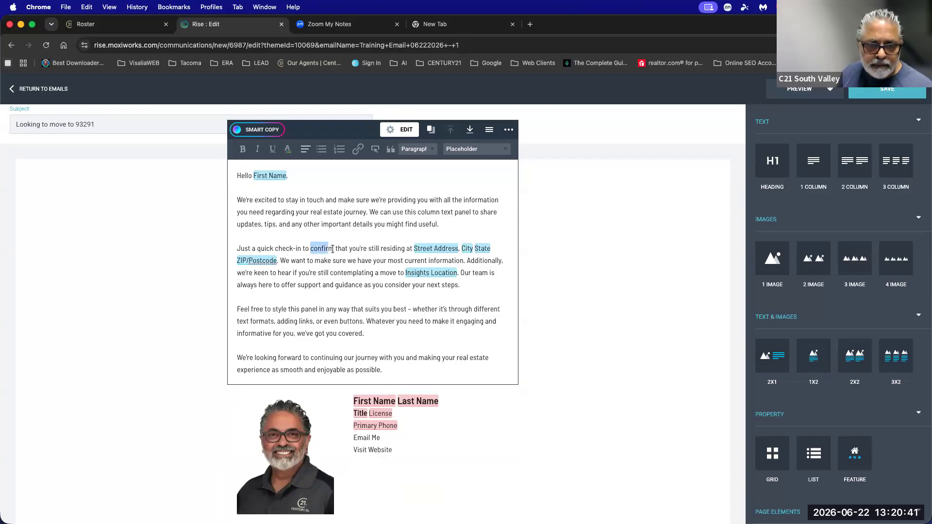
pyautogui.click(242, 149)
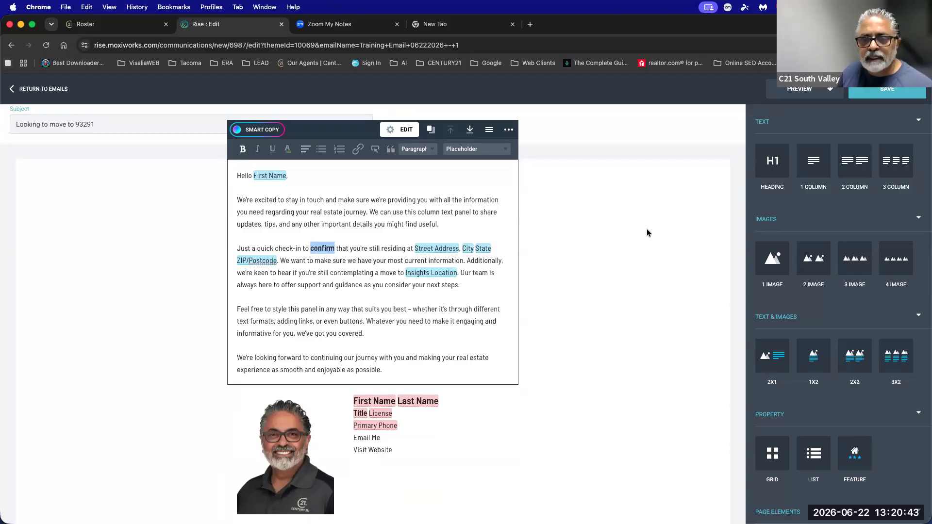
pyautogui.click(605, 222)
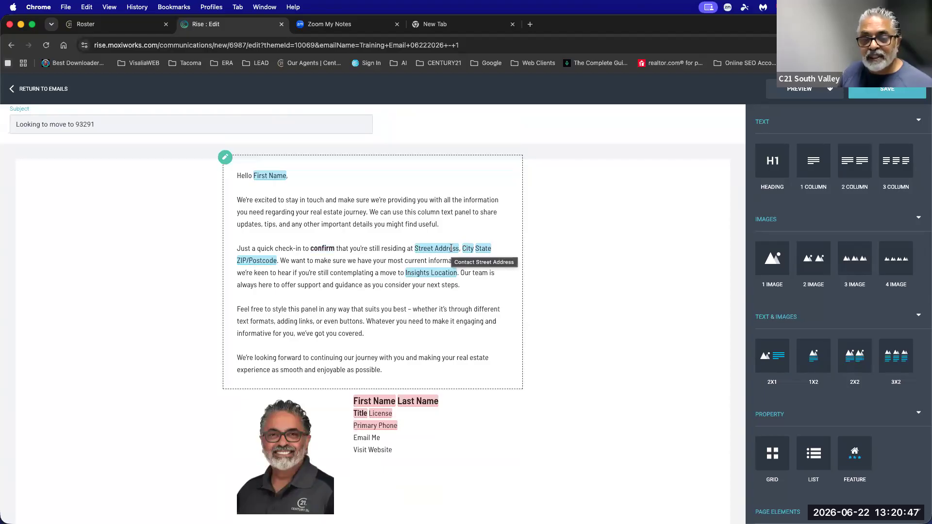
pyautogui.click(364, 238)
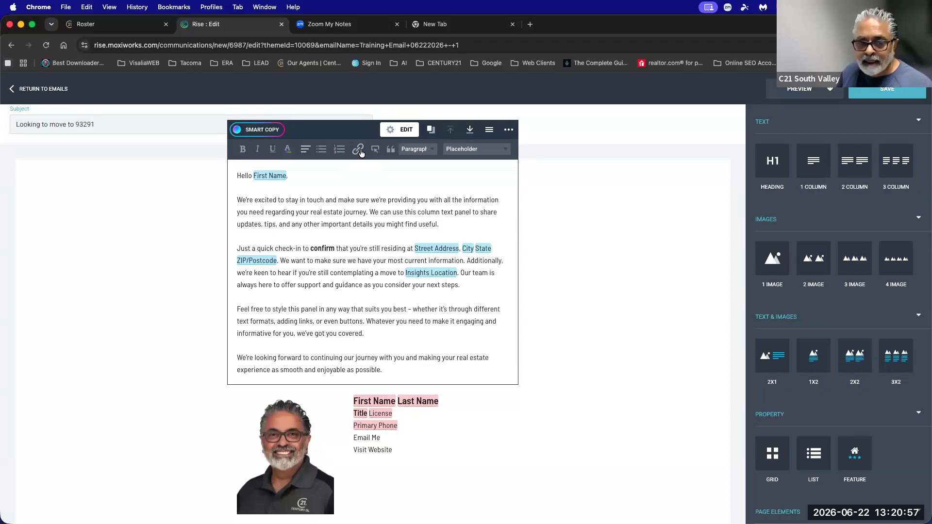
# Type 'Search for homes today' after the last sentence and select it.
pyautogui.click(399, 369)
pyautogui.write('Loo')
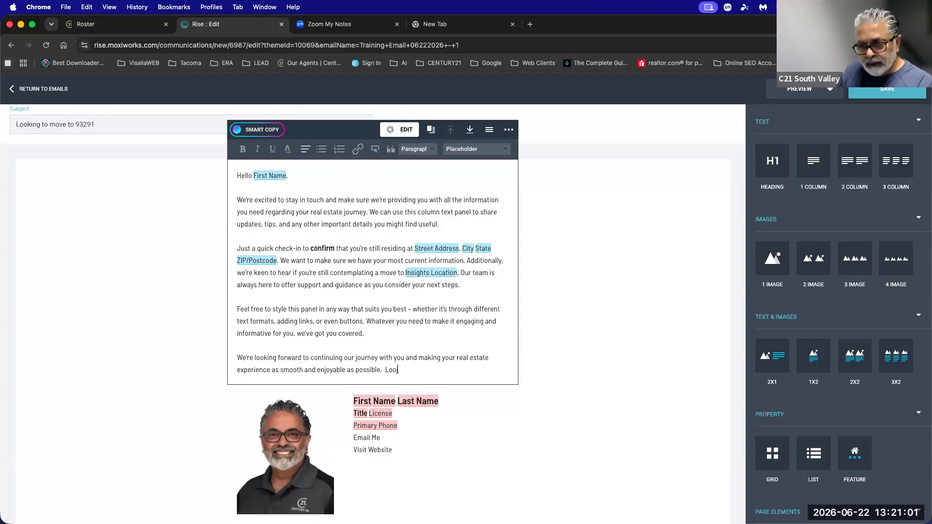
pyautogui.press('BackSpace')
pyautogui.press('BackSpace')
pyautogui.press('BackSpace')
pyautogui.write('Search for homes today')
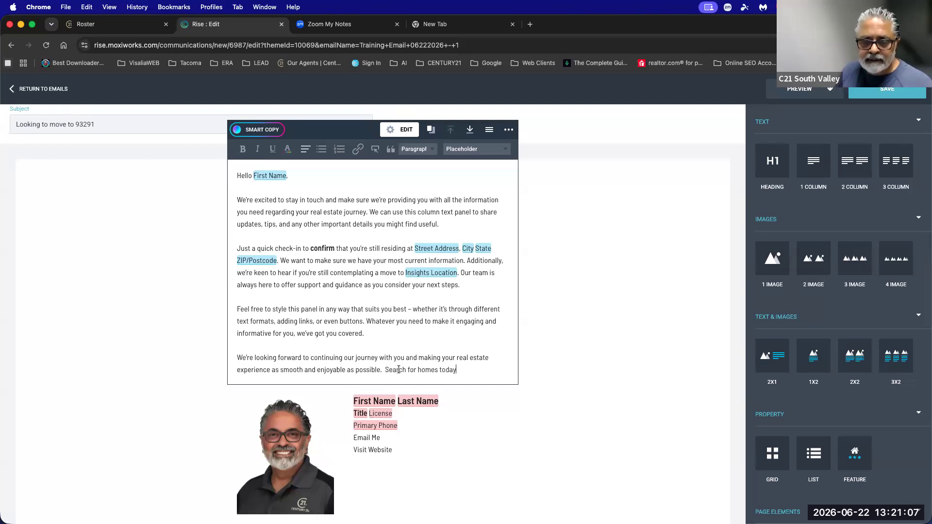
pyautogui.moveTo(385, 369); pyautogui.dragTo(455, 370)
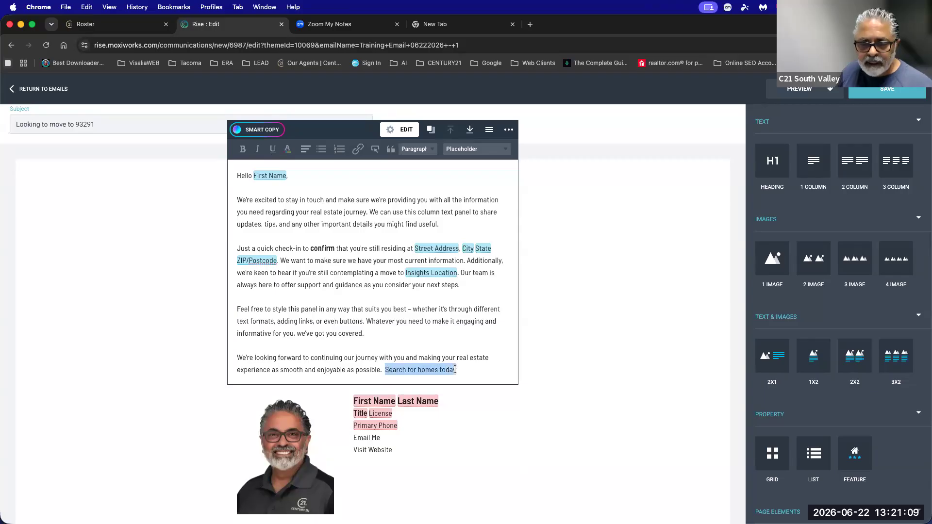
pyautogui.click(358, 149)
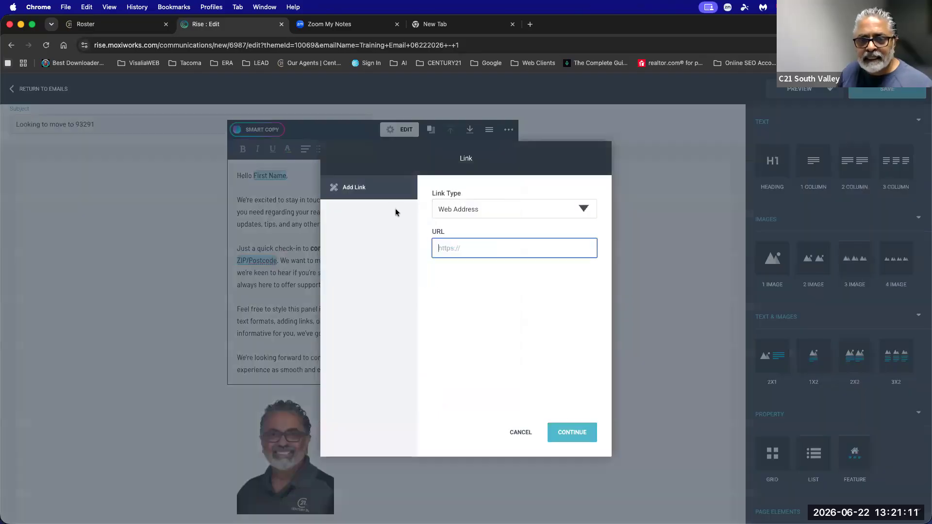
pyautogui.write('bob-patel.si')
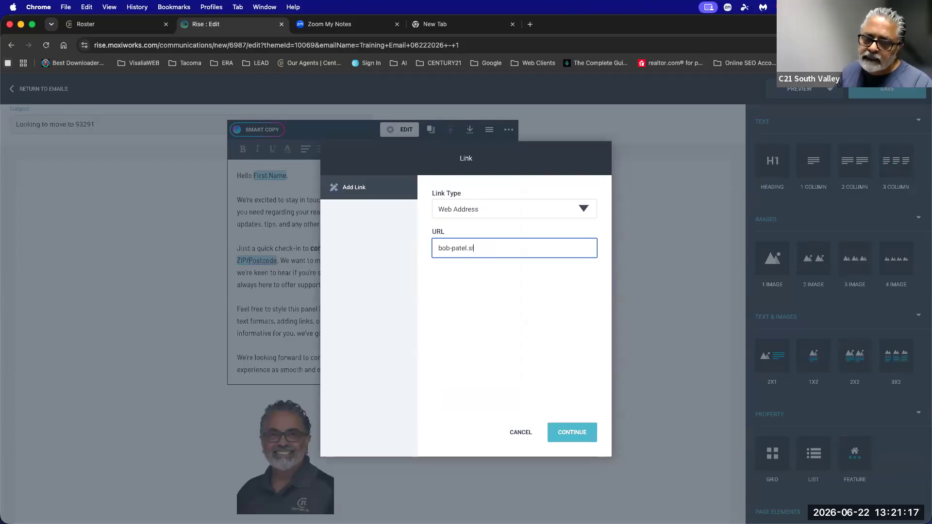
pyautogui.press('BackSpace')
pyautogui.press('BackSpace')
pyautogui.write('c')
pyautogui.write('21slee')
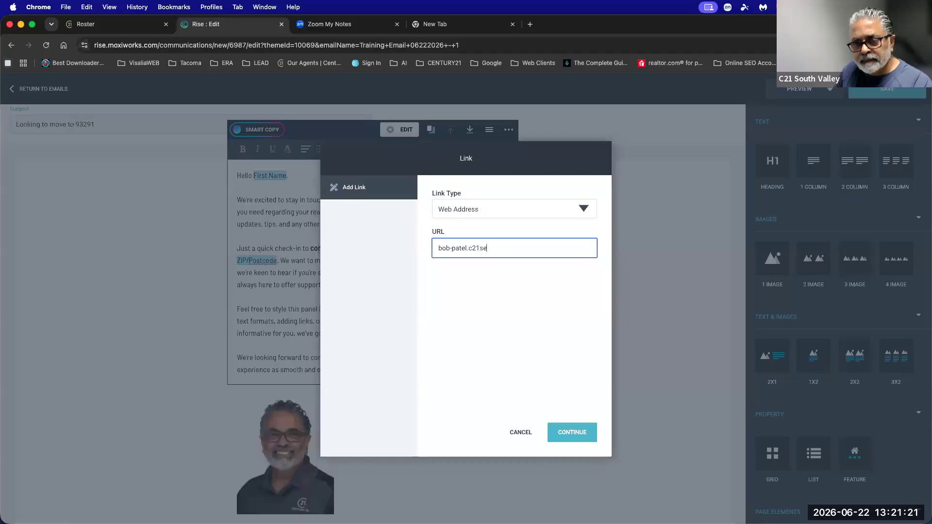
pyautogui.write('om')
pyautogui.press('super+Left')
pyautogui.write('https://')
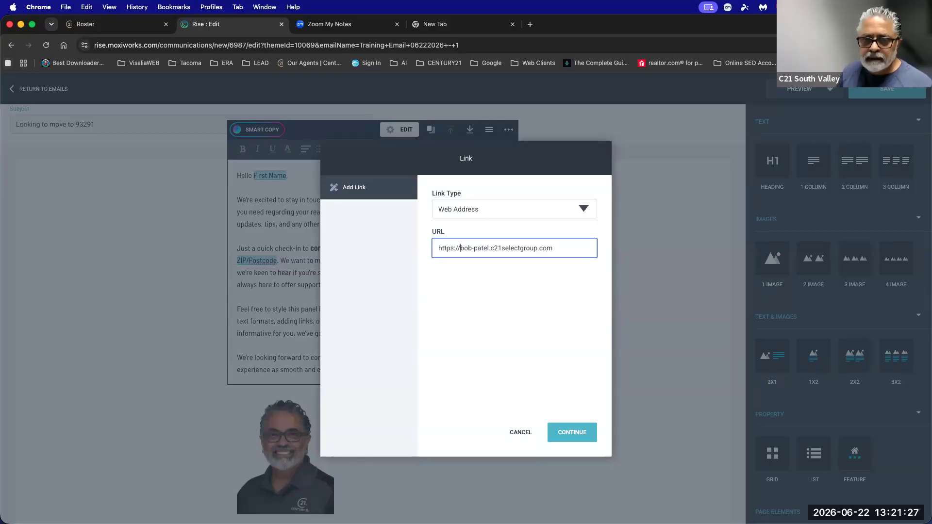
pyautogui.click(471, 211)
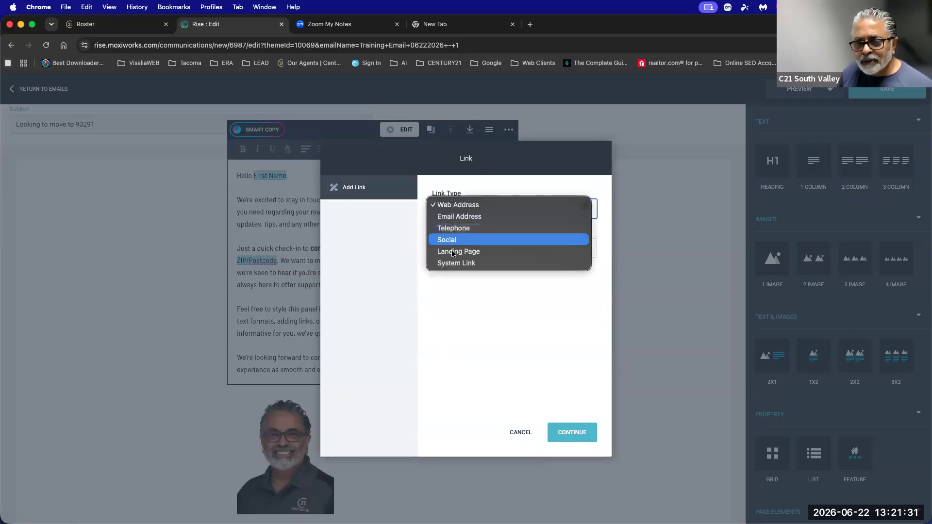
pyautogui.click(457, 210)
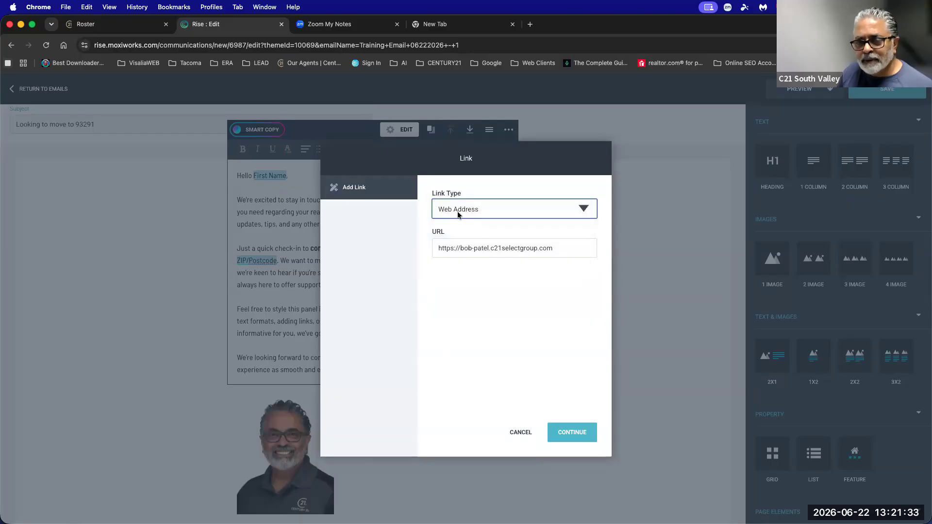
pyautogui.click(572, 432)
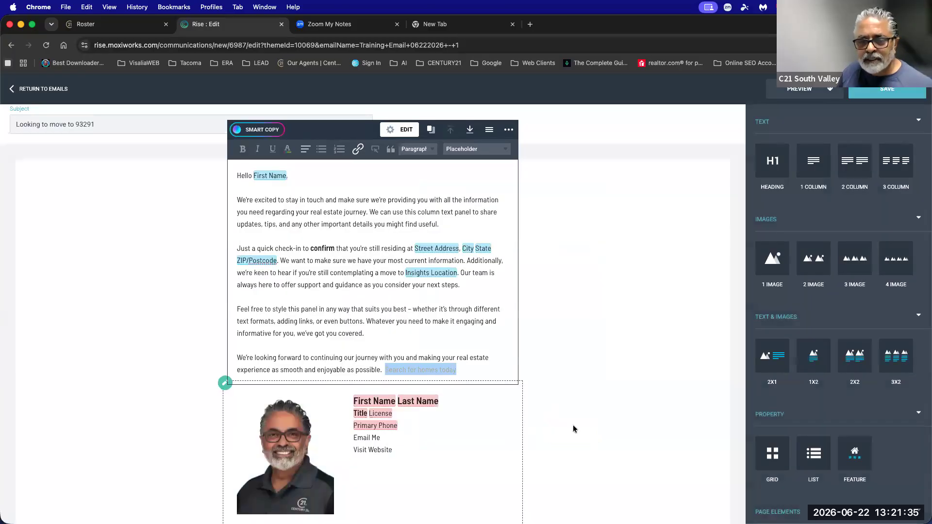
# Reselect the linked 'Search for homes today' phrase and bring up the preview options.
pyautogui.click(498, 372)
pyautogui.click(437, 370)
pyautogui.moveTo(385, 370); pyautogui.dragTo(457, 372)
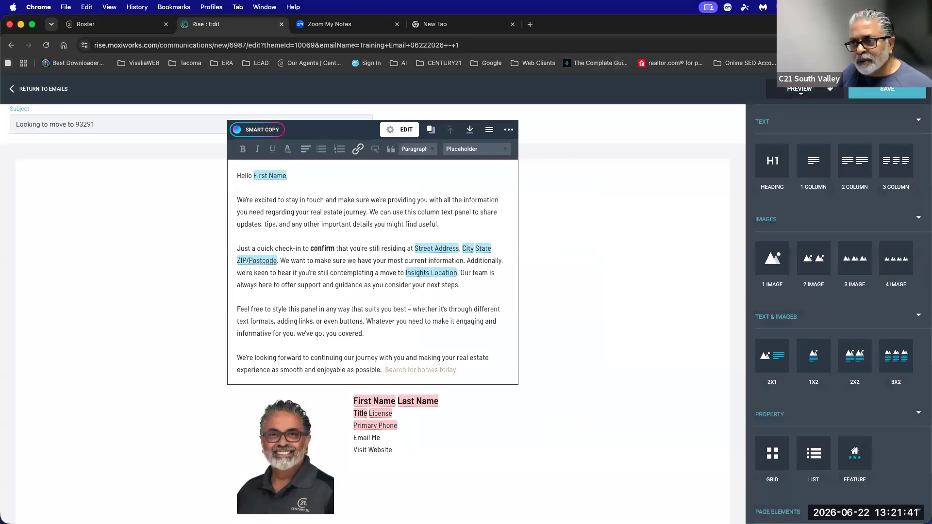
pyautogui.click(801, 90)
# Preview the email, test the 'Search for homes today' link, then close the preview.
pyautogui.click(753, 110)
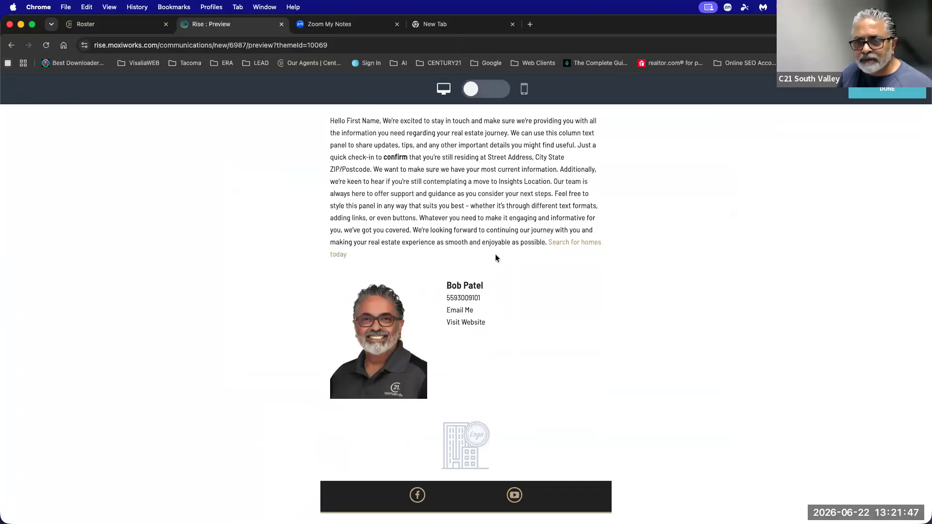
pyautogui.click(562, 243)
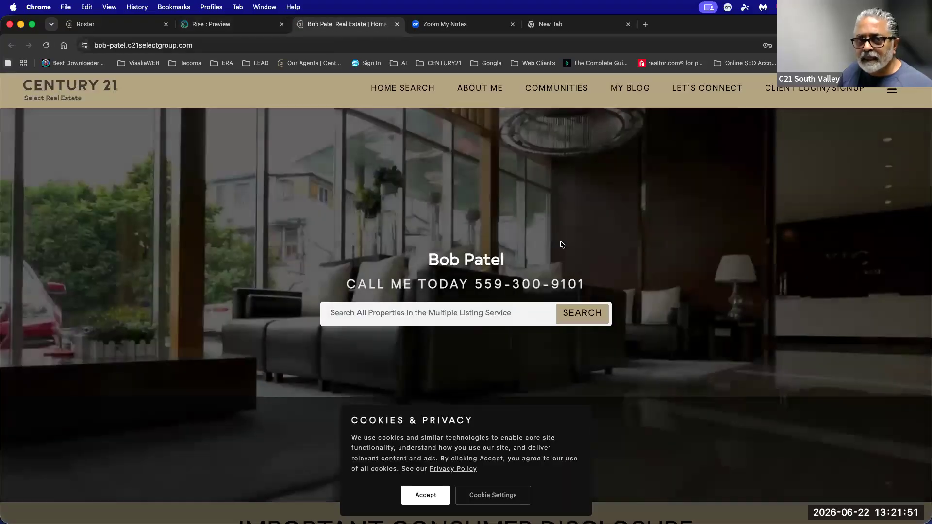
pyautogui.click(242, 29)
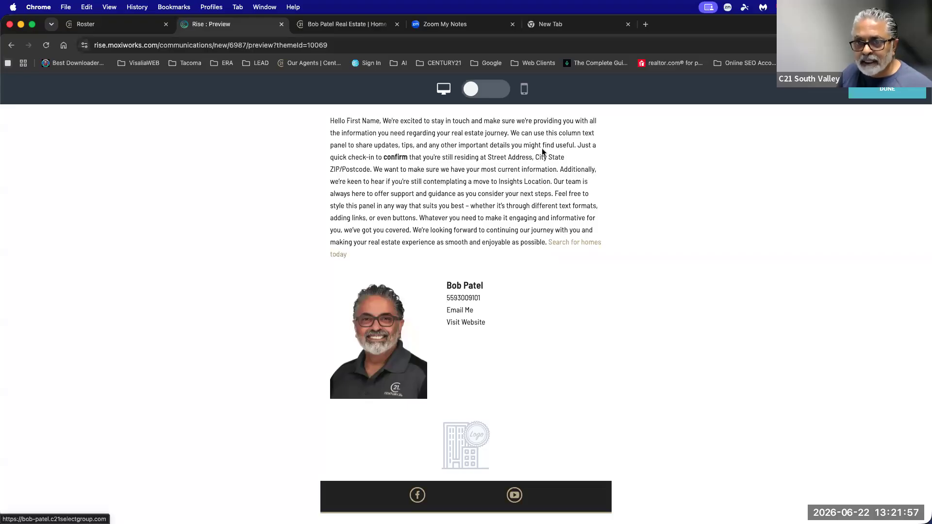
pyautogui.click(876, 97)
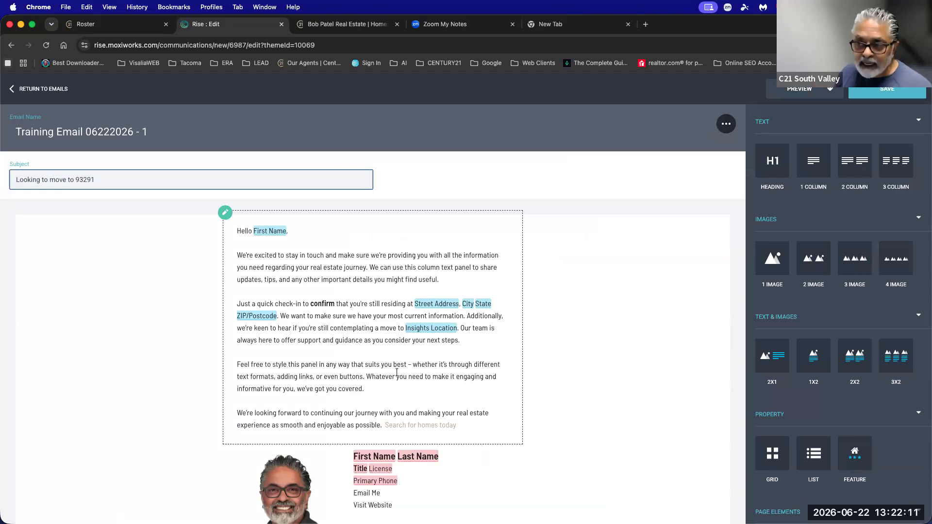
# Reopen the message text panel and check the Street Address placeholder field.
pyautogui.click(257, 229)
pyautogui.click(433, 305)
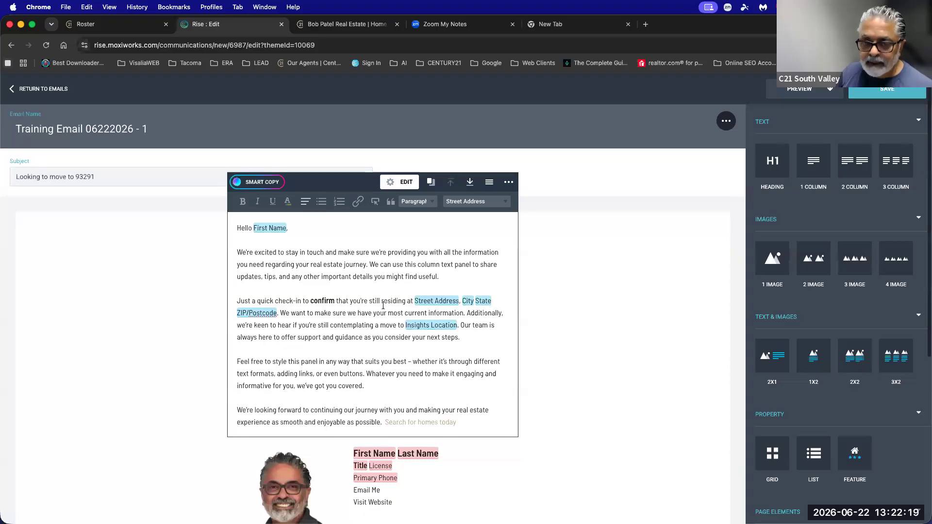
pyautogui.scroll(-5, 383, 304)
pyautogui.scroll(3, 734, 361)
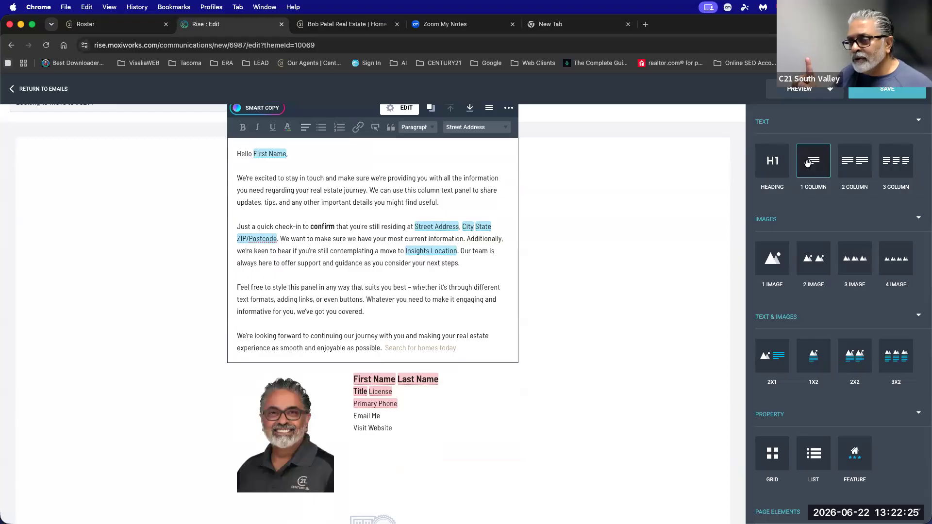
pyautogui.scroll(1, 483, 210)
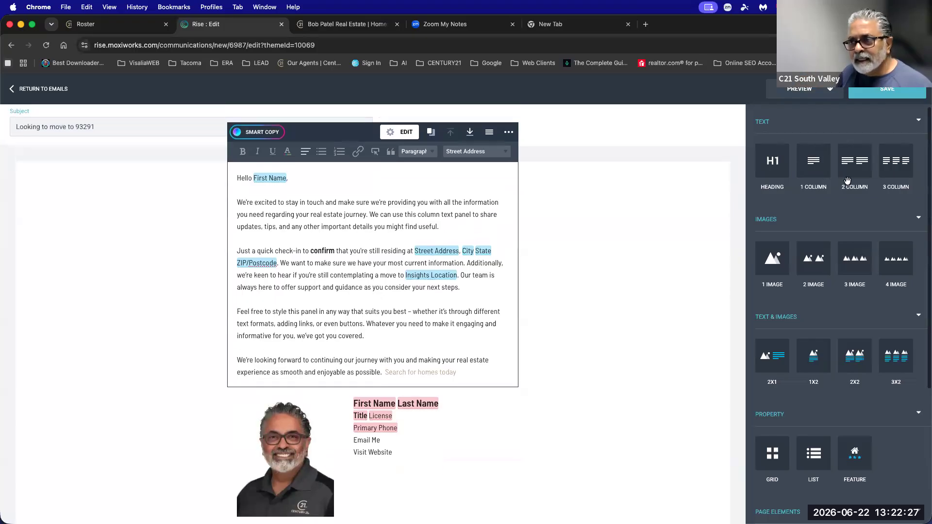
# Add a two-column text panel below the message and bring up its extra options.
pyautogui.moveTo(855, 170); pyautogui.dragTo(462, 389)
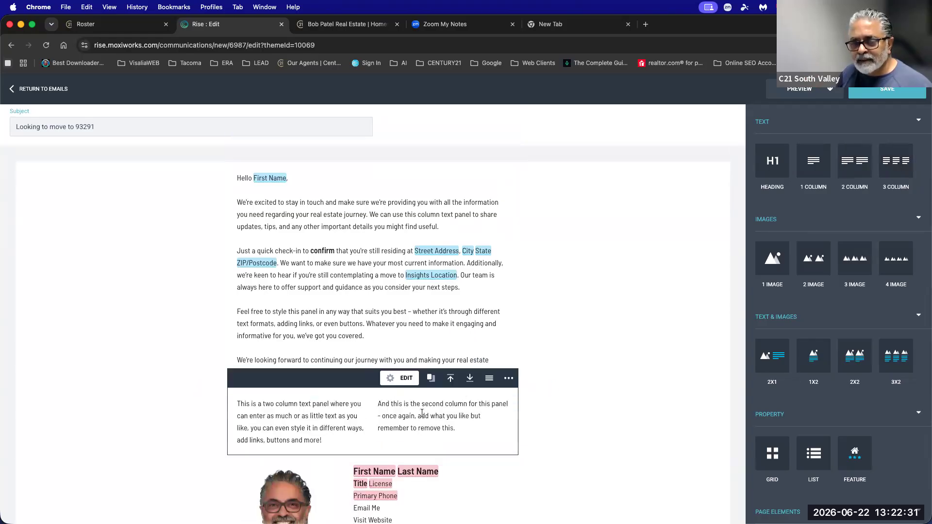
pyautogui.moveTo(322, 440); pyautogui.dragTo(267, 416)
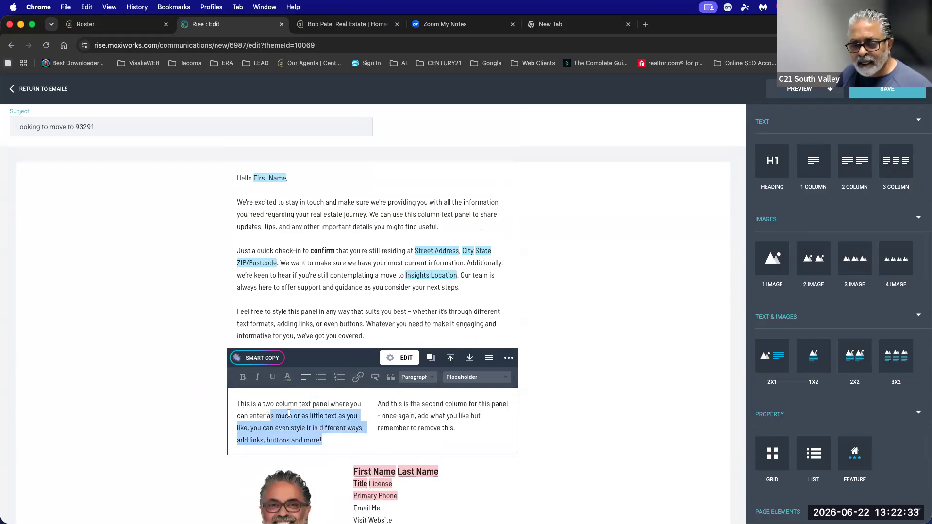
pyautogui.moveTo(375, 403); pyautogui.dragTo(517, 433)
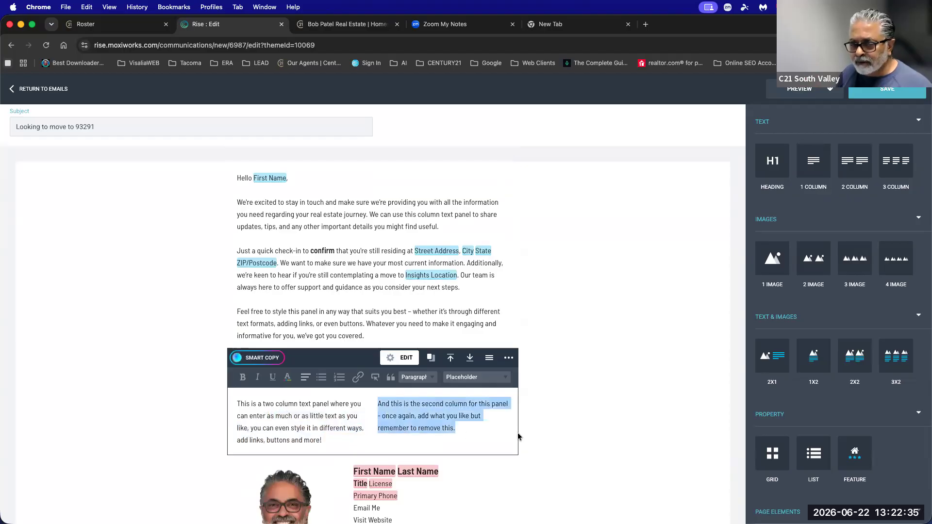
pyautogui.click(509, 358)
pyautogui.click(476, 379)
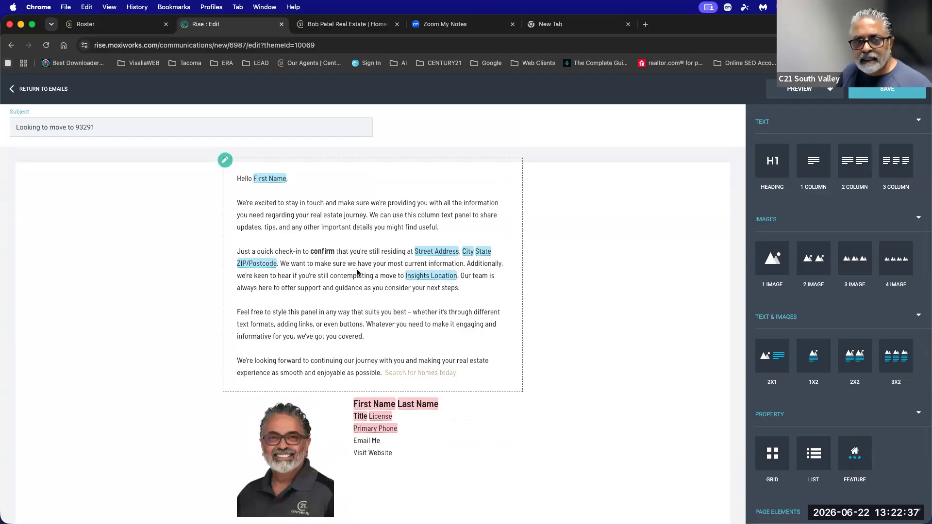
pyautogui.click(356, 269)
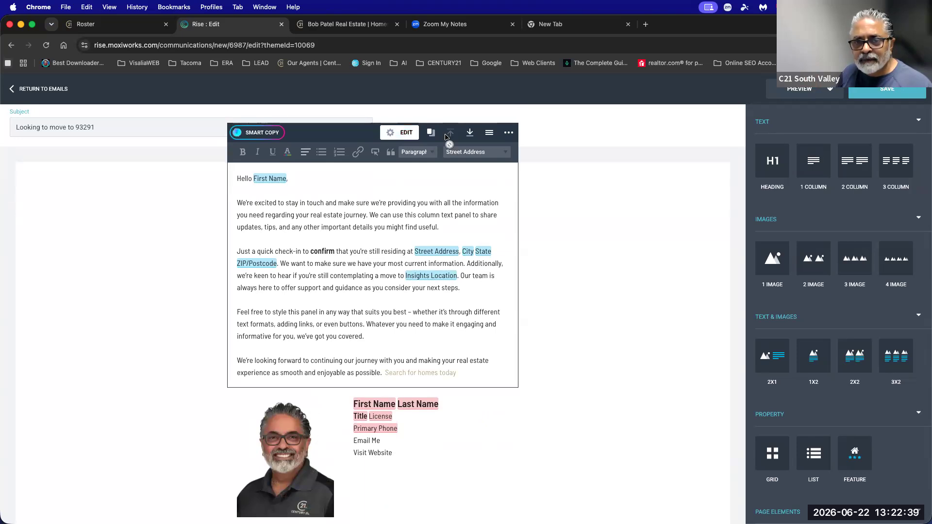
pyautogui.click(509, 132)
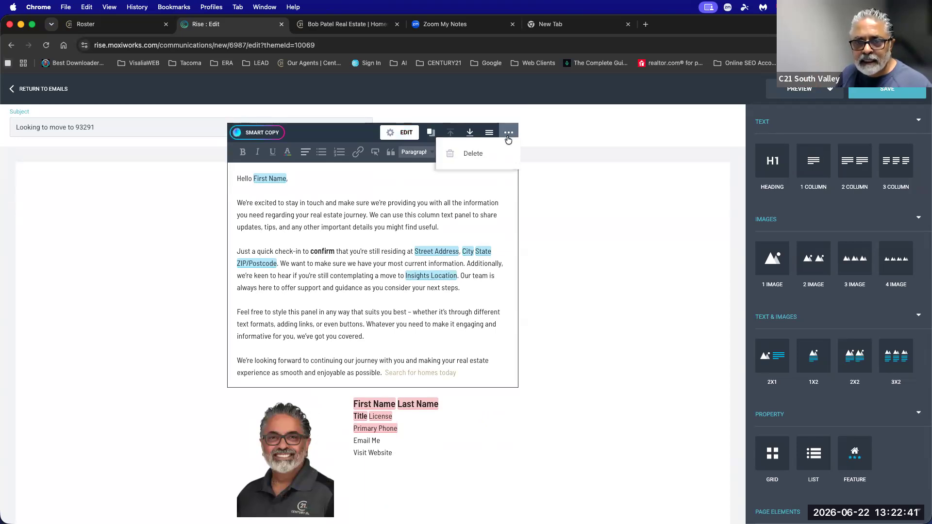
pyautogui.click(571, 168)
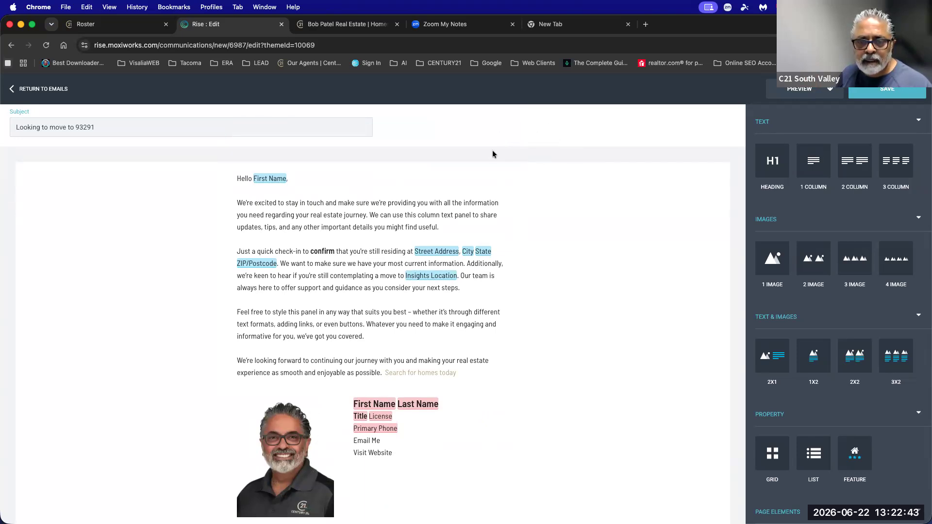
pyautogui.click(465, 166)
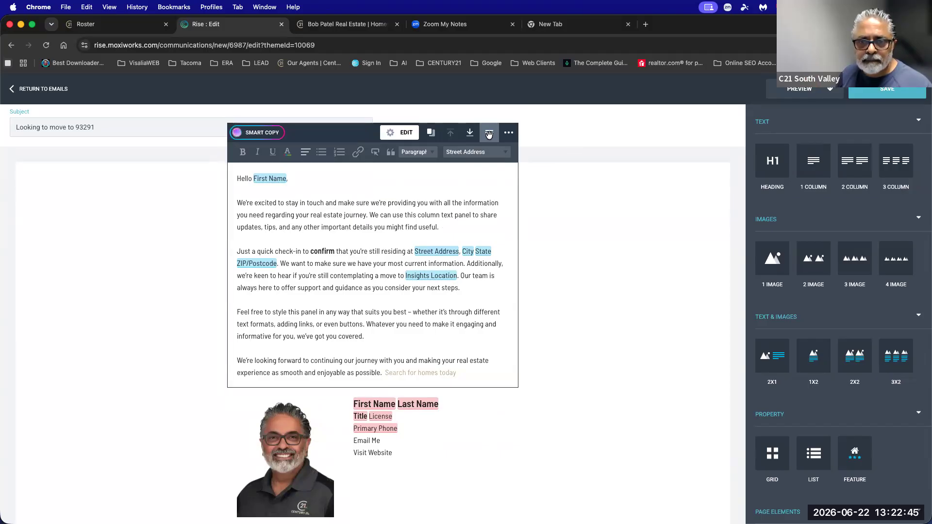
pyautogui.click(401, 133)
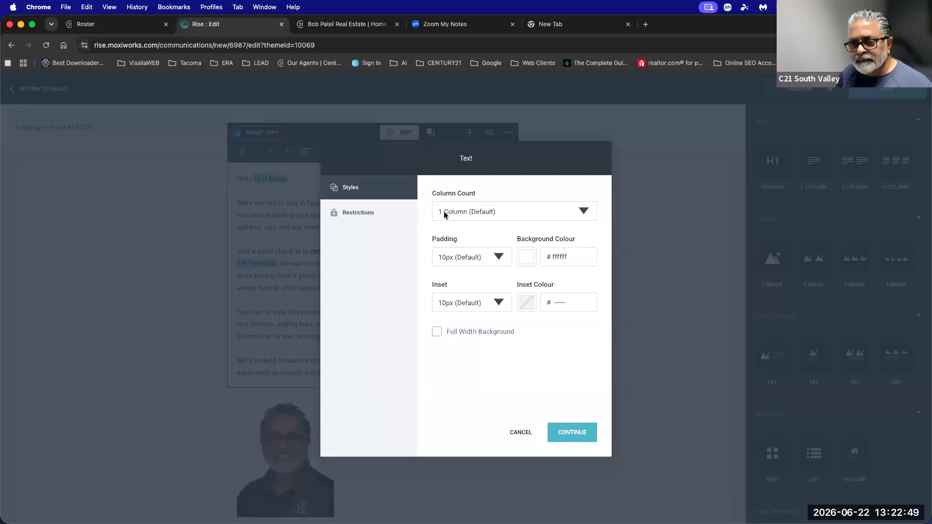
pyautogui.click(444, 211)
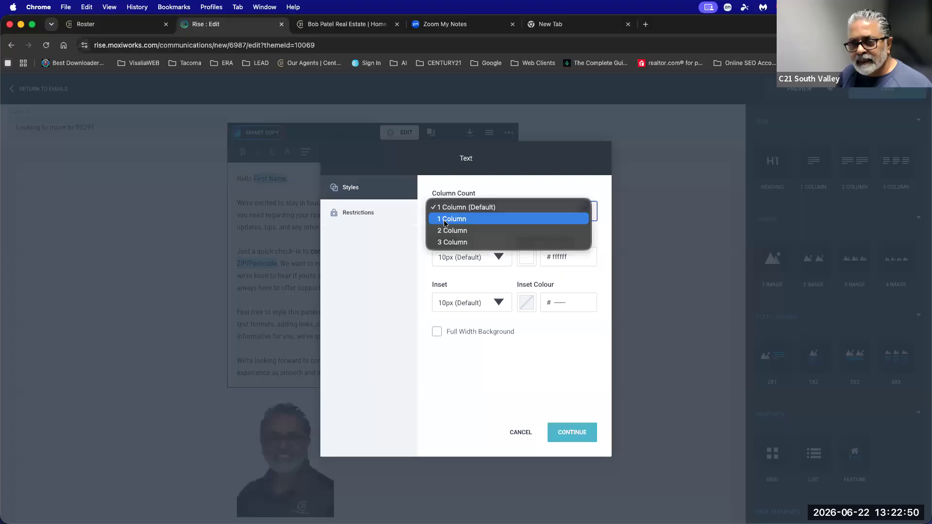
pyautogui.click(516, 432)
pyautogui.click(515, 432)
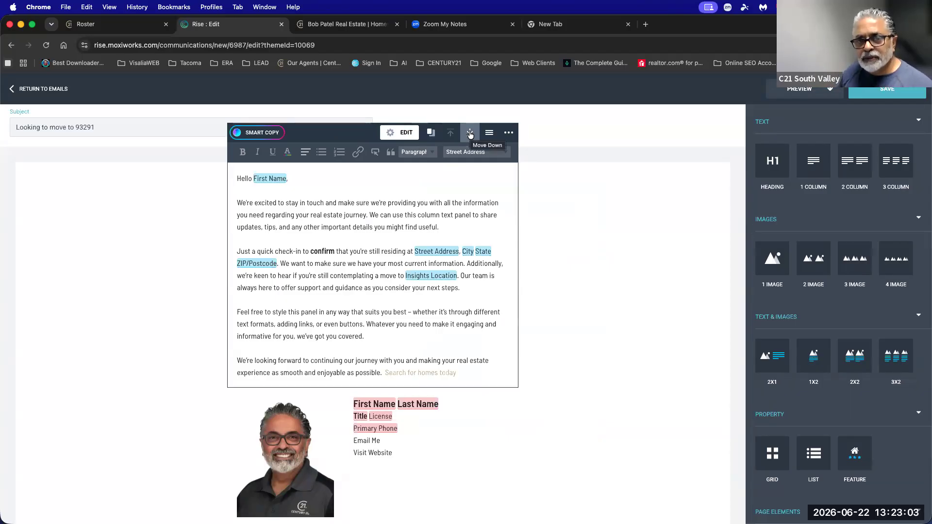
pyautogui.click(401, 132)
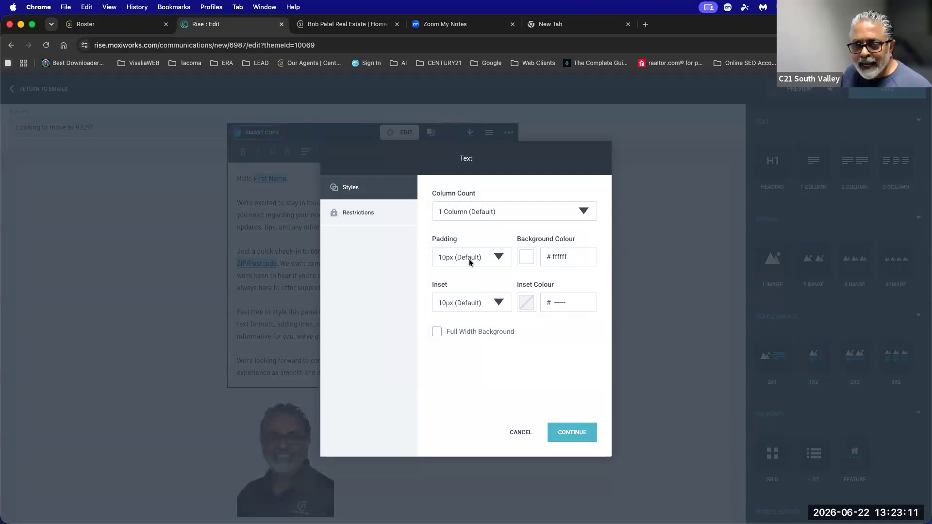
pyautogui.click(521, 432)
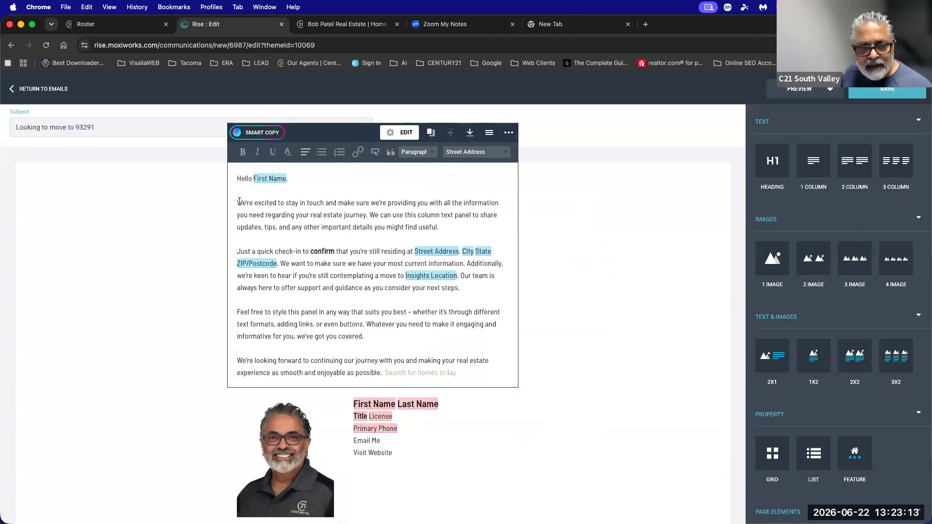
pyautogui.click(238, 203)
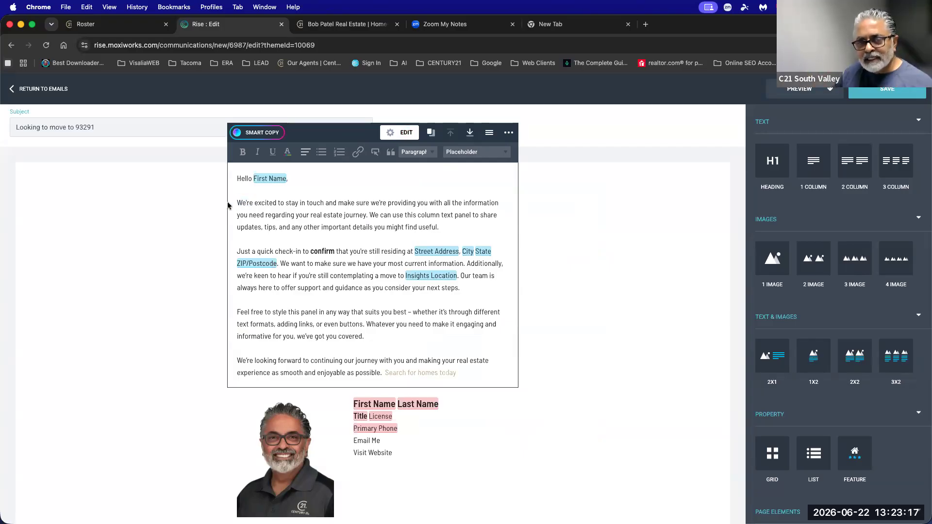
# Try 20px and then 0px padding on the main text panel.
pyautogui.click(402, 133)
pyautogui.click(455, 264)
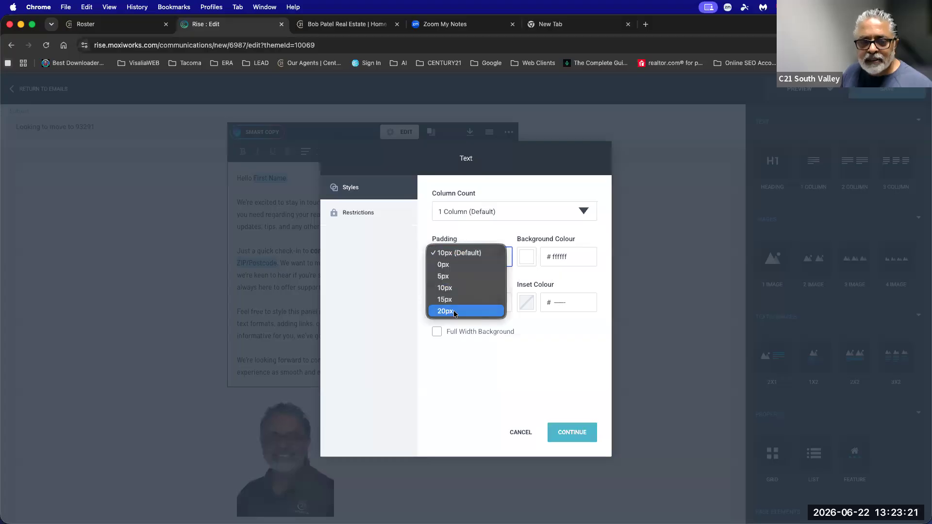
pyautogui.click(570, 417)
pyautogui.click(574, 434)
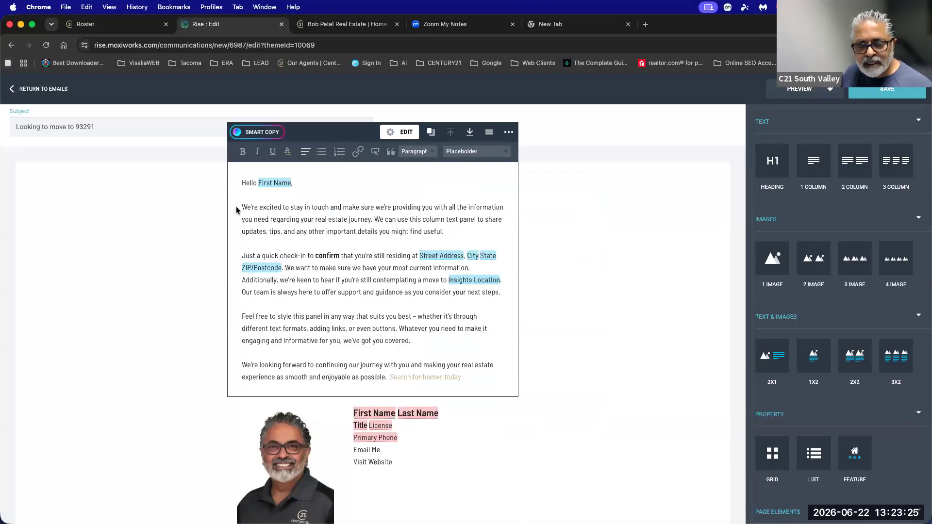
pyautogui.click(414, 152)
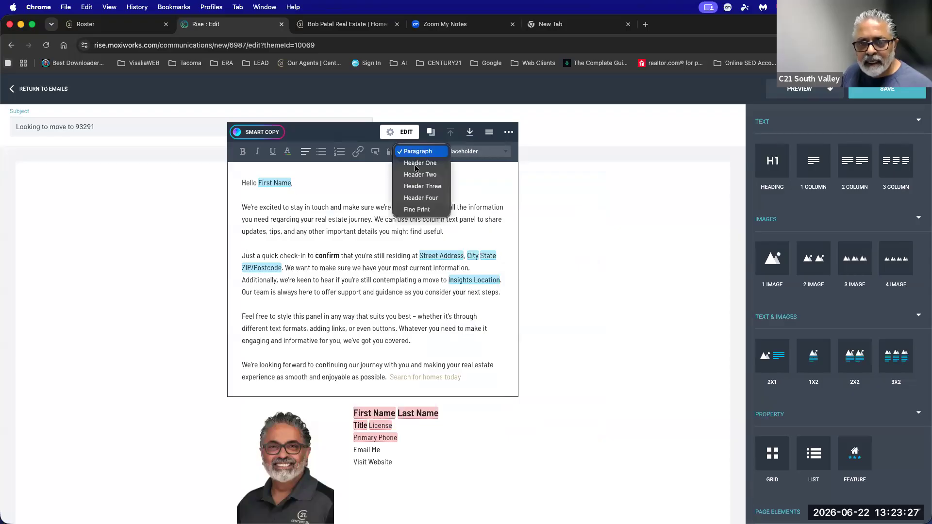
pyautogui.click(400, 132)
pyautogui.click(450, 261)
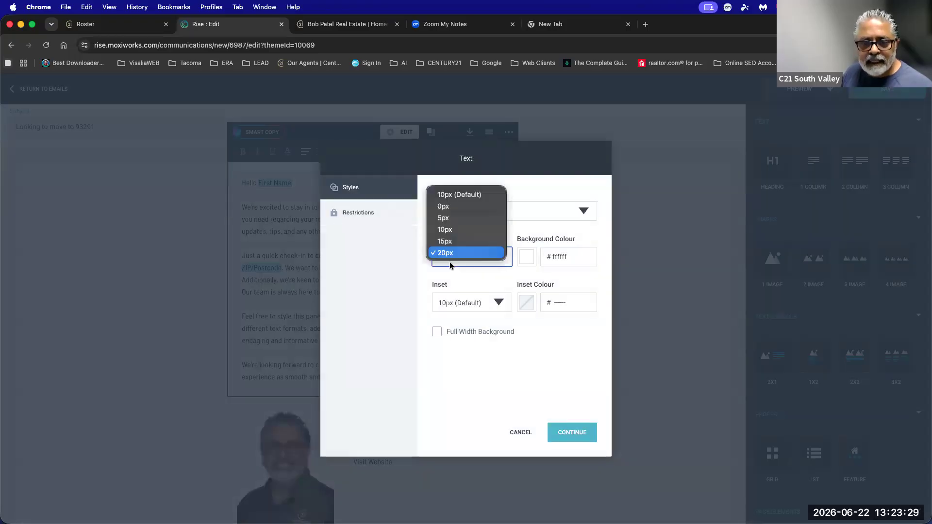
pyautogui.click(446, 203)
pyautogui.click(574, 436)
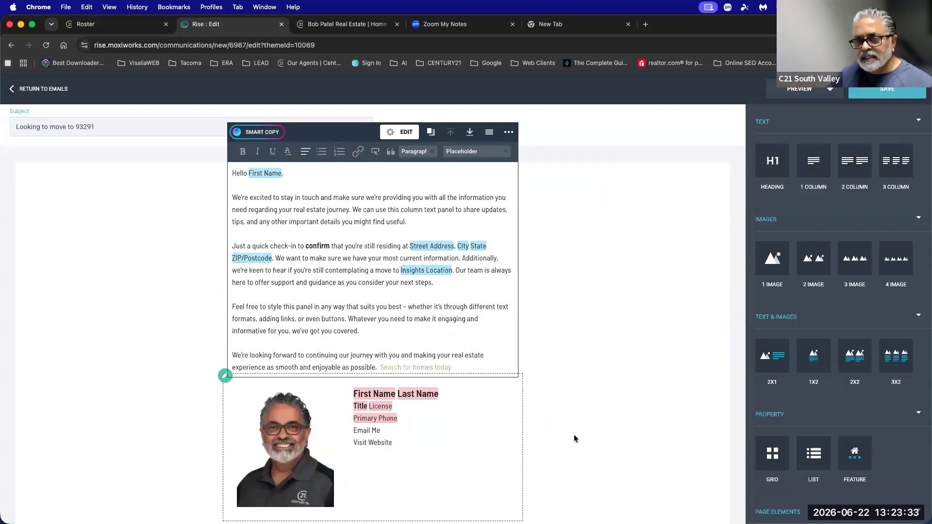
# Set the text panel padding to 10px with a tan background colour.
pyautogui.click(406, 135)
pyautogui.click(459, 253)
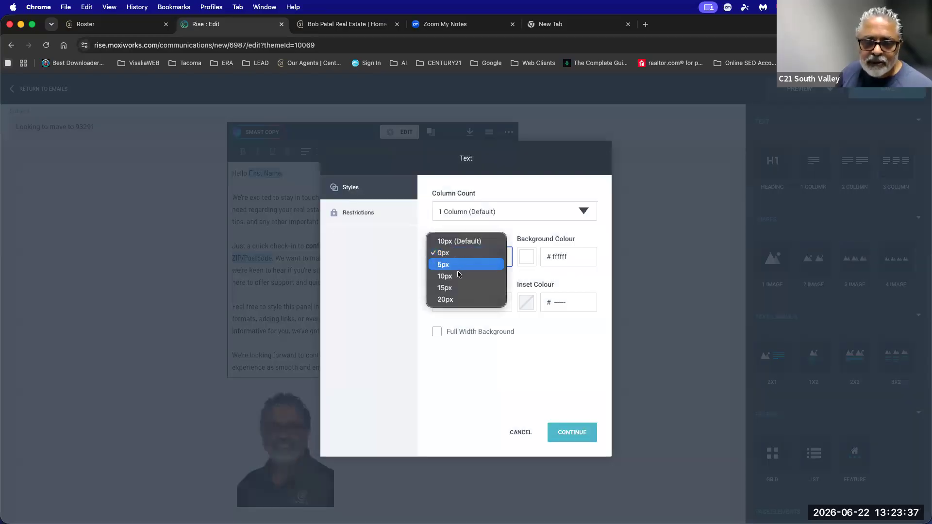
pyautogui.click(457, 276)
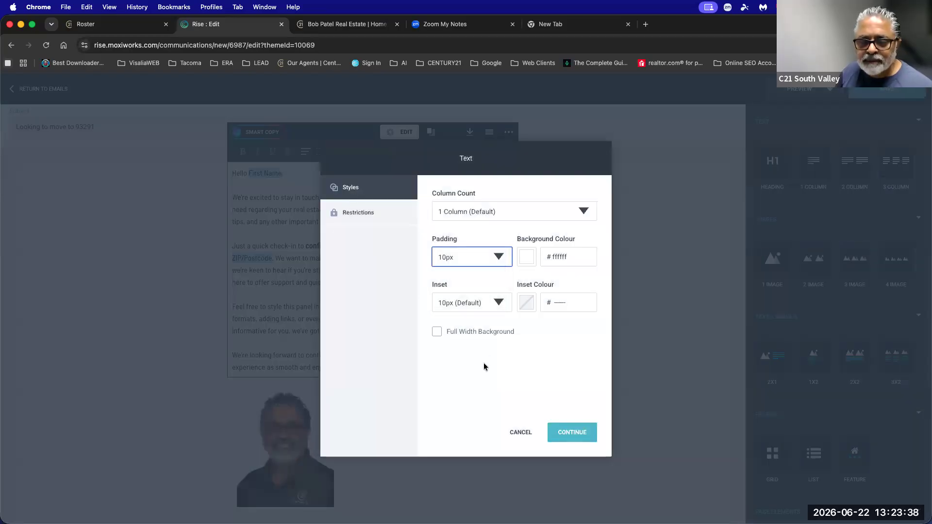
pyautogui.click(526, 258)
pyautogui.click(624, 378)
pyautogui.click(573, 432)
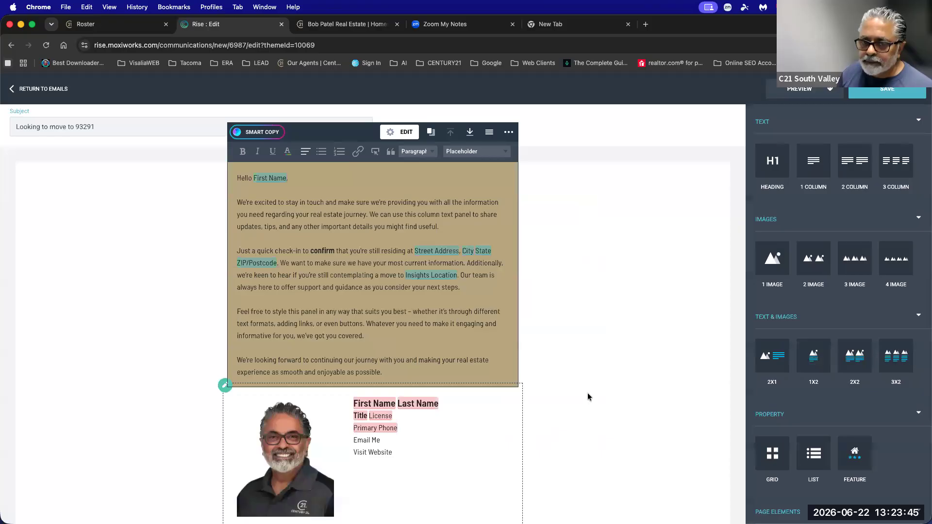
# Give the text panel a dark inset colour.
pyautogui.click(400, 136)
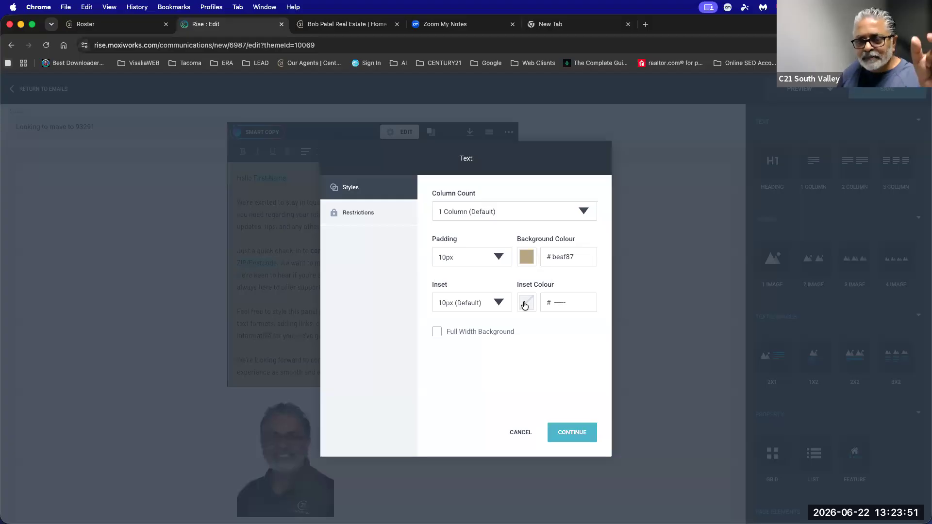
pyautogui.click(524, 305)
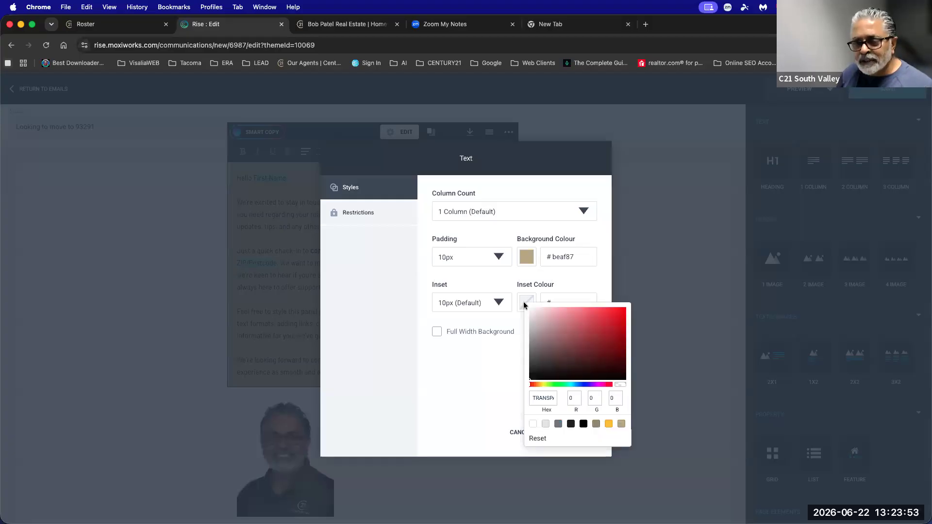
pyautogui.click(573, 424)
pyautogui.click(451, 443)
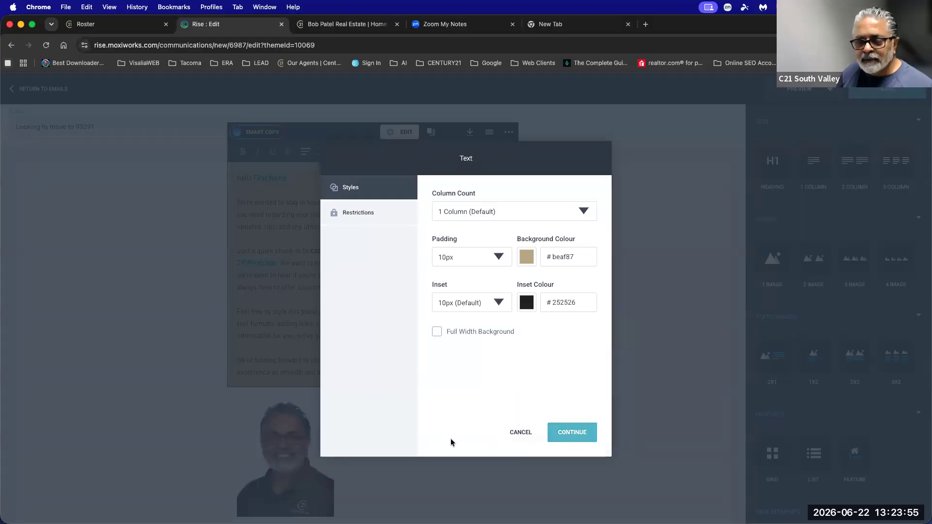
pyautogui.click(570, 434)
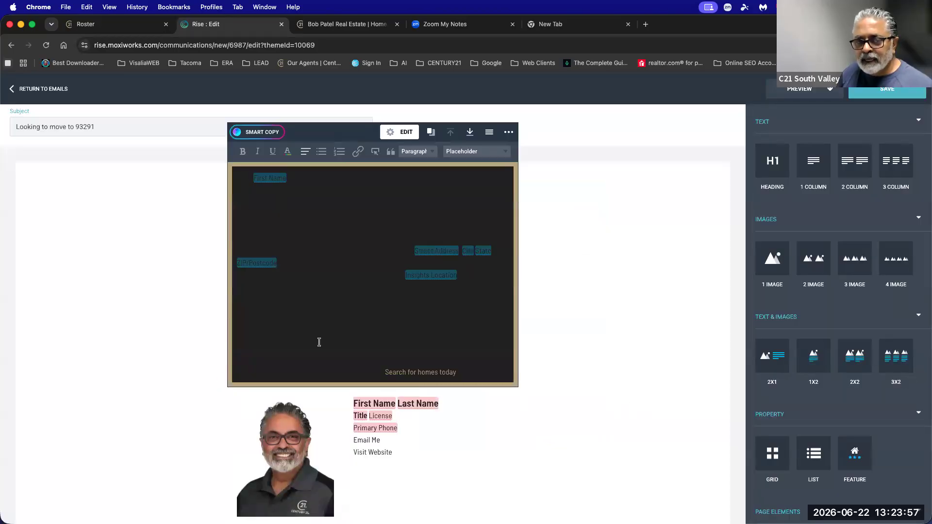
# Swap the panel colours to a beige inset and a dark background.
pyautogui.click(397, 132)
pyautogui.click(525, 302)
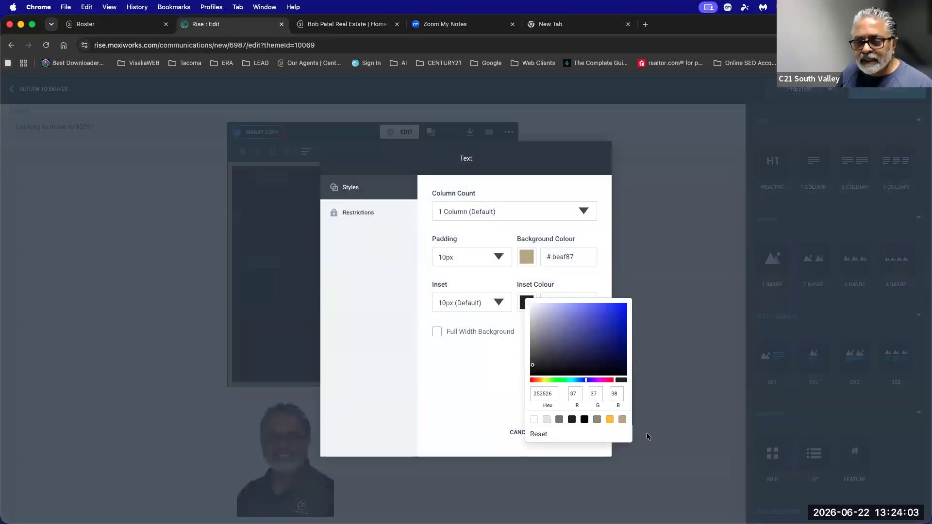
pyautogui.click(622, 420)
pyautogui.click(509, 266)
pyautogui.click(526, 262)
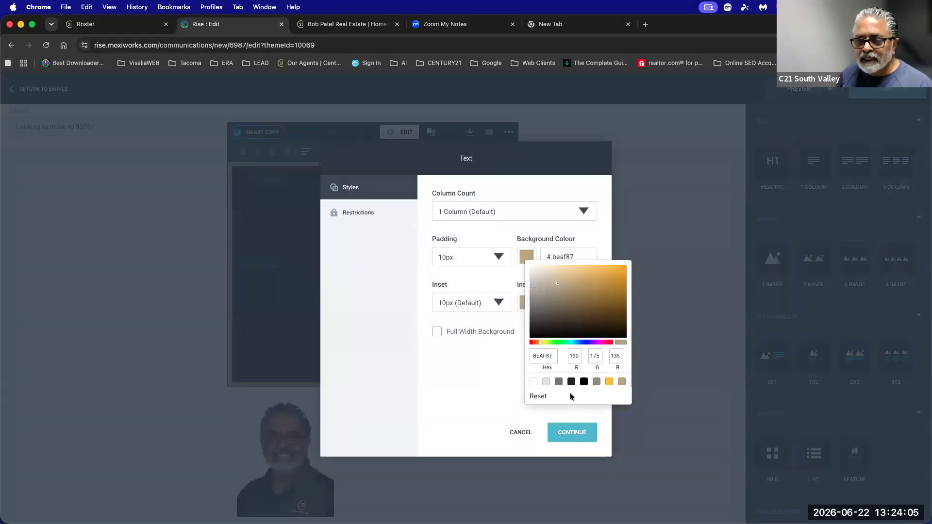
pyautogui.click(572, 382)
pyautogui.click(573, 433)
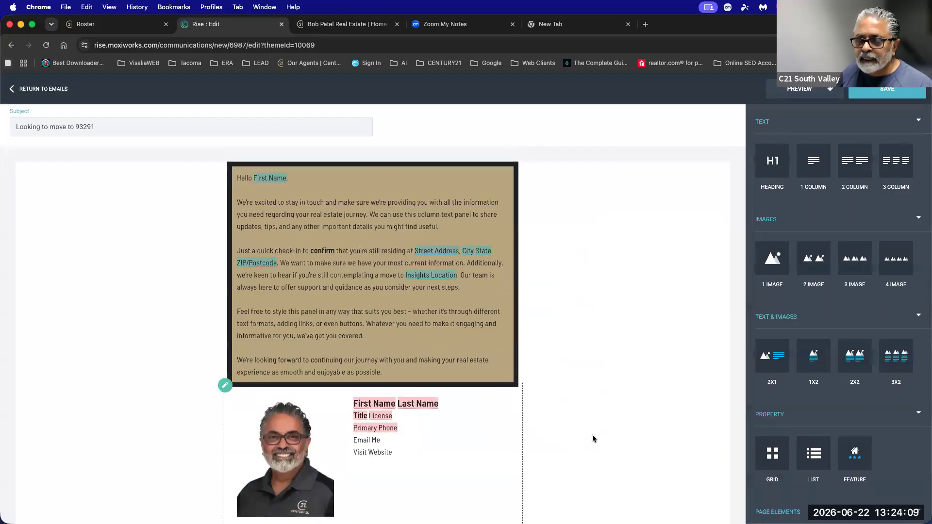
# Set the panel background to white #ffffff and reset the inset colour to default.
pyautogui.click(411, 214)
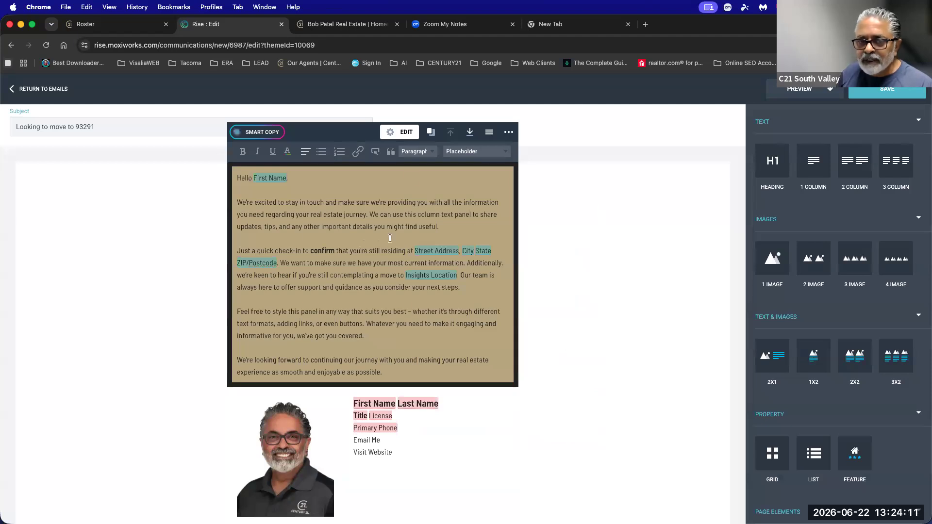
pyautogui.click(404, 131)
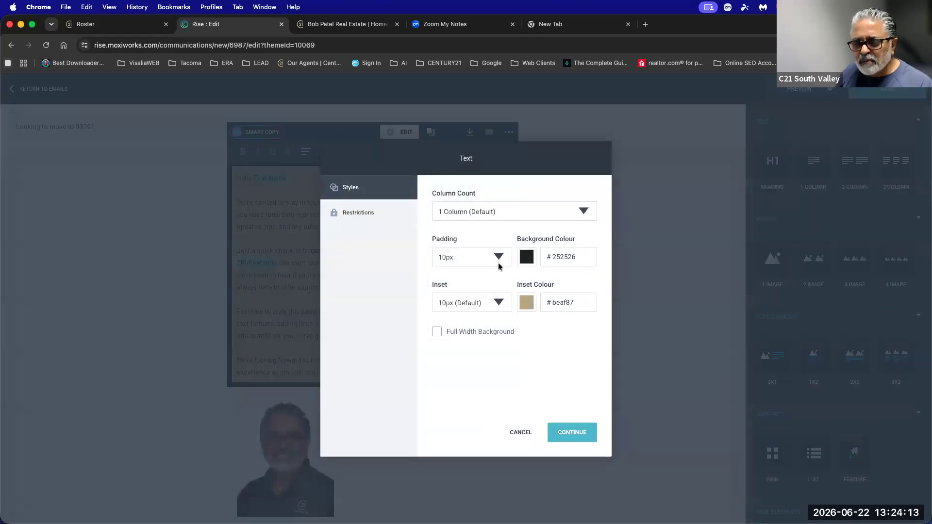
pyautogui.click(527, 260)
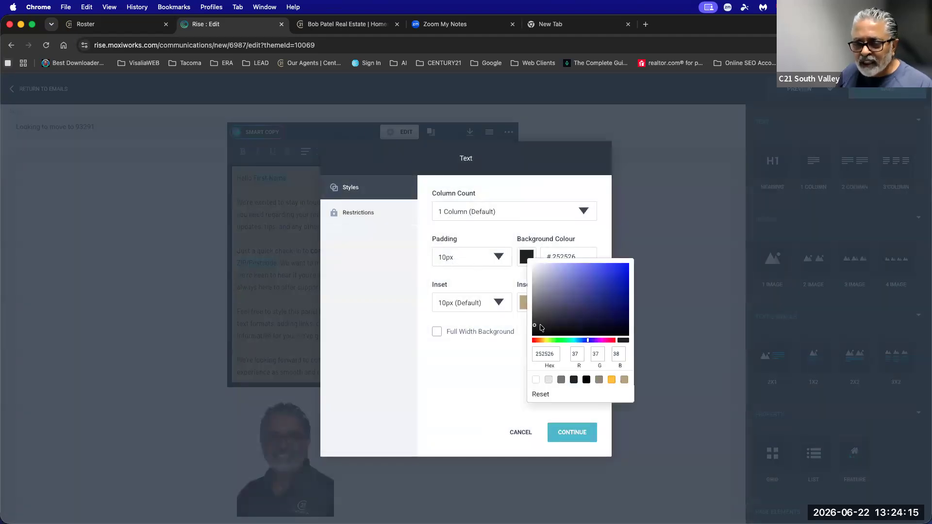
pyautogui.click(539, 392)
pyautogui.click(526, 302)
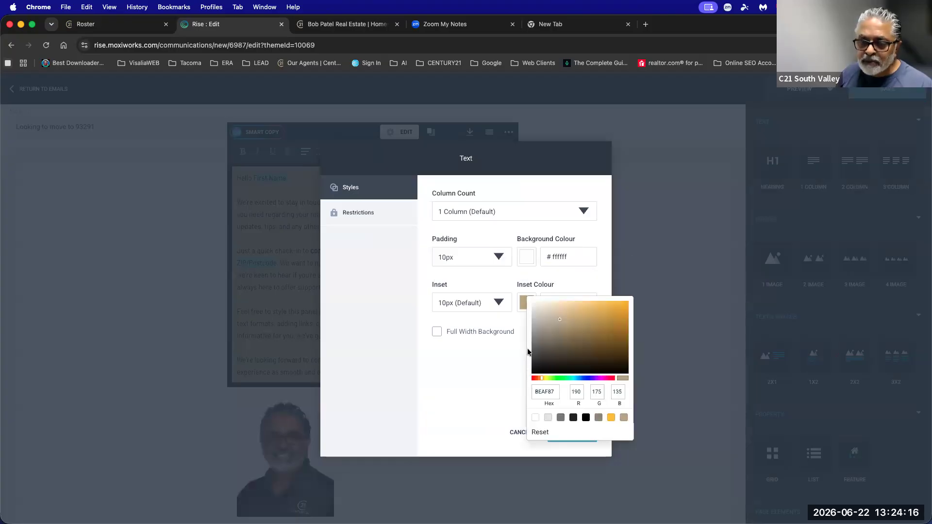
pyautogui.click(540, 436)
pyautogui.click(562, 438)
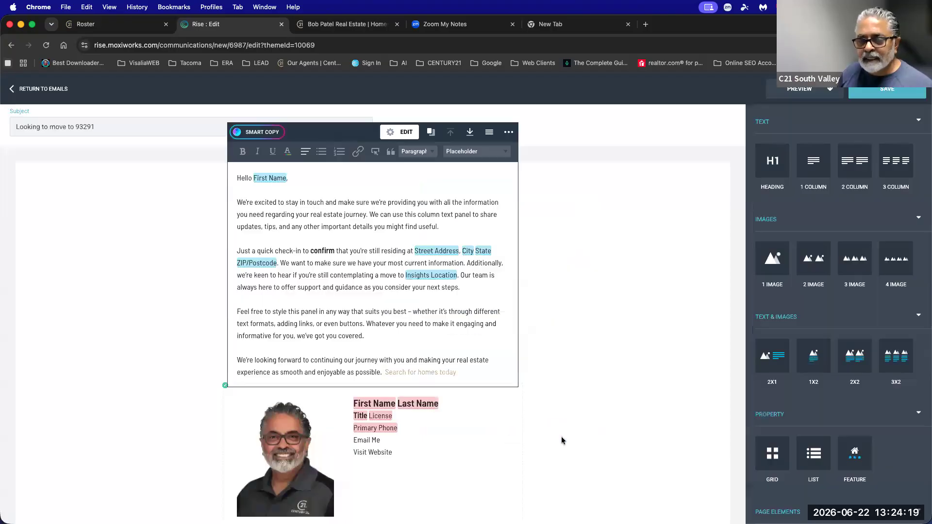
# Insert a two-image block above the signature, filling it with the Branding Horizontal Logo and a Century 21 logo.
pyautogui.scroll(-3, 599, 377)
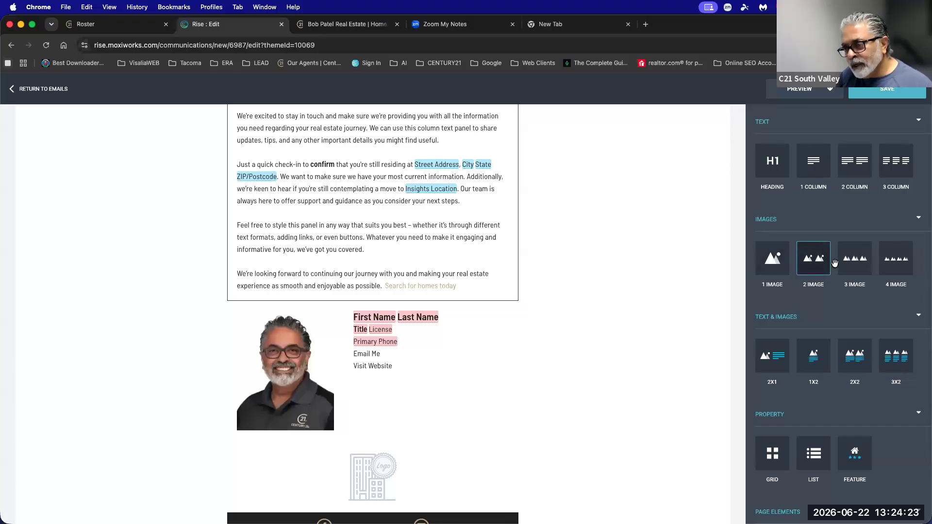
pyautogui.moveTo(814, 261)
pyautogui.mouseDown()
pyautogui.moveTo(457, 270)
pyautogui.moveTo(436, 280)
pyautogui.moveTo(459, 384)
pyautogui.moveTo(434, 325)
pyautogui.moveTo(439, 386)
pyautogui.moveTo(380, 314)
pyautogui.mouseUp()
pyautogui.scroll(-2, 618, 337)
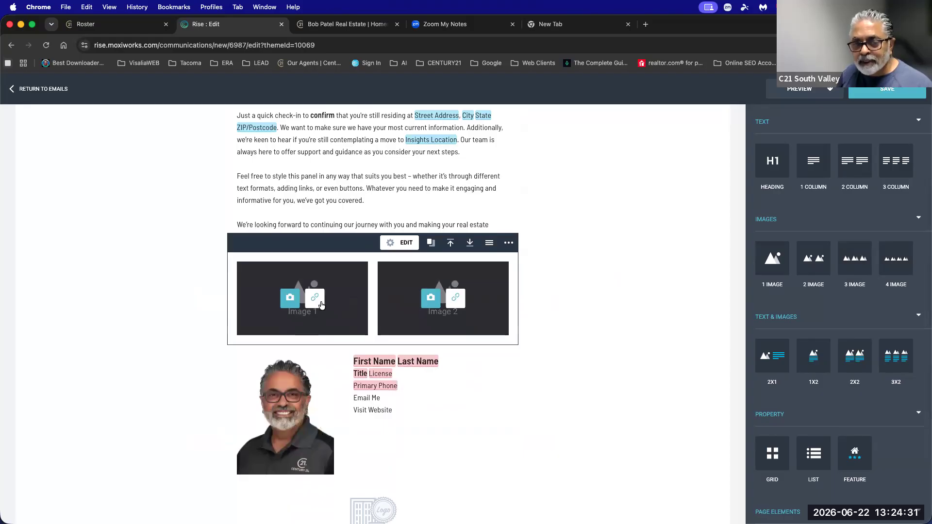
pyautogui.click(290, 298)
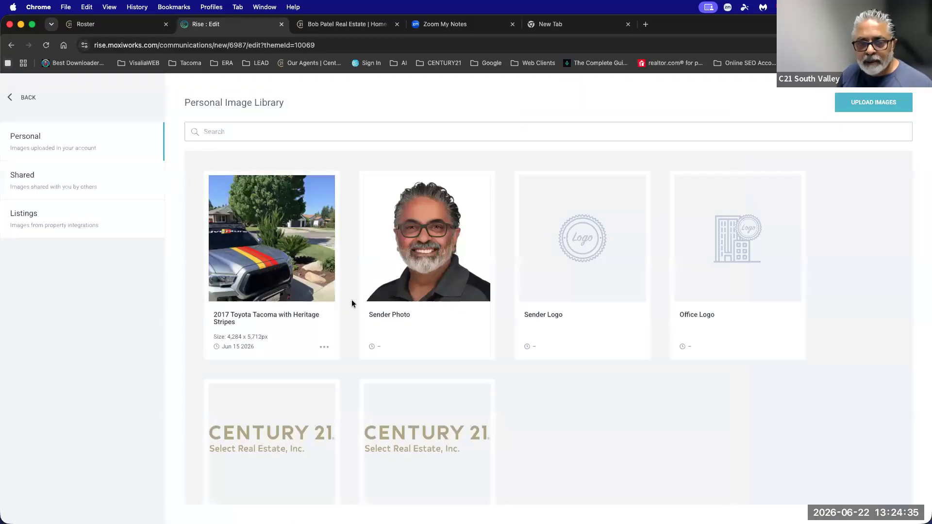
pyautogui.scroll(-3, 339, 334)
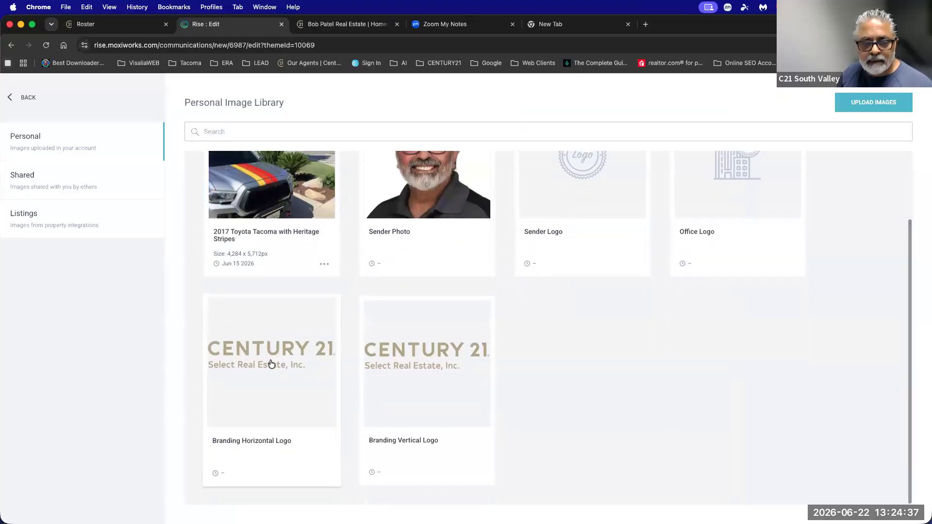
pyautogui.click(270, 364)
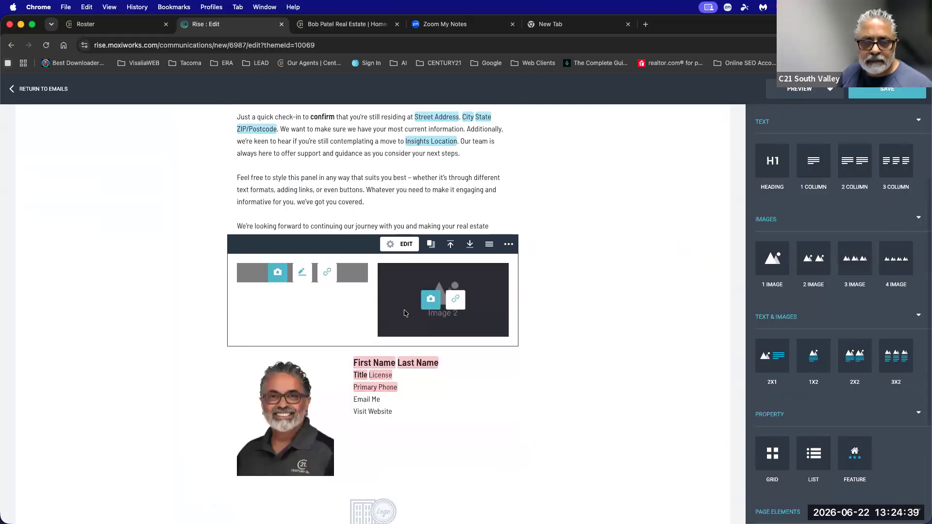
pyautogui.click(432, 299)
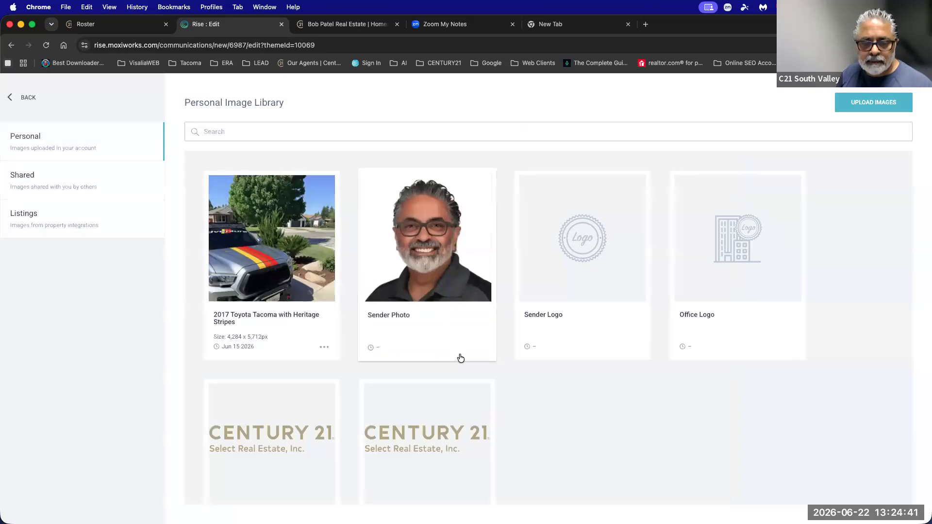
pyautogui.click(418, 466)
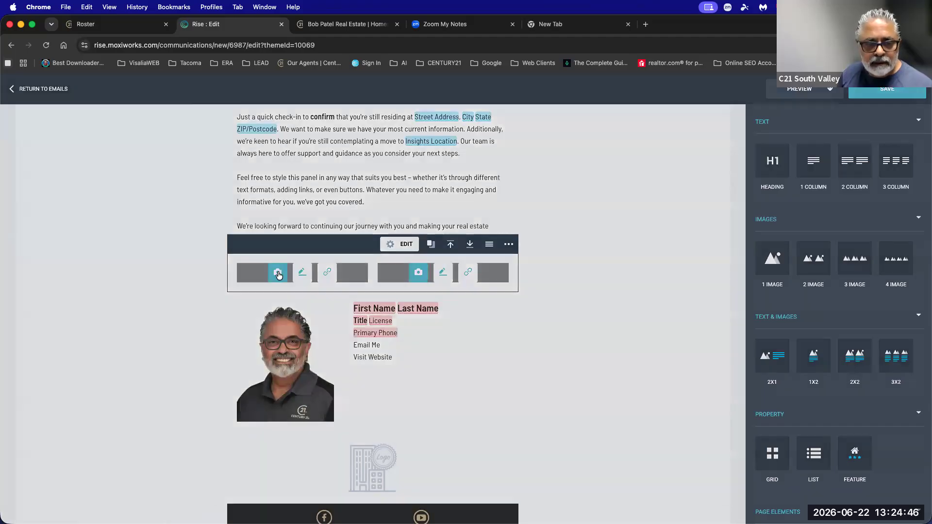
# Replace both image slots with the truck photo.
pyautogui.click(278, 275)
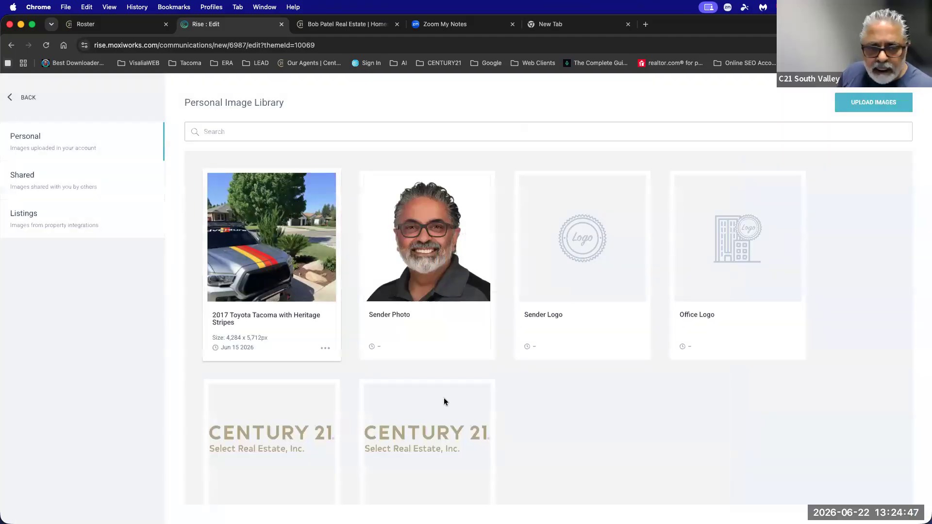
pyautogui.click(278, 275)
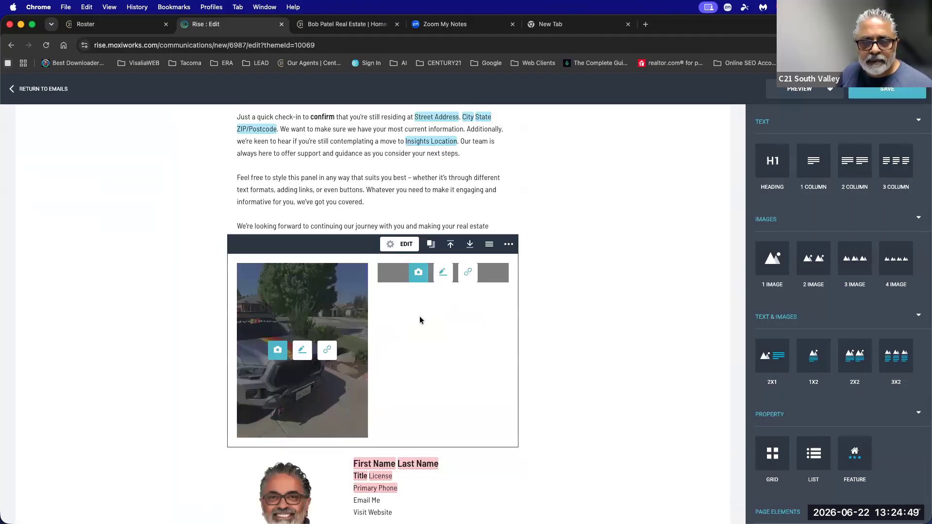
pyautogui.click(420, 272)
pyautogui.click(270, 239)
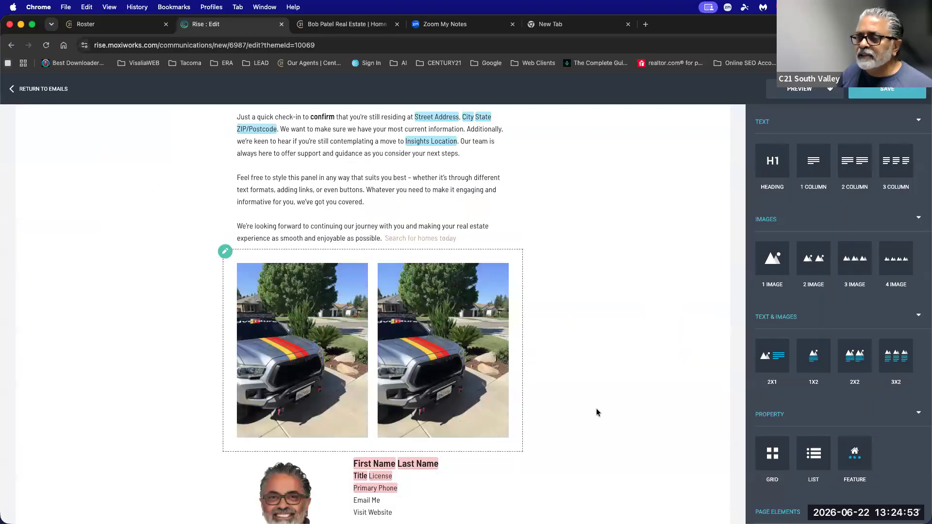
# Start uploading a new image from the first slot's library, then cancel and return to the email.
pyautogui.moveTo(313, 336)
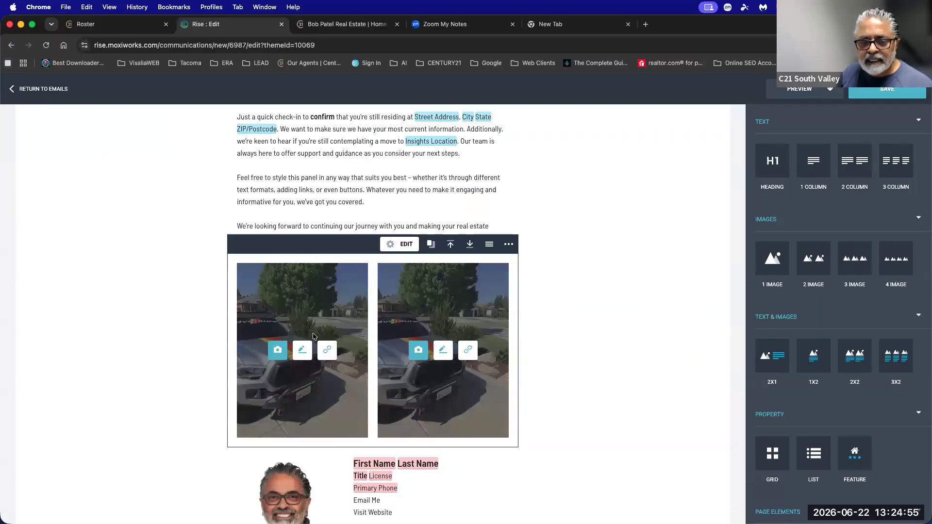
pyautogui.click(277, 350)
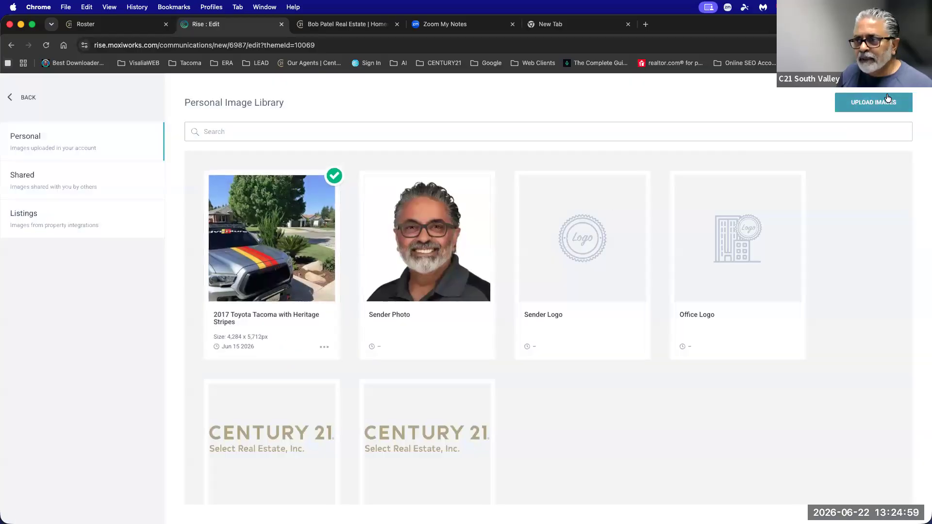
pyautogui.click(888, 96)
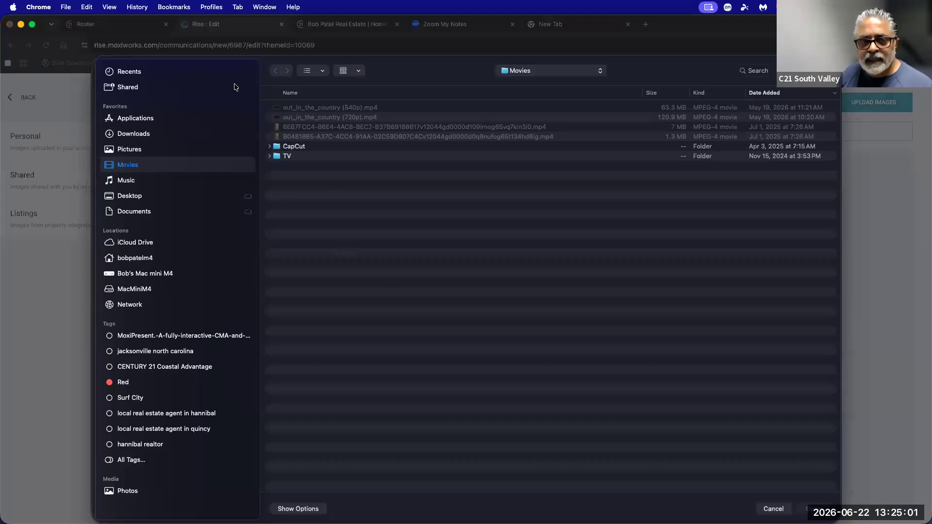
pyautogui.click(773, 509)
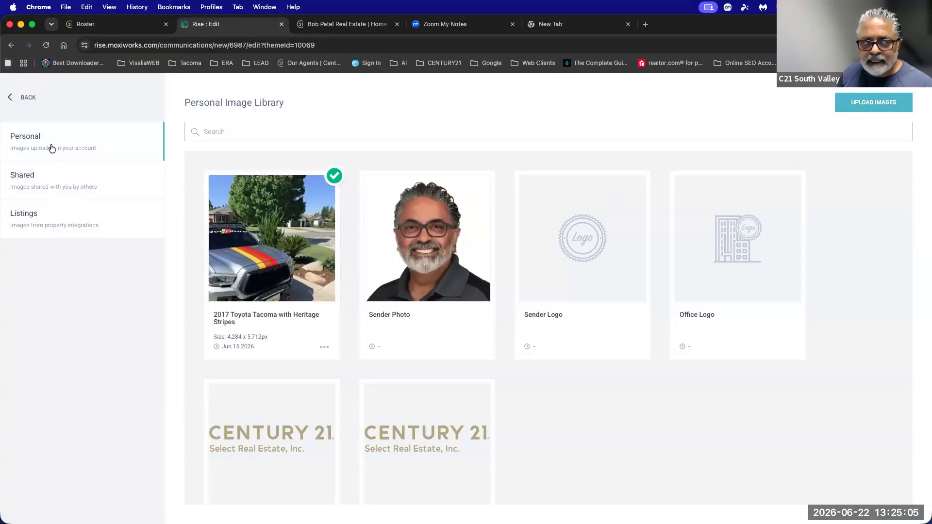
pyautogui.click(29, 98)
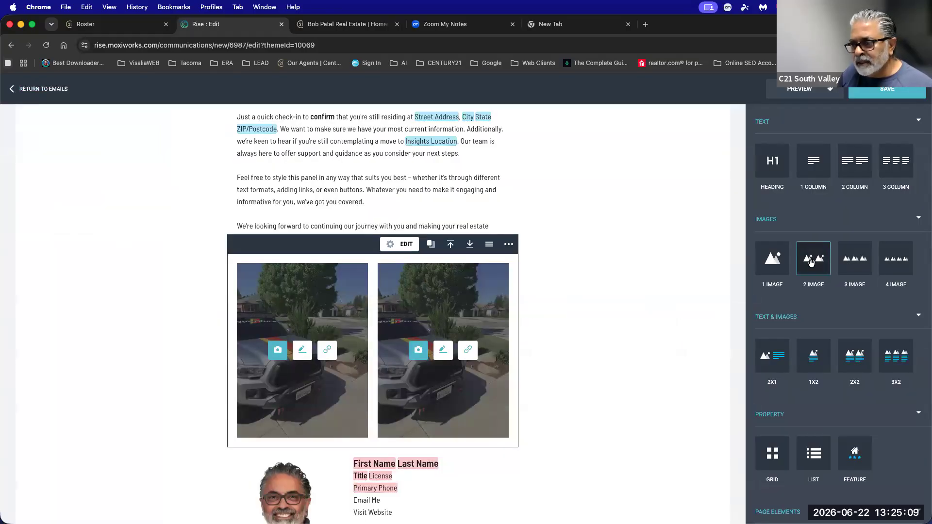
# Switch the image block to a 4 Column layout.
pyautogui.click(406, 246)
pyautogui.click(453, 211)
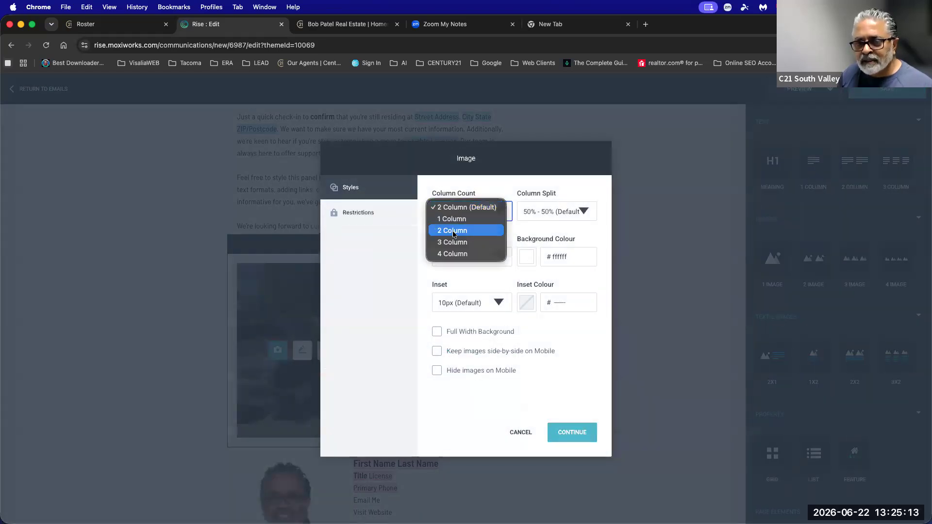
pyautogui.click(454, 254)
pyautogui.click(569, 443)
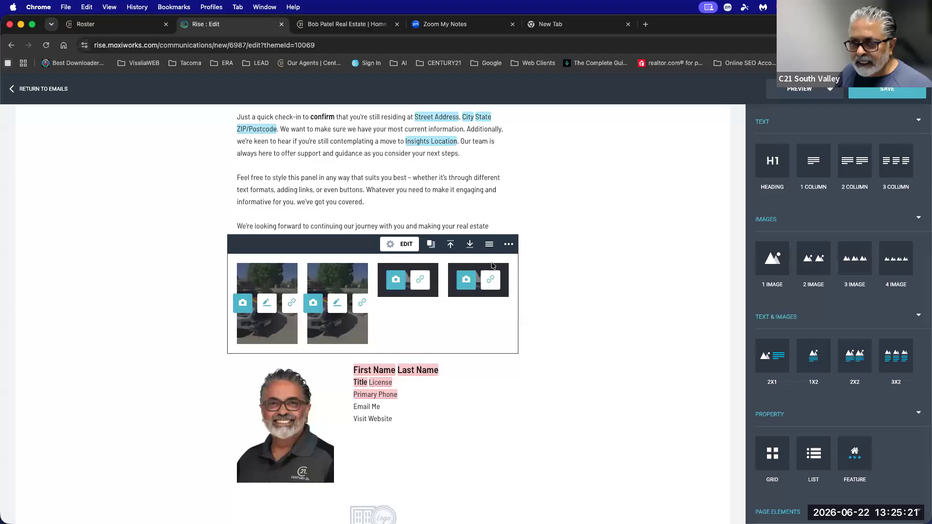
# Delete the four-image block from the email.
pyautogui.click(508, 246)
pyautogui.click(472, 265)
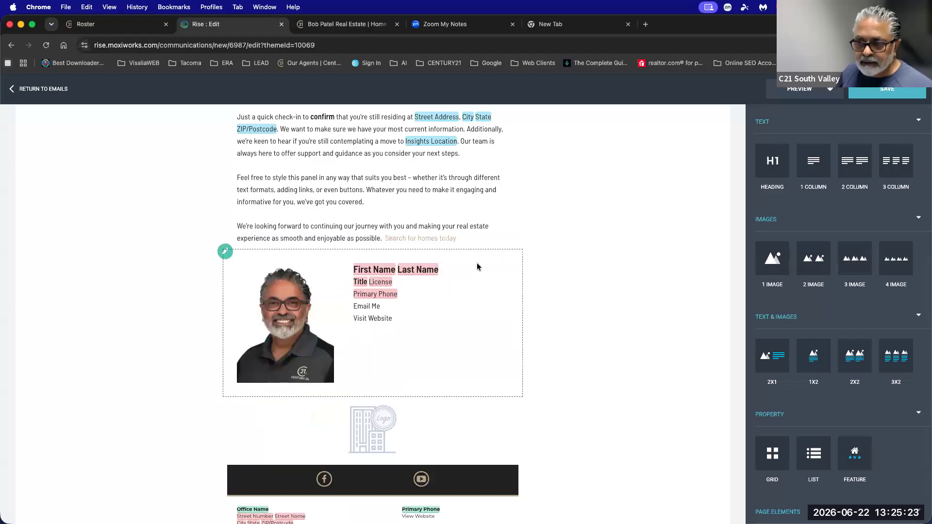
pyautogui.scroll(-2, 768, 353)
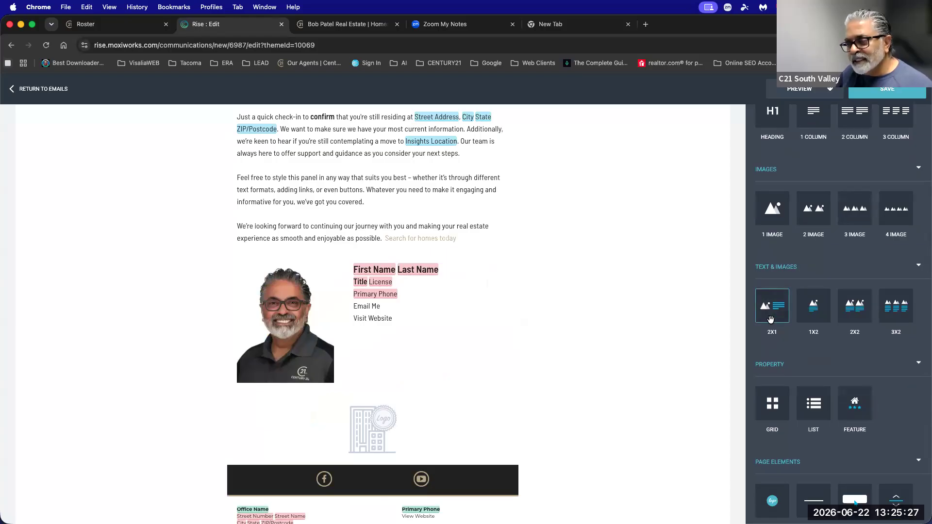
pyautogui.moveTo(770, 312); pyautogui.dragTo(474, 279)
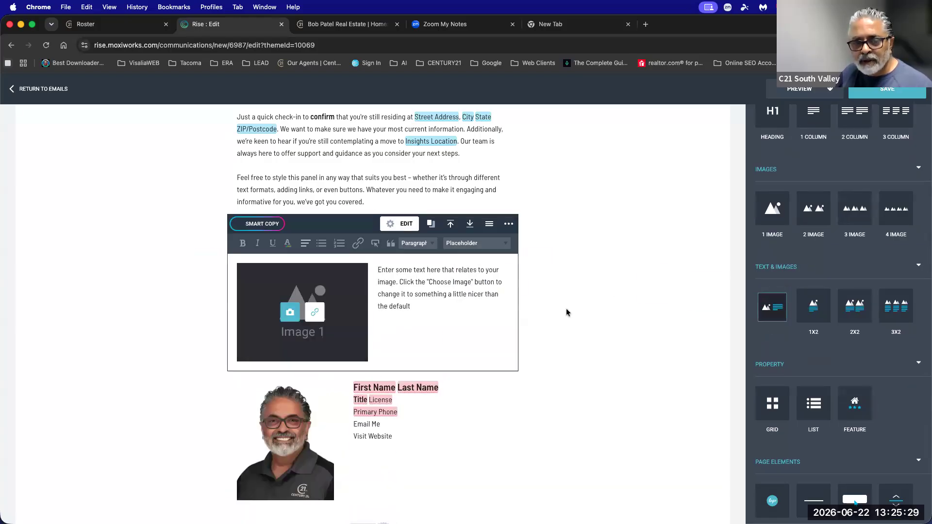
pyautogui.click(289, 315)
pyautogui.click(270, 239)
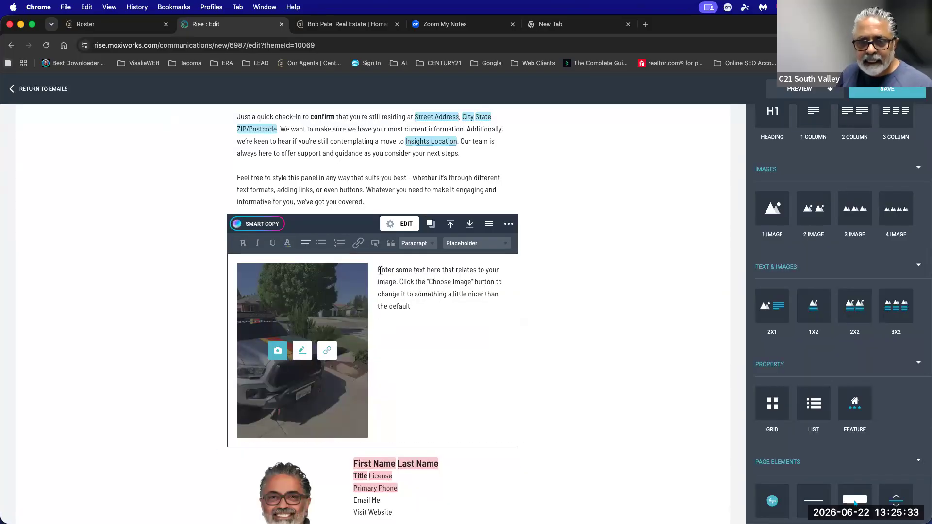
pyautogui.moveTo(378, 270); pyautogui.dragTo(433, 358)
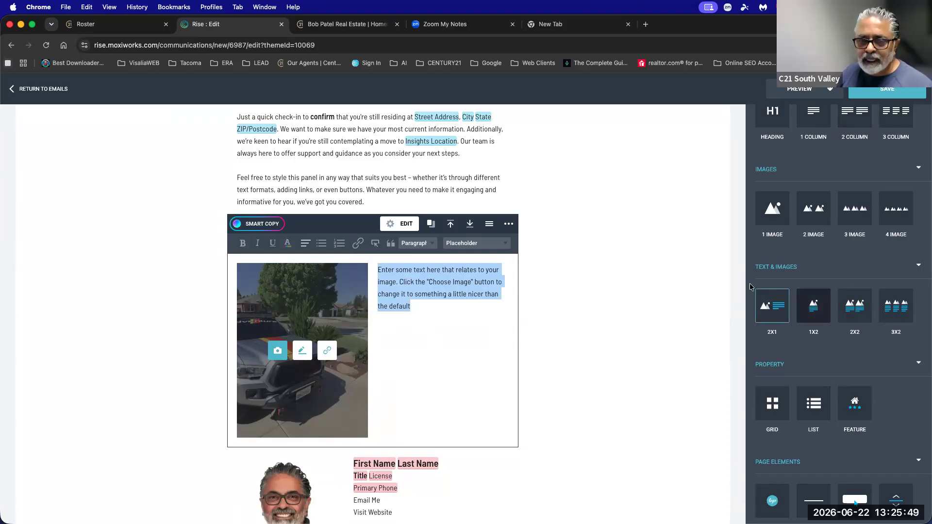
pyautogui.click(403, 223)
pyautogui.click(462, 216)
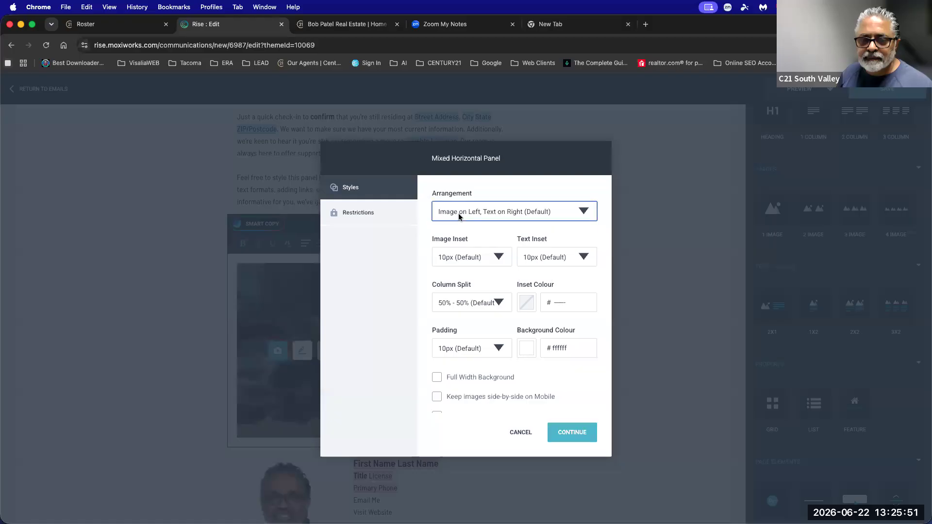
pyautogui.click(466, 219)
pyautogui.click(563, 435)
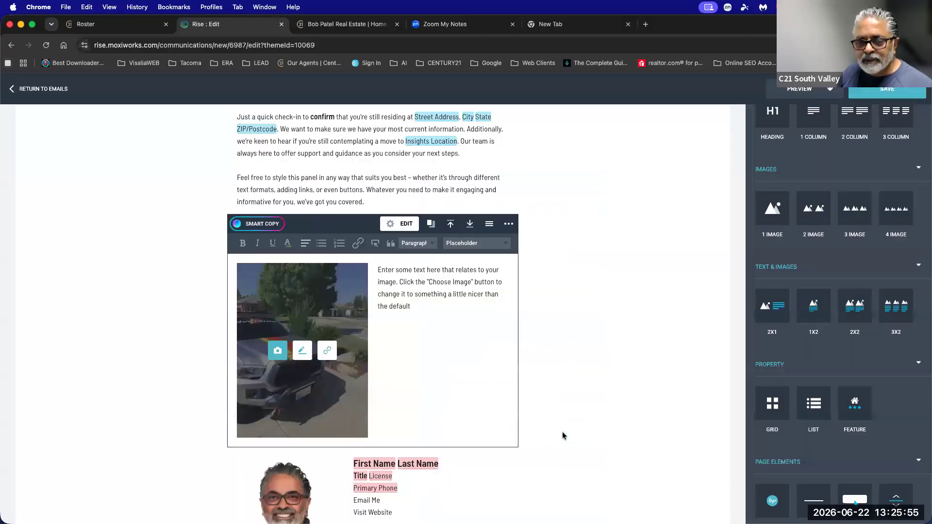
pyautogui.click(508, 223)
pyautogui.click(466, 245)
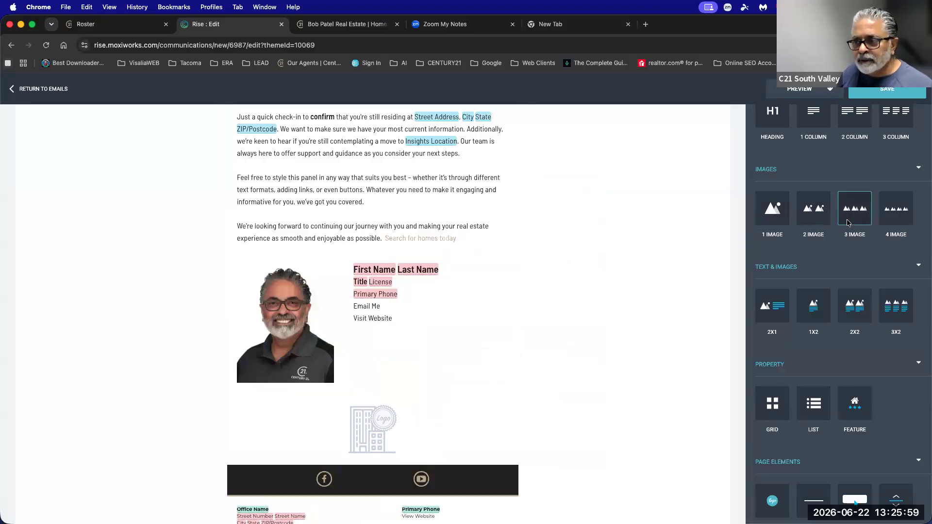
# Insert a three-image block below the paragraph, then delete it.
pyautogui.moveTo(597, 238); pyautogui.dragTo(505, 246)
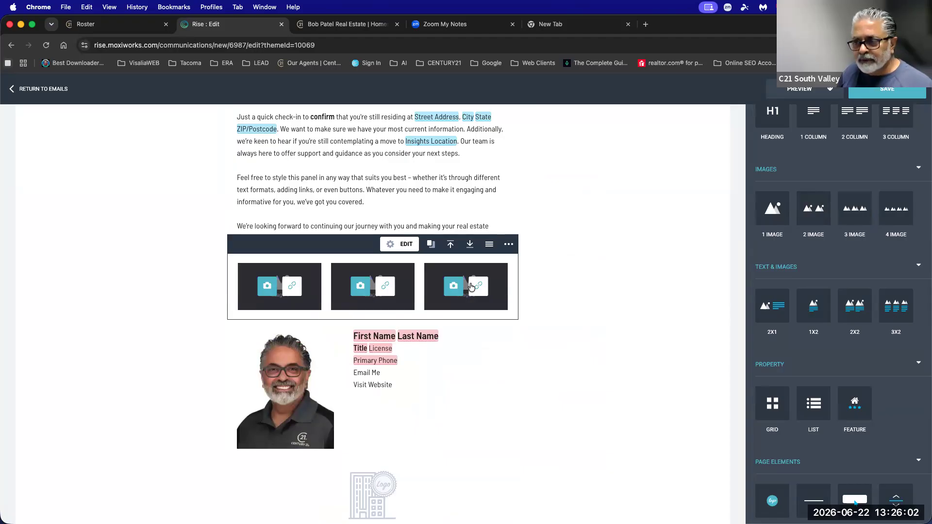
pyautogui.click(508, 245)
pyautogui.click(473, 266)
# Add an image-above-text panel before the signature with the caption 'This is where you will add the texg'.
pyautogui.moveTo(814, 306); pyautogui.dragTo(529, 374)
pyautogui.scroll(-4, 629, 449)
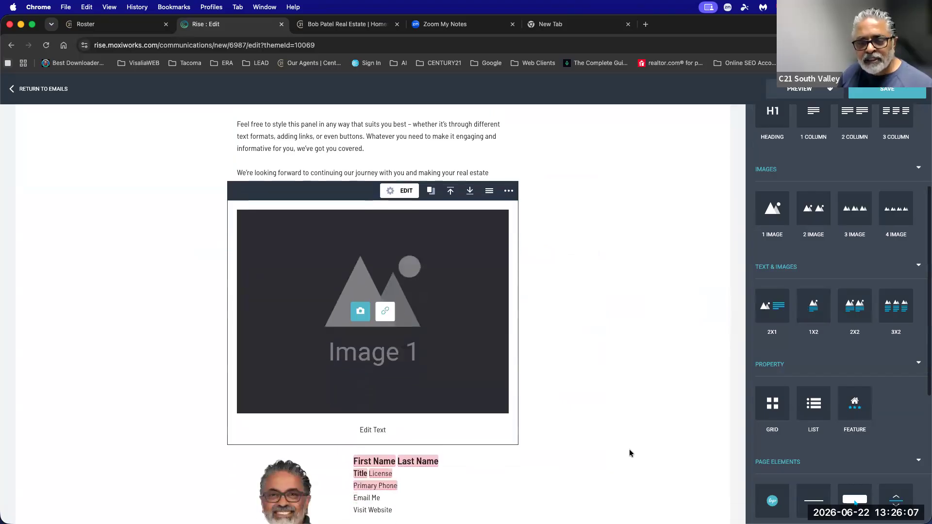
pyautogui.moveTo(378, 298); pyautogui.dragTo(343, 298)
pyautogui.write('Thi')
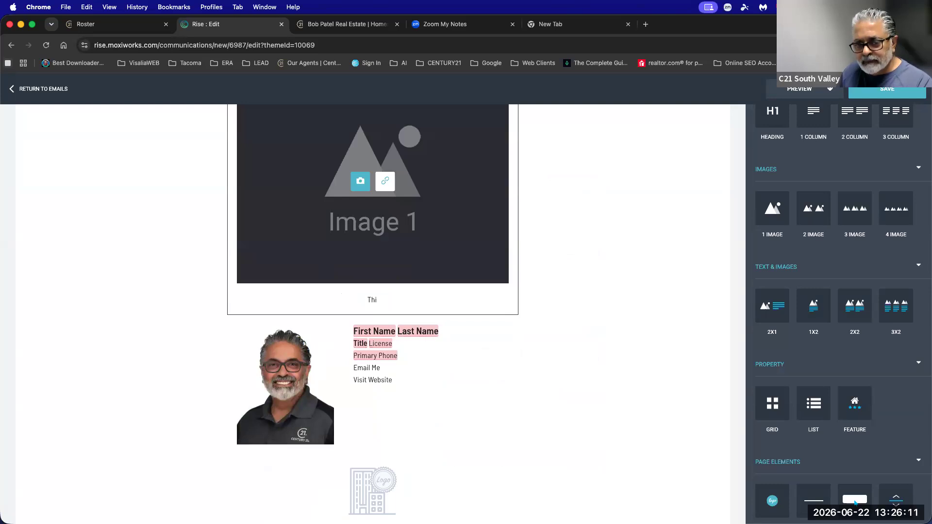
pyautogui.write('s is where y')
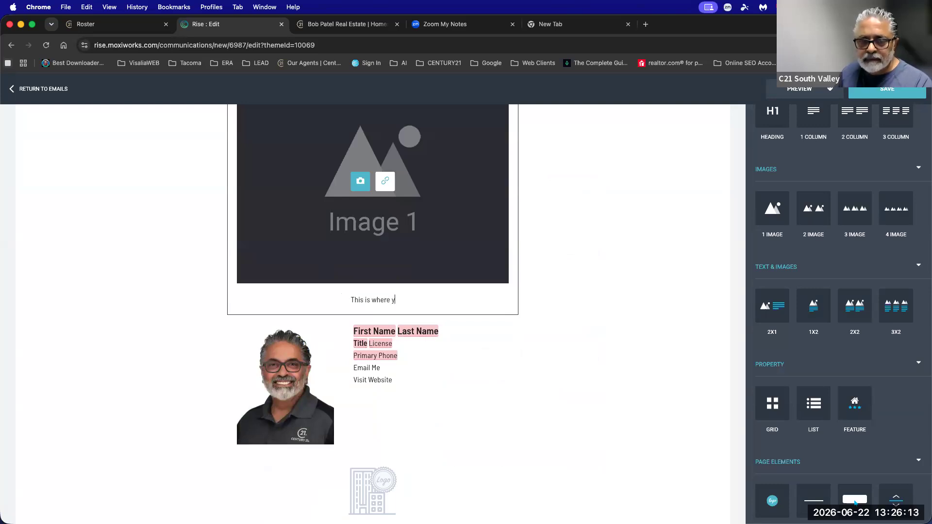
pyautogui.write('ou will a')
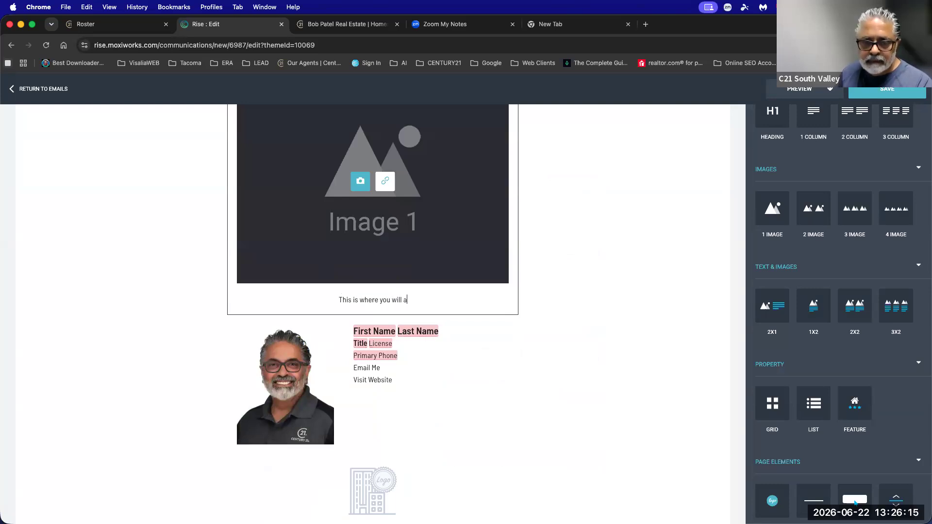
pyautogui.write('dd the texg')
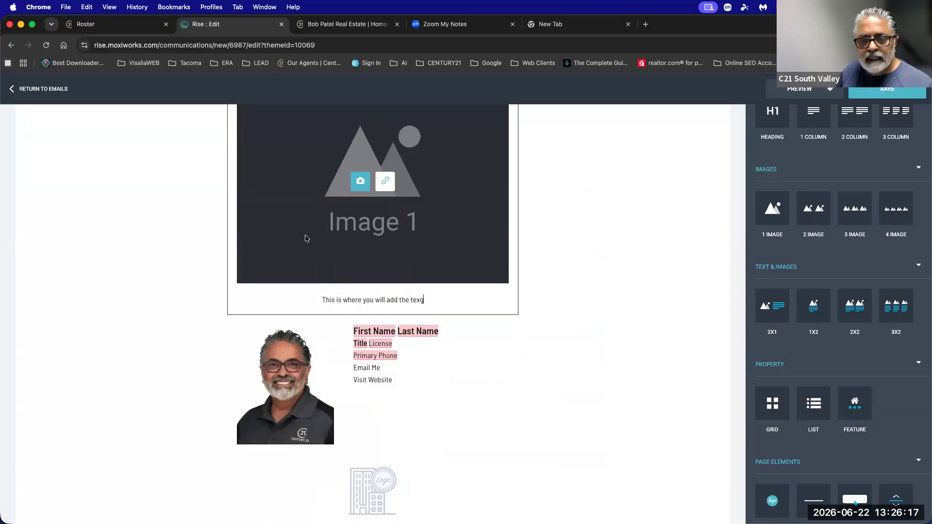
# Put the truck photo into Image 1, then delete that image block.
pyautogui.click(355, 189)
pyautogui.click(301, 248)
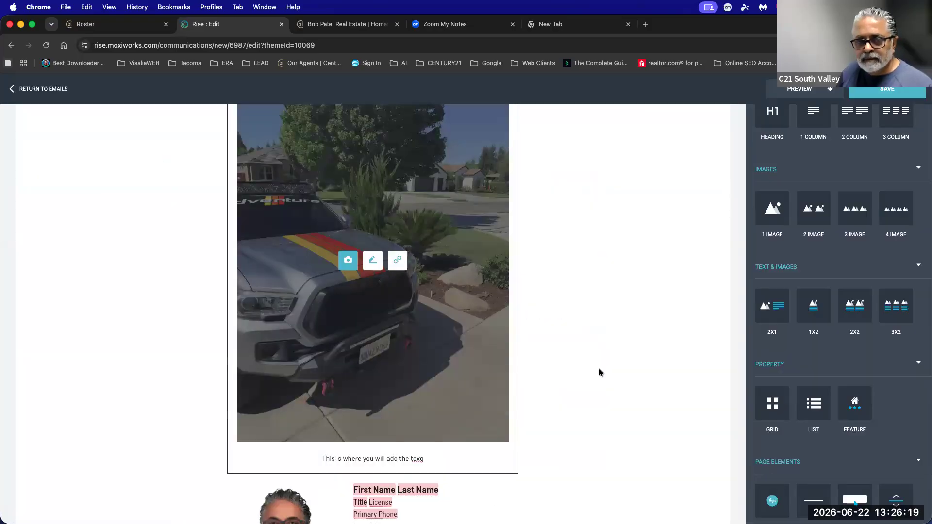
pyautogui.scroll(-7, 601, 372)
pyautogui.scroll(8, 601, 372)
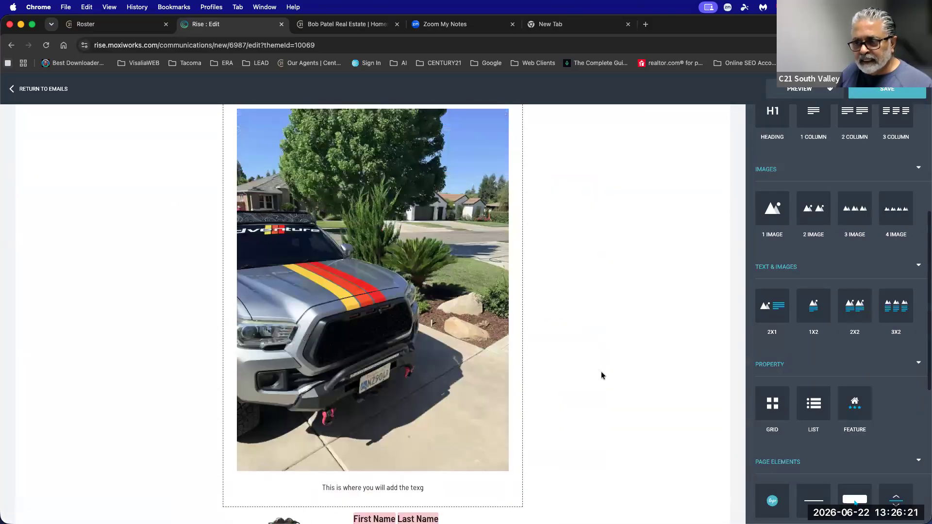
pyautogui.scroll(5, 601, 371)
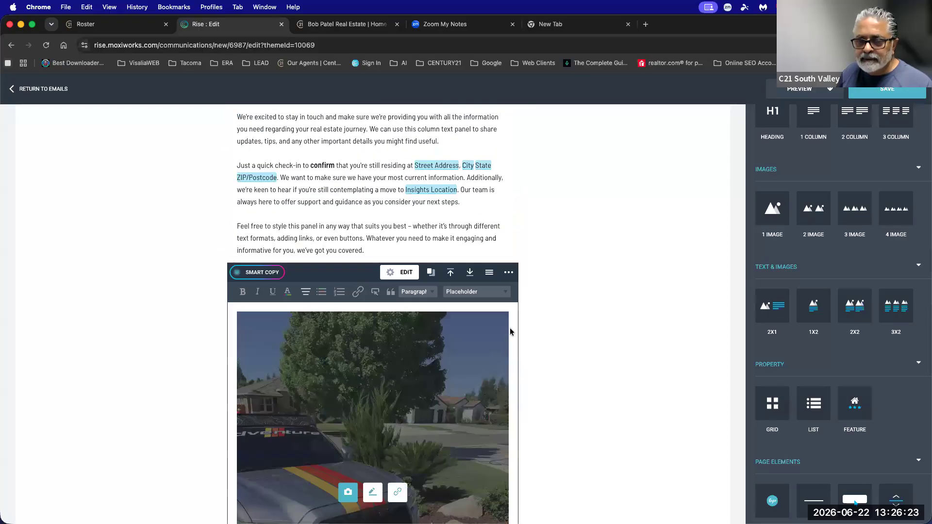
pyautogui.click(509, 273)
pyautogui.click(468, 295)
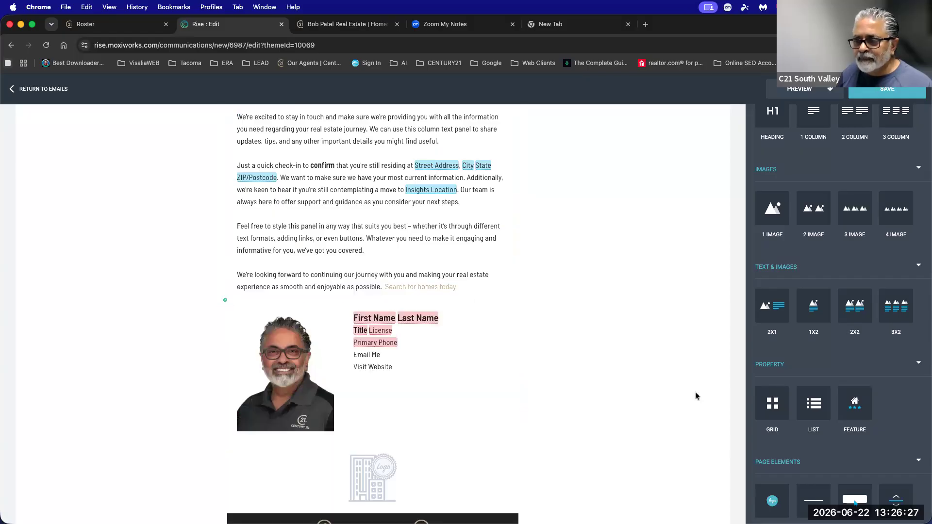
# Add a featured property block below the closing paragraph.
pyautogui.scroll(-3, 695, 395)
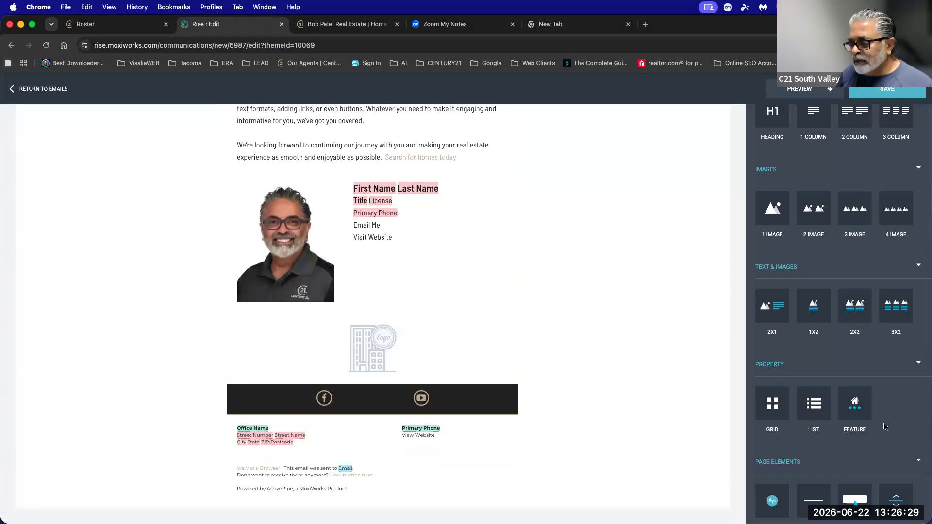
pyautogui.scroll(3, 531, 396)
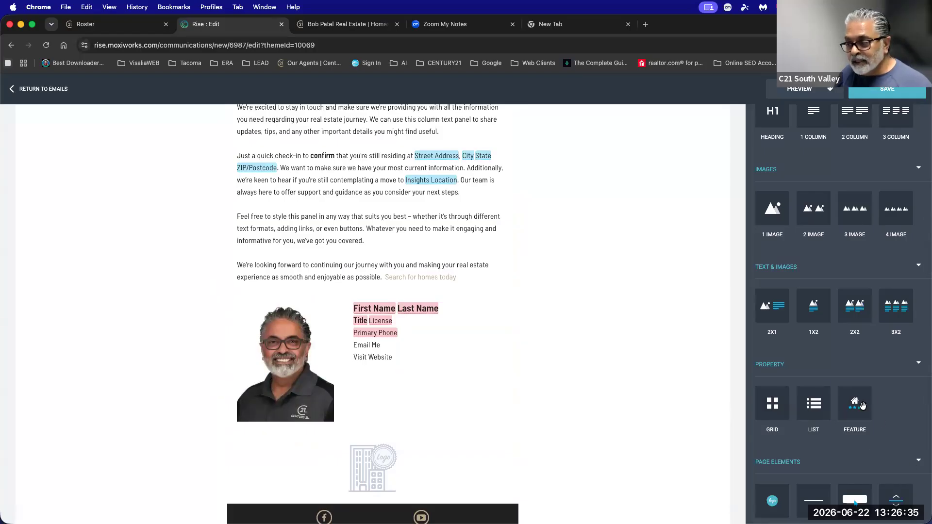
pyautogui.moveTo(847, 409); pyautogui.dragTo(423, 302)
pyautogui.scroll(-5, 433, 333)
pyautogui.scroll(2, 433, 333)
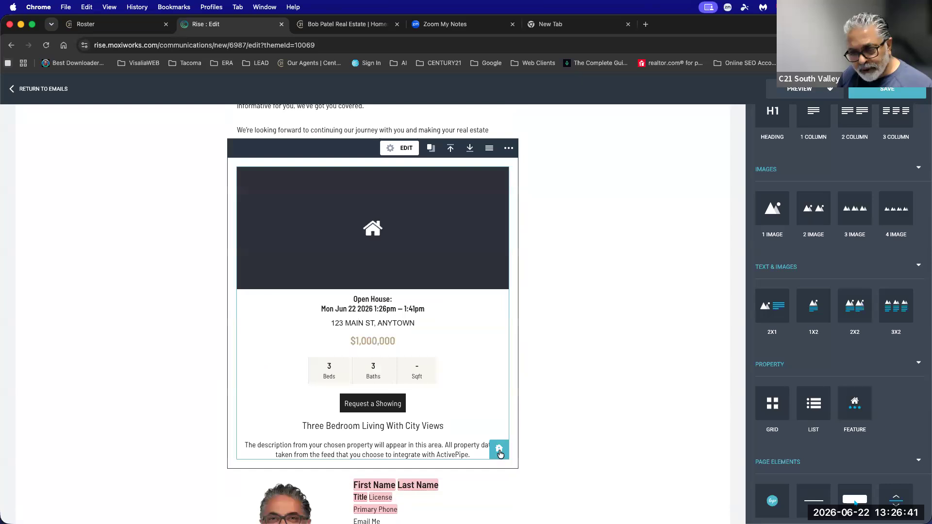
pyautogui.click(498, 450)
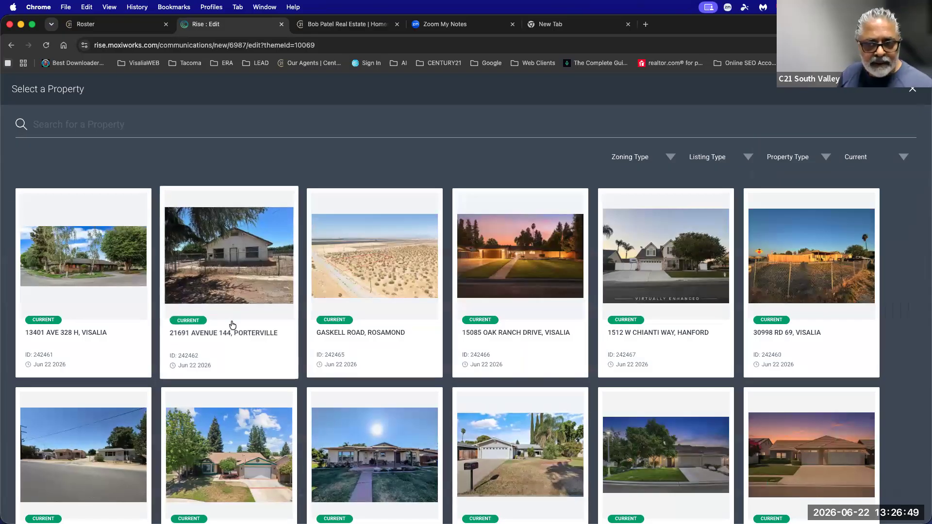
pyautogui.click(666, 281)
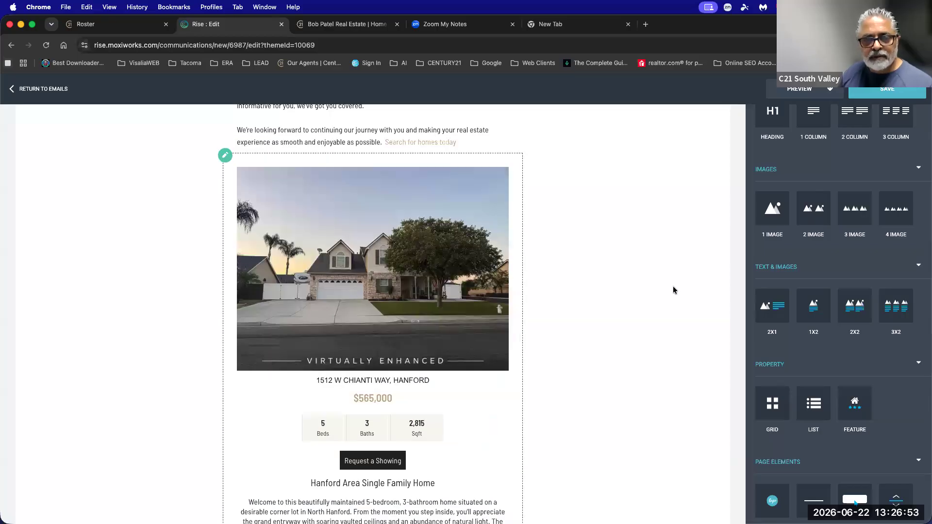
pyautogui.scroll(-5, 673, 290)
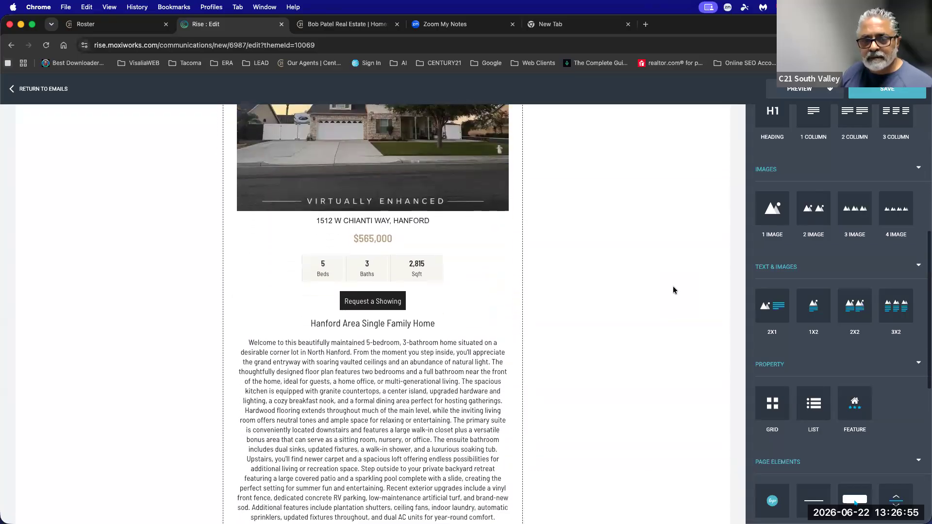
pyautogui.scroll(-3, 673, 290)
pyautogui.scroll(7, 674, 286)
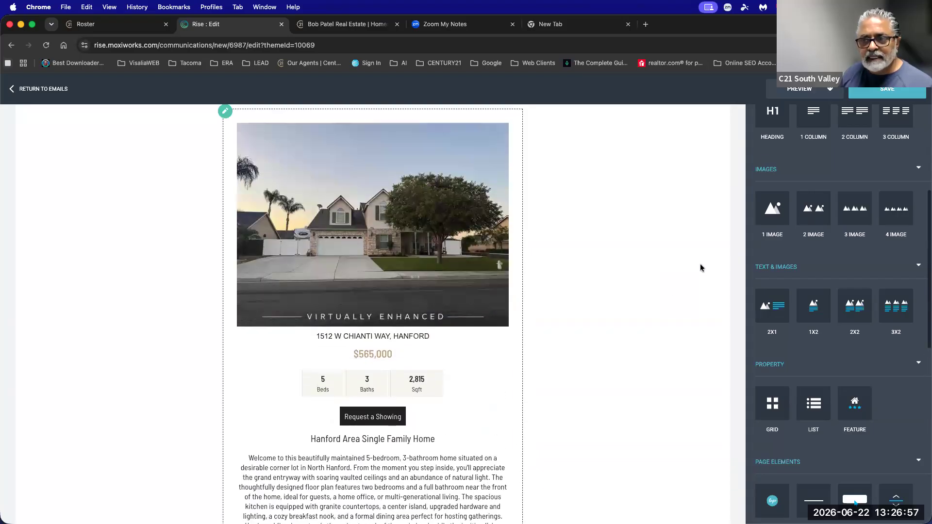
pyautogui.click(808, 90)
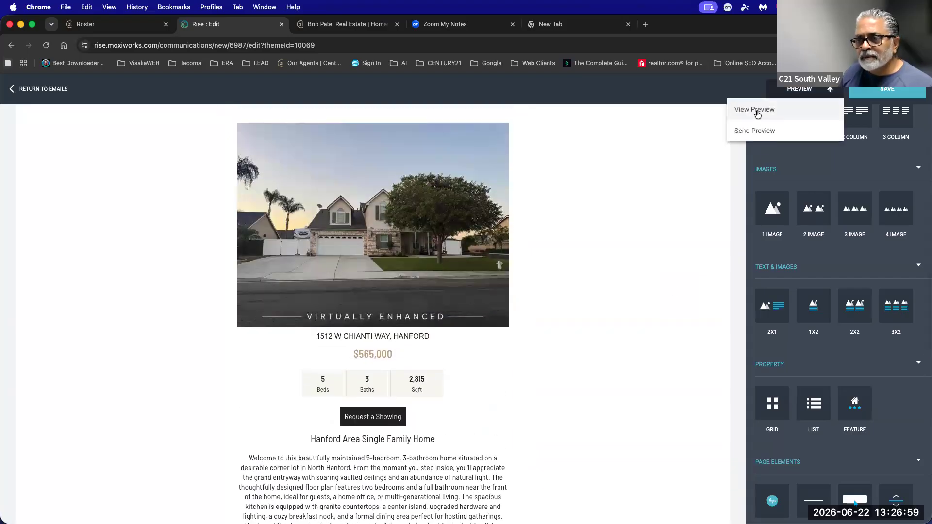
pyautogui.click(756, 109)
pyautogui.scroll(-5, 729, 279)
pyautogui.scroll(-4, 730, 278)
pyautogui.scroll(9, 729, 278)
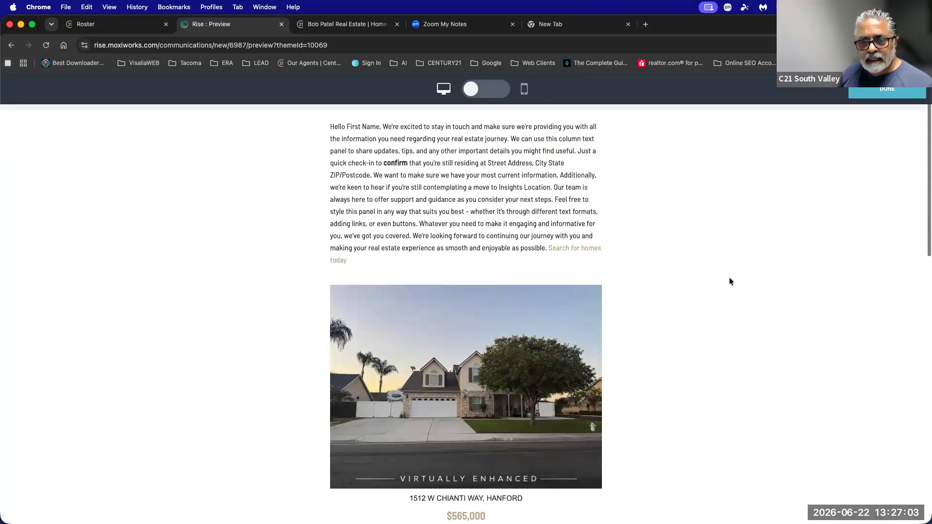
pyautogui.scroll(-1, 729, 282)
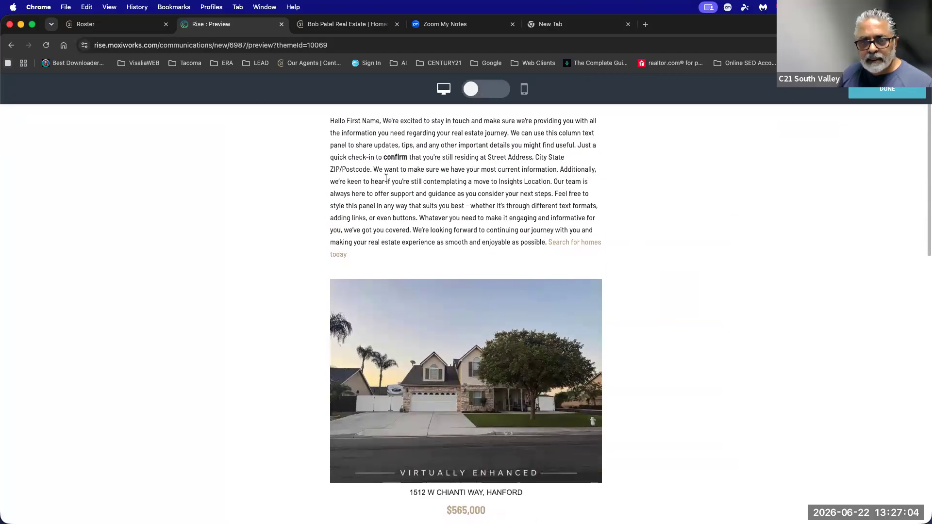
pyautogui.click(872, 99)
pyautogui.scroll(-10, 515, 391)
pyautogui.scroll(5, 515, 391)
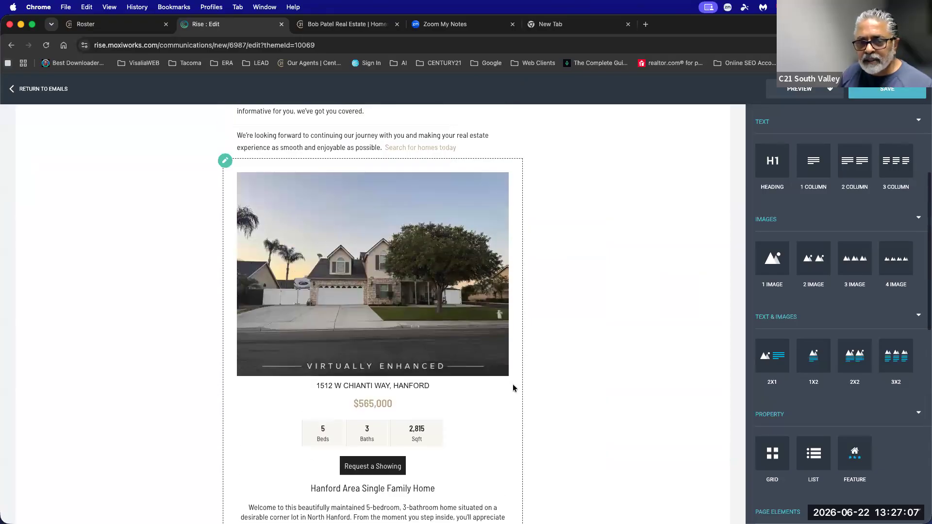
# Delete the featured property block and add a four-card property grid above the signature.
pyautogui.click(498, 207)
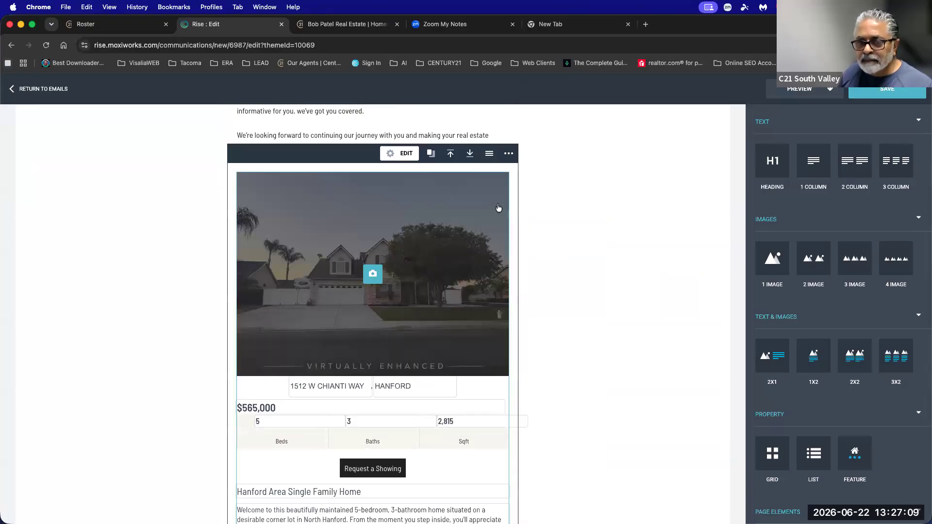
pyautogui.click(508, 154)
pyautogui.click(474, 173)
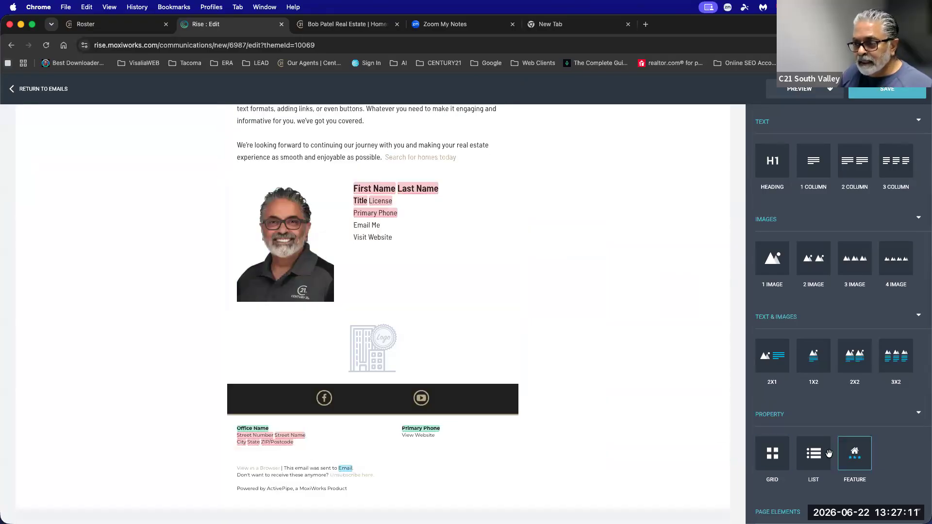
pyautogui.scroll(-3, 813, 451)
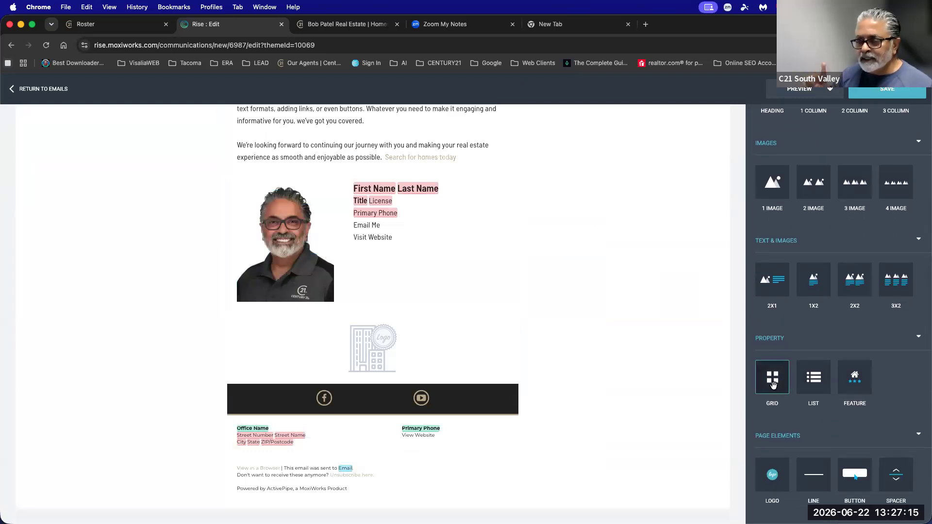
pyautogui.moveTo(773, 383); pyautogui.dragTo(438, 189)
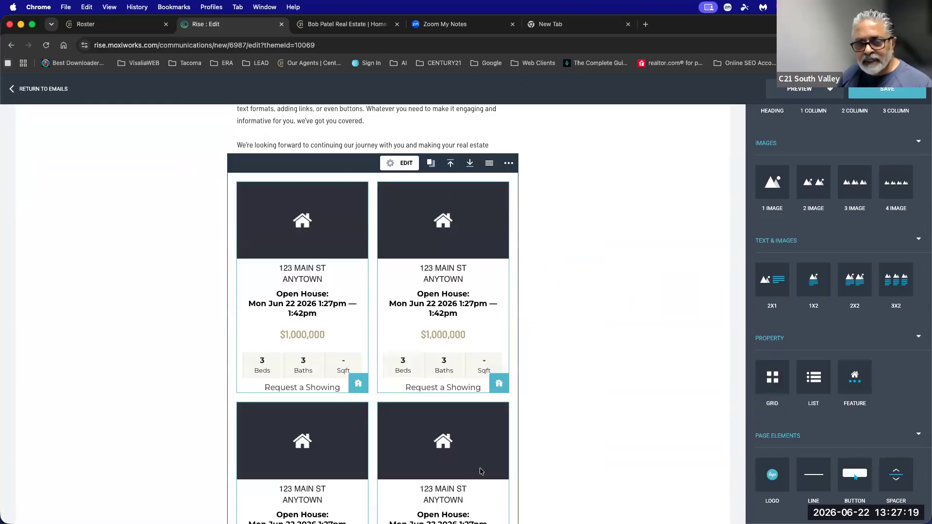
pyautogui.scroll(-2, 481, 471)
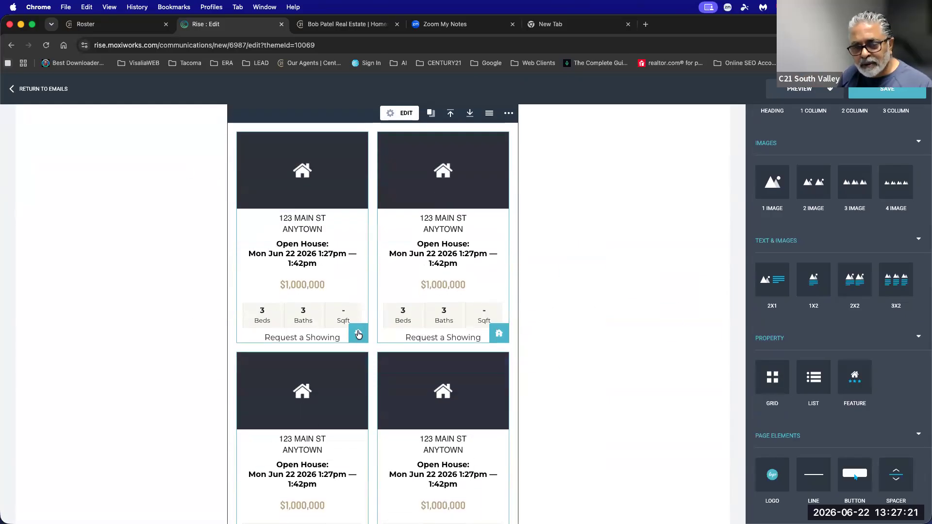
pyautogui.click(358, 334)
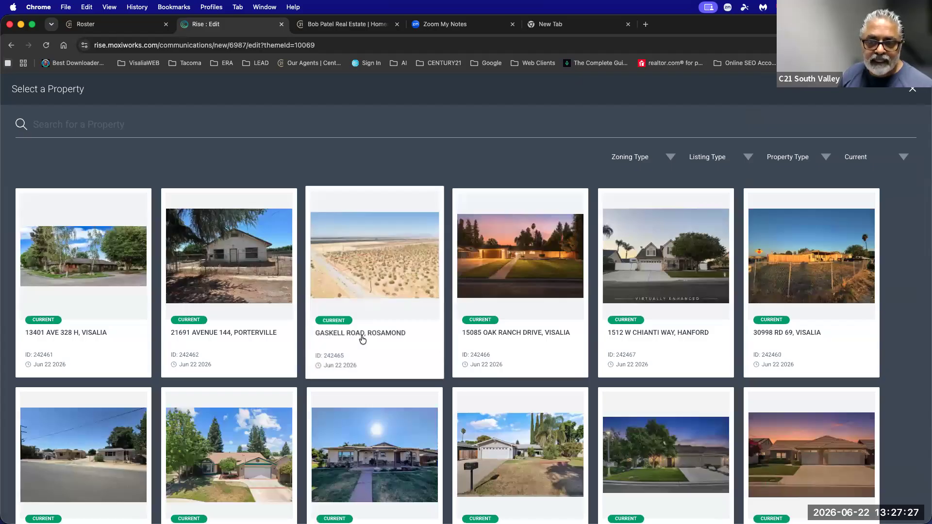
pyautogui.click(672, 259)
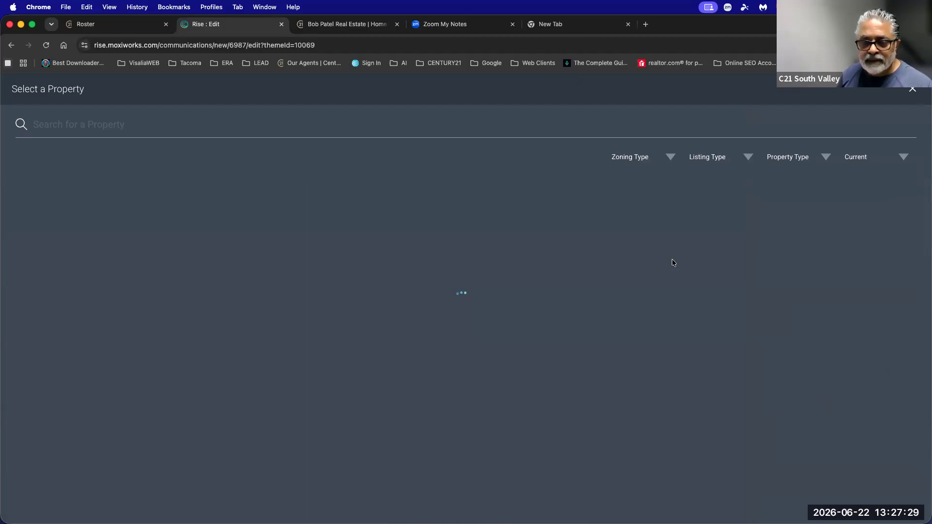
pyautogui.click(500, 337)
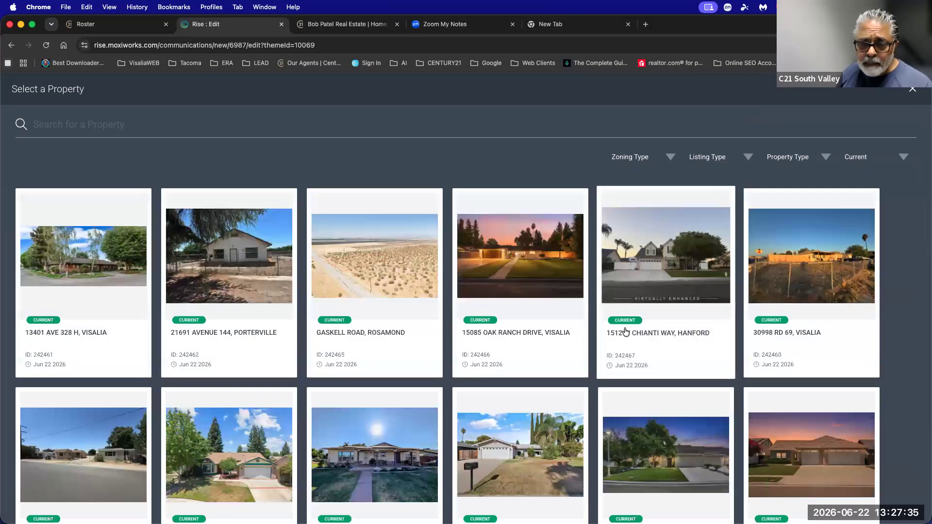
pyautogui.scroll(-5, 625, 332)
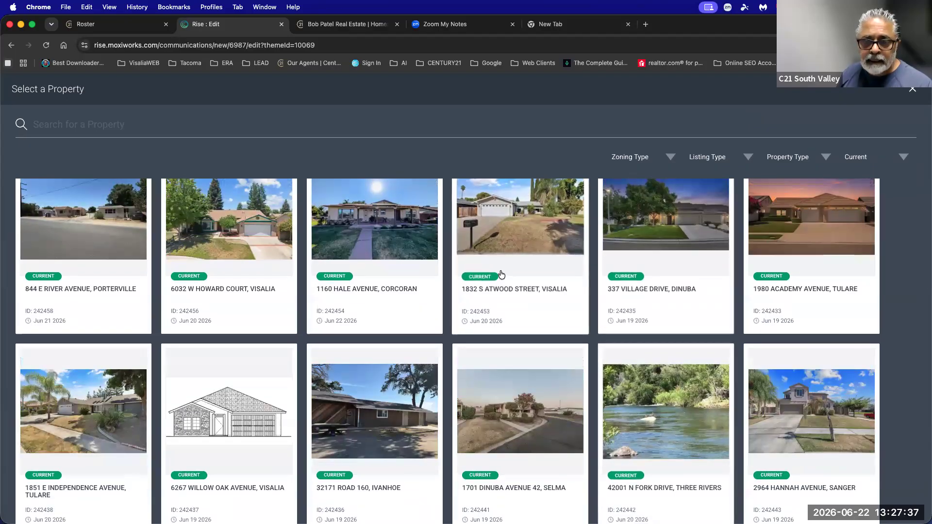
pyautogui.click(541, 261)
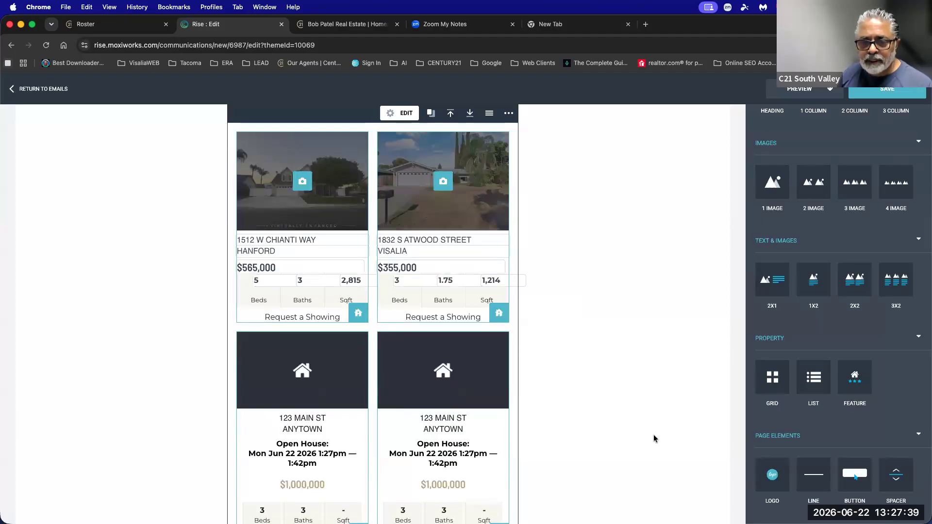
pyautogui.scroll(-2, 298, 407)
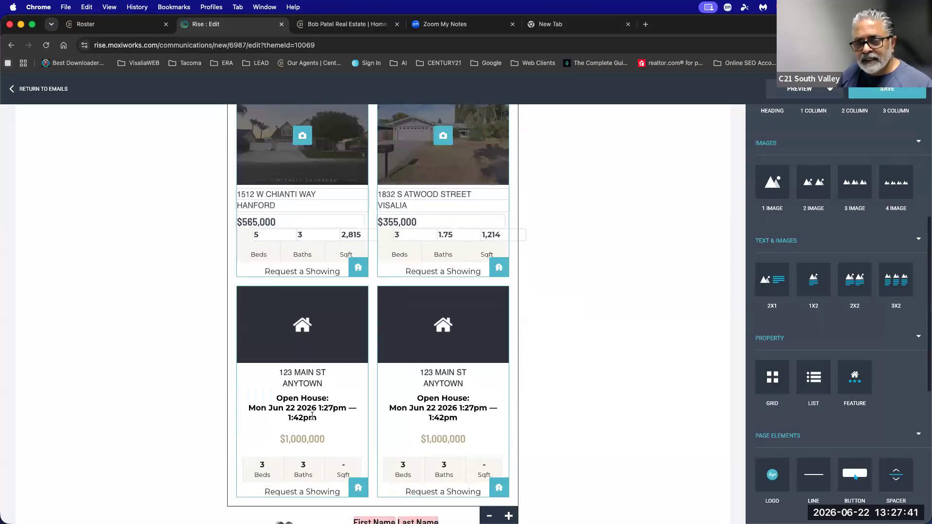
pyautogui.click(593, 255)
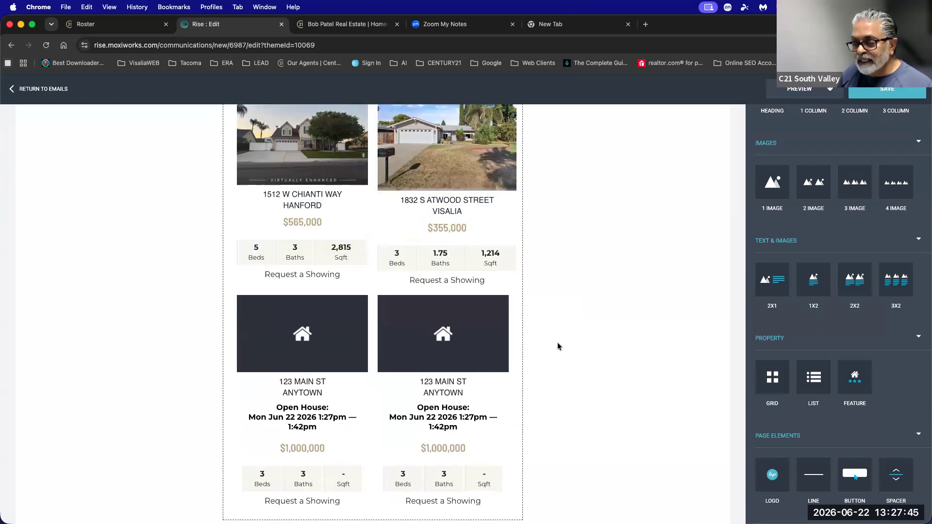
pyautogui.scroll(3, 557, 346)
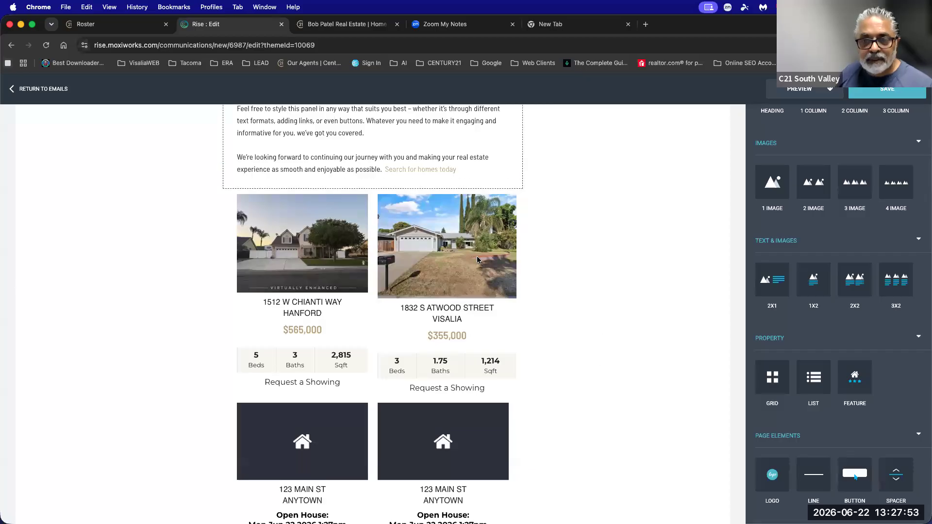
# Delete the property grid block.
pyautogui.click(451, 185)
pyautogui.click(505, 179)
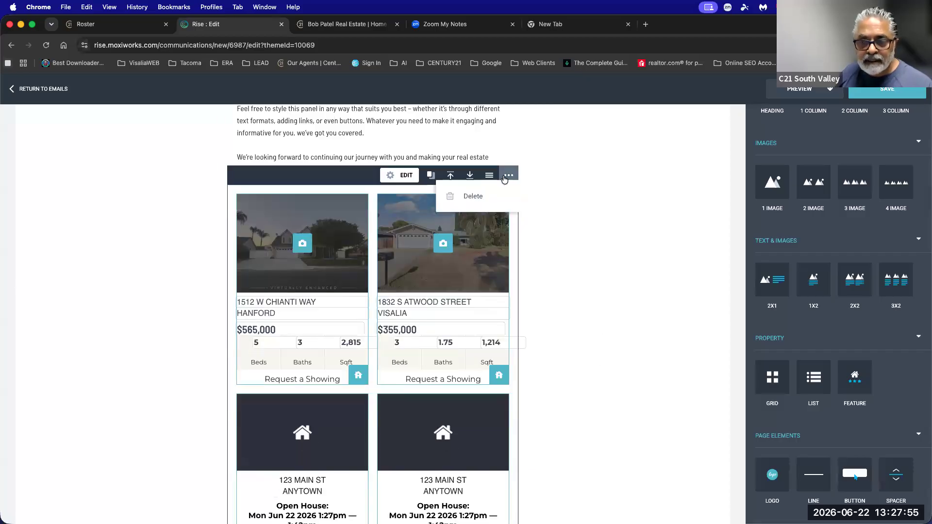
pyautogui.click(474, 196)
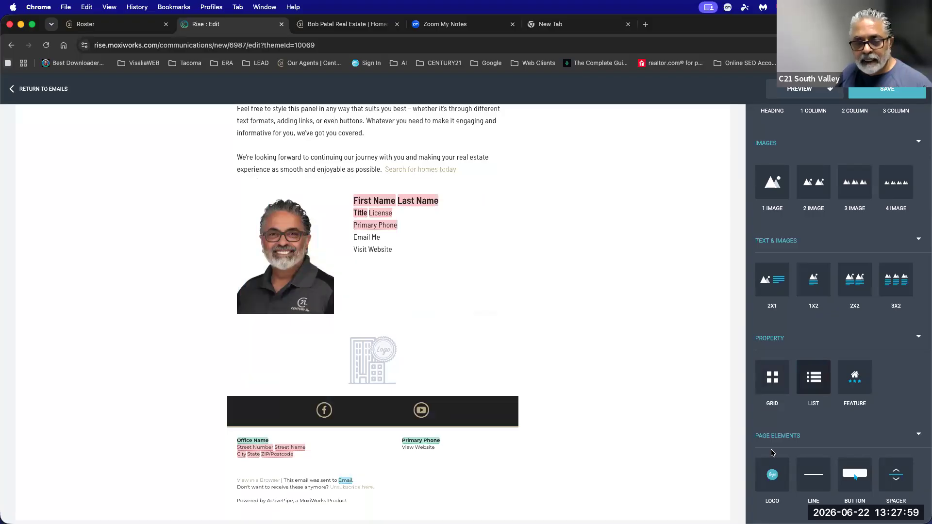
# Add a logo block below the signature, using the Sender Logo image instead of Century 21.
pyautogui.moveTo(772, 474); pyautogui.dragTo(410, 377)
pyautogui.click(361, 439)
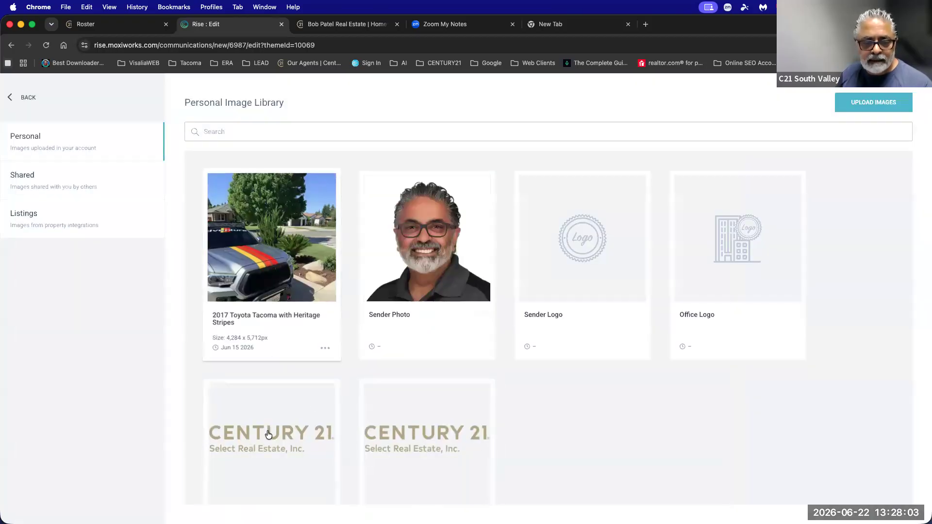
pyautogui.click(267, 434)
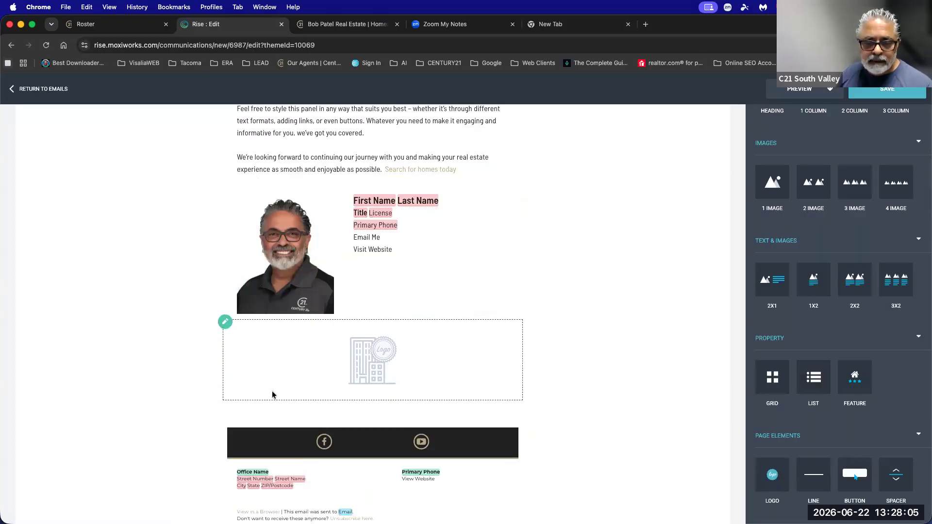
pyautogui.click(390, 360)
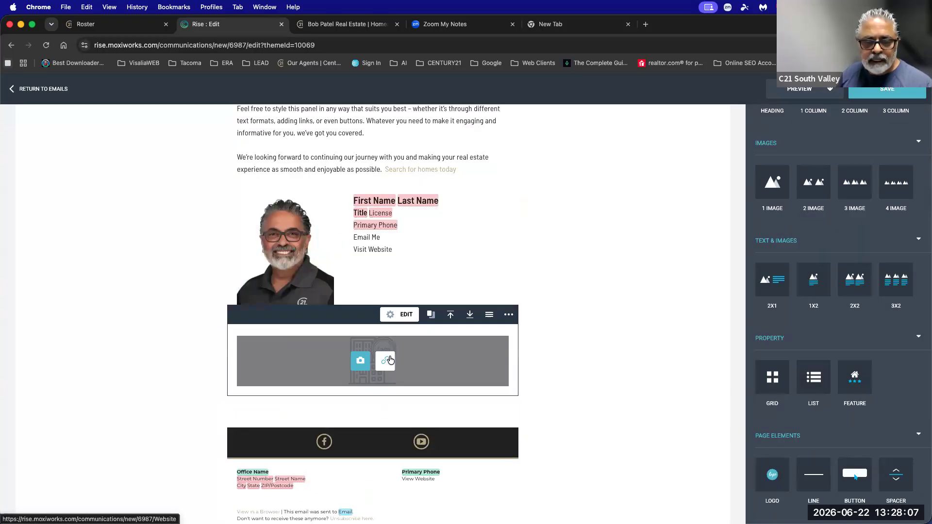
pyautogui.click(361, 360)
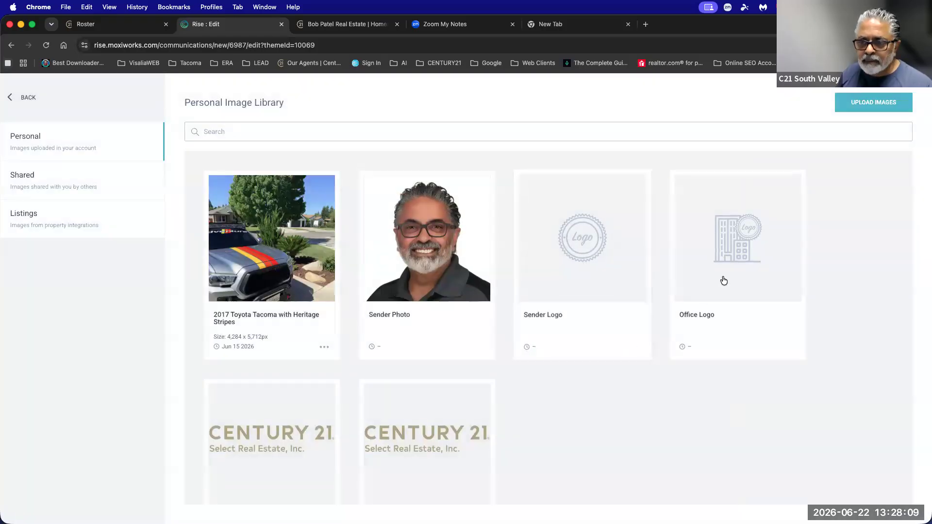
pyautogui.click(622, 290)
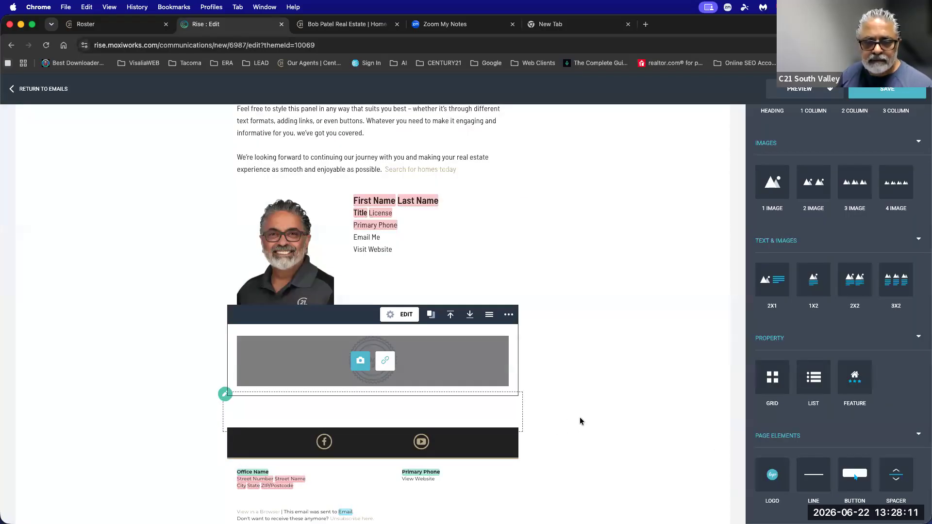
# Delete the empty block under the logo.
pyautogui.click(477, 409)
pyautogui.click(508, 387)
pyautogui.click(471, 408)
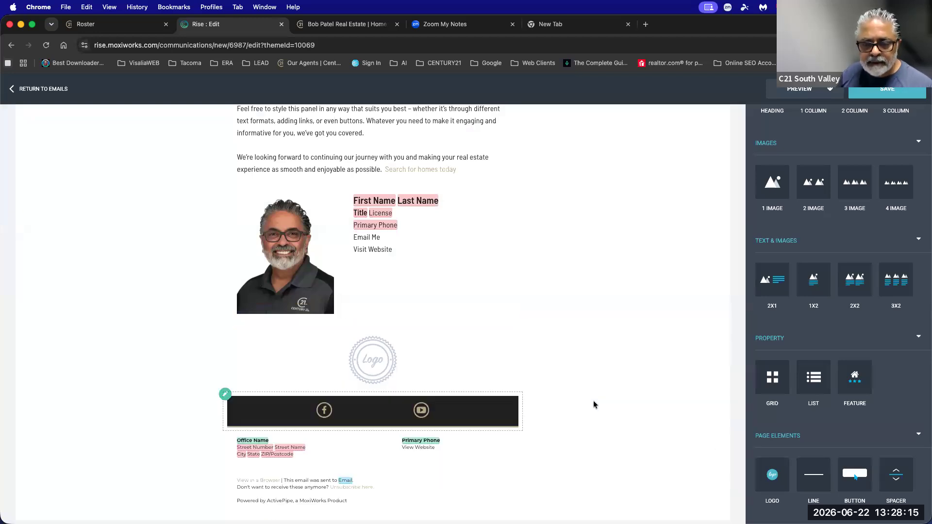
pyautogui.scroll(-1, 605, 407)
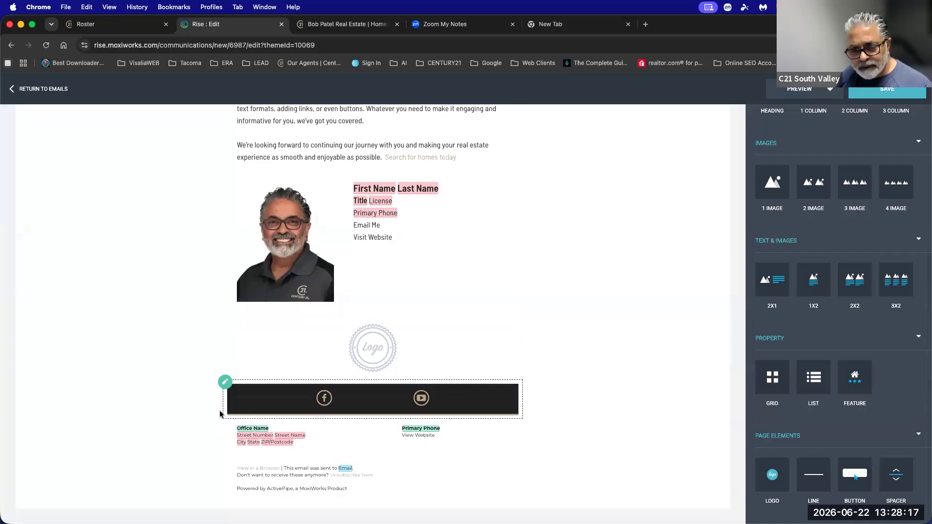
pyautogui.scroll(-5, 767, 457)
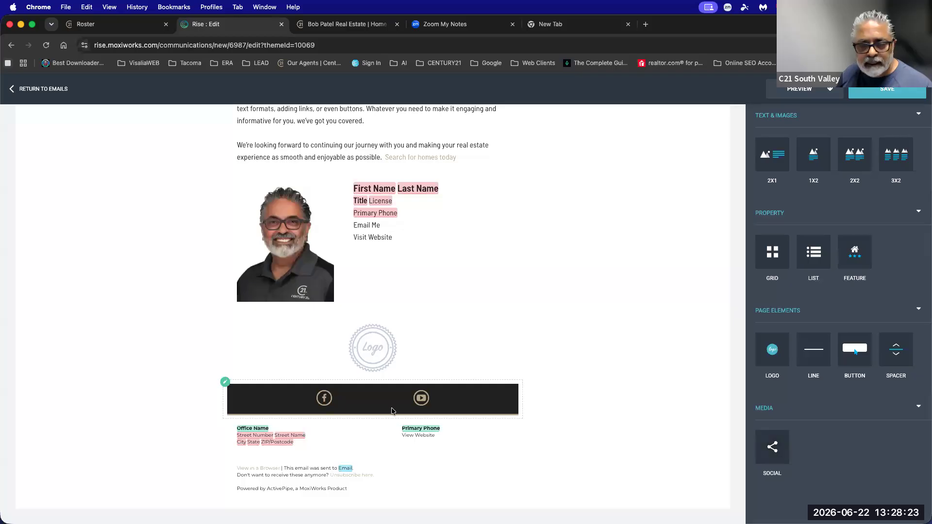
pyautogui.moveTo(394, 410)
pyautogui.click(399, 378)
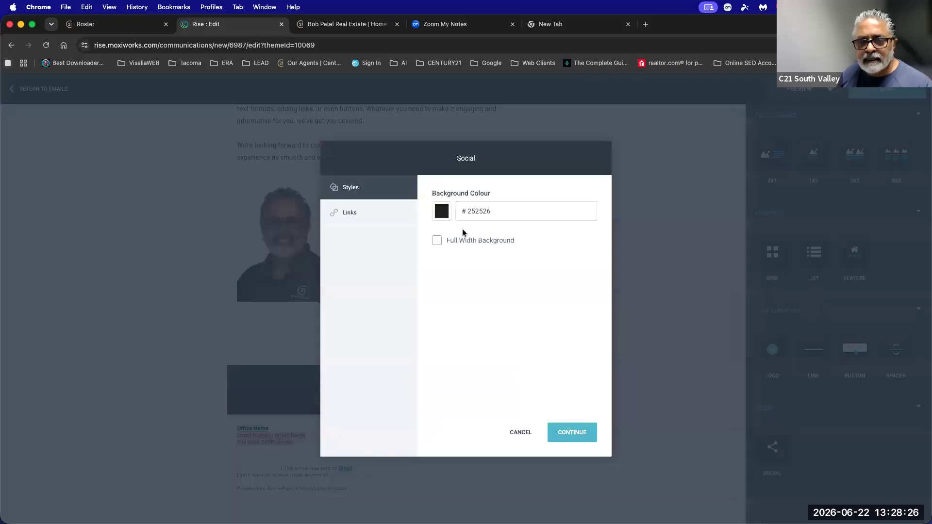
pyautogui.click(344, 214)
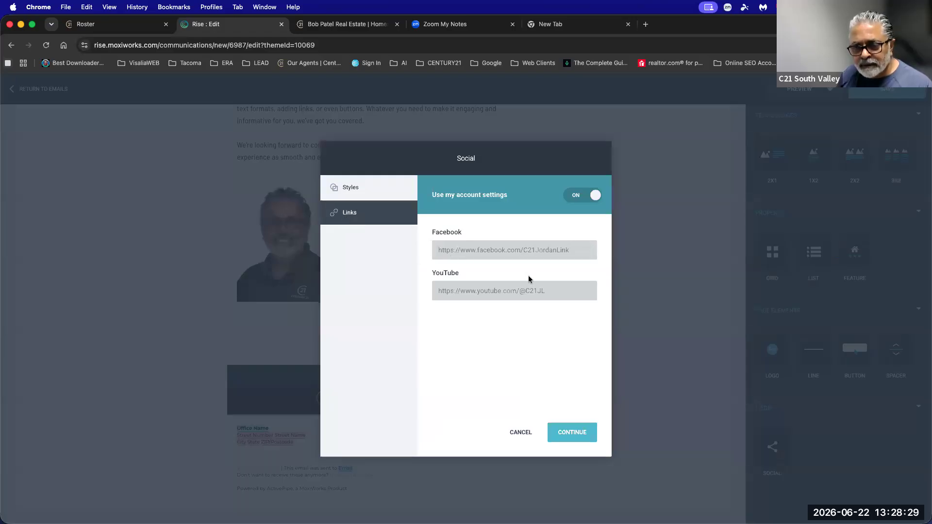
pyautogui.moveTo(548, 293); pyautogui.dragTo(464, 290)
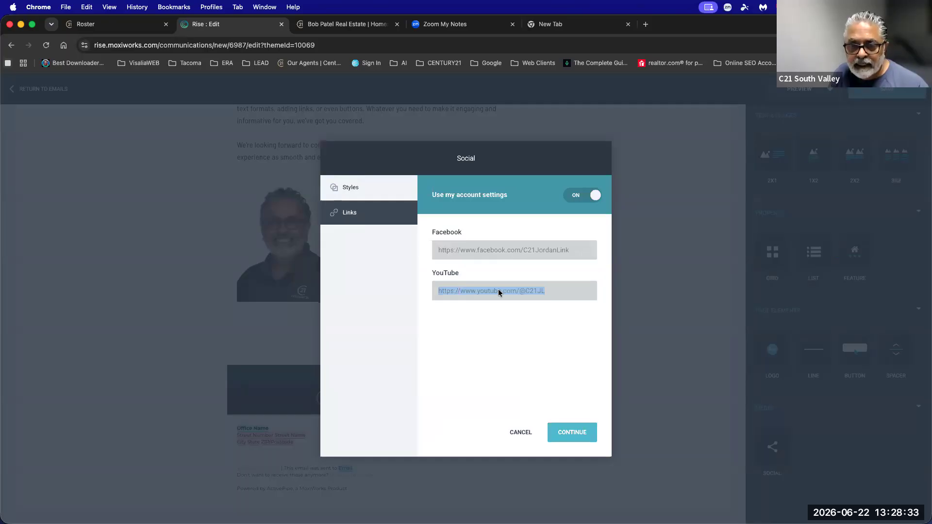
pyautogui.click(582, 199)
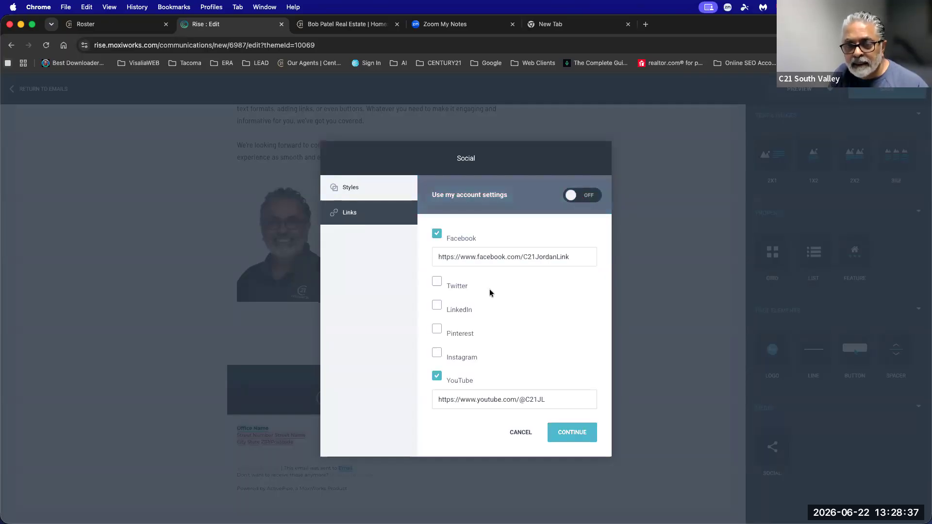
pyautogui.scroll(-1, 498, 291)
pyautogui.click(437, 247)
pyautogui.click(437, 295)
pyautogui.click(437, 343)
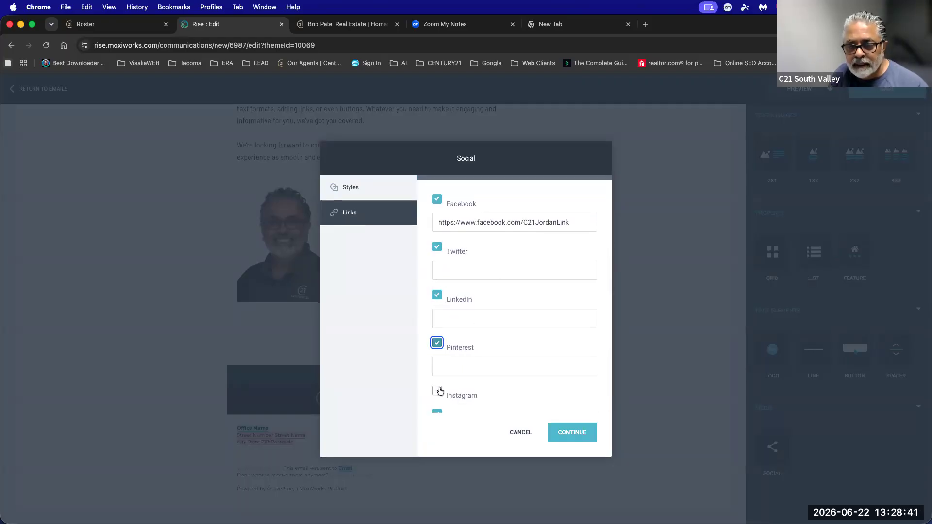
pyautogui.click(437, 392)
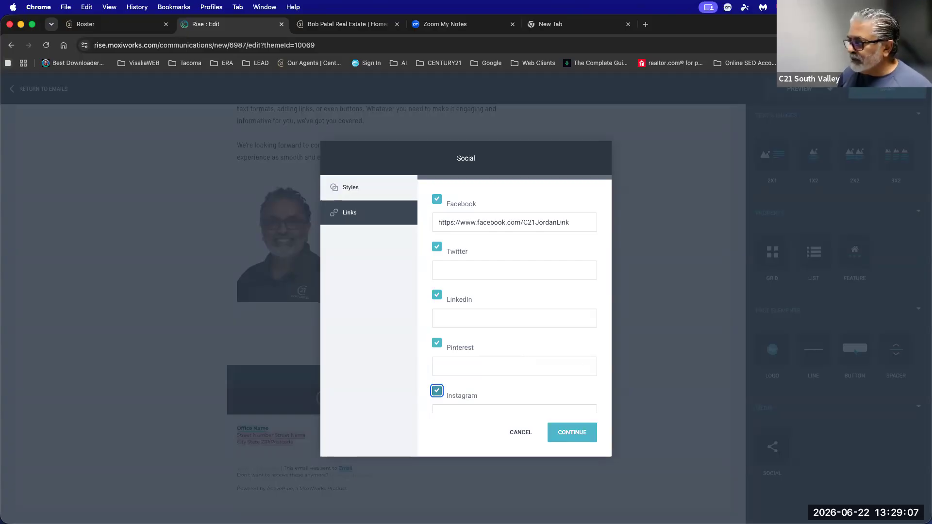
pyautogui.click(527, 433)
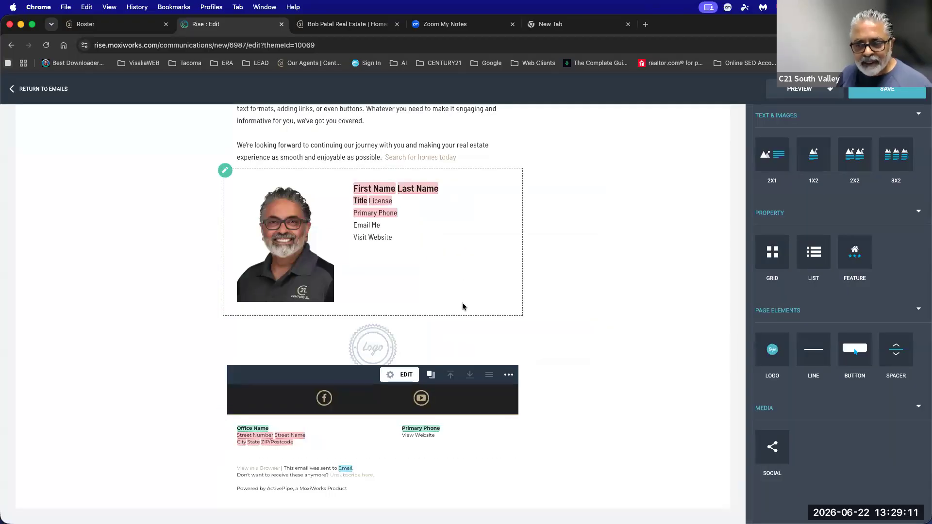
# Review the email's sender settings and close them without changes.
pyautogui.scroll(5, 463, 311)
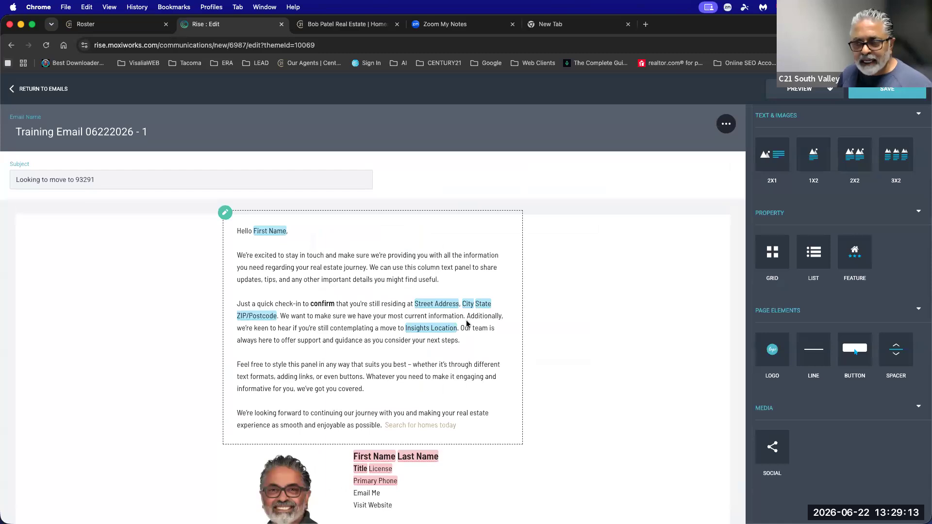
pyautogui.scroll(-5, 479, 326)
pyautogui.scroll(5, 209, 256)
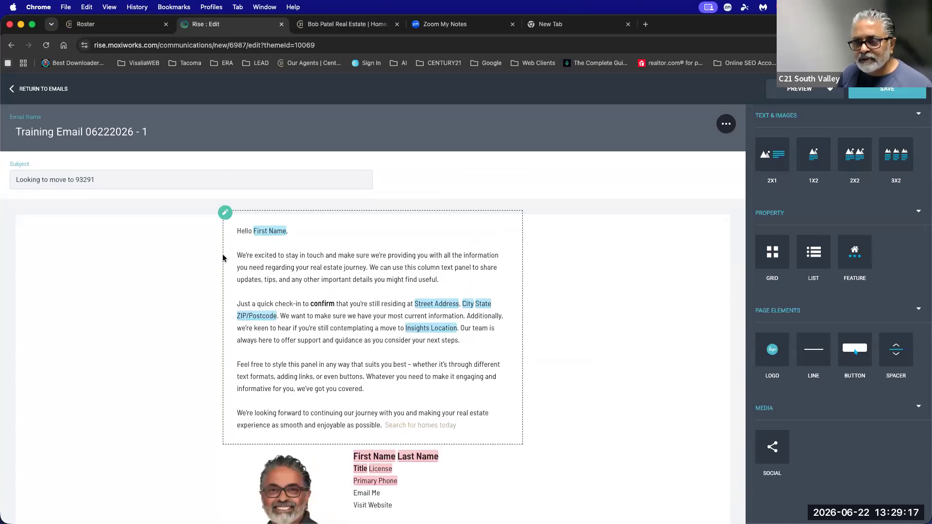
pyautogui.click(727, 124)
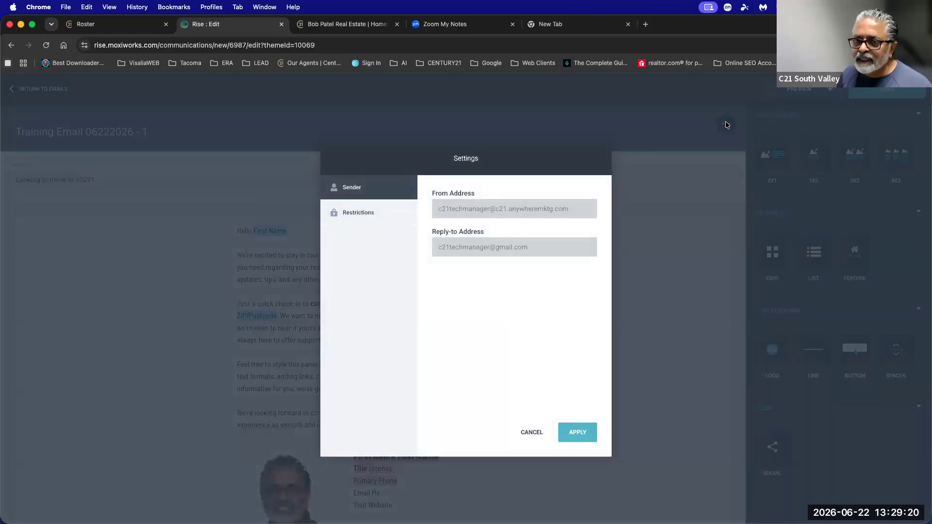
pyautogui.click(532, 431)
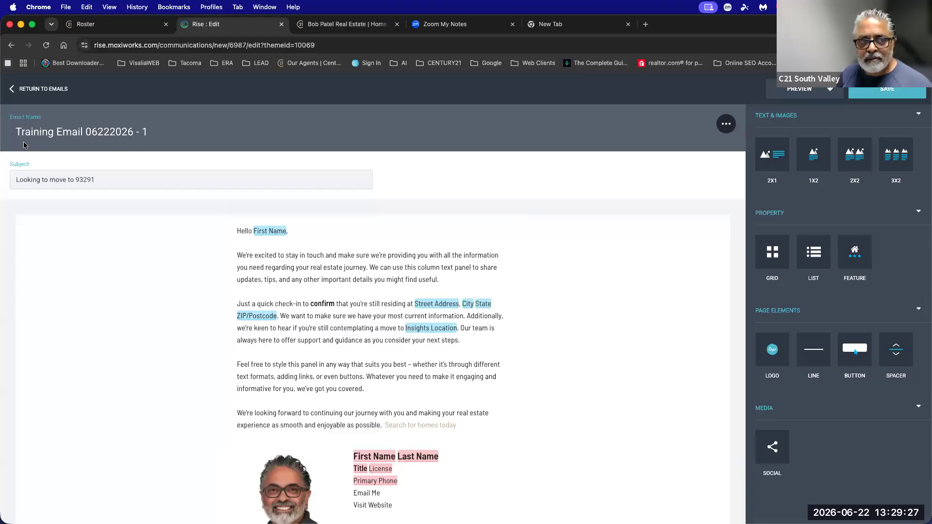
# Select the email name text, then insert a featured property block above the signature.
pyautogui.moveTo(17, 133); pyautogui.dragTo(166, 135)
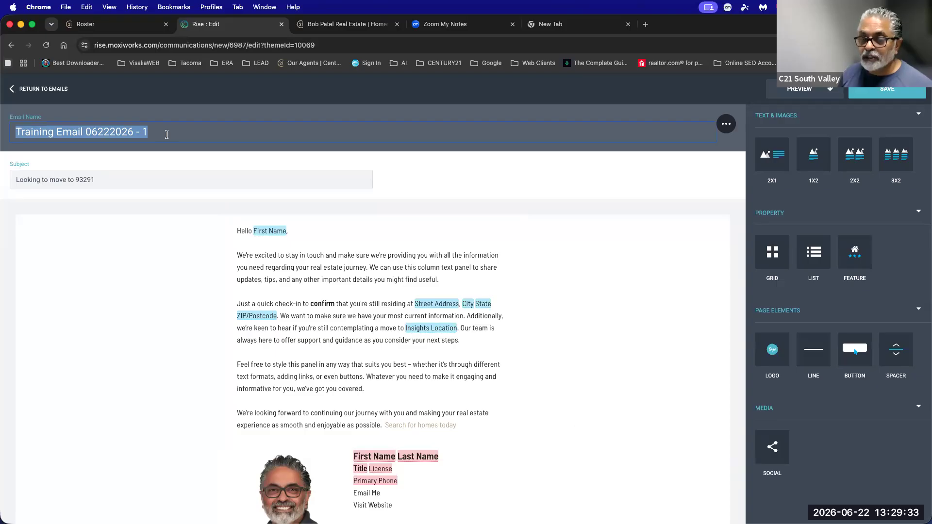
pyautogui.scroll(-5, 214, 213)
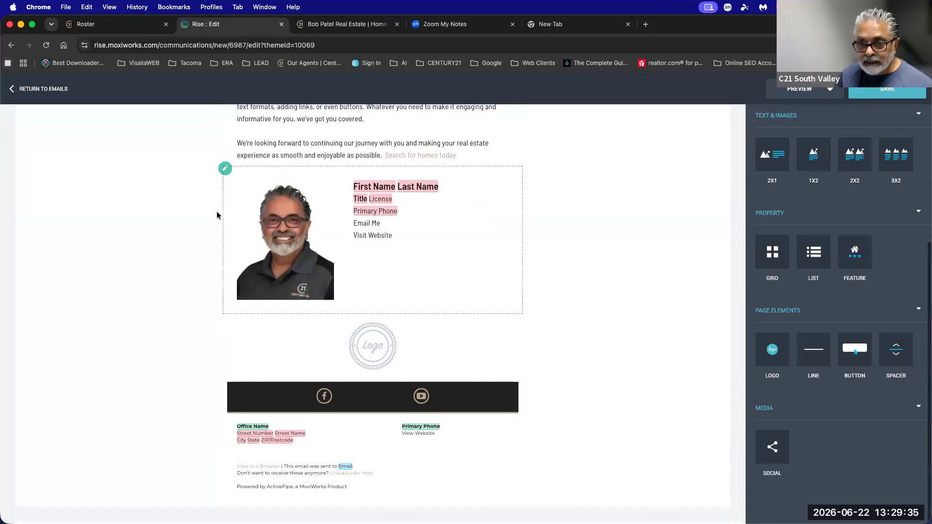
pyautogui.scroll(1, 753, 330)
pyautogui.moveTo(852, 285); pyautogui.dragTo(399, 175)
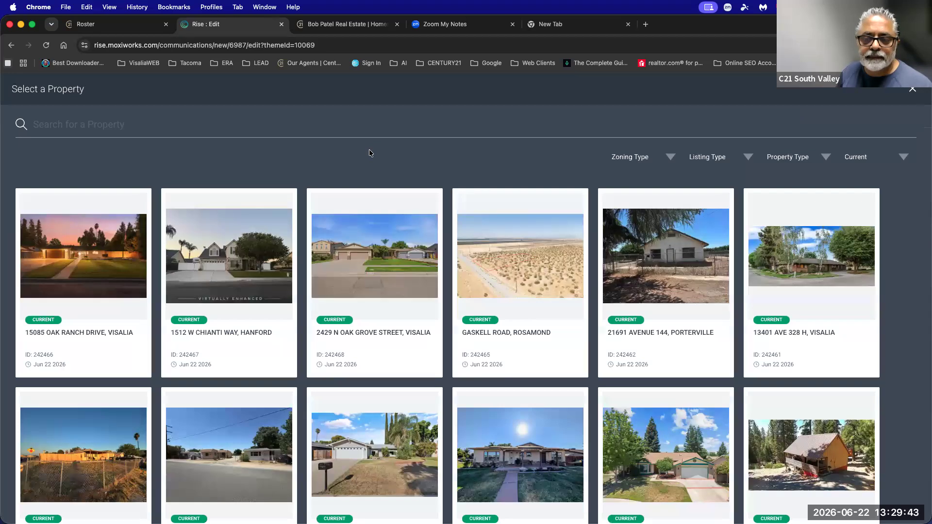
pyautogui.click(222, 255)
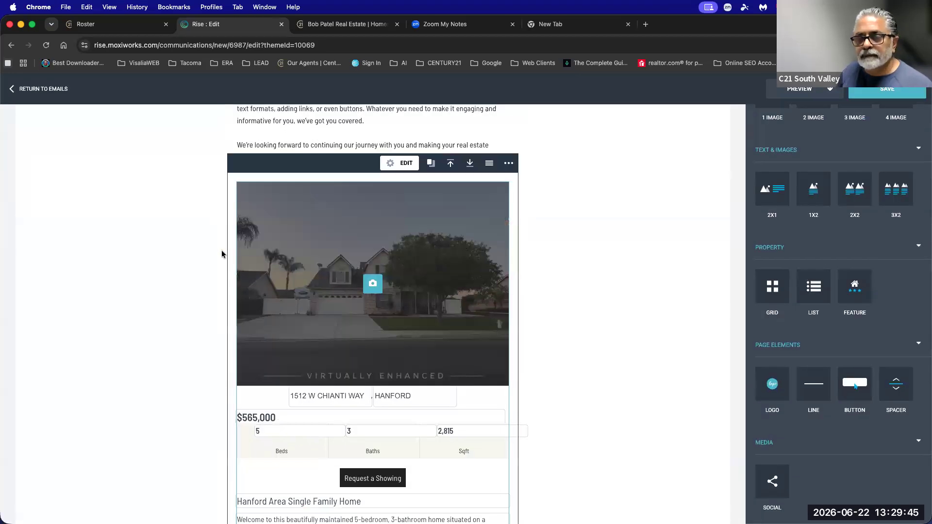
pyautogui.click(876, 94)
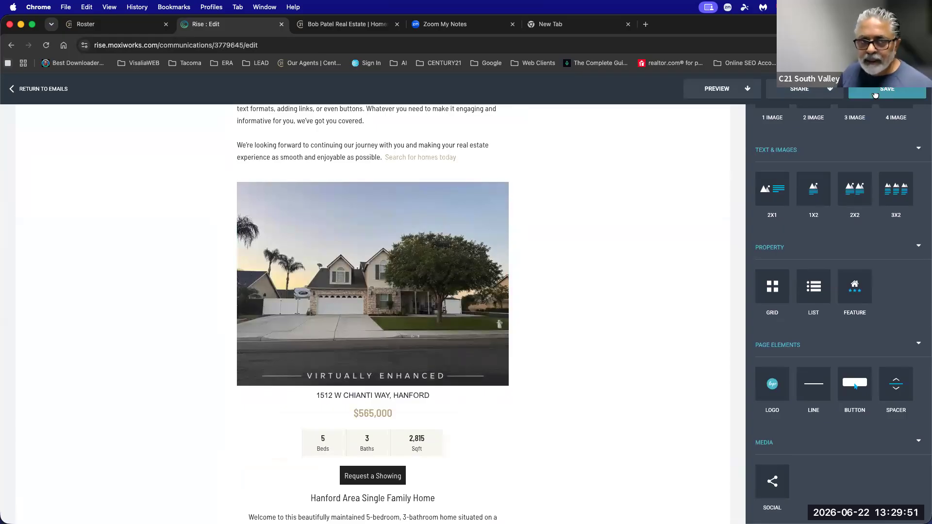
pyautogui.click(34, 88)
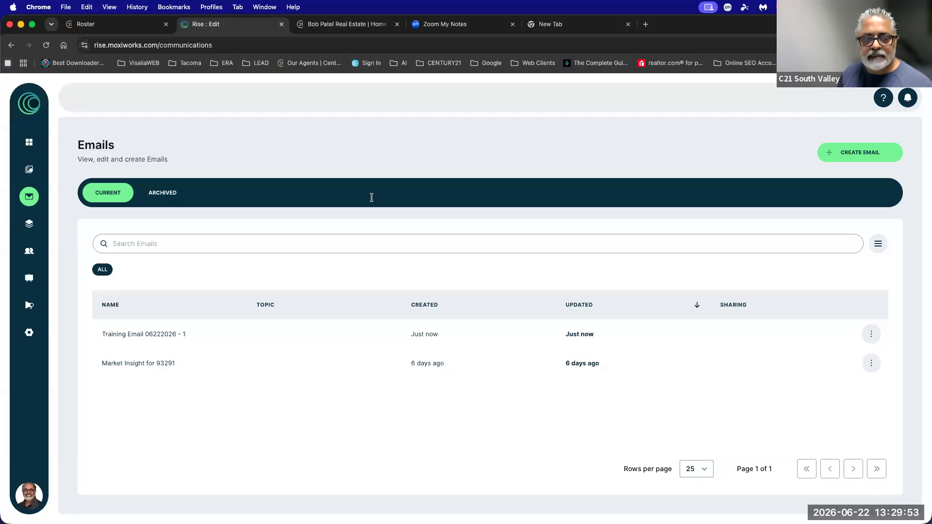
pyautogui.moveTo(95, 333); pyautogui.dragTo(402, 232)
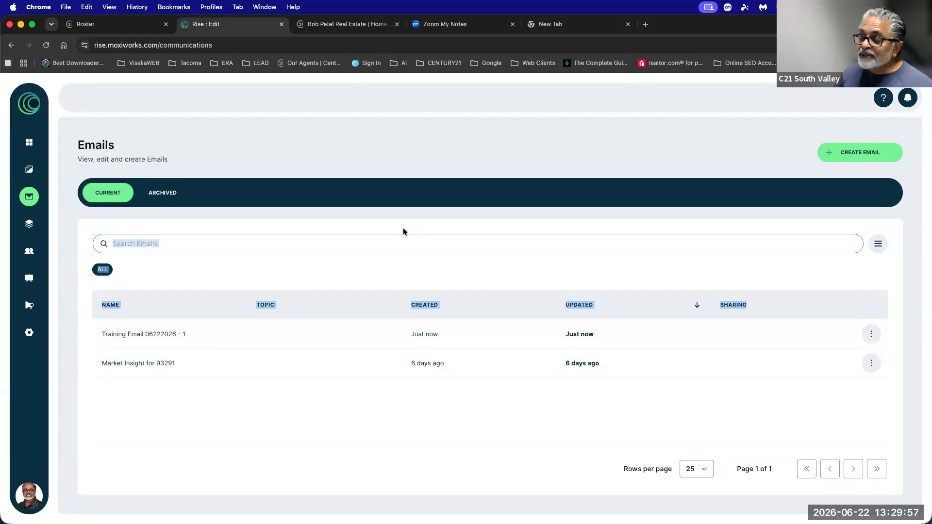
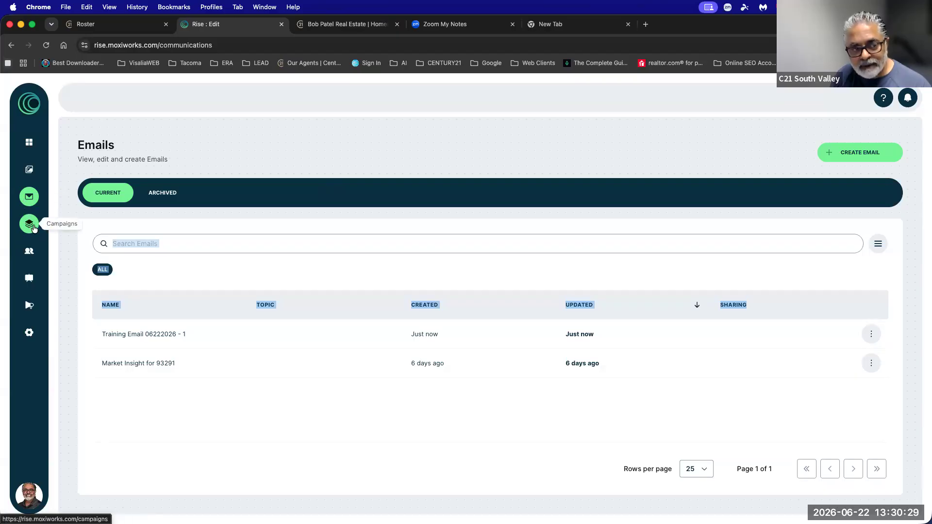
# From the Campaigns page, start a blank custom campaign via Create Campaign.
pyautogui.click(29, 225)
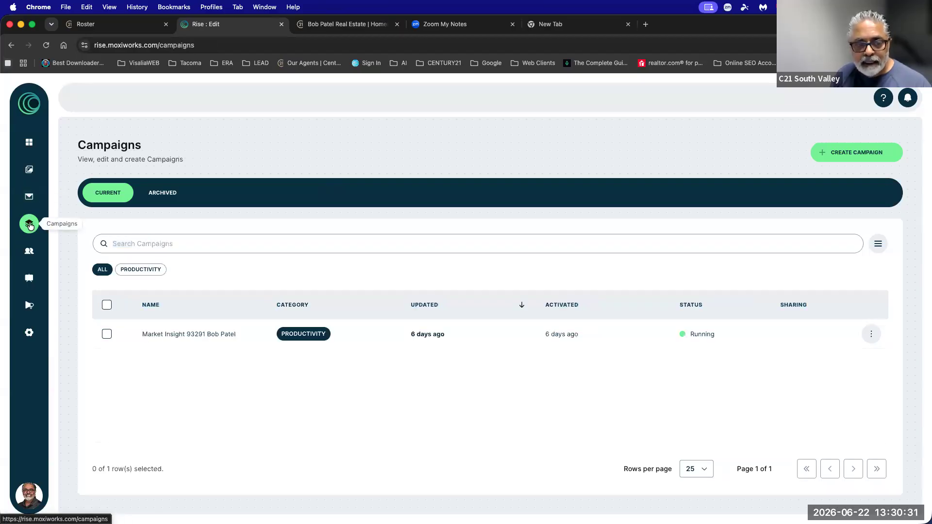
pyautogui.click(850, 153)
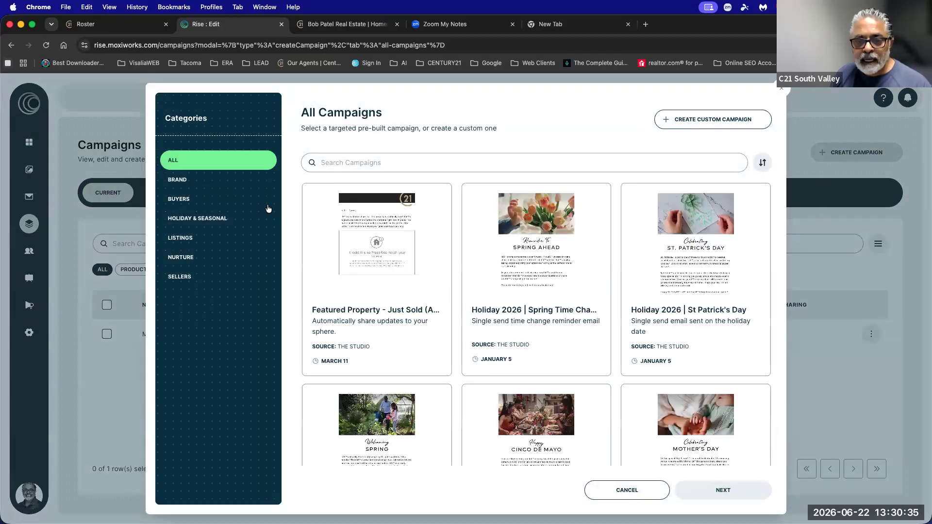
pyautogui.click(711, 120)
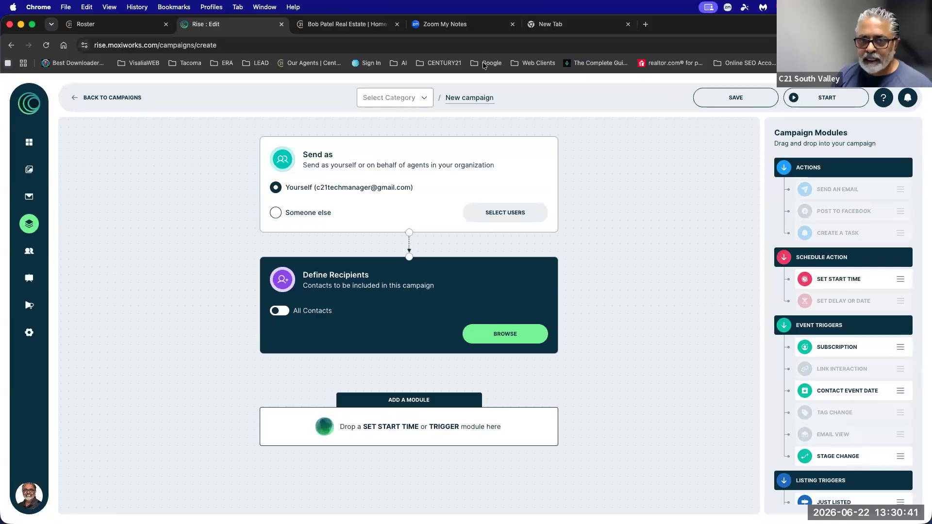
# Set the new campaign's category to Productivity.
pyautogui.click(395, 99)
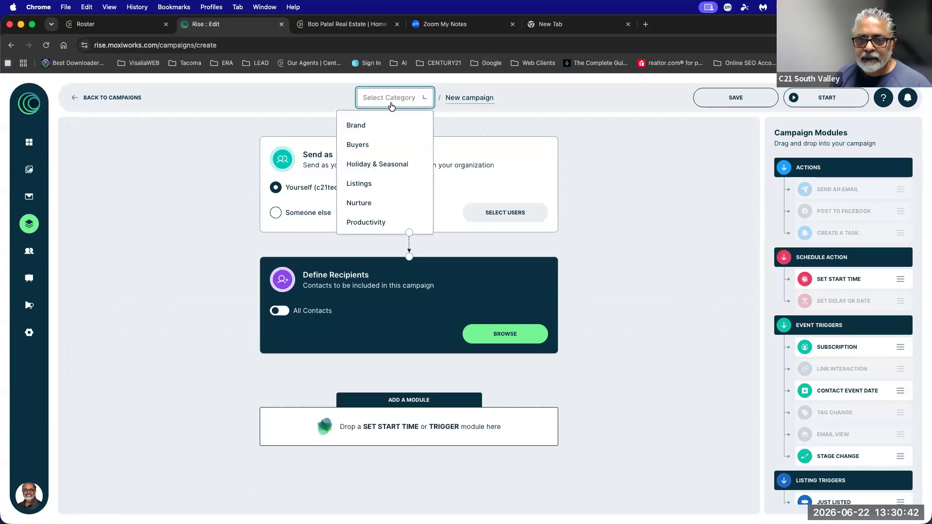
pyautogui.click(368, 223)
pyautogui.click(391, 98)
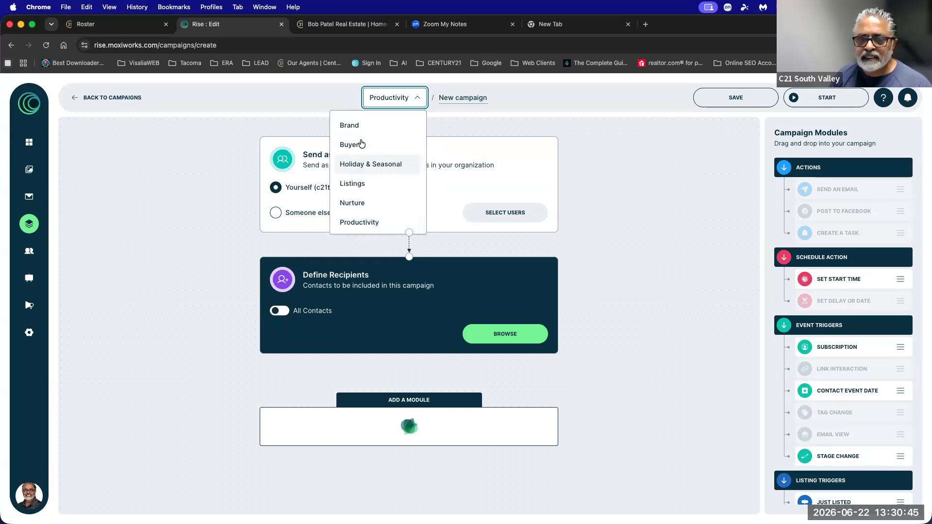
pyautogui.click(350, 223)
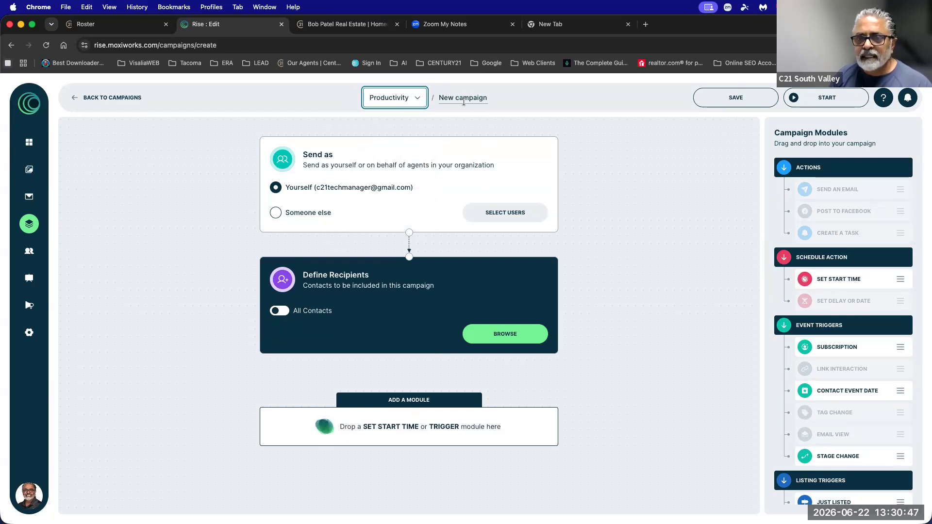
# Rename 'New campaign' to 'Test Campaign for Bob', keeping Productivity as category.
pyautogui.click(449, 96)
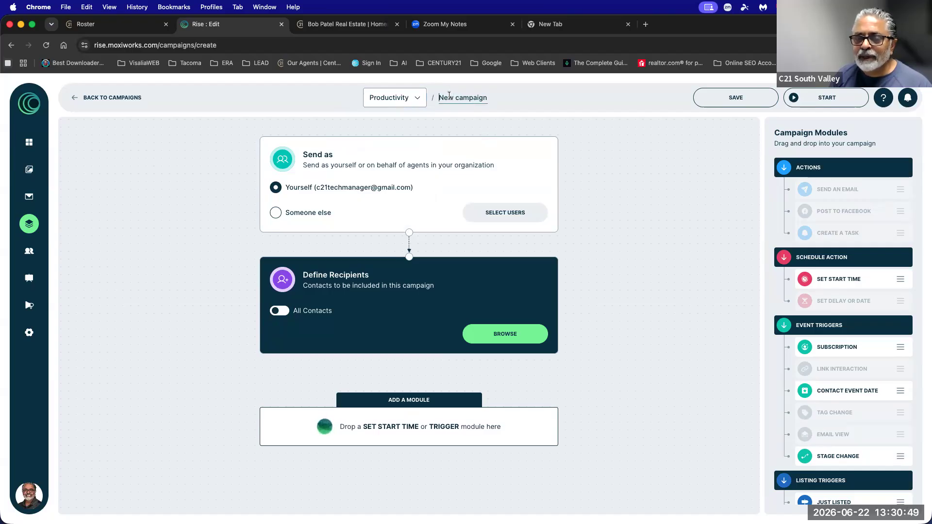
pyautogui.moveTo(439, 97); pyautogui.dragTo(501, 98)
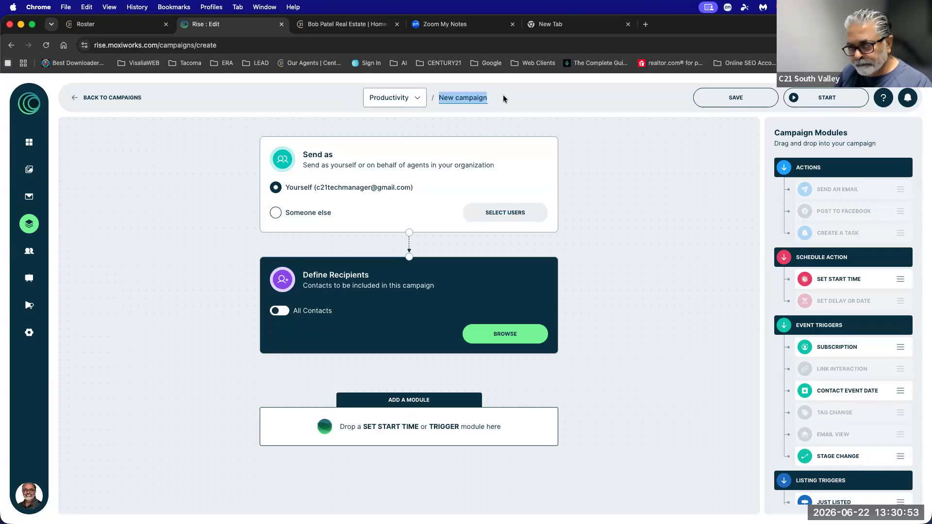
pyautogui.write('Teste')
pyautogui.press('BackSpace')
pyautogui.write('Cmapi')
pyautogui.press('BackSpace')
pyautogui.press('BackSpace')
pyautogui.press('BackSpace')
pyautogui.press('BackSpace')
pyautogui.write('ampig')
pyautogui.press('BackSpace')
pyautogui.press('BackSpace')
pyautogui.write('aign for Bob')
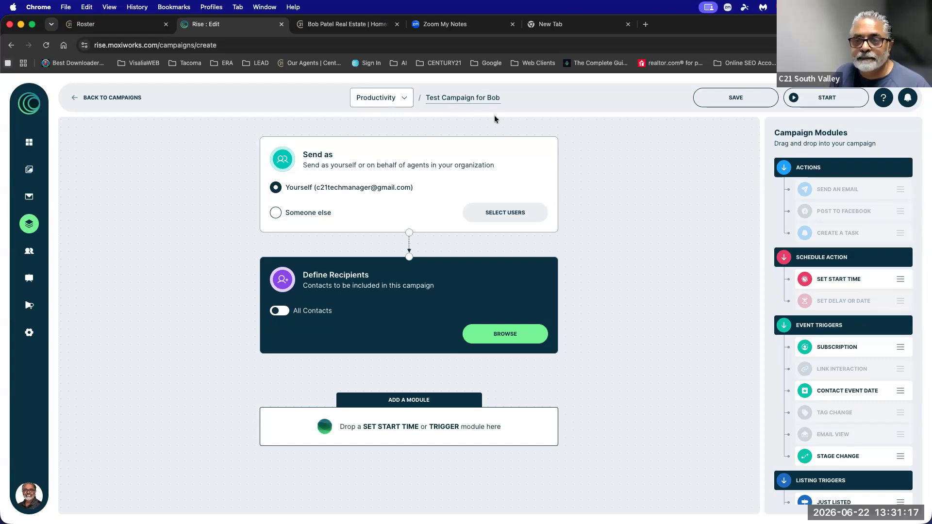
pyautogui.moveTo(445, 98); pyautogui.dragTo(498, 98)
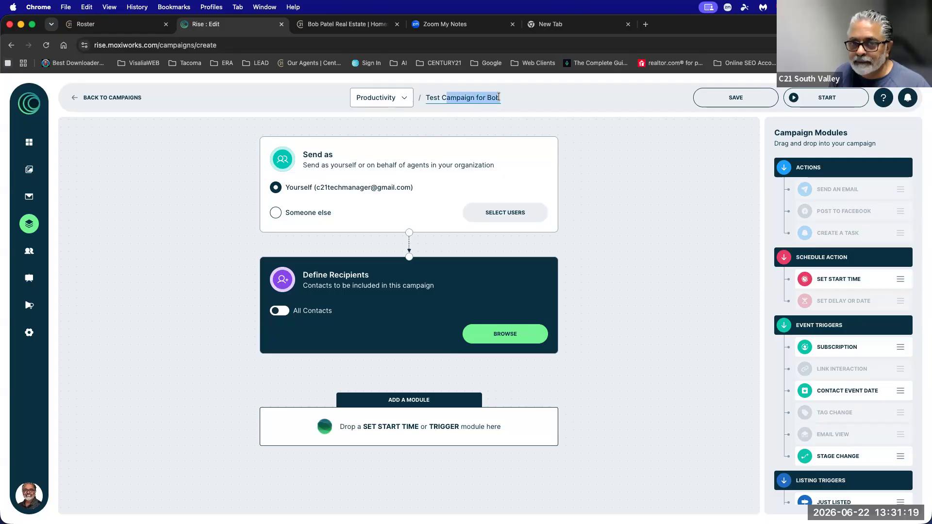
pyautogui.click(381, 97)
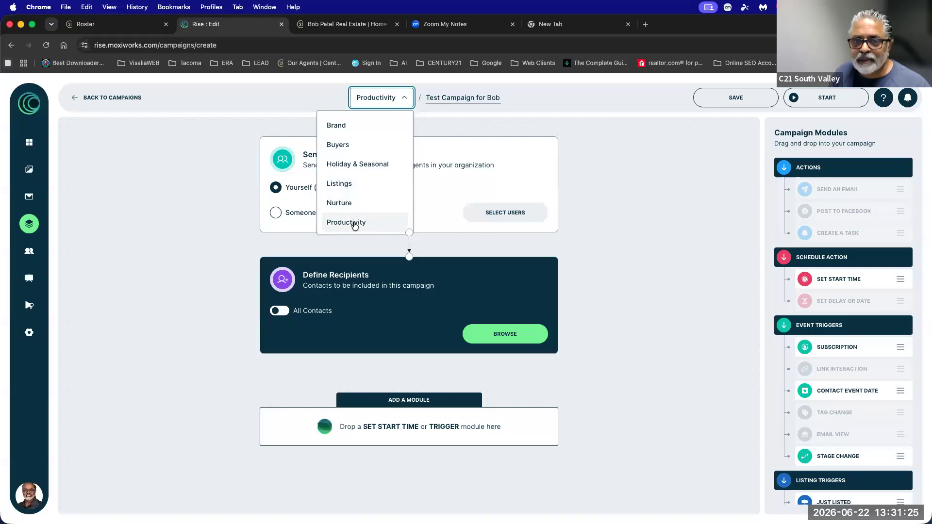
pyautogui.click(474, 121)
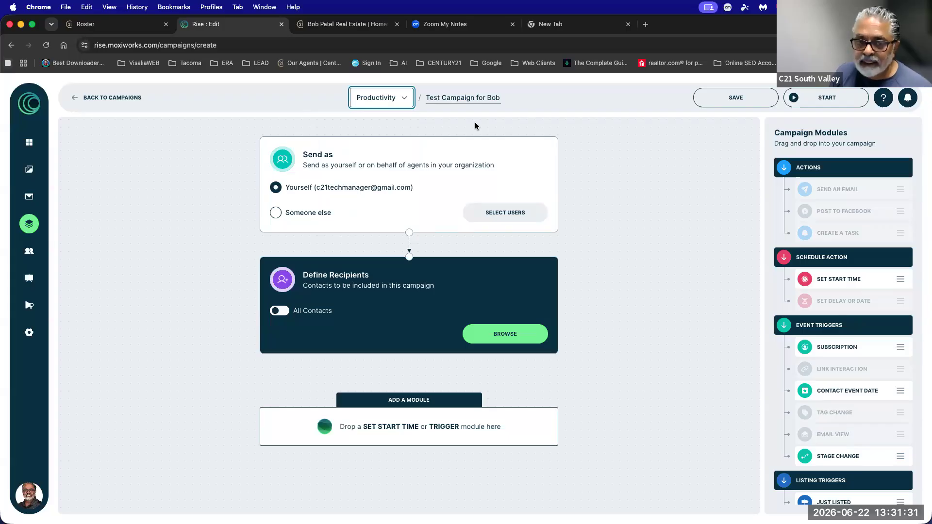
pyautogui.moveTo(305, 166); pyautogui.dragTo(462, 170)
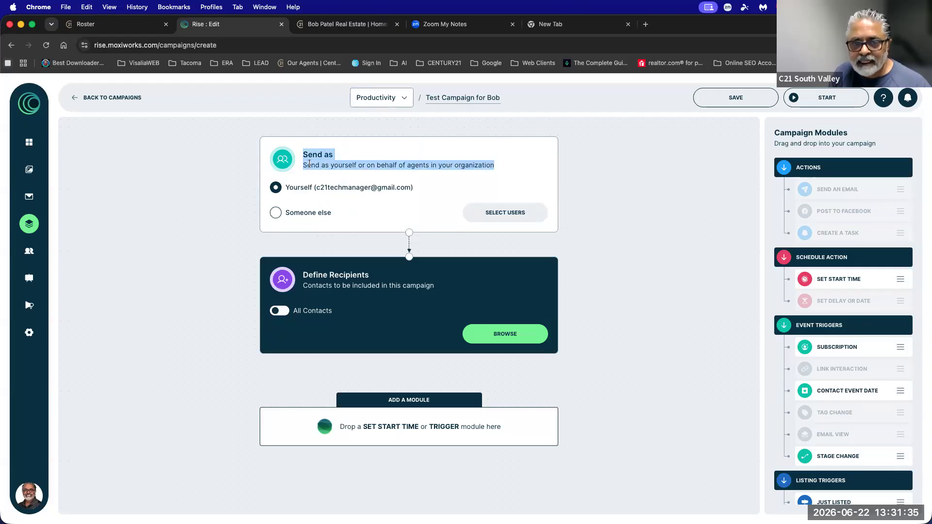
pyautogui.moveTo(304, 165); pyautogui.dragTo(477, 166)
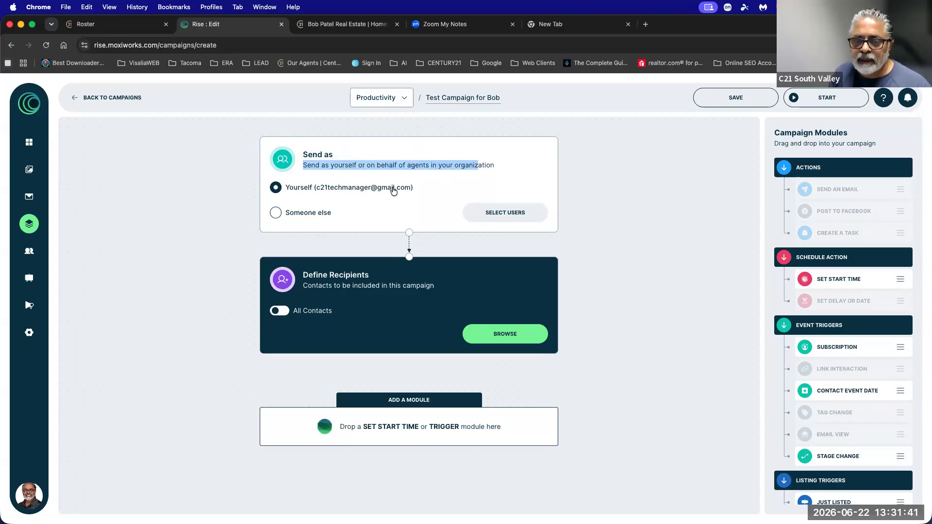
pyautogui.moveTo(413, 188); pyautogui.dragTo(360, 187)
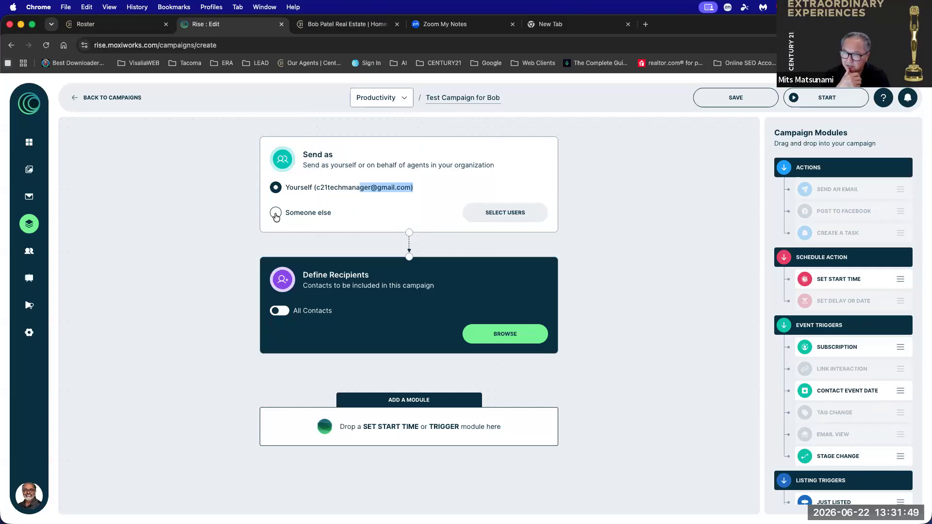
pyautogui.click(648, 165)
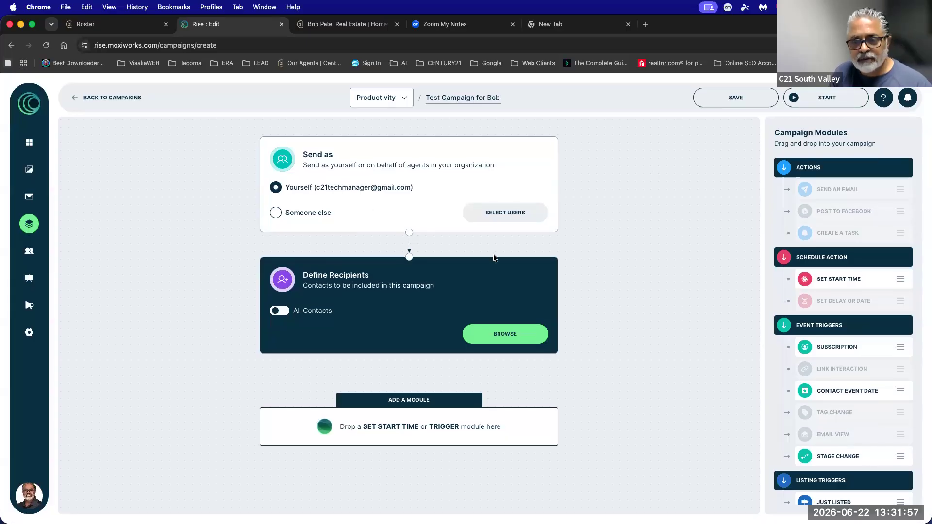
pyautogui.moveTo(302, 273); pyautogui.dragTo(462, 292)
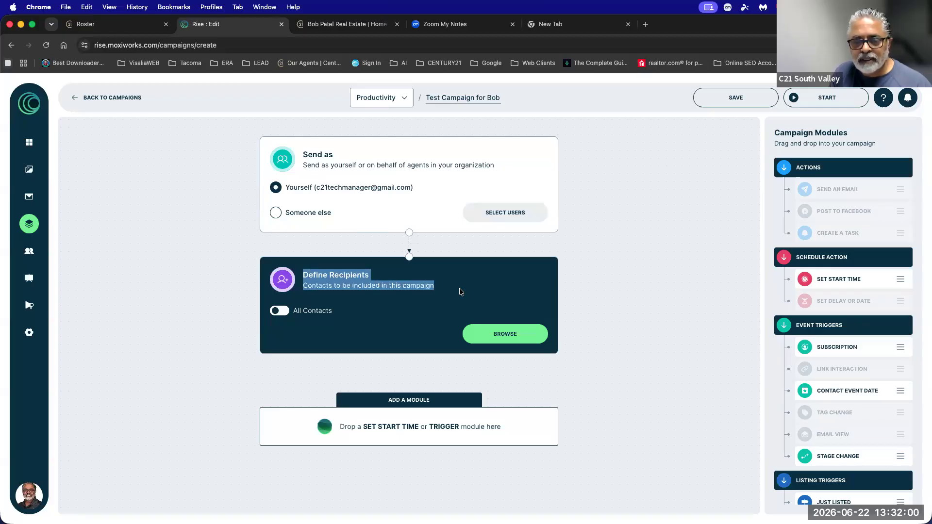
pyautogui.click(286, 315)
pyautogui.click(286, 313)
# In the recipient picker, check KW Under 6, Just Sold Subscription and Keller Williams Tulare County tags.
pyautogui.click(505, 334)
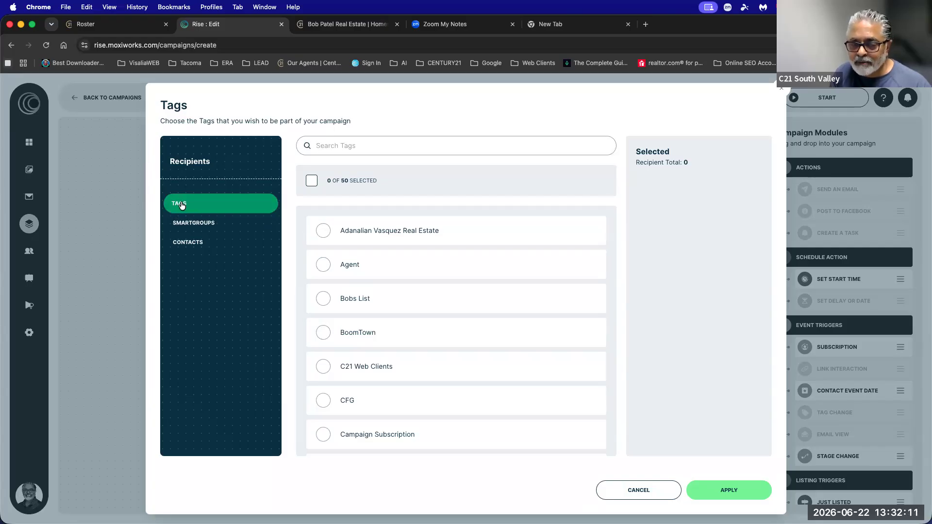
pyautogui.scroll(-2, 431, 340)
pyautogui.scroll(2, 431, 339)
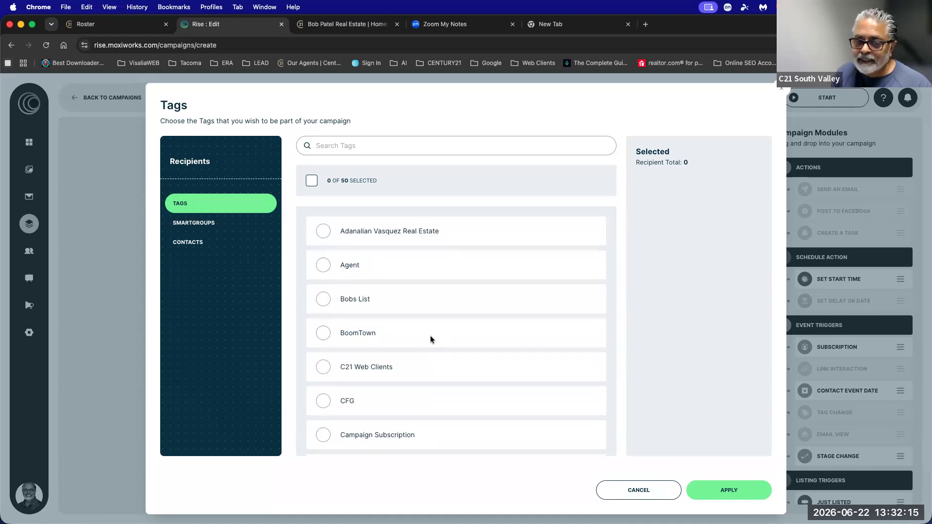
pyautogui.scroll(-3, 431, 337)
pyautogui.scroll(-12, 431, 339)
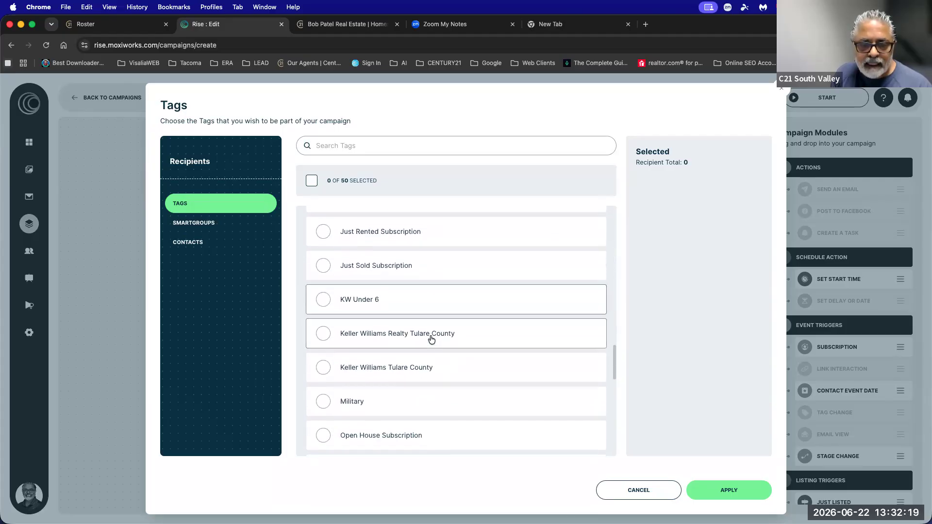
pyautogui.scroll(-1, 431, 339)
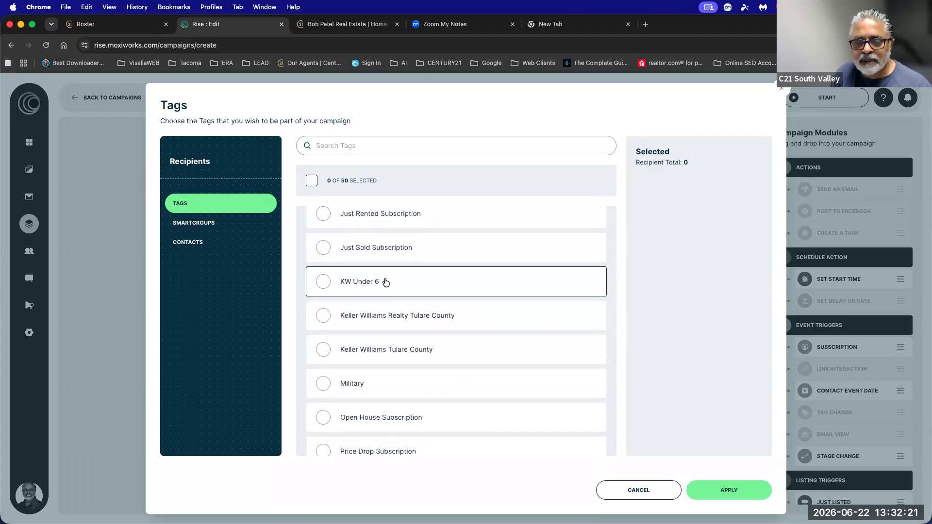
pyautogui.click(386, 282)
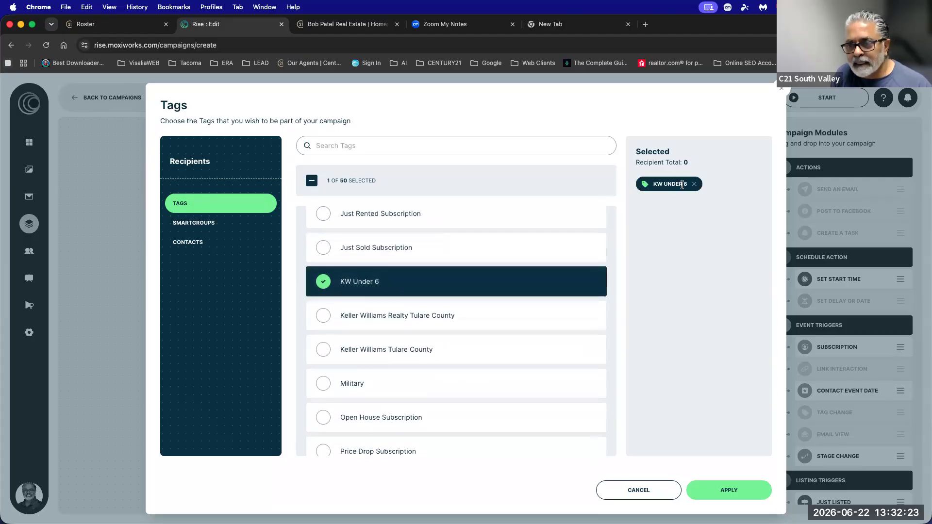
pyautogui.click(376, 249)
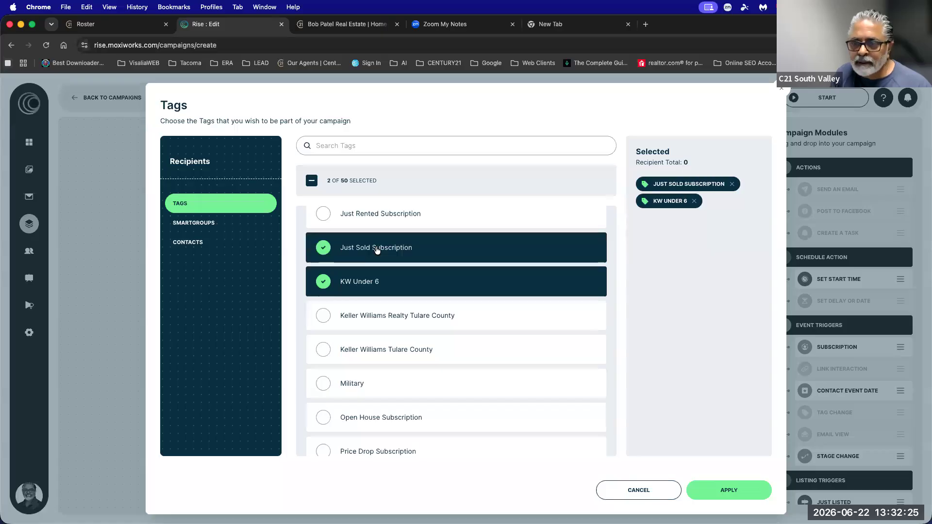
pyautogui.click(379, 349)
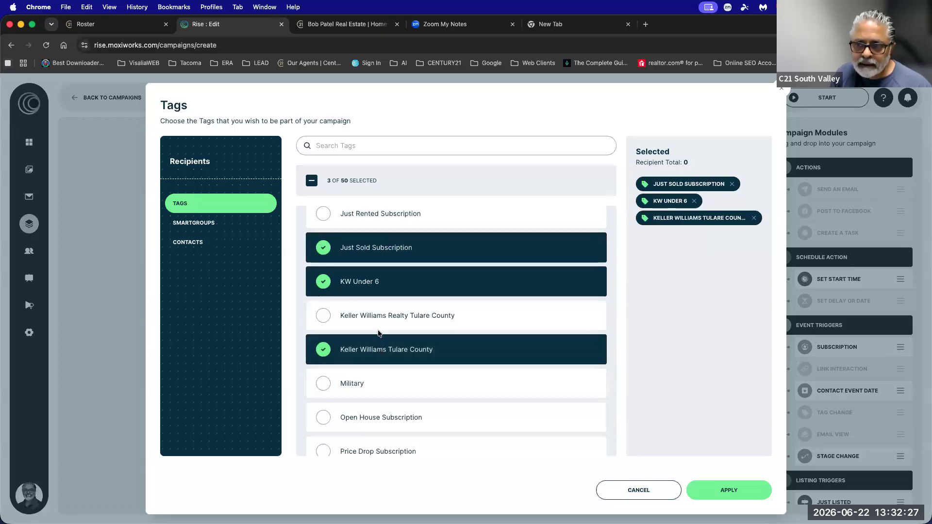
# Uncheck all three tags again, leaving no tag selected.
pyautogui.click(695, 201)
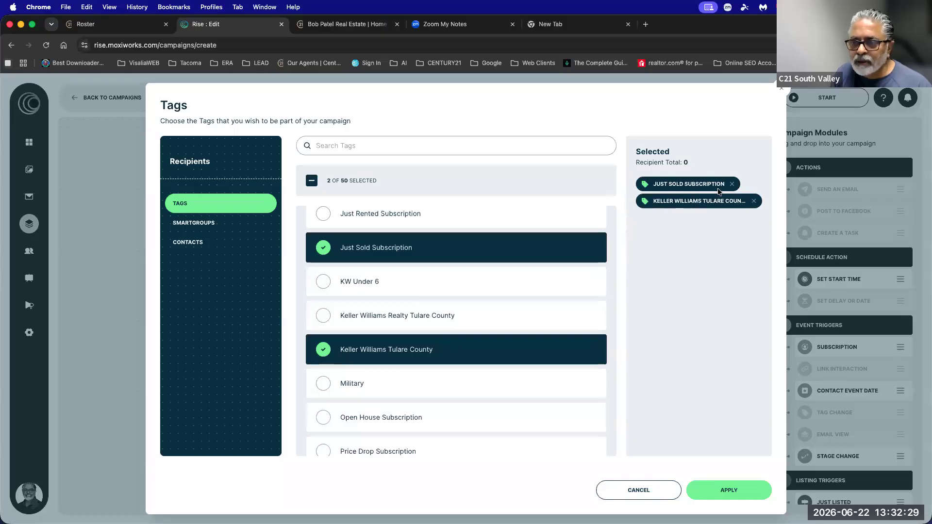
pyautogui.click(732, 185)
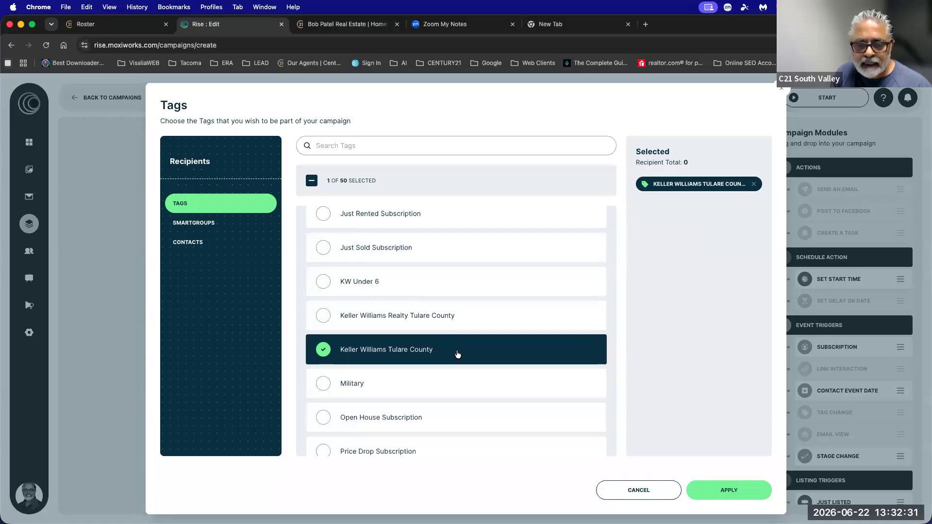
pyautogui.scroll(1, 603, 286)
pyautogui.click(754, 184)
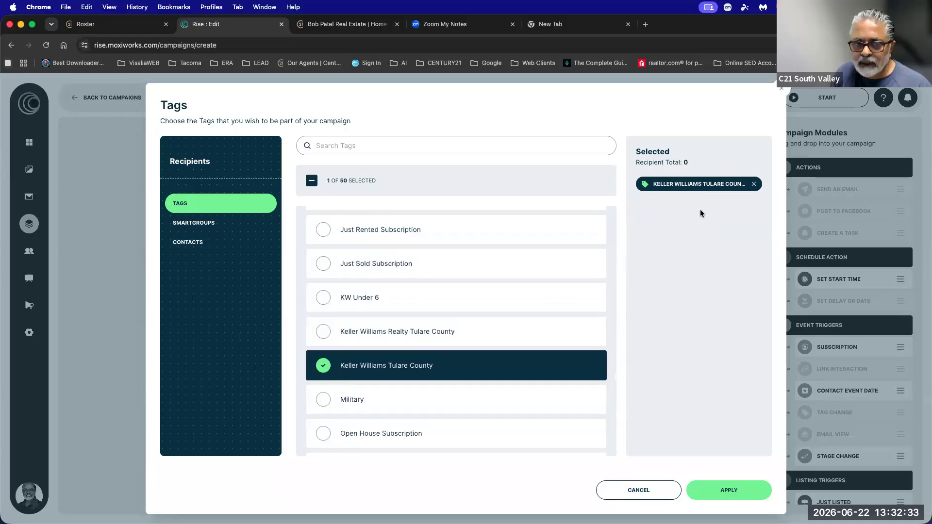
# Search Contacts by the contact's name and apply the matching contact as sole recipient.
pyautogui.click(191, 243)
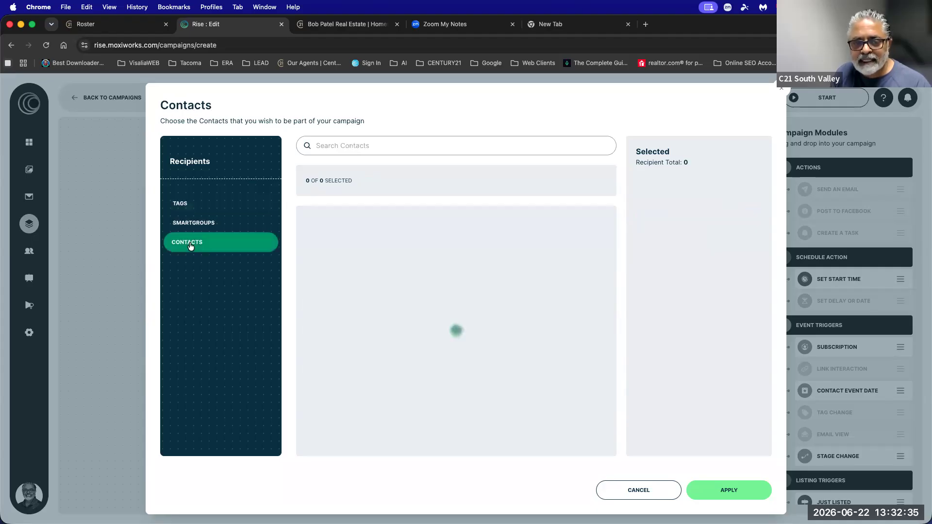
pyautogui.moveTo(323, 180); pyautogui.dragTo(339, 180)
pyautogui.click(336, 145)
pyautogui.write('Bob Patel')
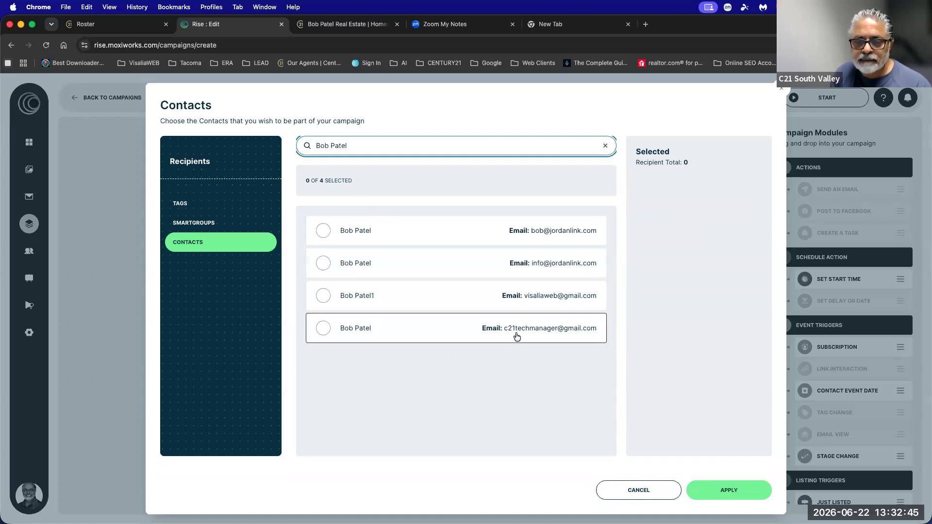
pyautogui.click(548, 338)
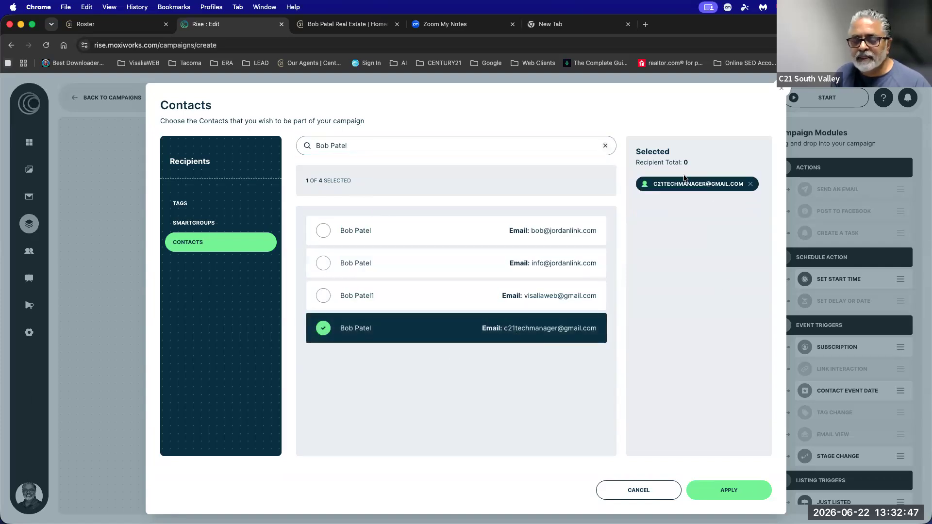
pyautogui.click(711, 488)
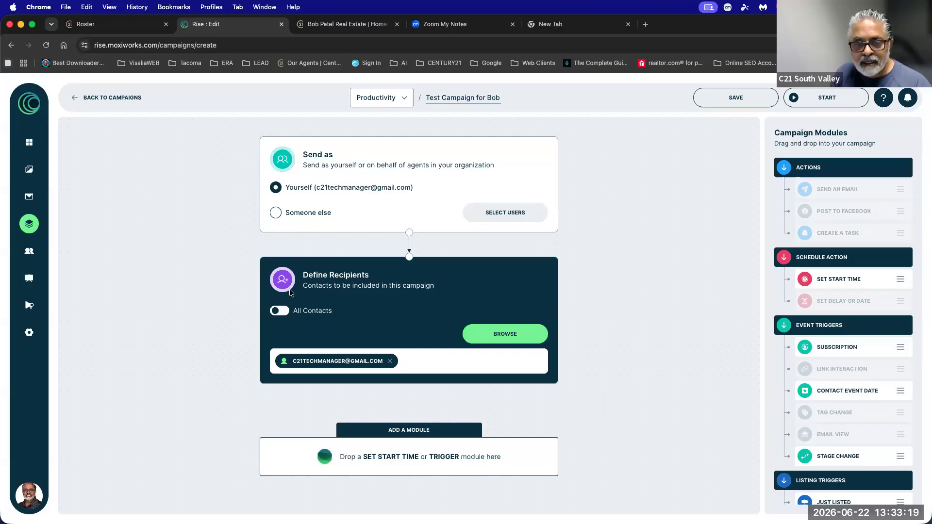
# Drop a Set Start Time module directly below Define Recipients.
pyautogui.moveTo(302, 275); pyautogui.dragTo(421, 294)
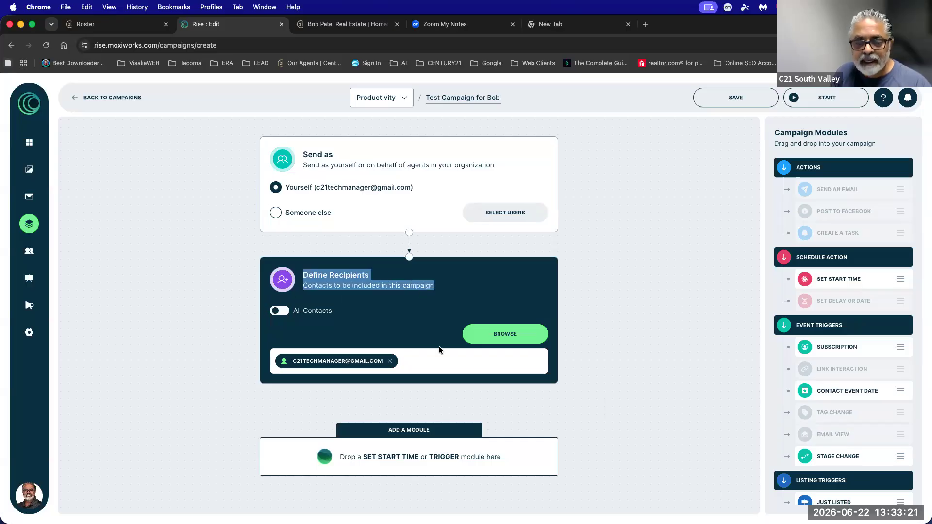
pyautogui.scroll(-1, 439, 349)
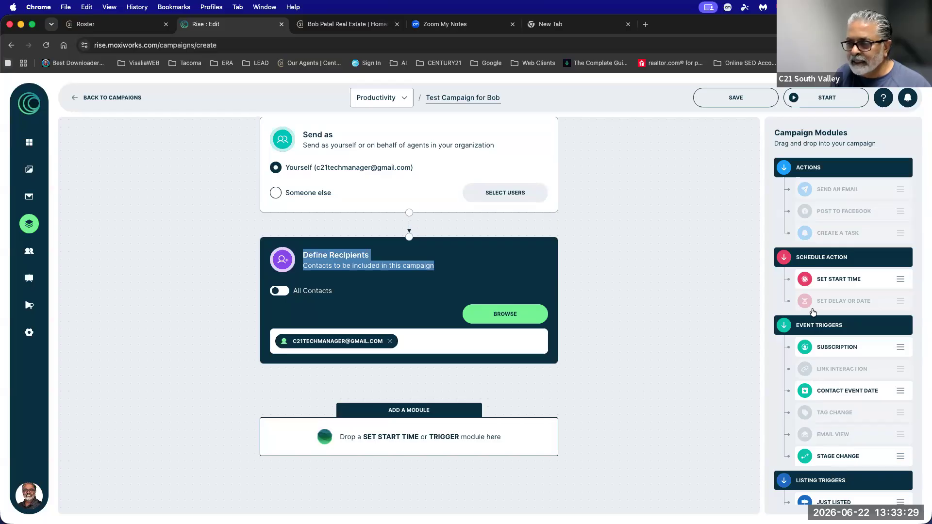
pyautogui.moveTo(837, 279); pyautogui.dragTo(468, 439)
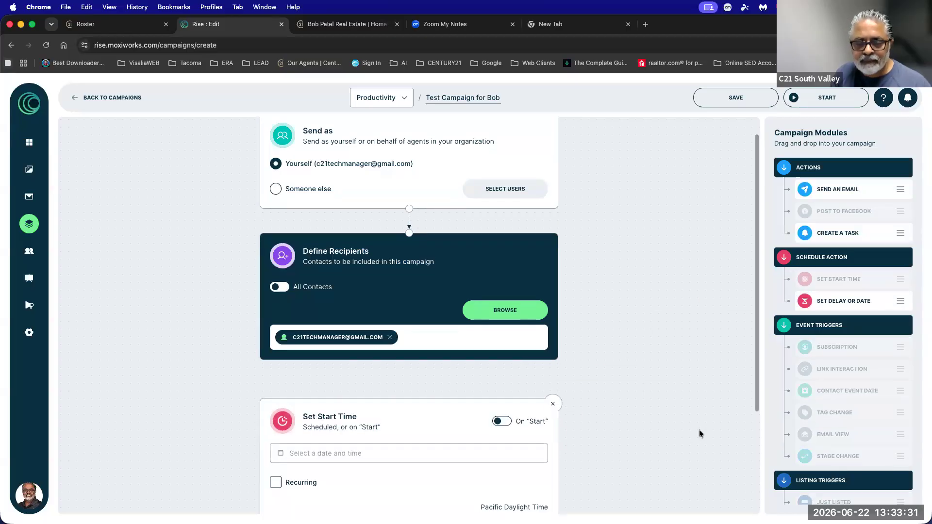
pyautogui.scroll(-3, 698, 429)
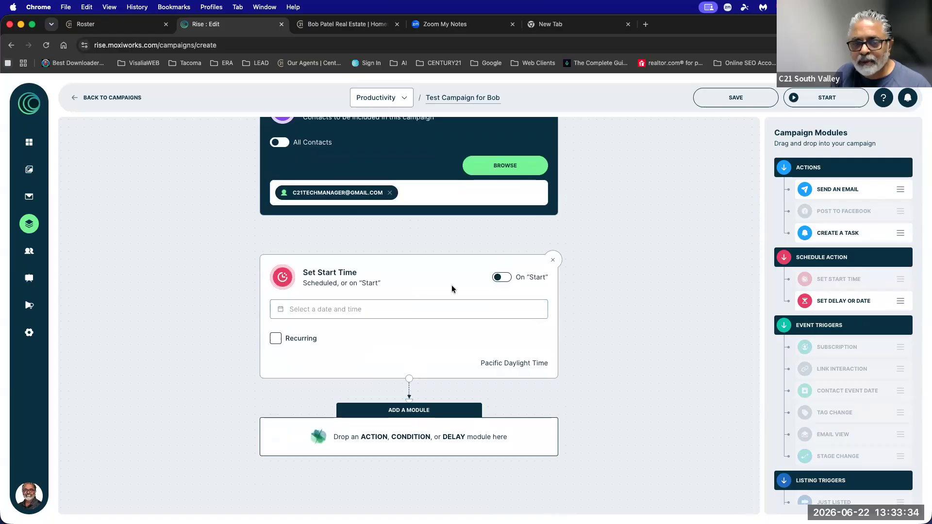
# Pick June 23, 11:00 AM, then switch the start step to On "Start", clearing the date.
pyautogui.click(372, 312)
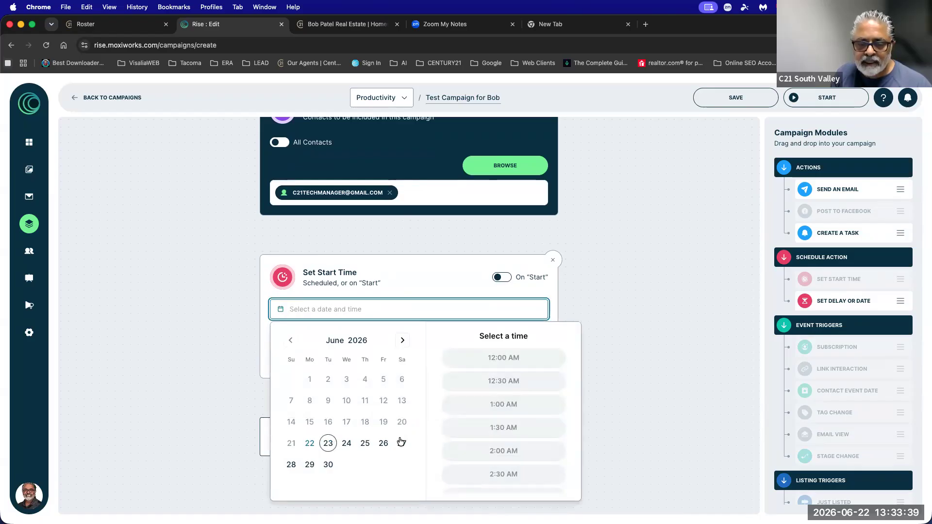
pyautogui.click(328, 443)
pyautogui.scroll(-5, 537, 427)
pyautogui.scroll(5, 509, 402)
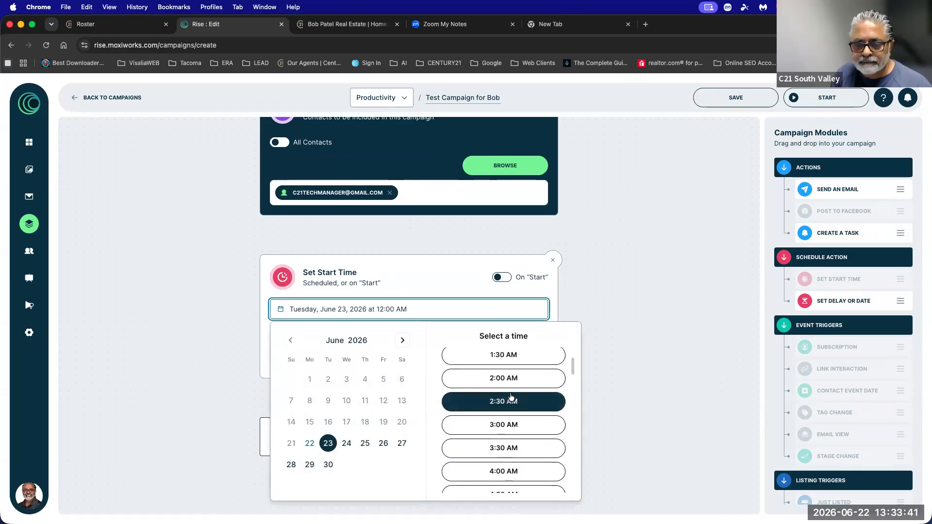
pyautogui.scroll(-7, 511, 397)
pyautogui.click(504, 372)
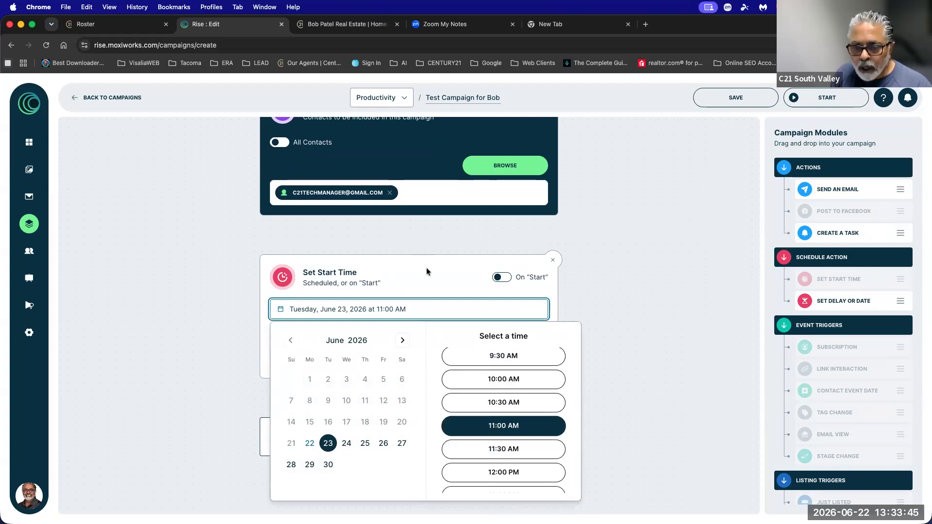
pyautogui.click(410, 270)
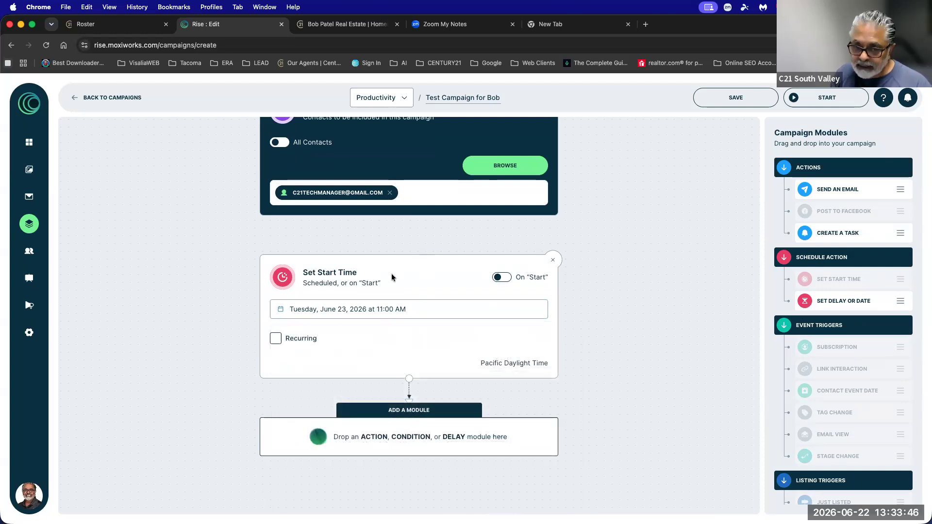
pyautogui.click(505, 280)
pyautogui.moveTo(833, 97)
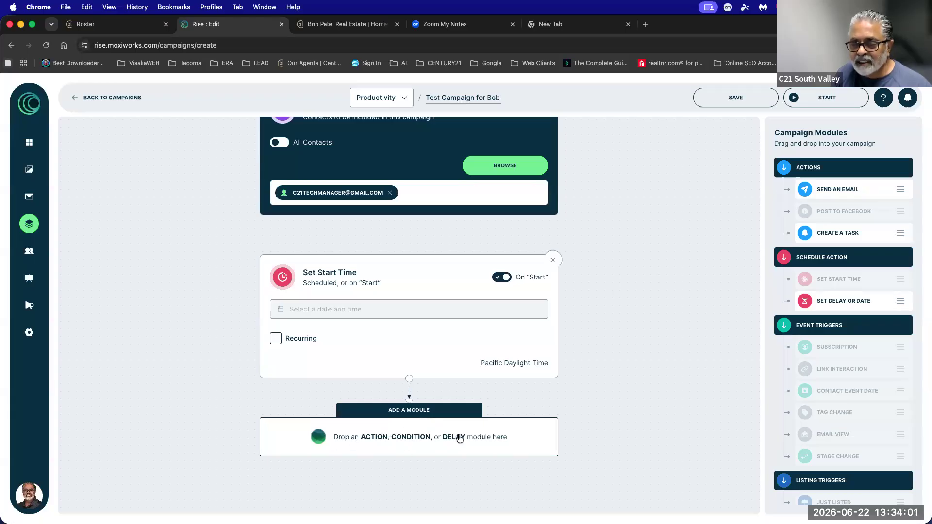
# Add a Send An Email module after Set Start Time using Training Email 06222026 - 1.
pyautogui.moveTo(834, 192); pyautogui.dragTo(448, 435)
pyautogui.click(427, 452)
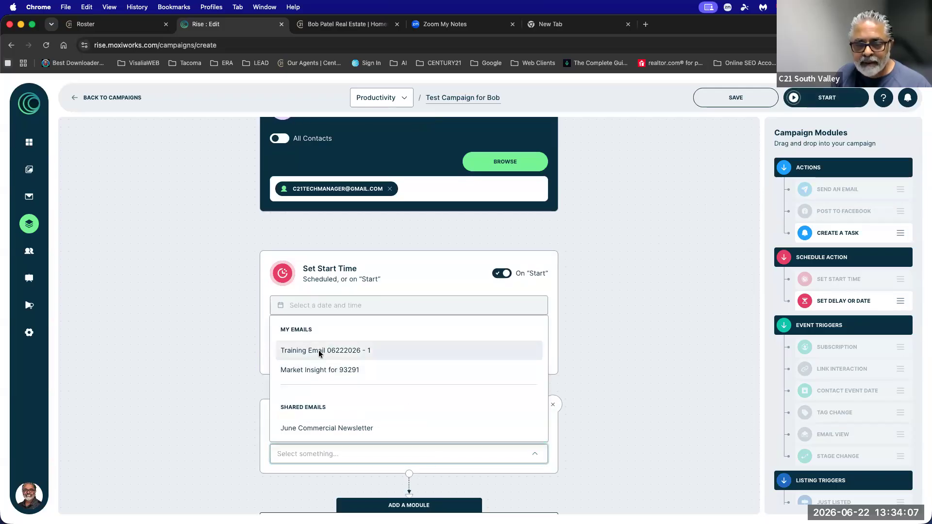
pyautogui.click(319, 352)
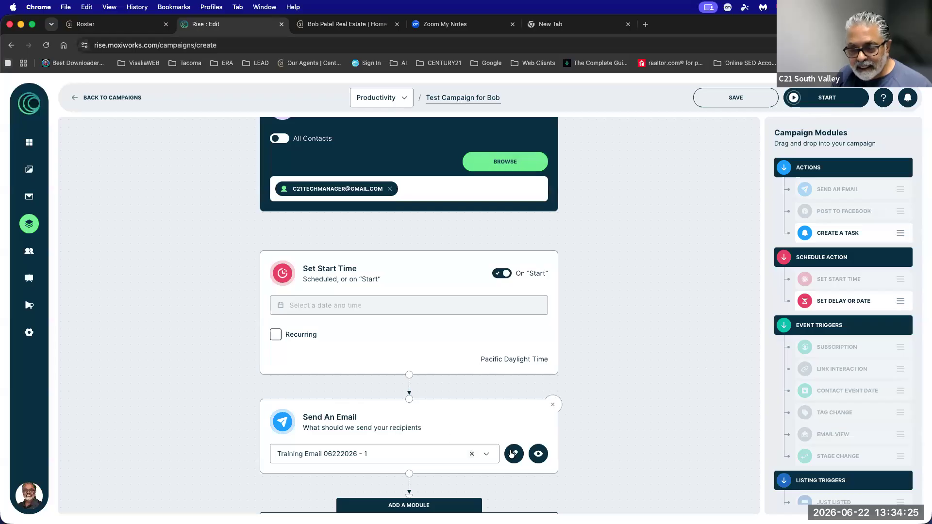
pyautogui.click(512, 454)
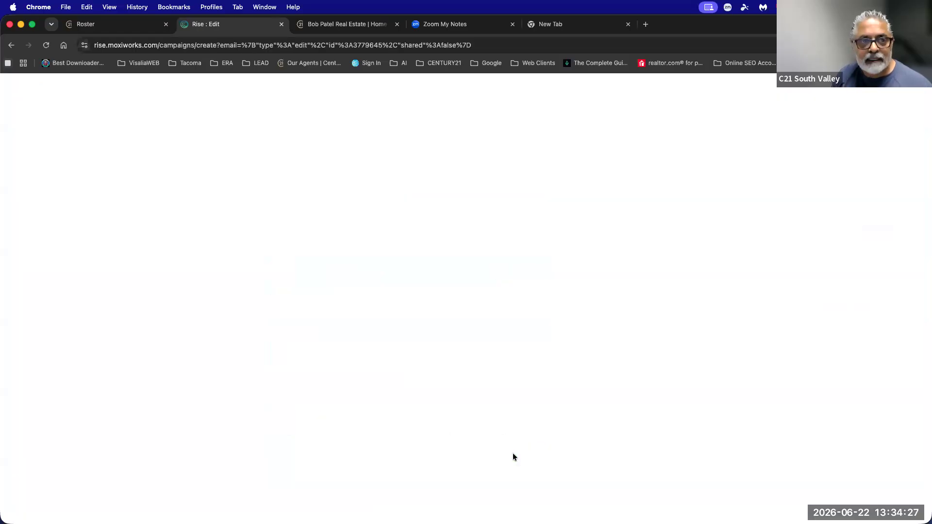
pyautogui.scroll(-10, 515, 449)
pyautogui.scroll(-4, 517, 444)
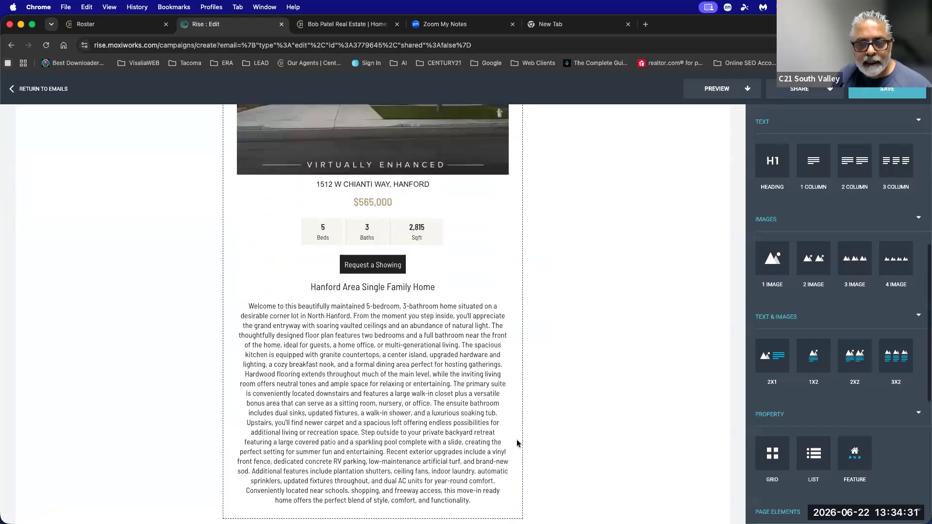
pyautogui.click(471, 319)
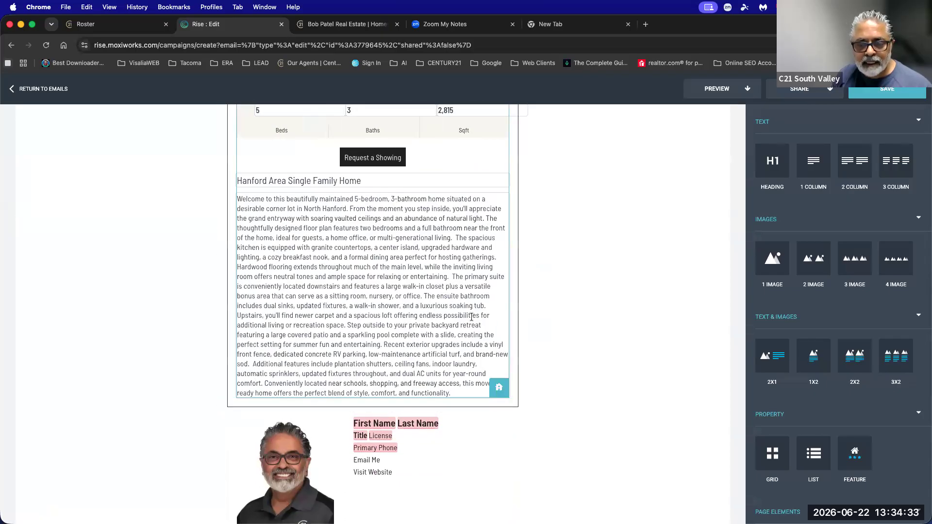
pyautogui.click(499, 388)
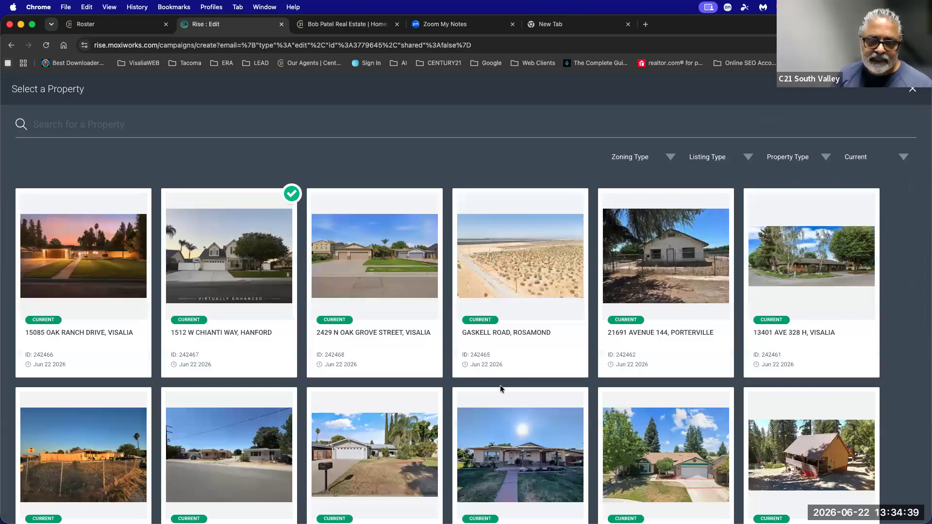
pyautogui.scroll(-5, 502, 389)
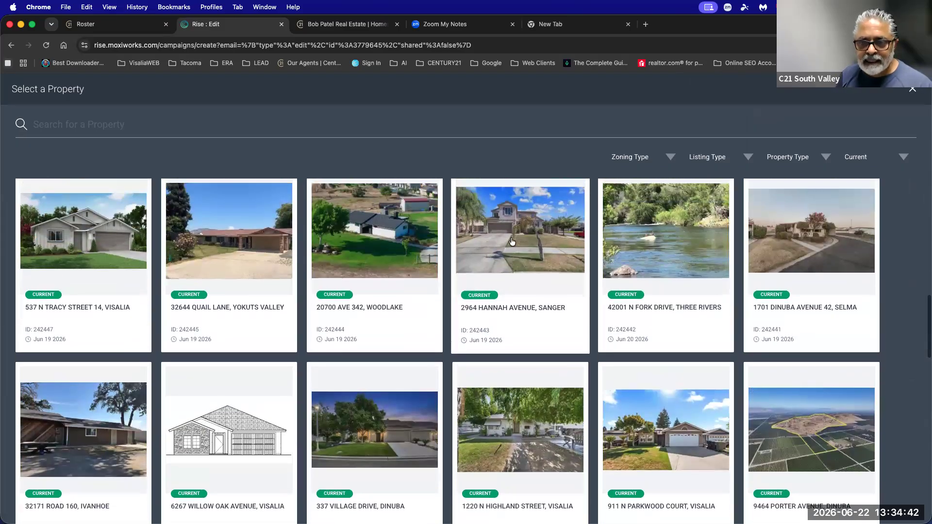
pyautogui.click(512, 240)
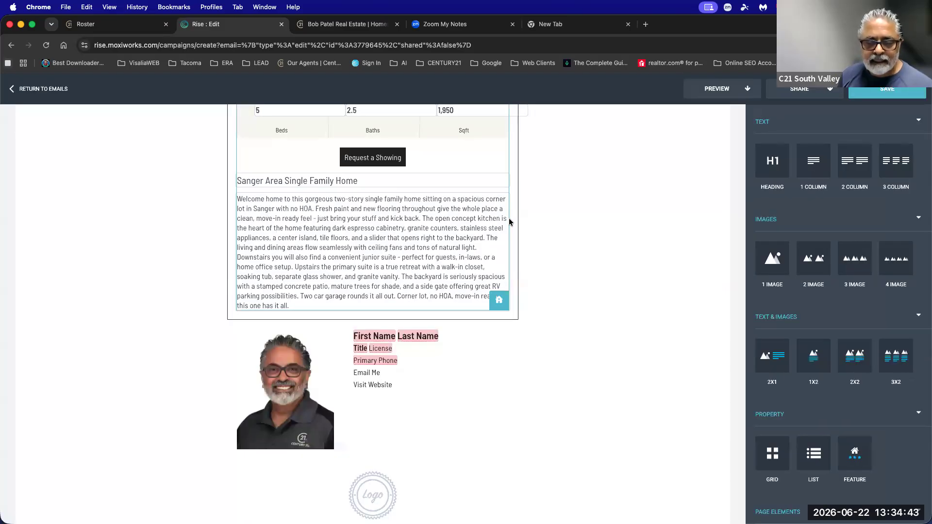
pyautogui.scroll(2, 528, 263)
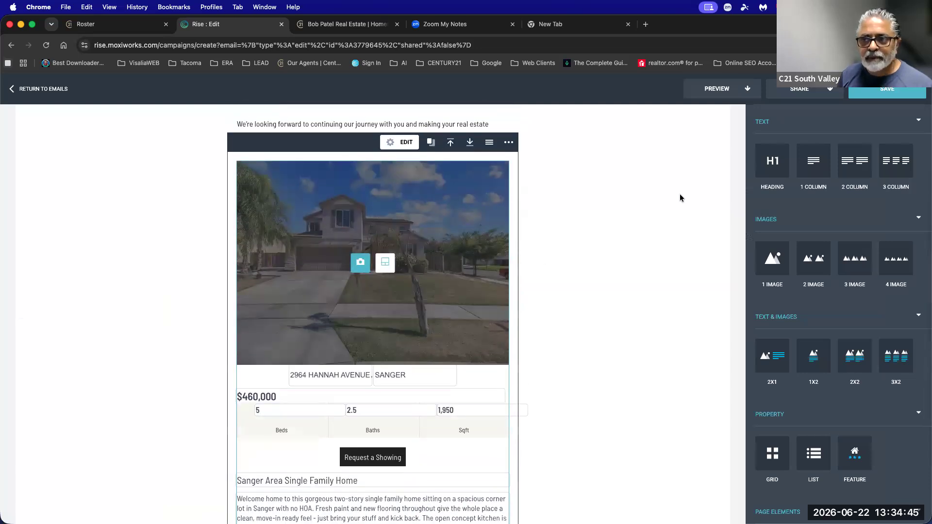
pyautogui.scroll(-1, 861, 109)
pyautogui.click(875, 94)
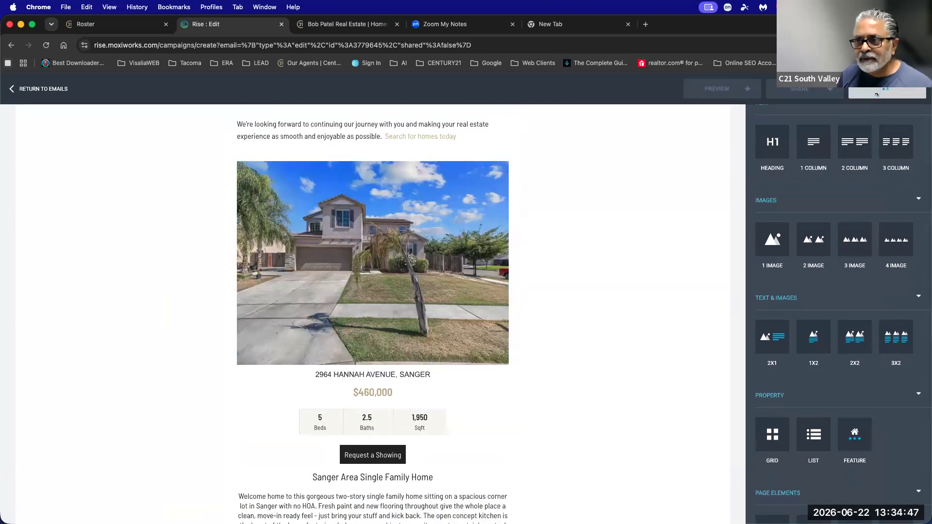
pyautogui.click(34, 88)
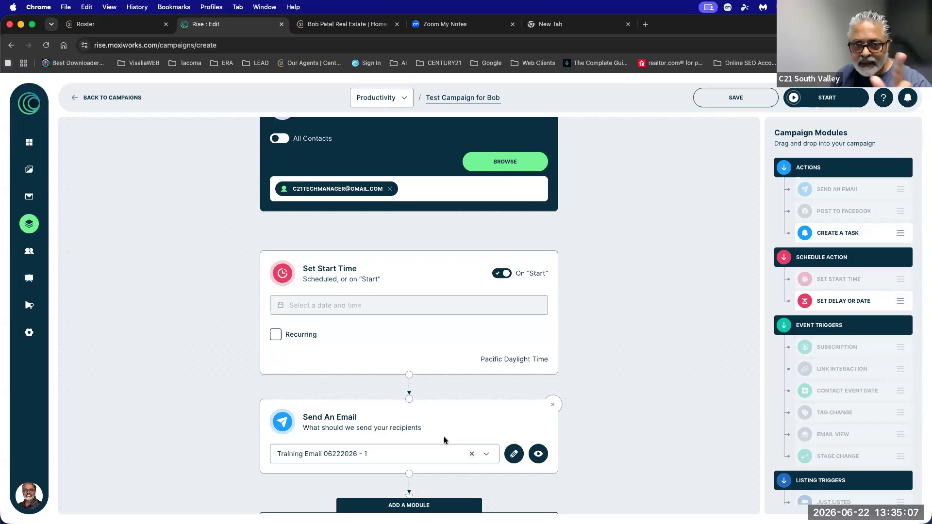
pyautogui.click(538, 454)
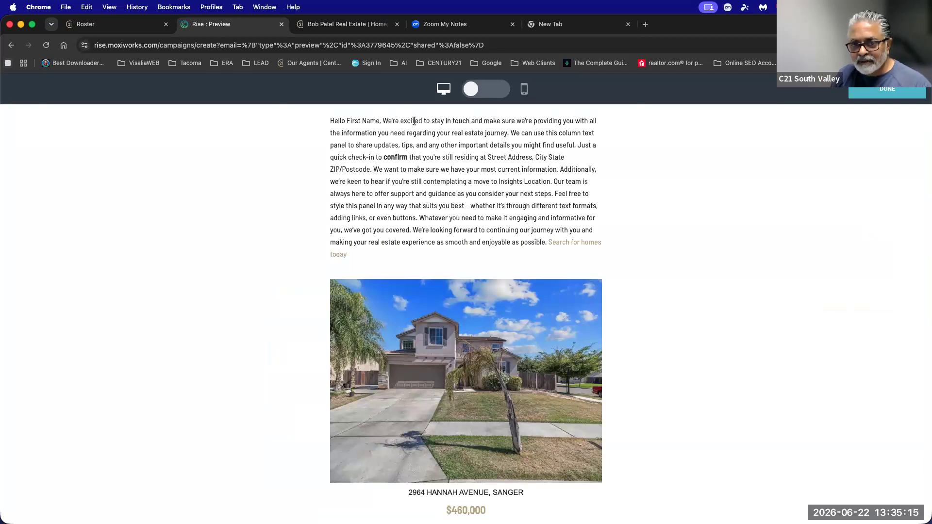
pyautogui.moveTo(331, 120); pyautogui.dragTo(617, 306)
pyautogui.scroll(-7, 622, 301)
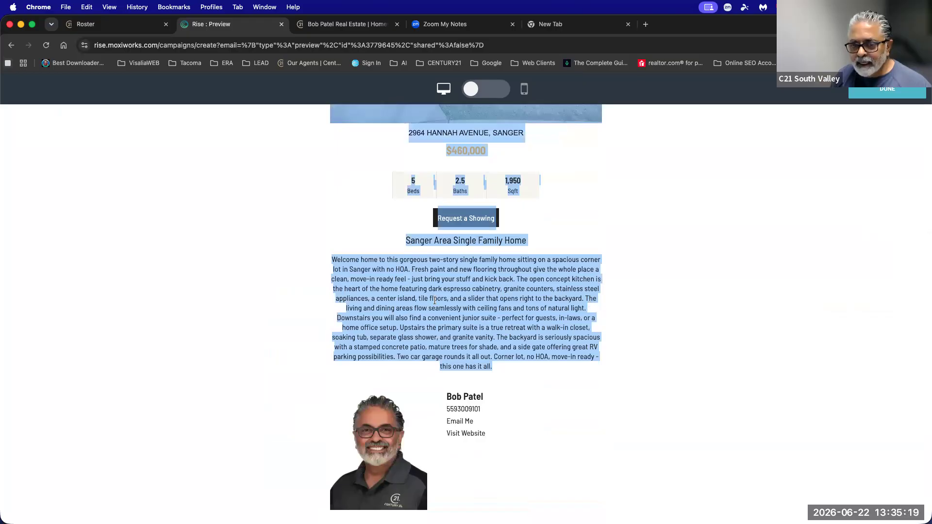
pyautogui.scroll(4, 849, 130)
pyautogui.scroll(2, 848, 132)
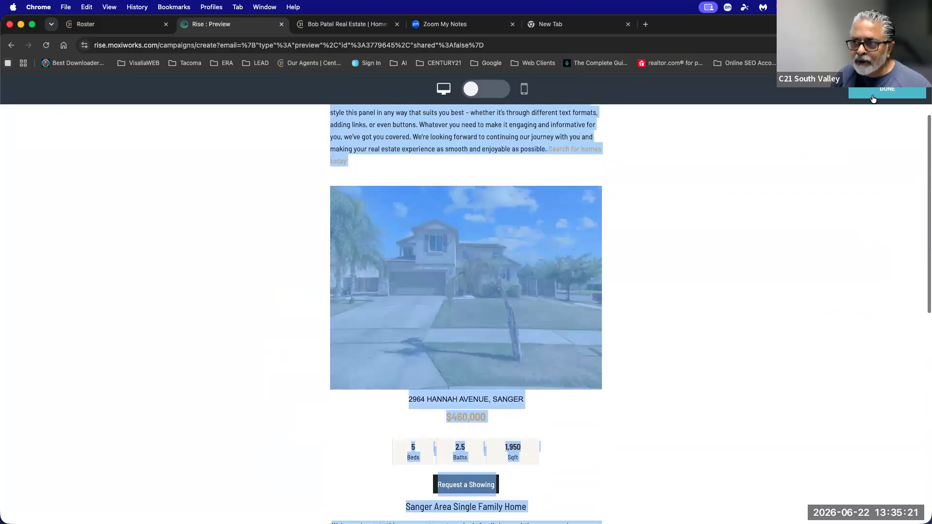
pyautogui.click(886, 90)
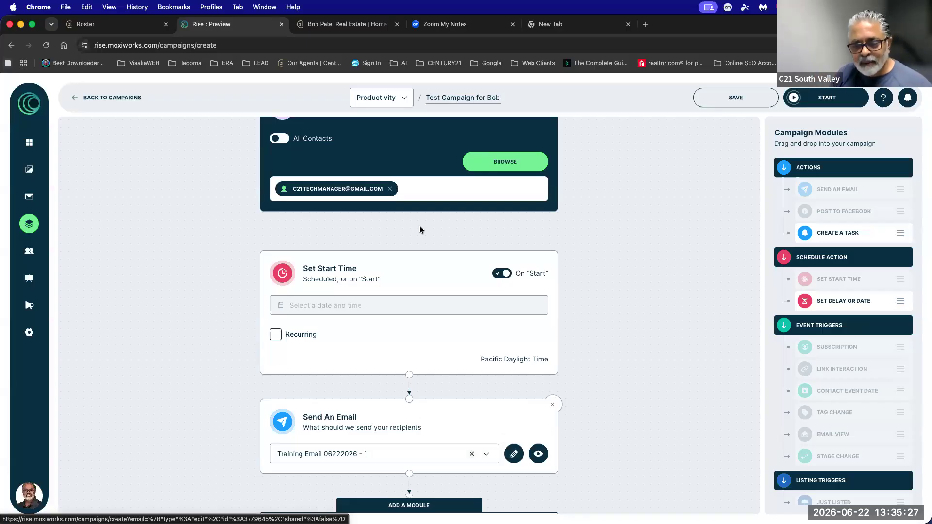
# Start Test Campaign for Bob and go back to the Campaigns list.
pyautogui.scroll(-2, 610, 347)
pyautogui.scroll(4, 610, 343)
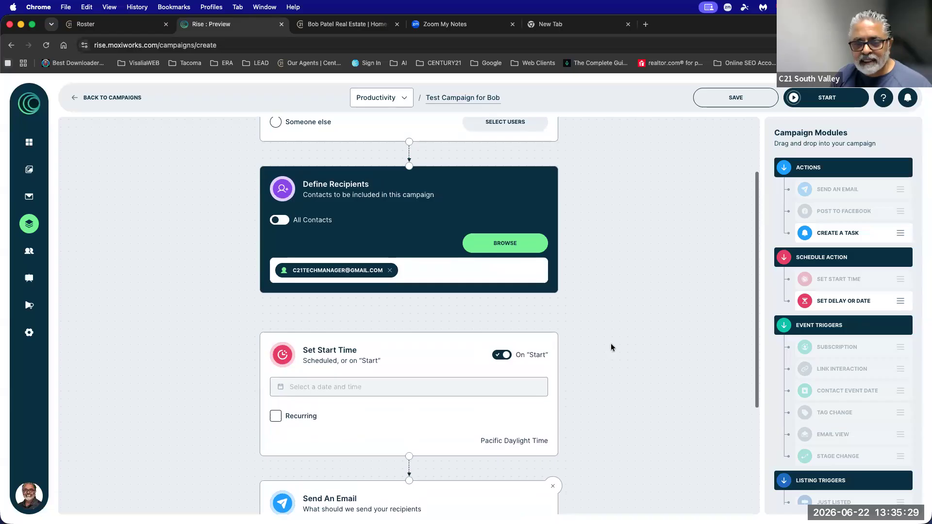
pyautogui.click(819, 98)
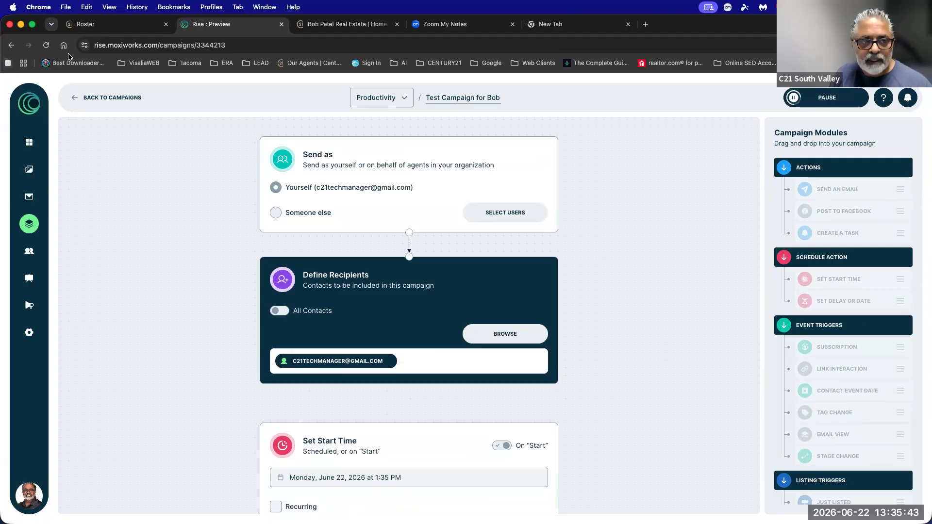
pyautogui.click(102, 97)
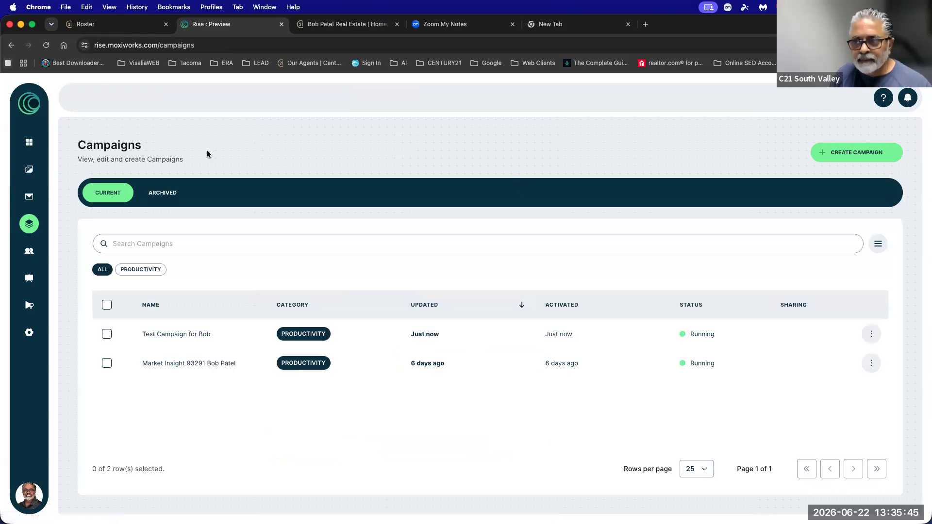
# Create another custom campaign in the Productivity category and select its default title.
pyautogui.click(827, 154)
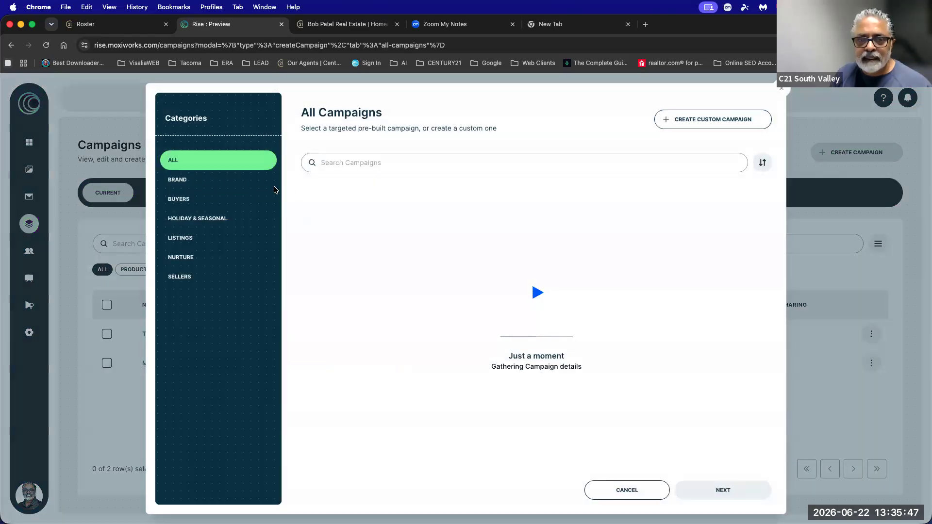
pyautogui.click(700, 122)
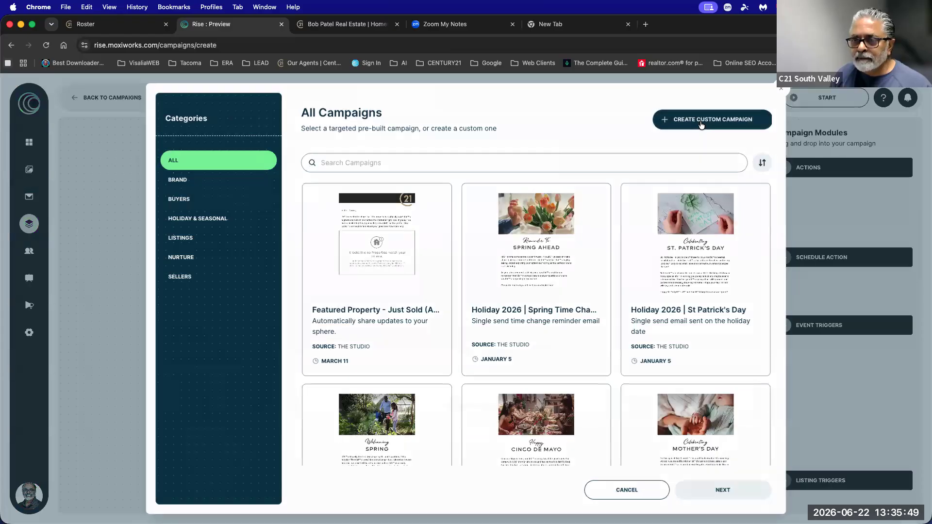
pyautogui.click(391, 97)
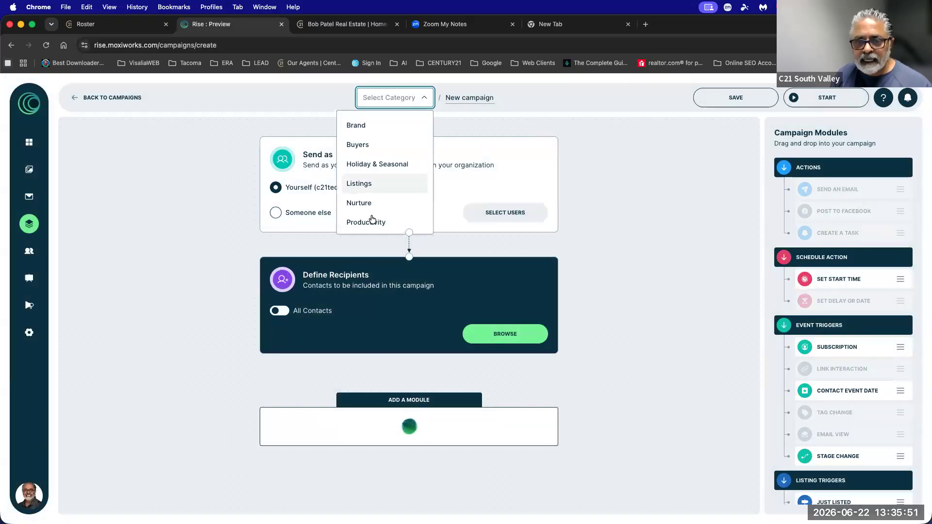
pyautogui.click(366, 221)
pyautogui.moveTo(440, 98); pyautogui.dragTo(496, 99)
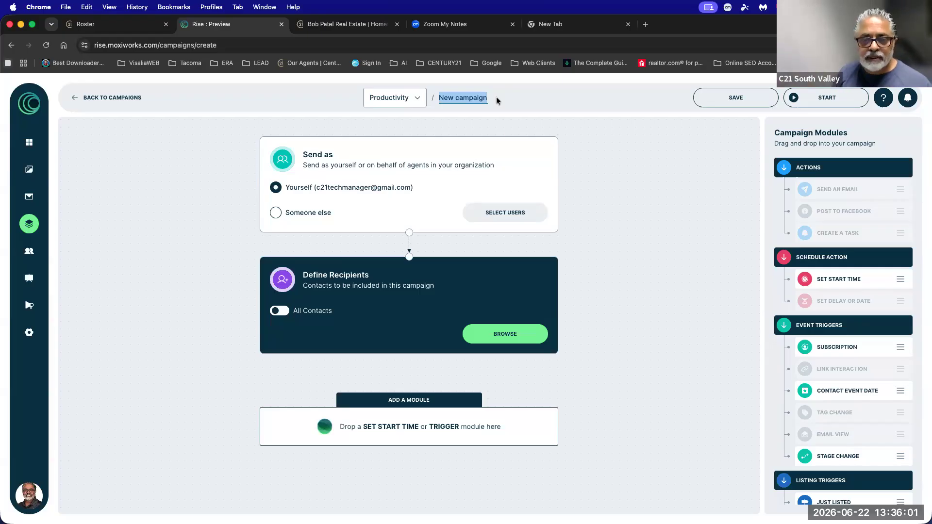
# Add the first contact from Contacts as the campaign's recipient.
pyautogui.click(503, 338)
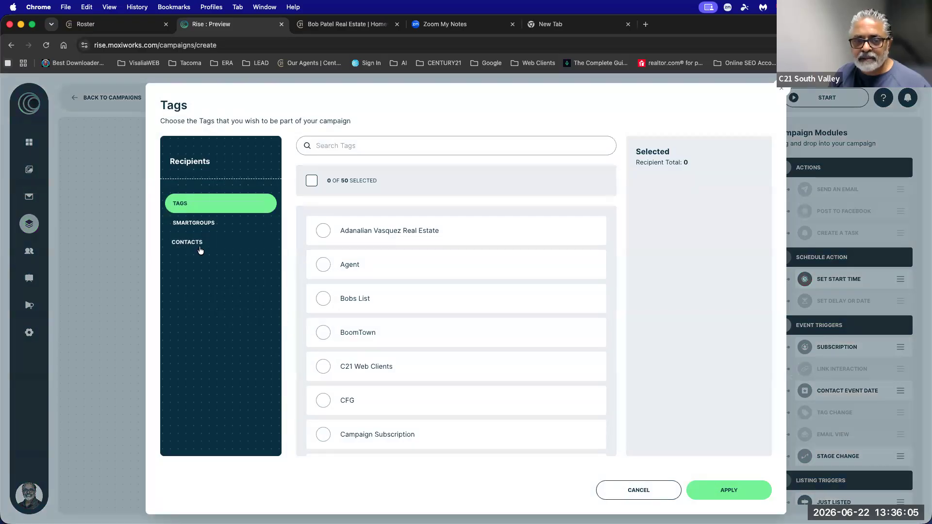
pyautogui.click(189, 242)
pyautogui.click(491, 240)
pyautogui.click(746, 491)
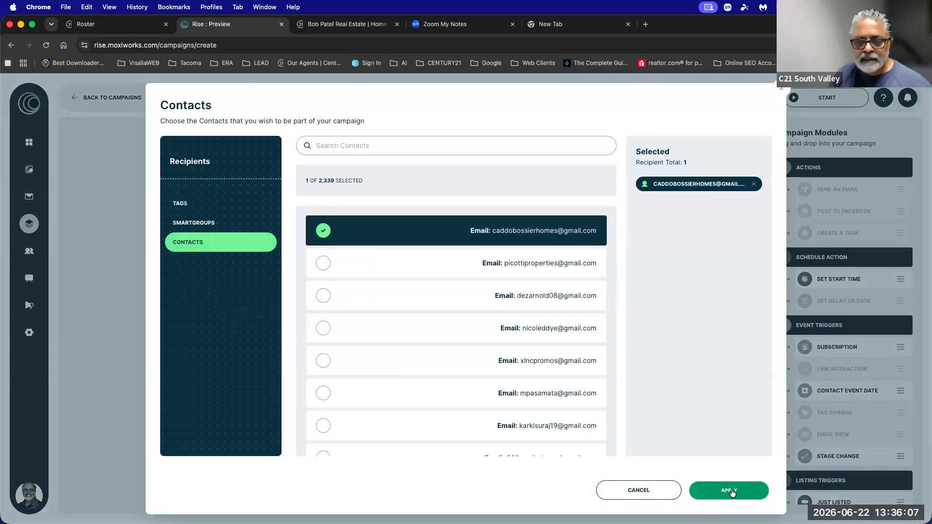
# Add a Set Start Time step set to begin On "Start".
pyautogui.moveTo(834, 296); pyautogui.dragTo(454, 447)
pyautogui.click(502, 425)
pyautogui.scroll(-3, 503, 436)
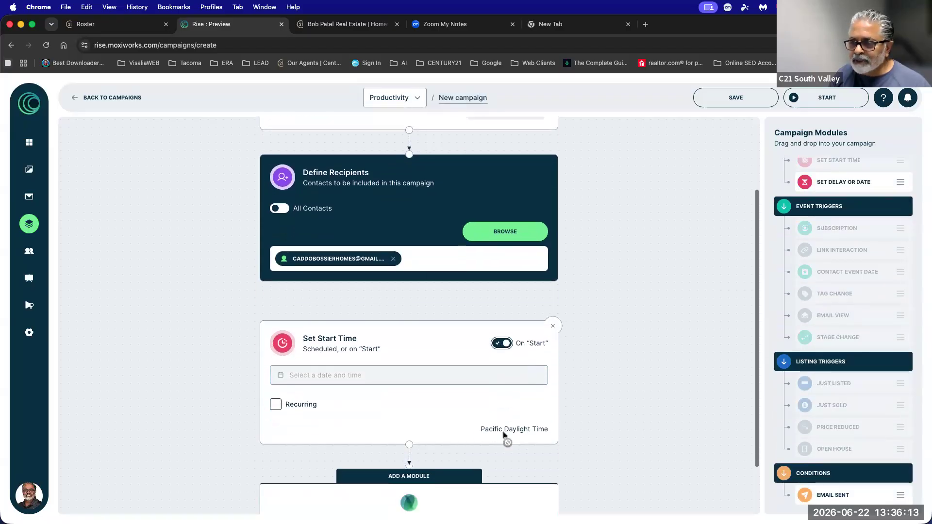
pyautogui.scroll(2, 851, 183)
pyautogui.scroll(2, 825, 183)
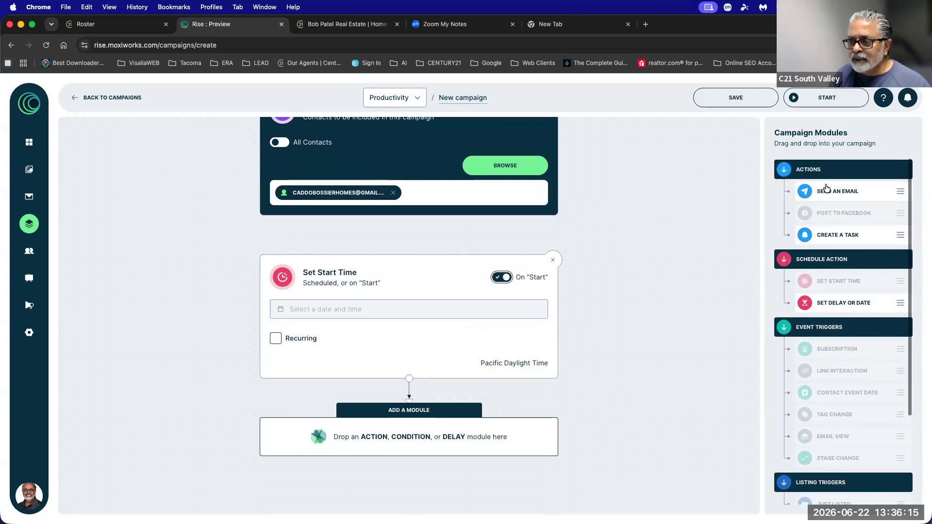
# Add a Send An Email step sending Training Email 06222026 - 1 and open it for editing.
pyautogui.moveTo(825, 189); pyautogui.dragTo(457, 438)
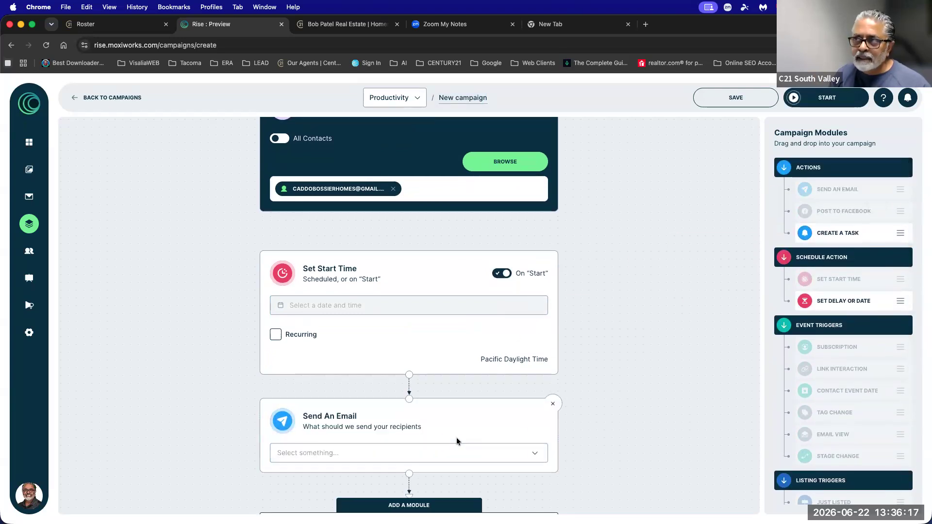
pyautogui.click(457, 453)
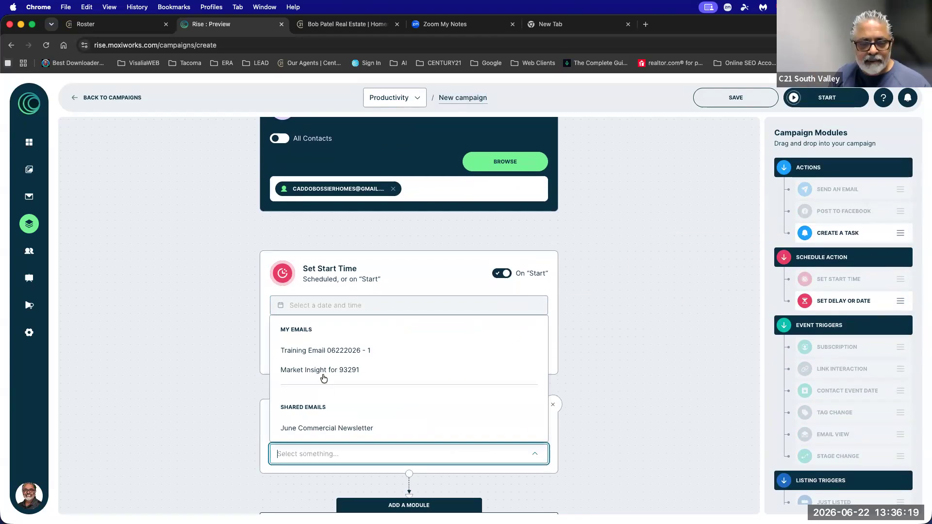
pyautogui.click(323, 351)
pyautogui.scroll(-2, 608, 357)
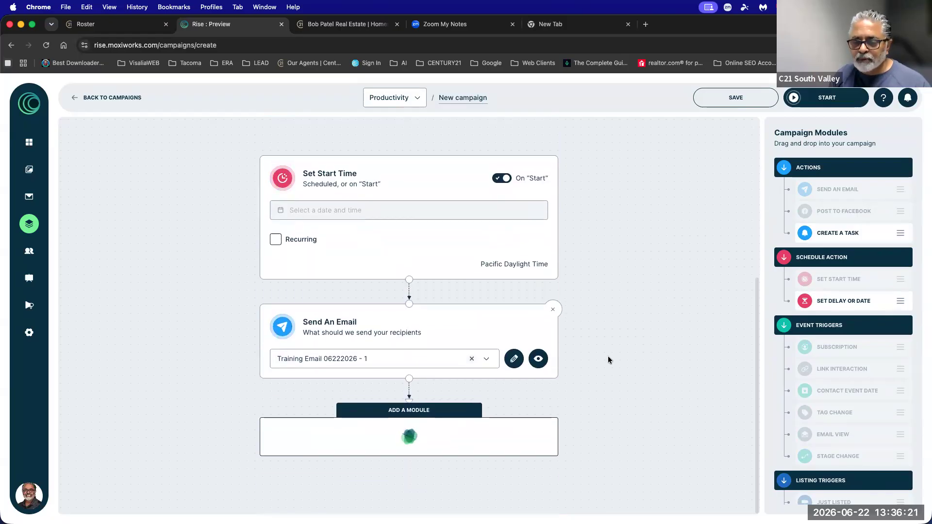
pyautogui.click(513, 358)
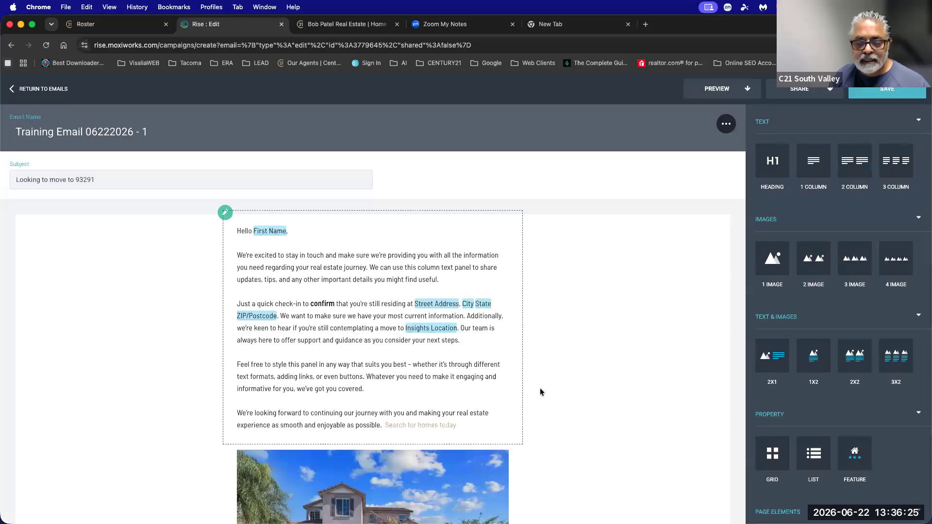
pyautogui.scroll(-7, 540, 388)
pyautogui.scroll(2, 540, 388)
pyautogui.click(476, 364)
pyautogui.scroll(-6, 476, 360)
pyautogui.click(499, 331)
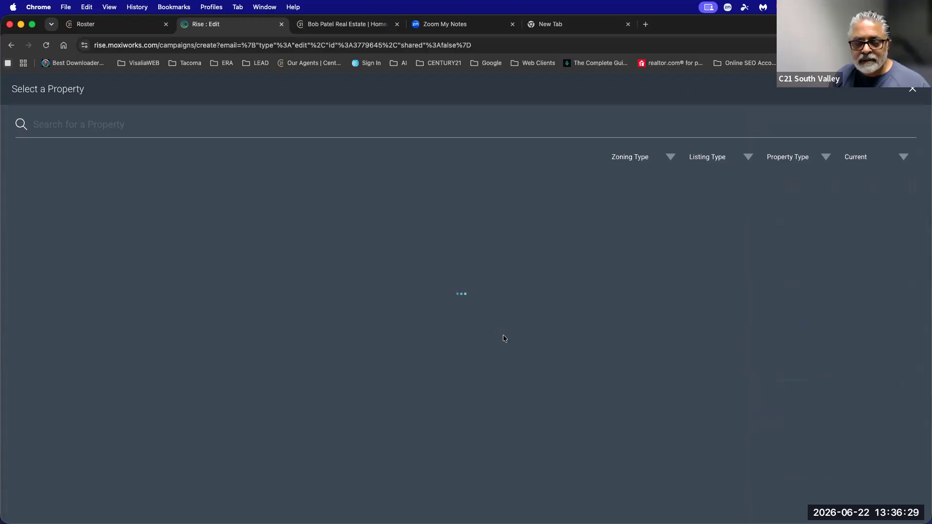
pyautogui.scroll(-20, 520, 365)
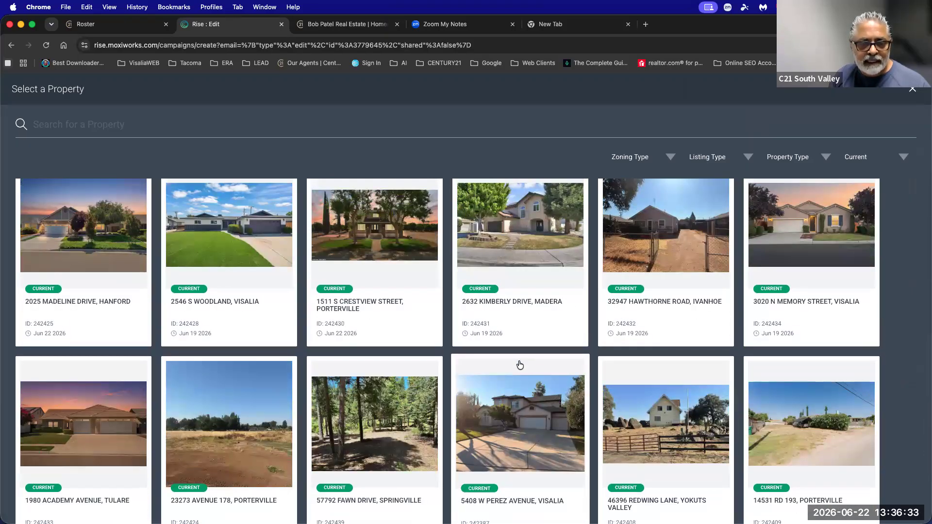
pyautogui.click(361, 225)
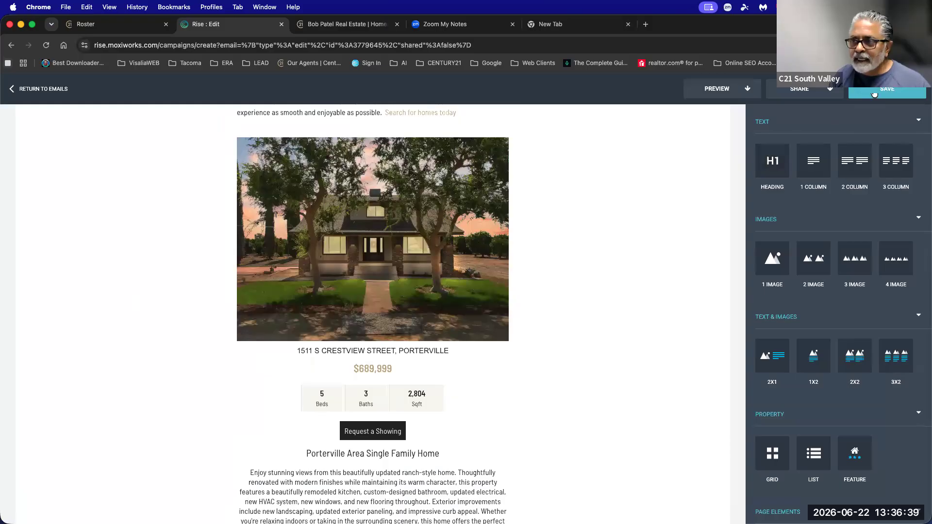
pyautogui.click(40, 92)
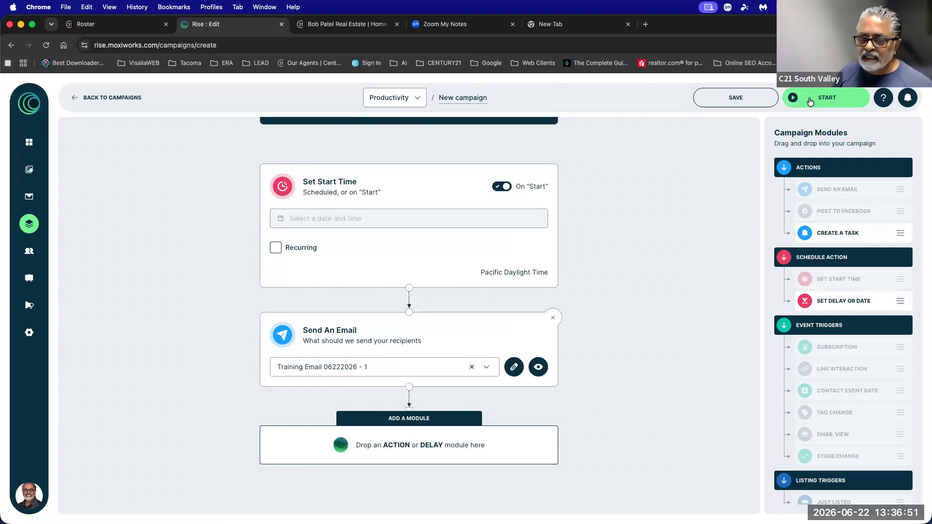
# Leave the campaign builder without saving and start a new email from the Emails list.
pyautogui.click(77, 99)
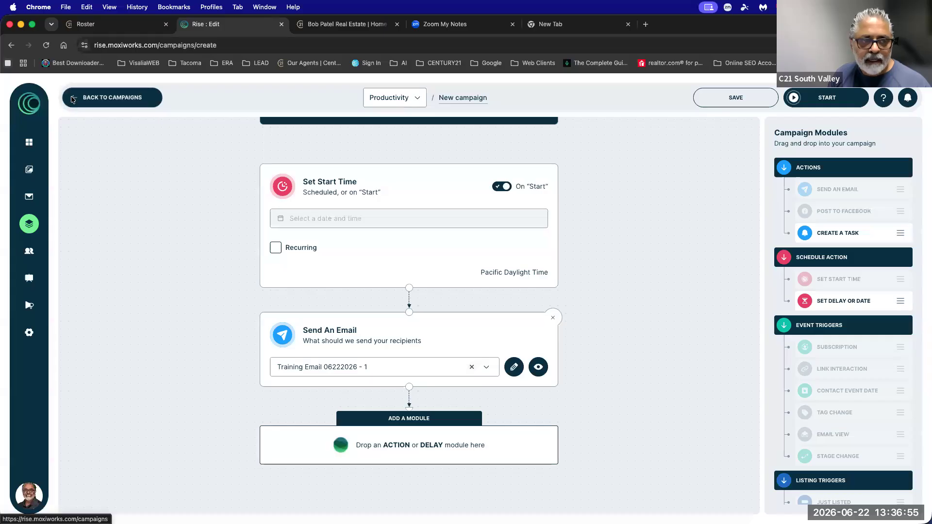
pyautogui.click(508, 144)
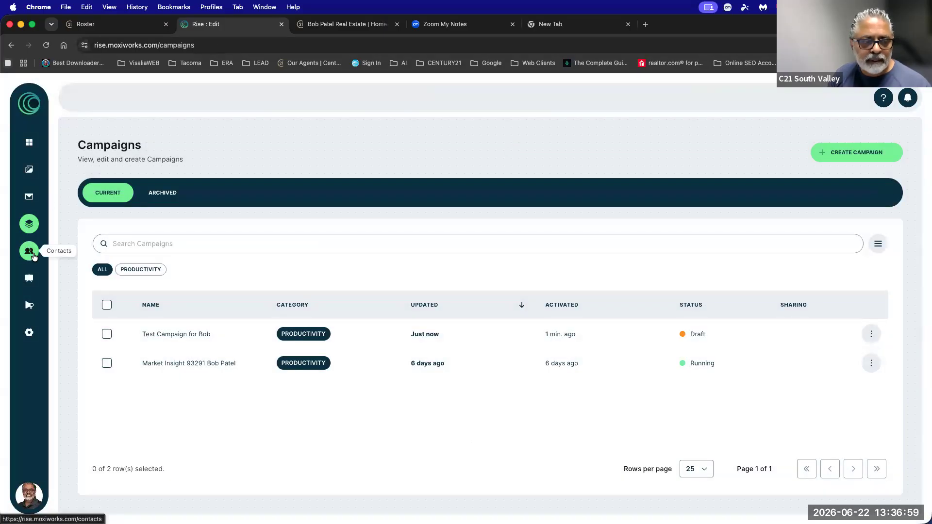
pyautogui.click(26, 197)
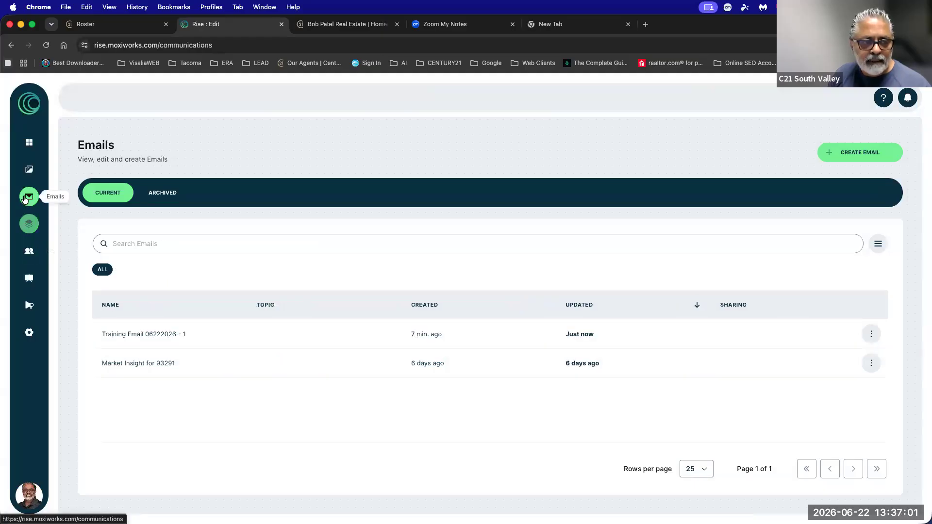
pyautogui.click(848, 152)
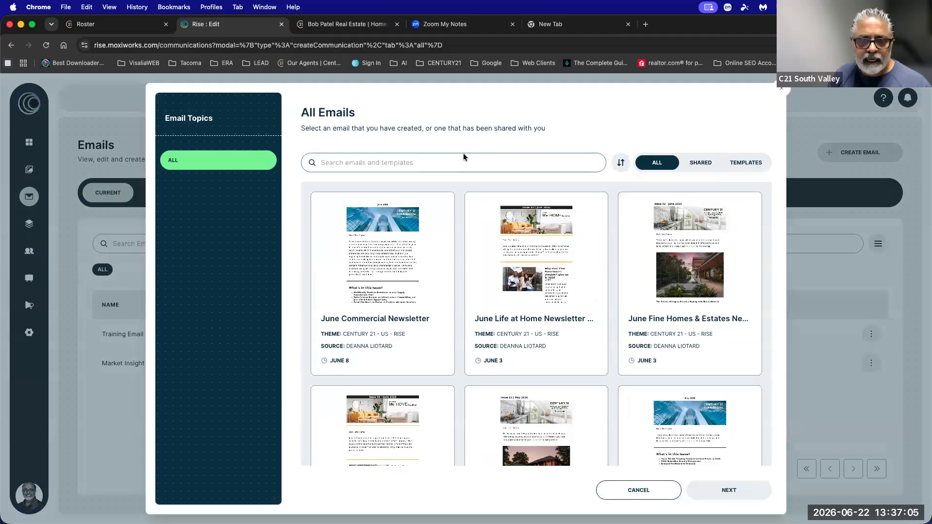
# Search the Shared emails for "market" and choose the Market Insights template.
pyautogui.click(715, 167)
pyautogui.click(464, 158)
pyautogui.write('market')
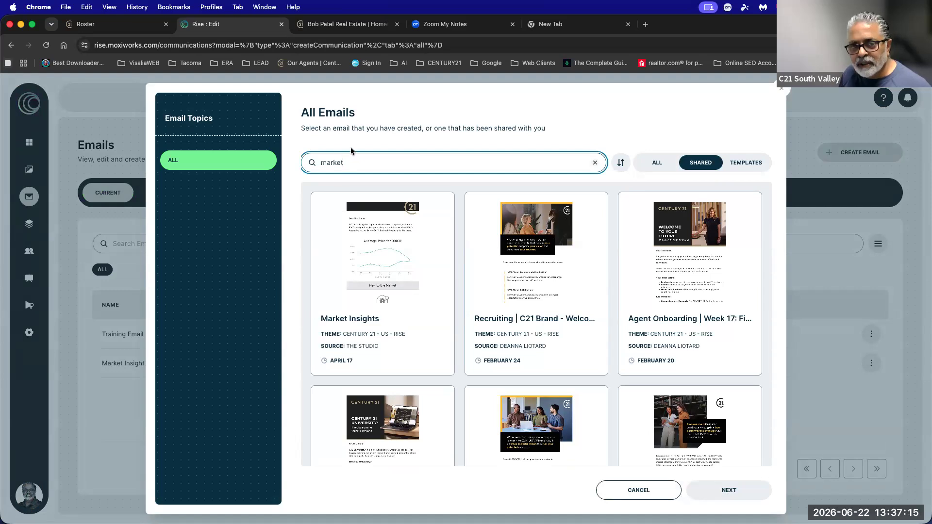
pyautogui.moveTo(348, 160); pyautogui.dragTo(315, 162)
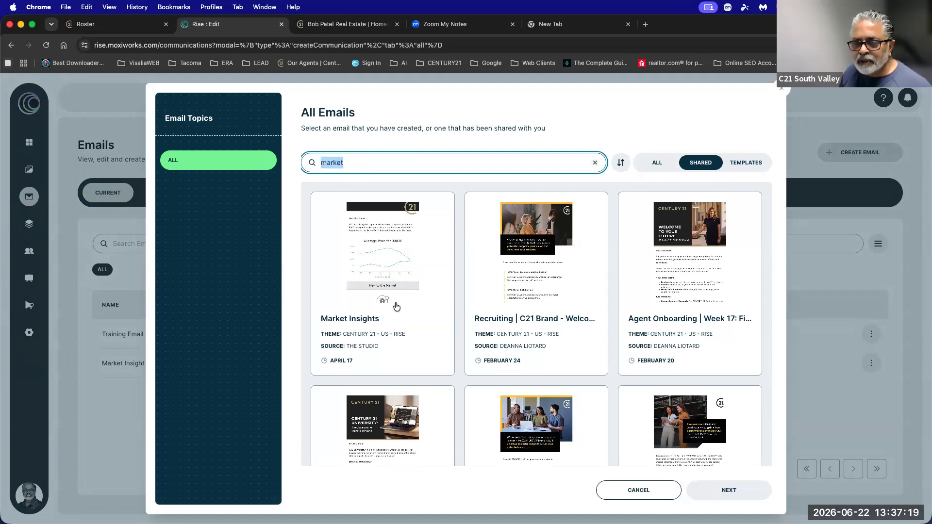
pyautogui.click(390, 254)
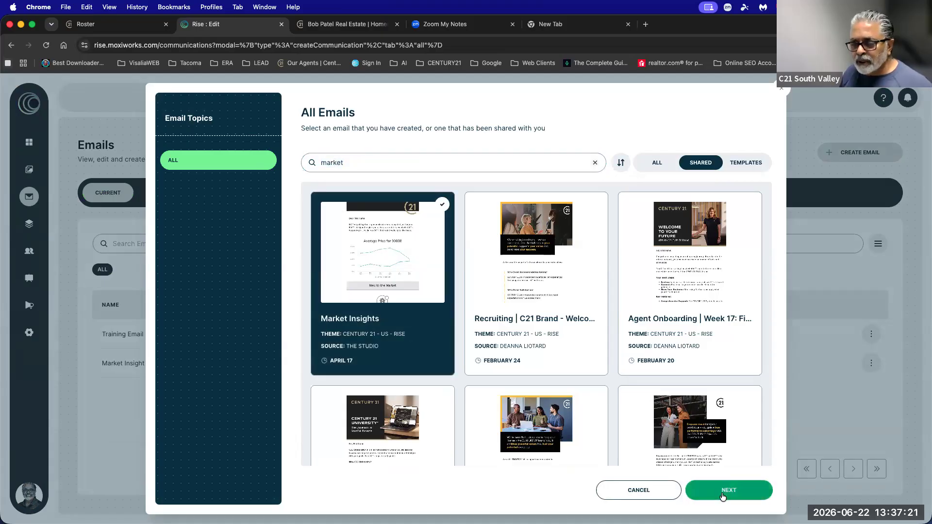
pyautogui.click(723, 495)
# Name the new email "Market Insight for 93291".
pyautogui.click(336, 309)
pyautogui.write('mar')
pyautogui.press('BackSpace')
pyautogui.write('Market Insight for 93291')
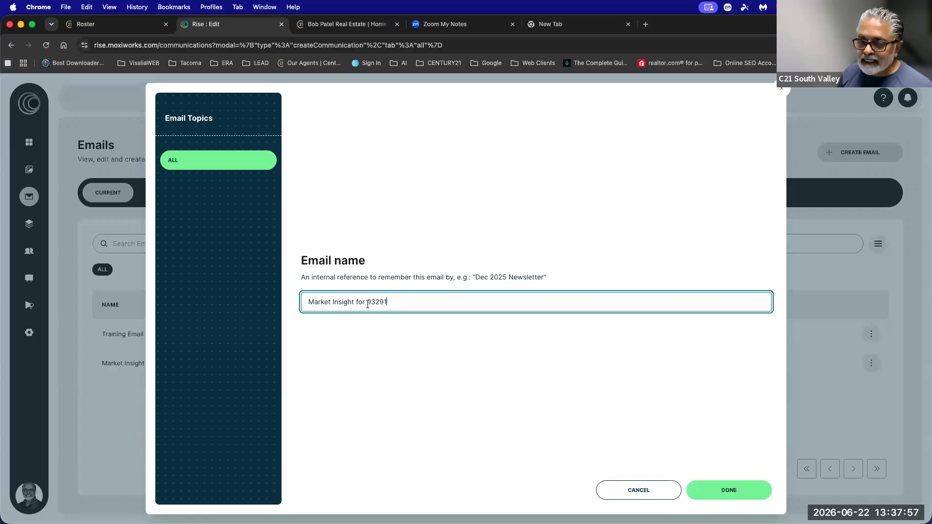
pyautogui.moveTo(367, 302); pyautogui.dragTo(307, 303)
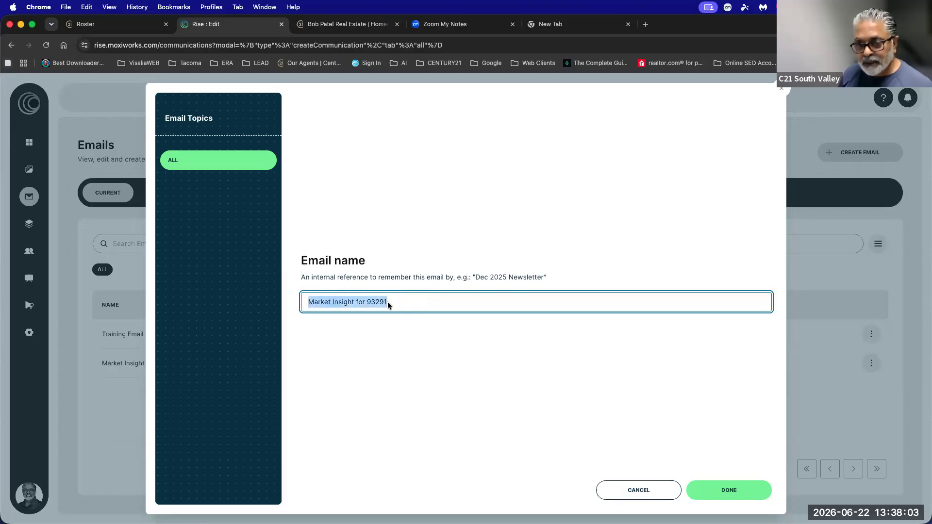
# Create the email and add a Last Name placeholder so the greeting reads "Dear First Name Last Name".
pyautogui.click(727, 494)
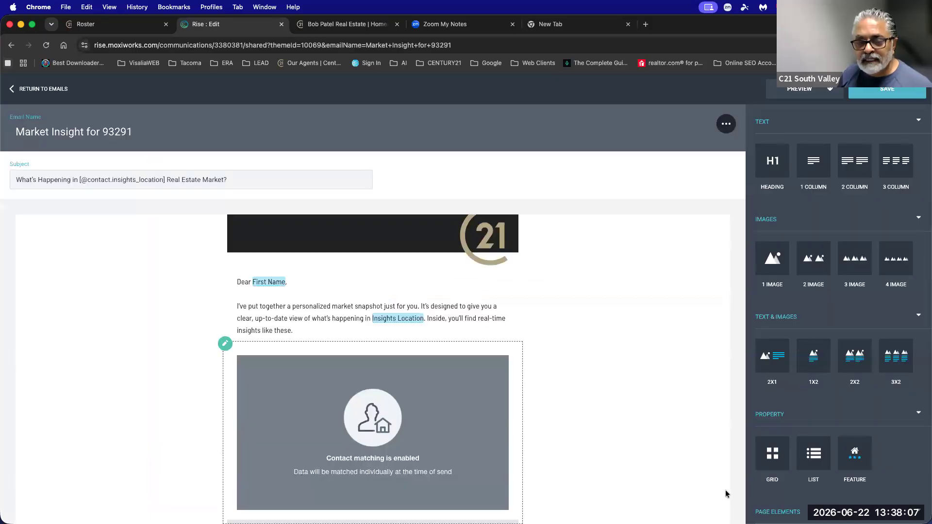
pyautogui.click(314, 307)
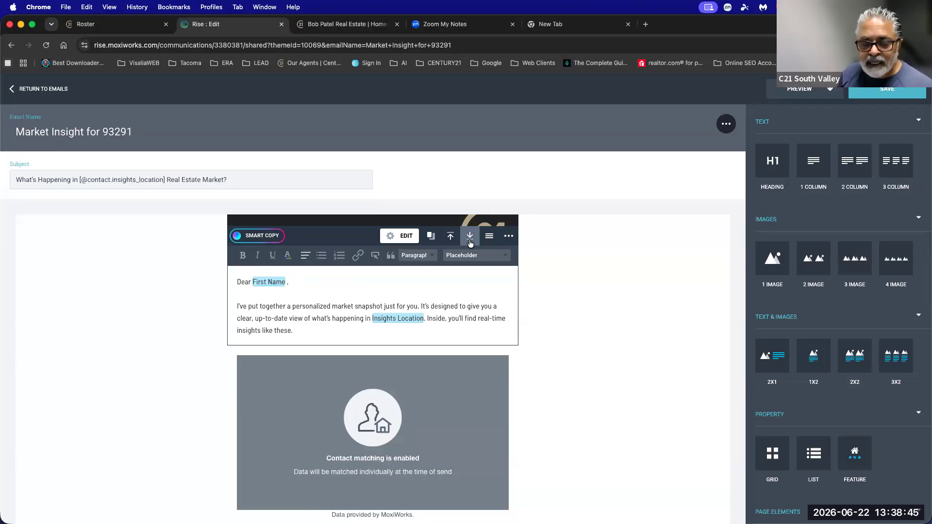
pyautogui.click(468, 258)
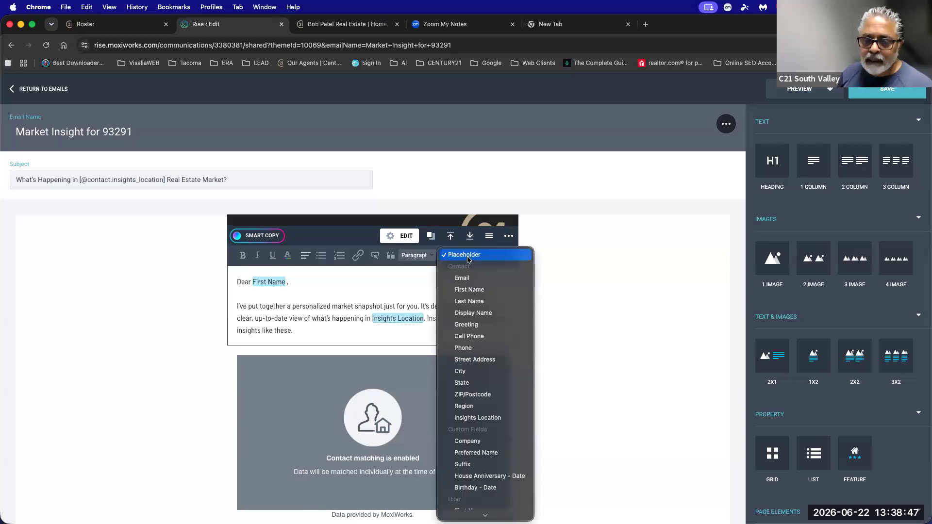
pyautogui.click(466, 301)
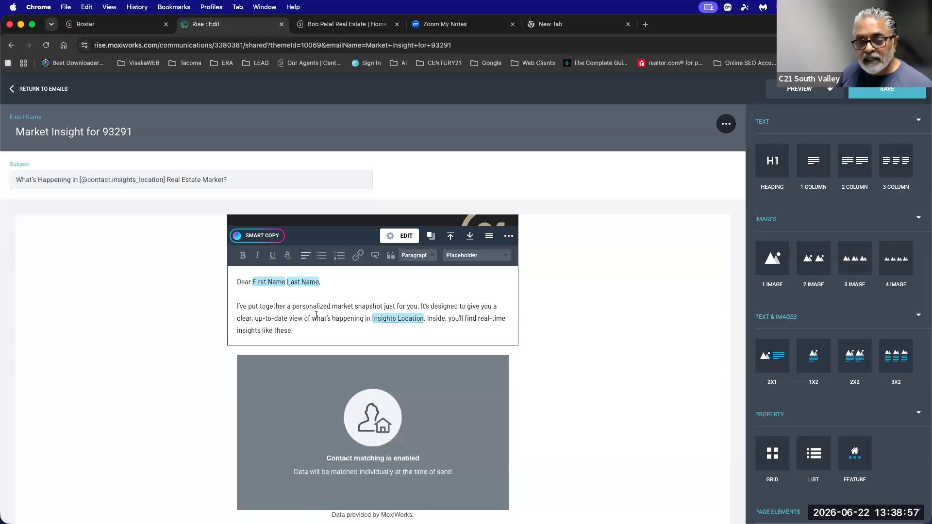
pyautogui.scroll(-3, 639, 395)
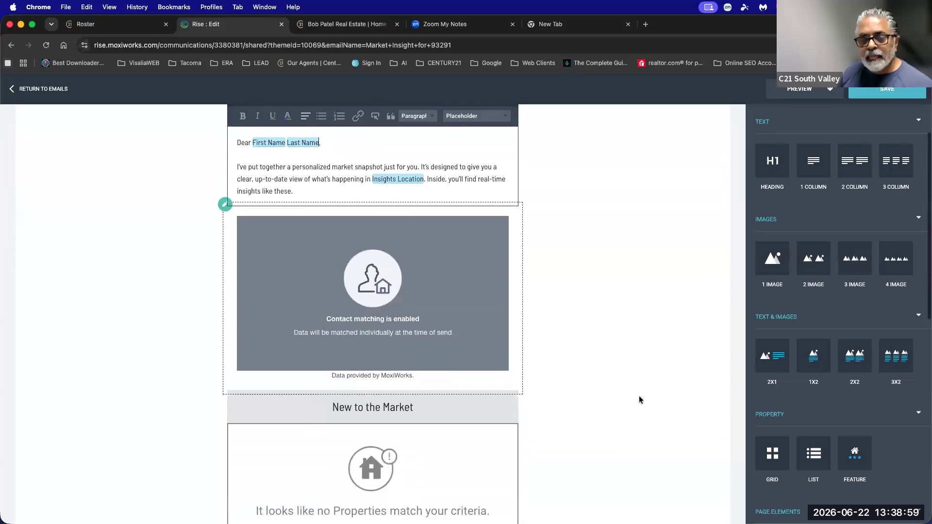
pyautogui.click(334, 177)
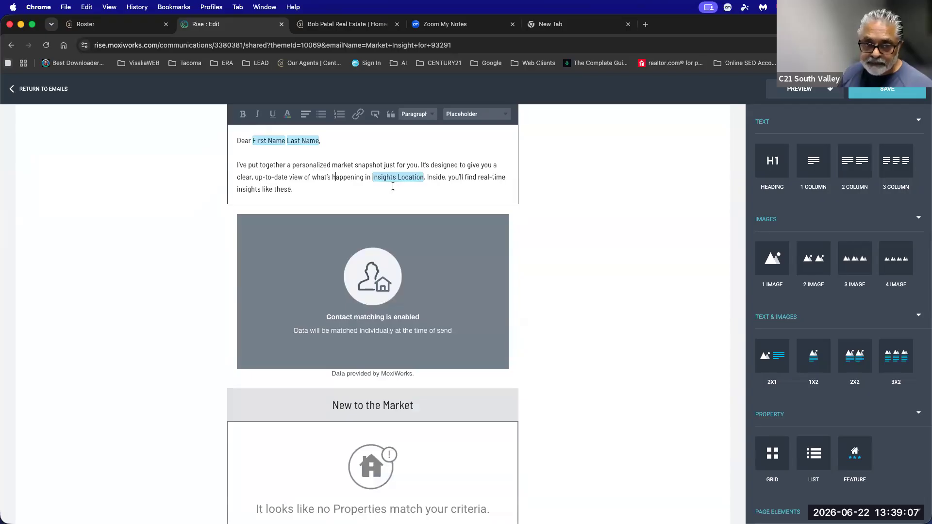
pyautogui.click(401, 273)
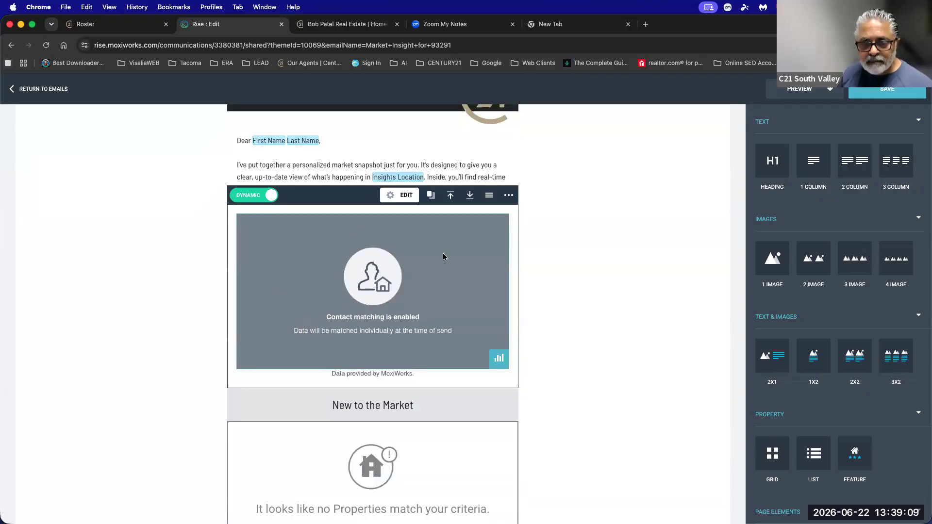
pyautogui.moveTo(339, 318); pyautogui.dragTo(457, 342)
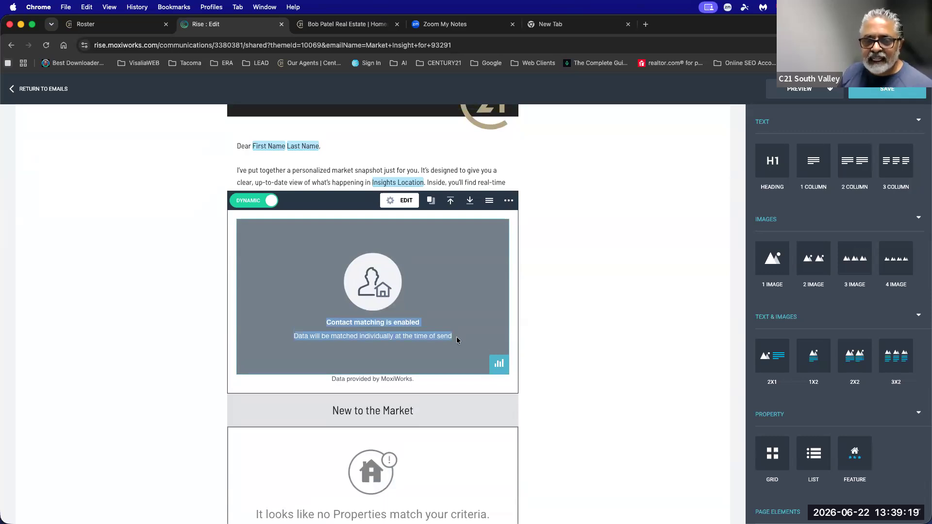
pyautogui.click(250, 201)
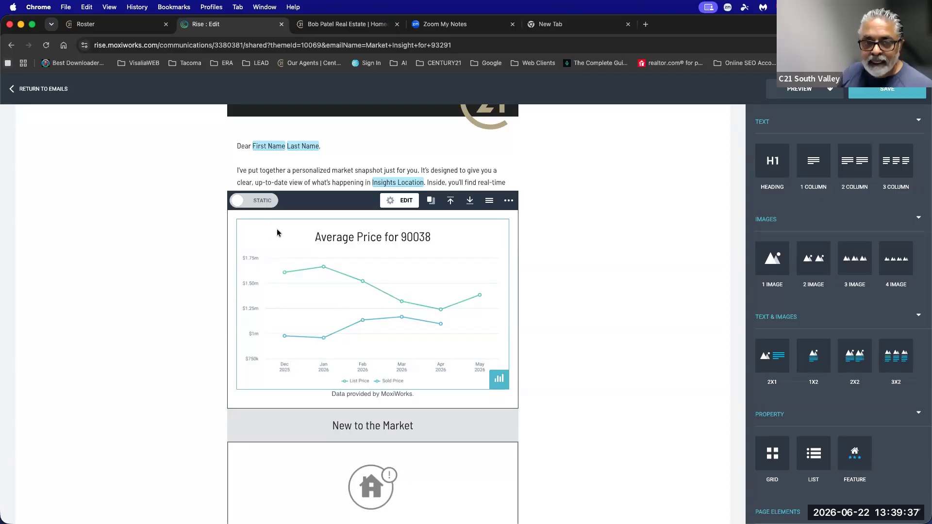
pyautogui.click(257, 202)
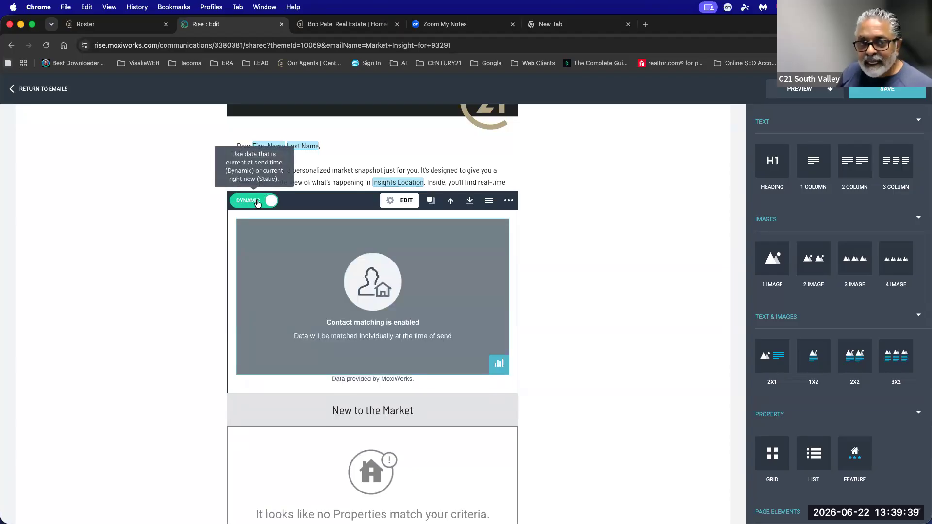
pyautogui.scroll(-1, 257, 204)
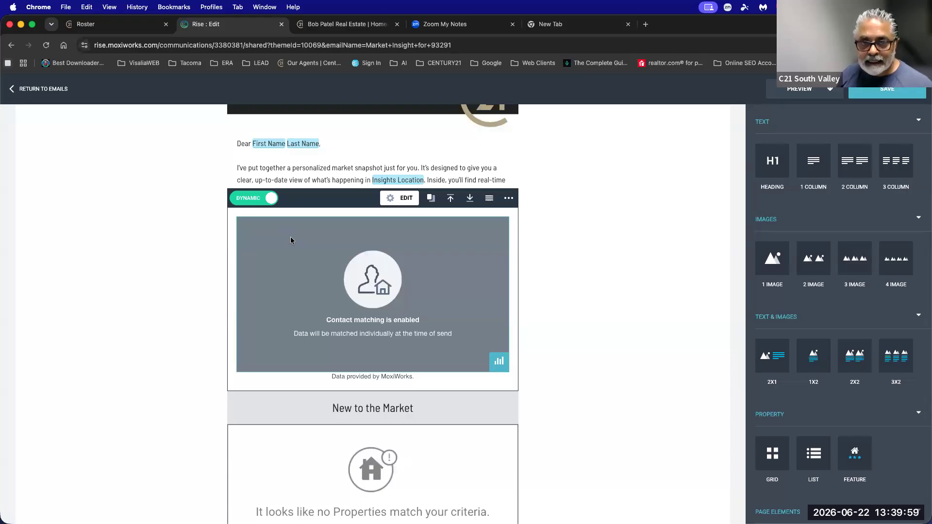
pyautogui.scroll(3, 290, 238)
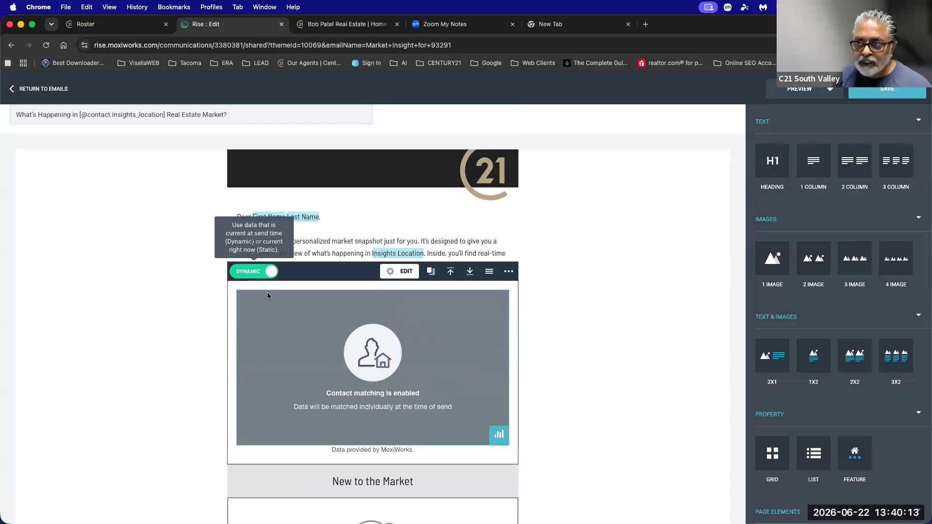
# Set the chart's data set to List vs Sold Price % after trying several alternatives.
pyautogui.click(498, 435)
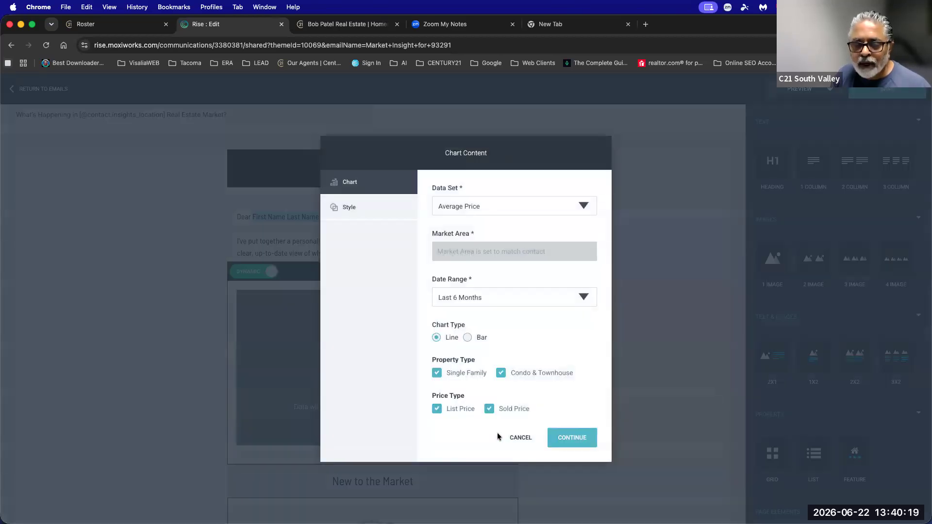
pyautogui.click(458, 210)
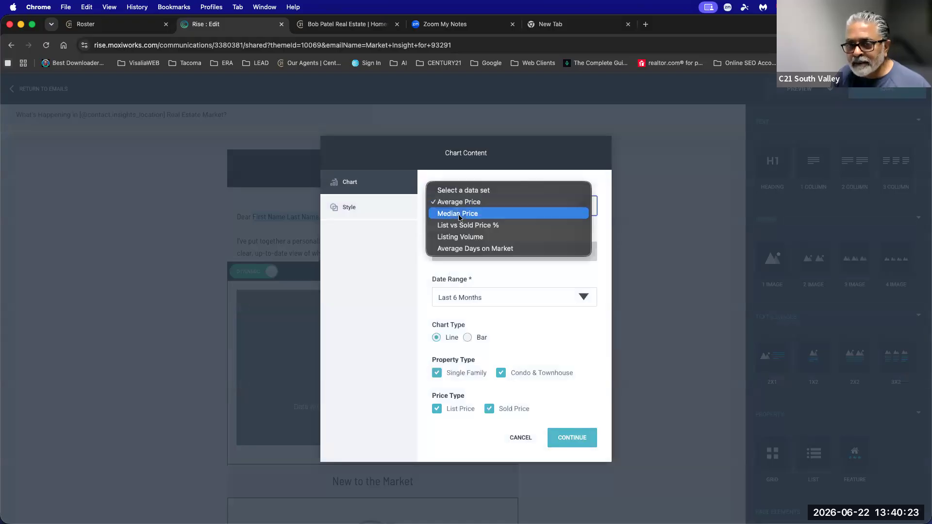
pyautogui.click(458, 214)
pyautogui.click(455, 208)
pyautogui.click(459, 227)
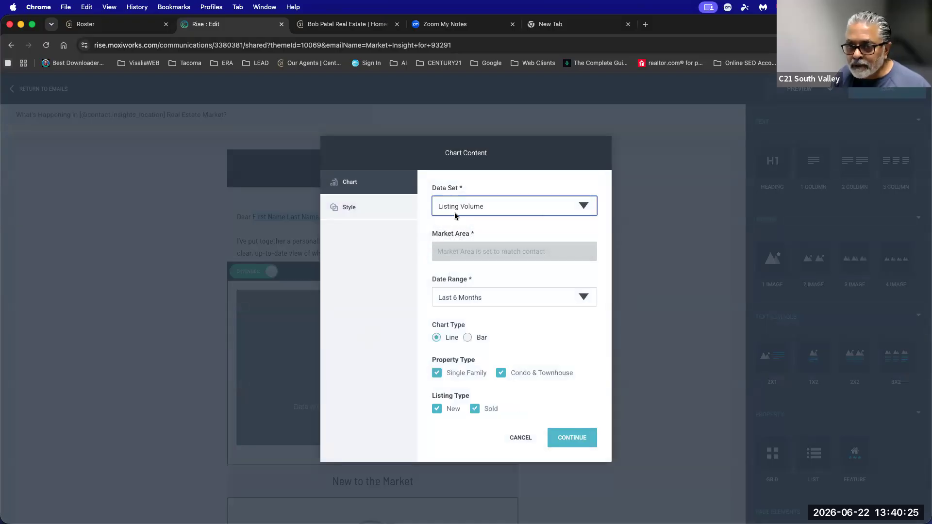
pyautogui.click(454, 207)
pyautogui.click(463, 215)
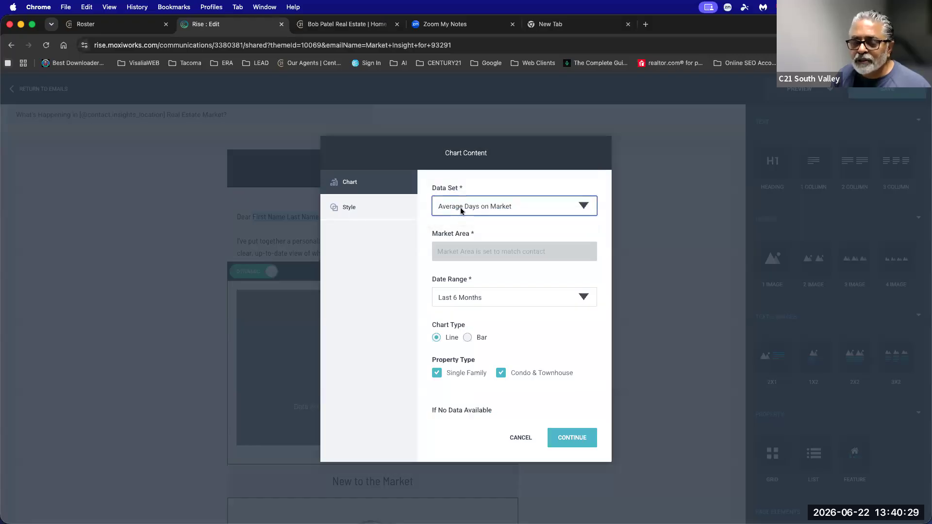
pyautogui.click(460, 208)
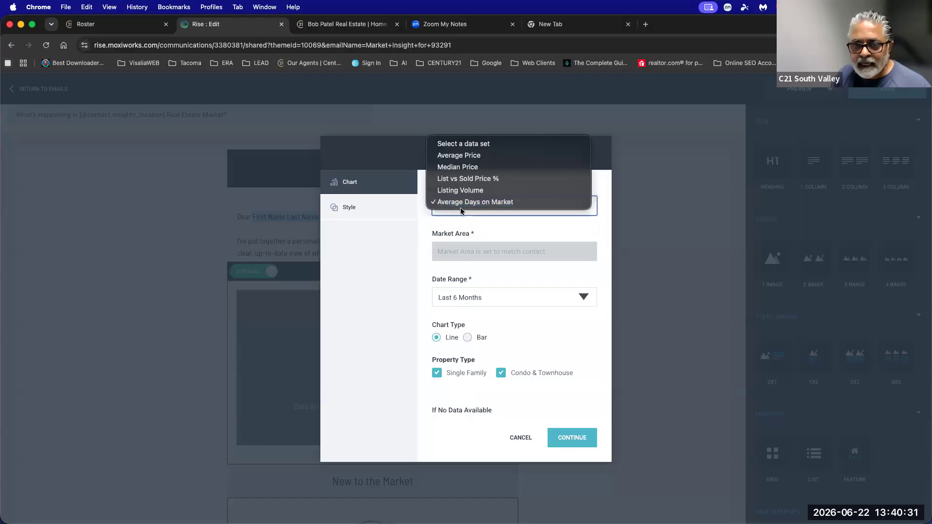
pyautogui.click(466, 180)
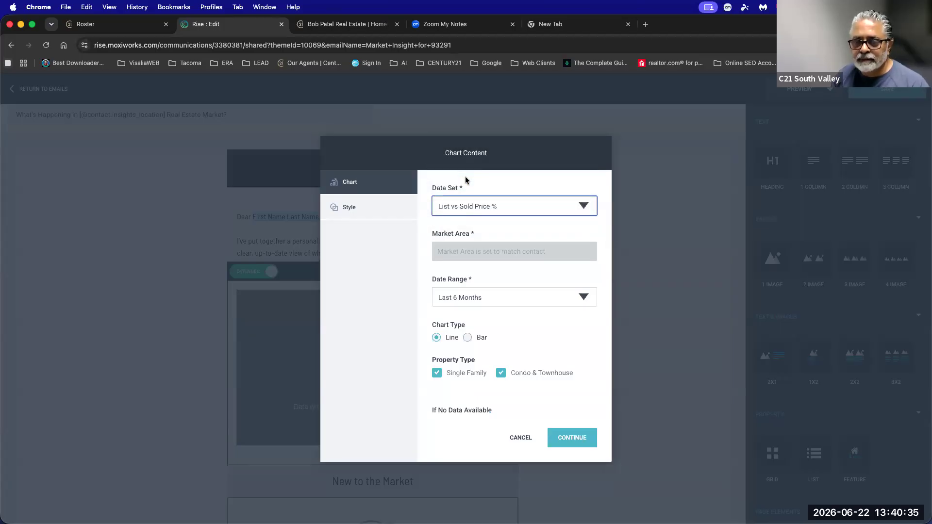
pyautogui.click(495, 249)
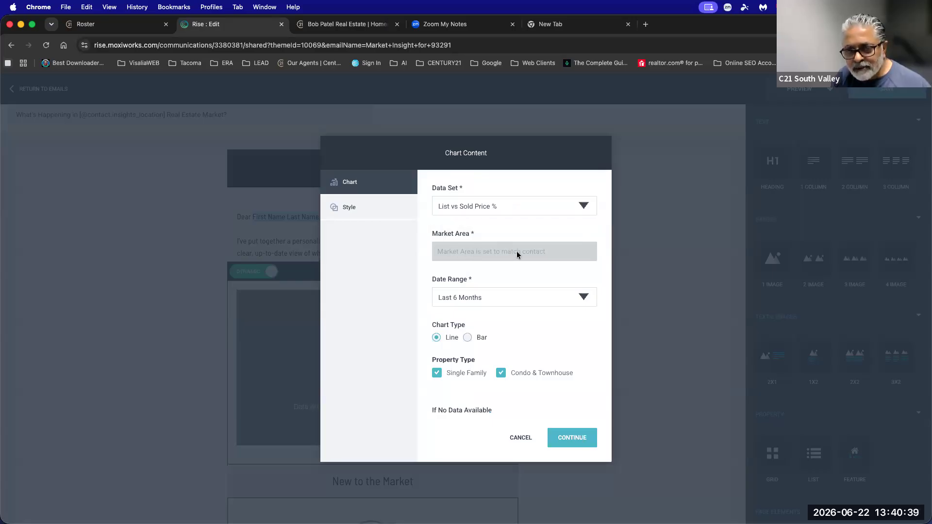
# Keep the Last 6 Months range, make it a Bar chart, and show the Style colours.
pyautogui.click(469, 294)
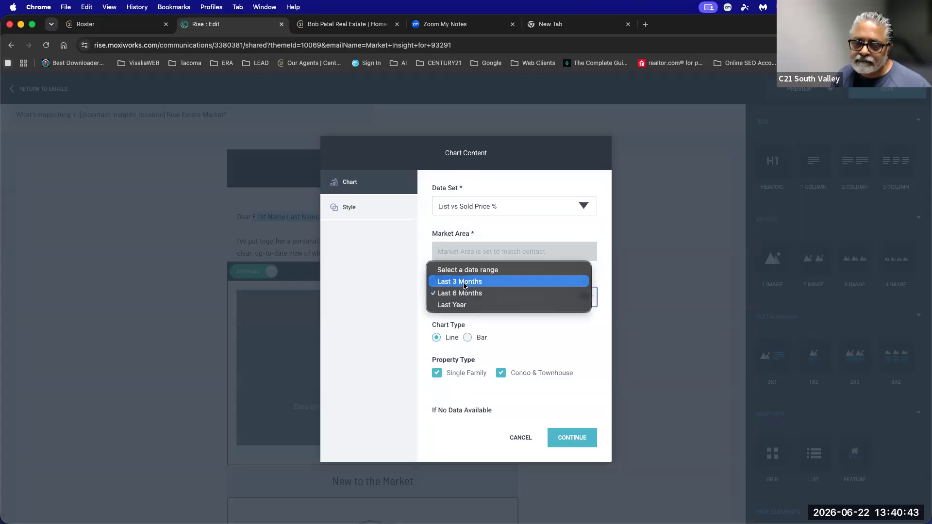
pyautogui.click(465, 294)
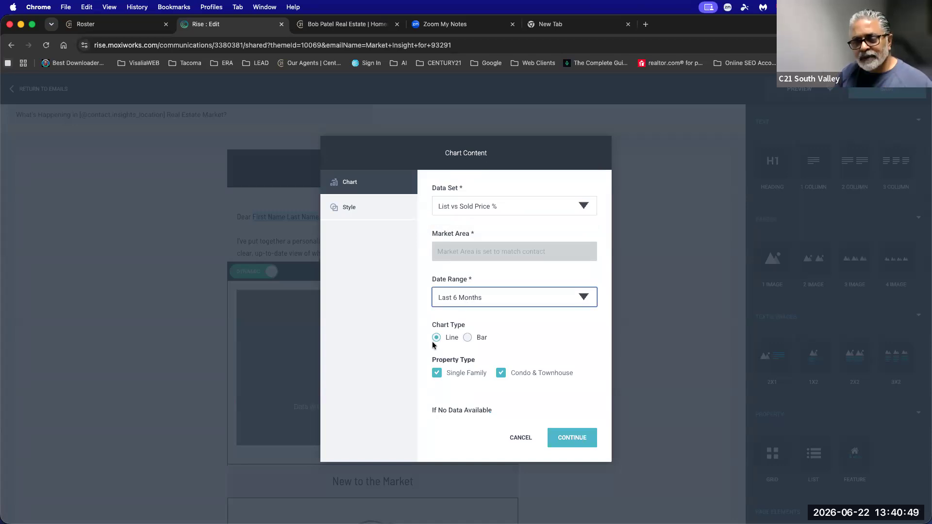
pyautogui.click(468, 338)
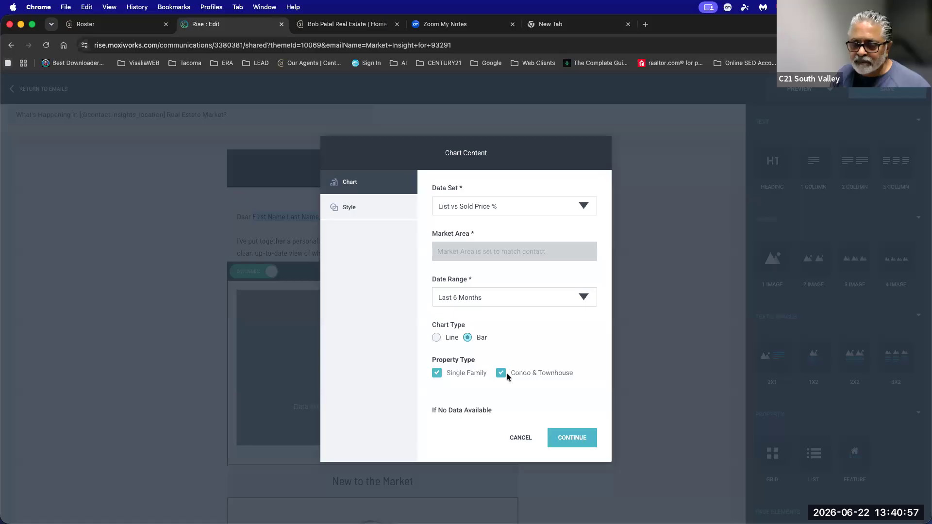
pyautogui.click(346, 208)
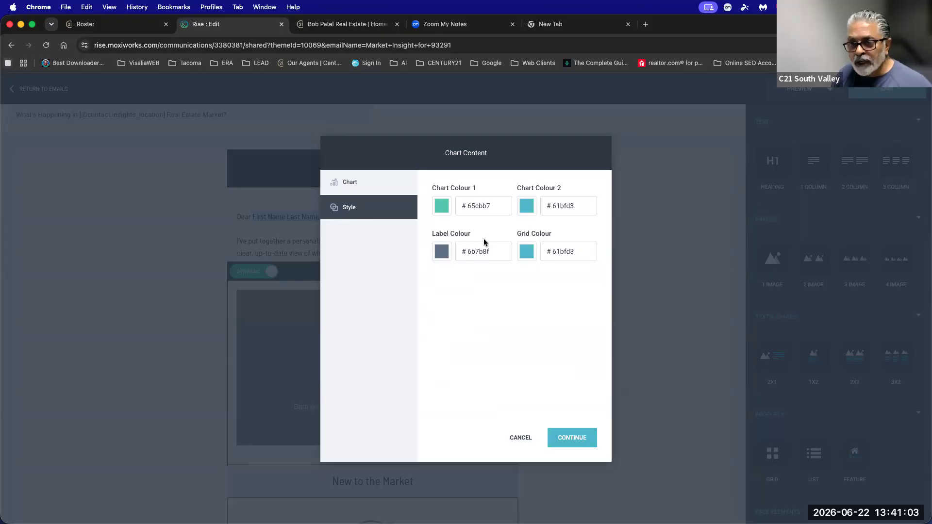
# Set Chart Colour 1 to tan #beaf87, leaving Chart Colour 2 and Grid Colour unchanged.
pyautogui.moveTo(433, 188); pyautogui.dragTo(473, 189)
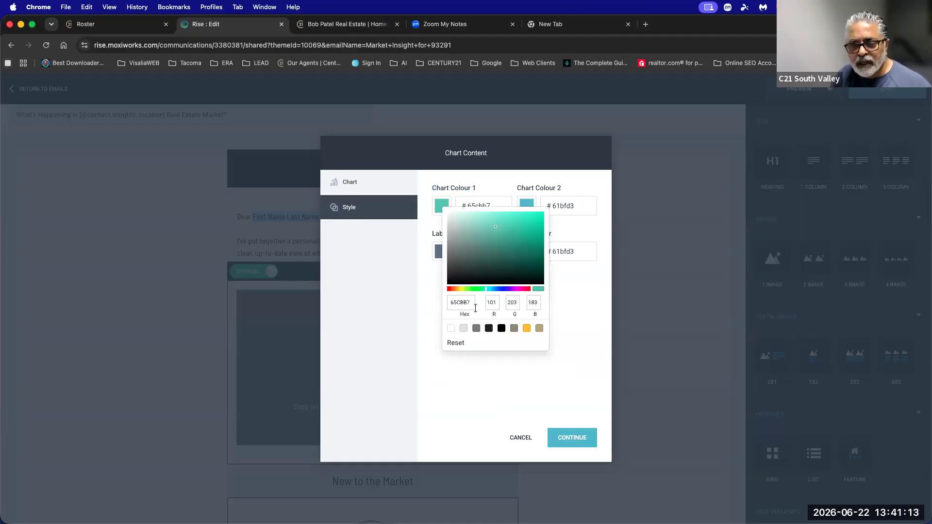
pyautogui.click(539, 328)
pyautogui.click(571, 342)
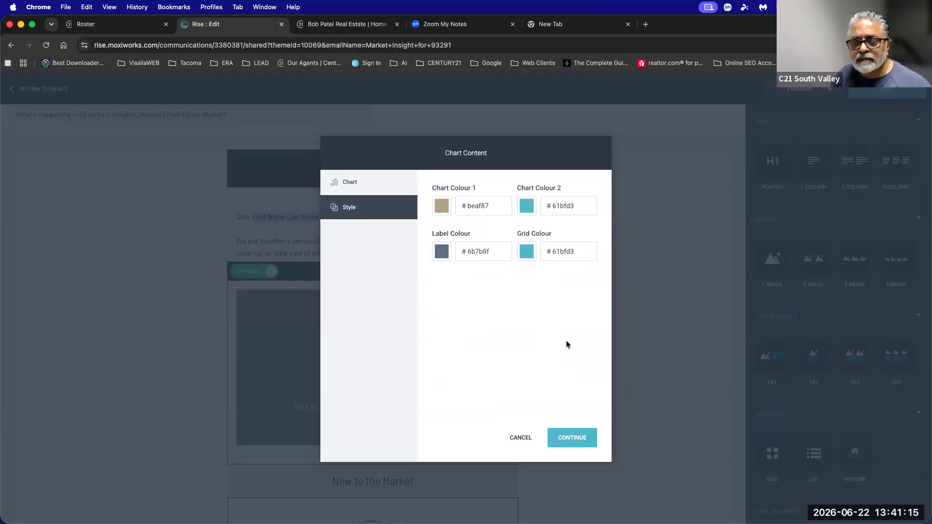
pyautogui.click(518, 207)
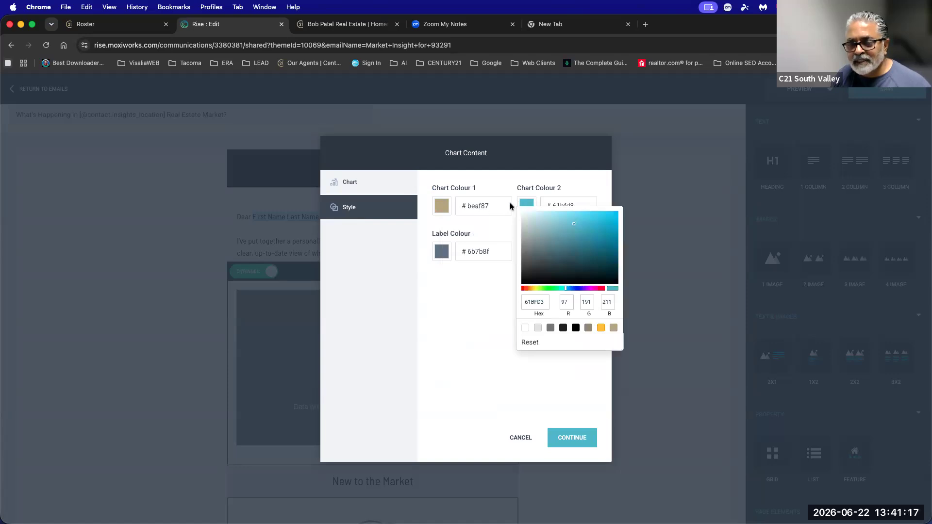
pyautogui.click(505, 178)
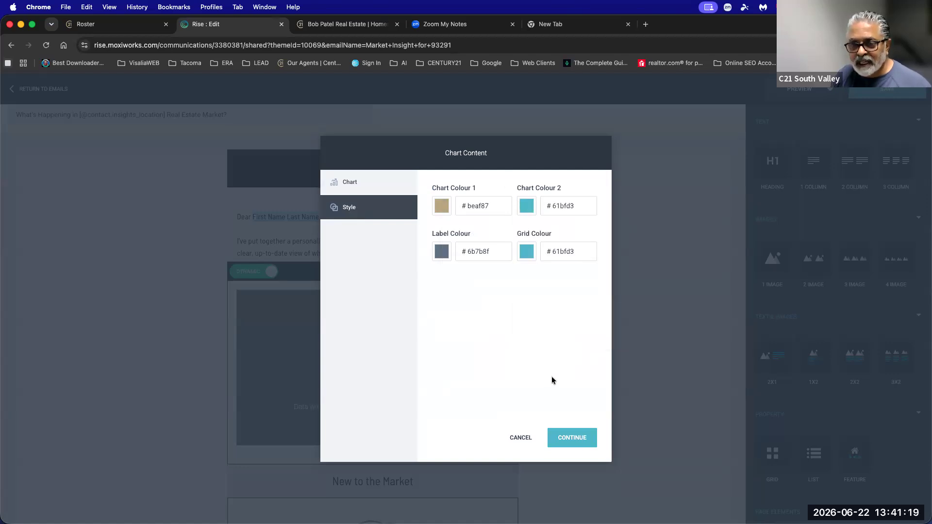
pyautogui.click(526, 249)
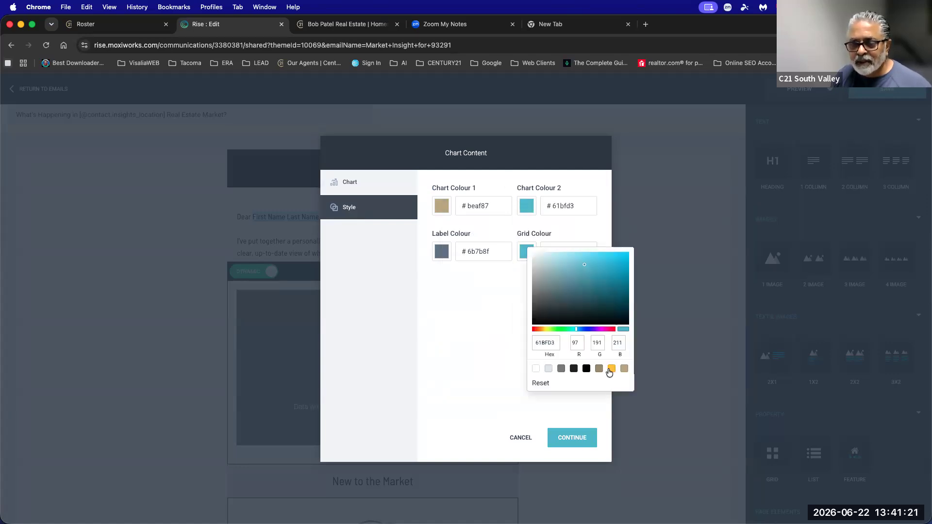
pyautogui.click(499, 360)
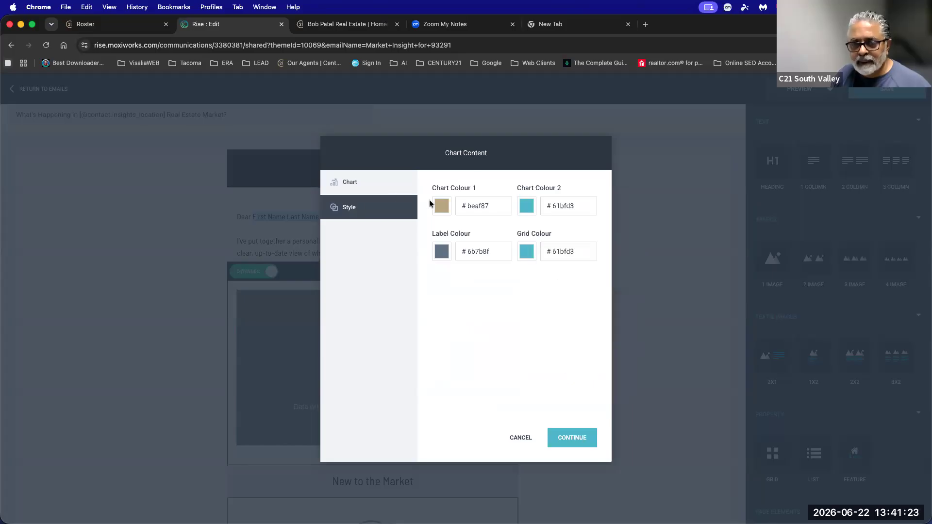
# Apply the chart content settings and check the email's desktop preview.
pyautogui.click(572, 439)
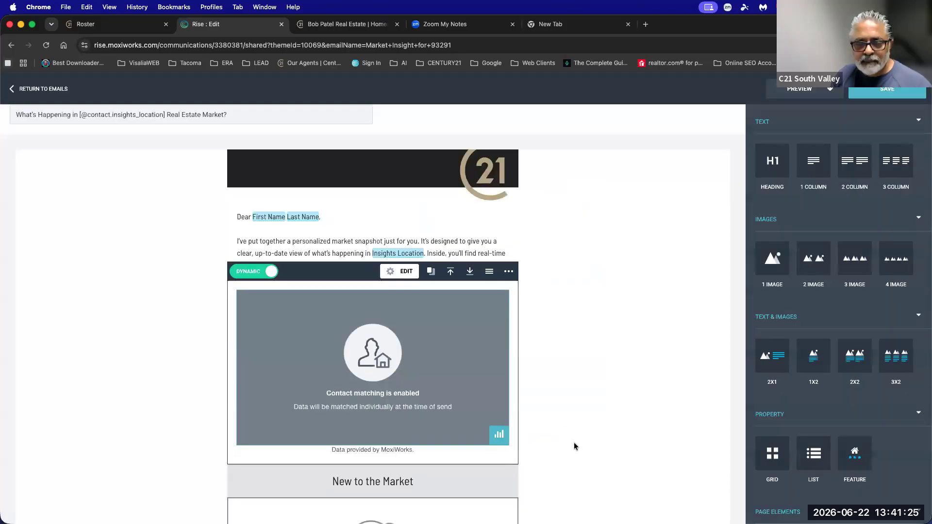
pyautogui.click(806, 89)
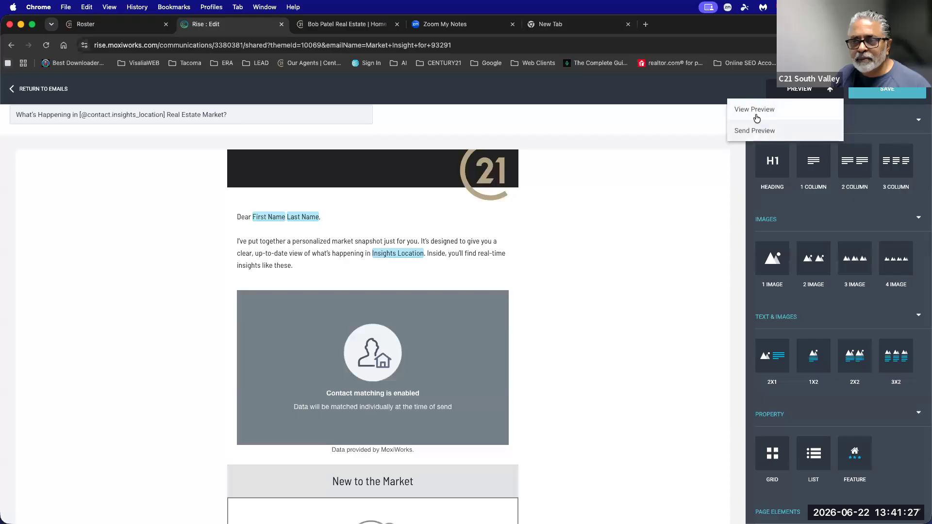
pyautogui.click(753, 109)
pyautogui.scroll(-3, 753, 152)
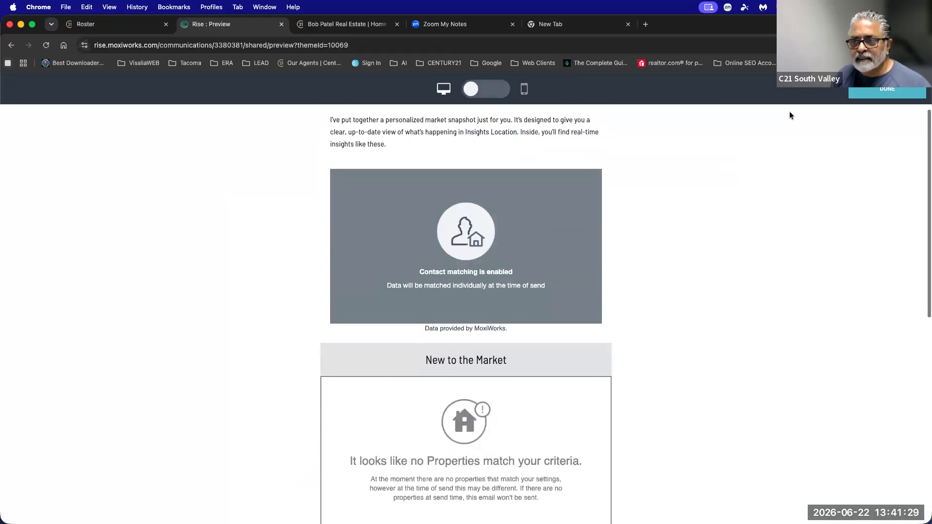
pyautogui.click(874, 94)
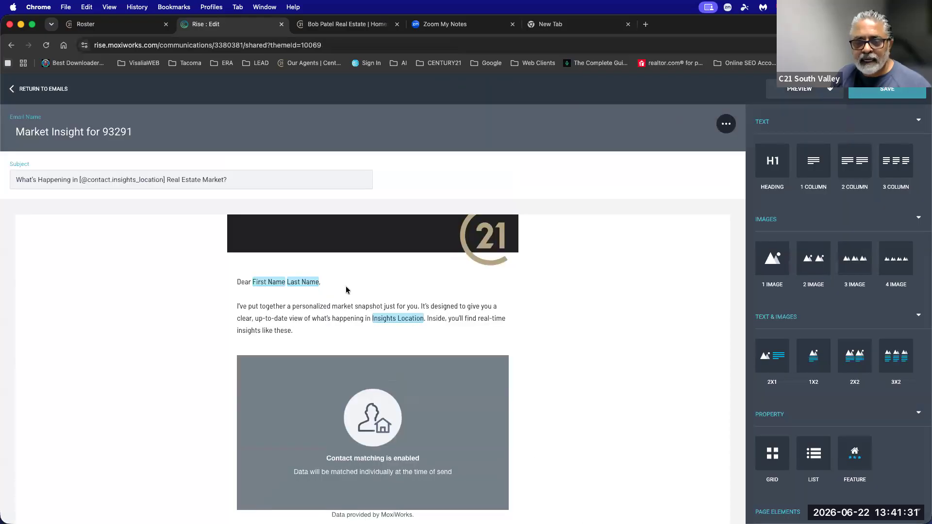
# Keep the chart on dynamic data and open the chart block's Chart Styles settings.
pyautogui.scroll(-3, 310, 260)
pyautogui.moveTo(252, 188)
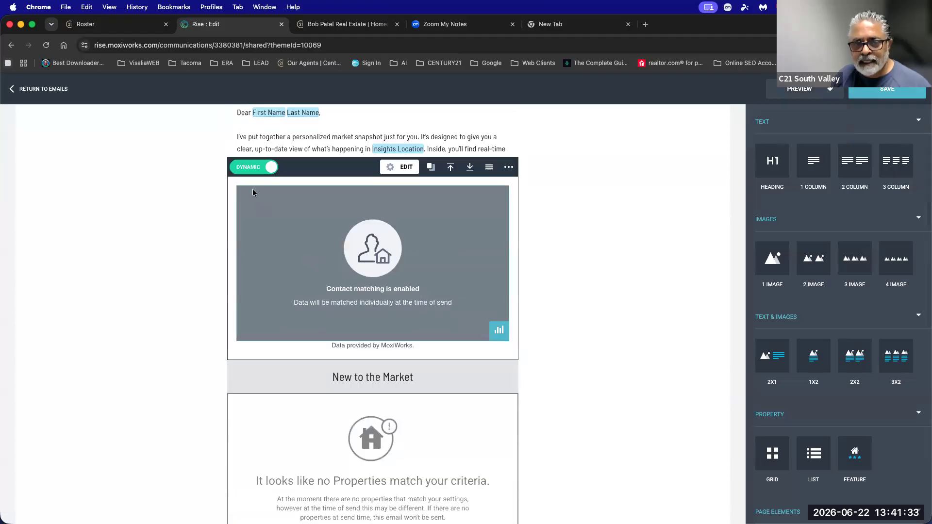
pyautogui.click(246, 171)
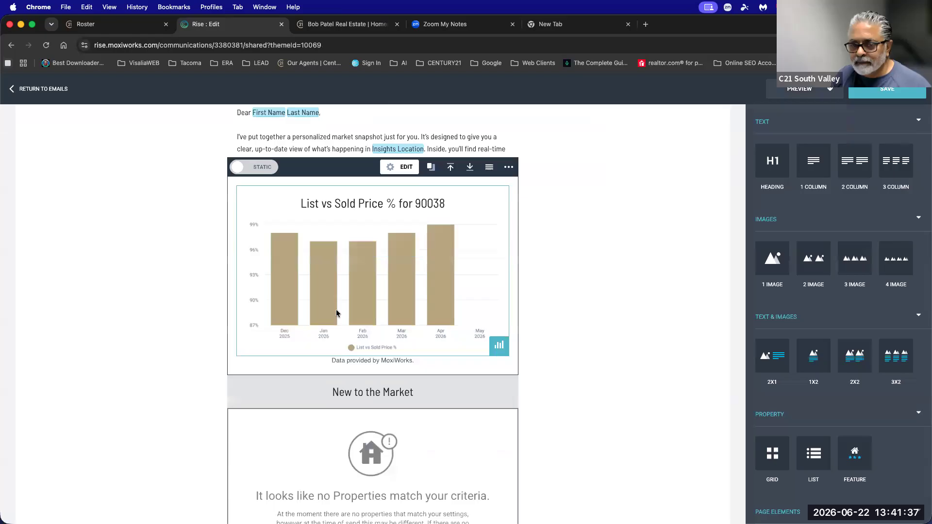
pyautogui.click(257, 169)
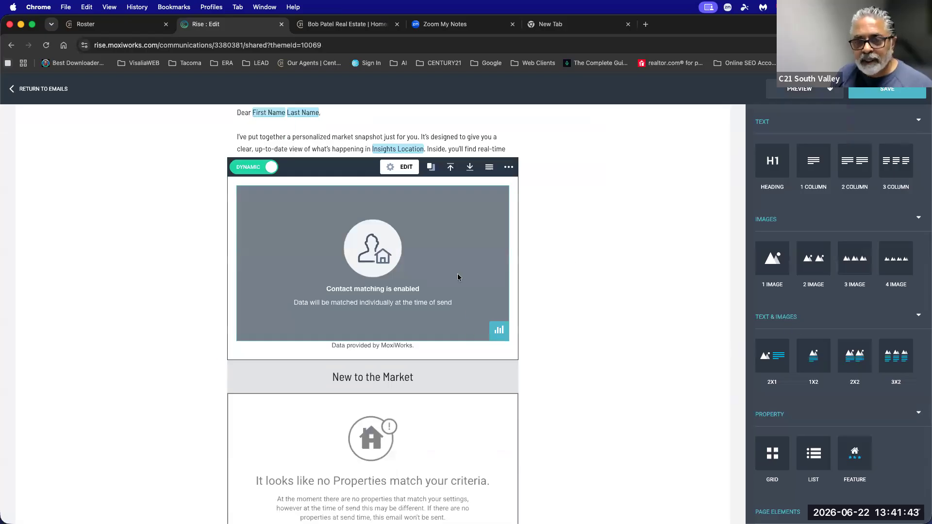
pyautogui.click(400, 167)
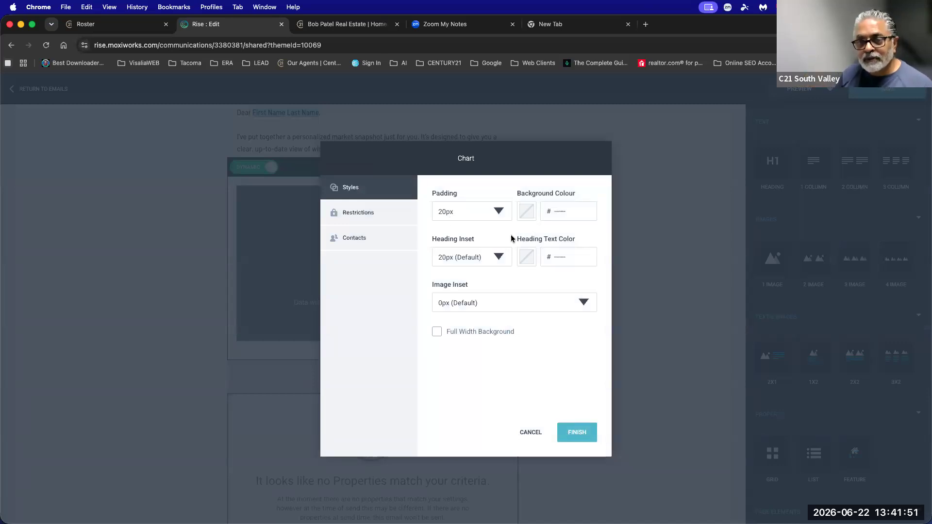
# Open the chart's contact personalization settings and try matching by Where Contact Lives.
pyautogui.click(354, 219)
pyautogui.click(353, 238)
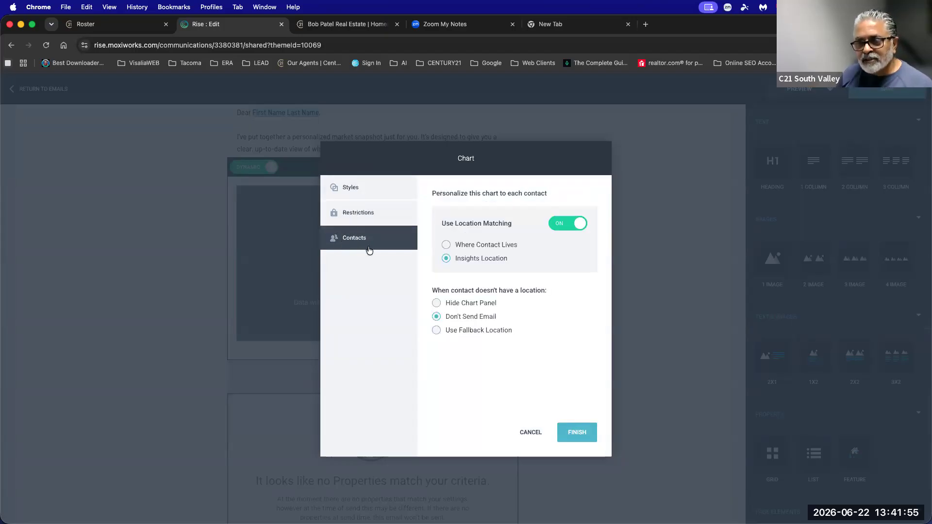
pyautogui.moveTo(453, 225); pyautogui.dragTo(502, 227)
pyautogui.moveTo(506, 261); pyautogui.dragTo(456, 262)
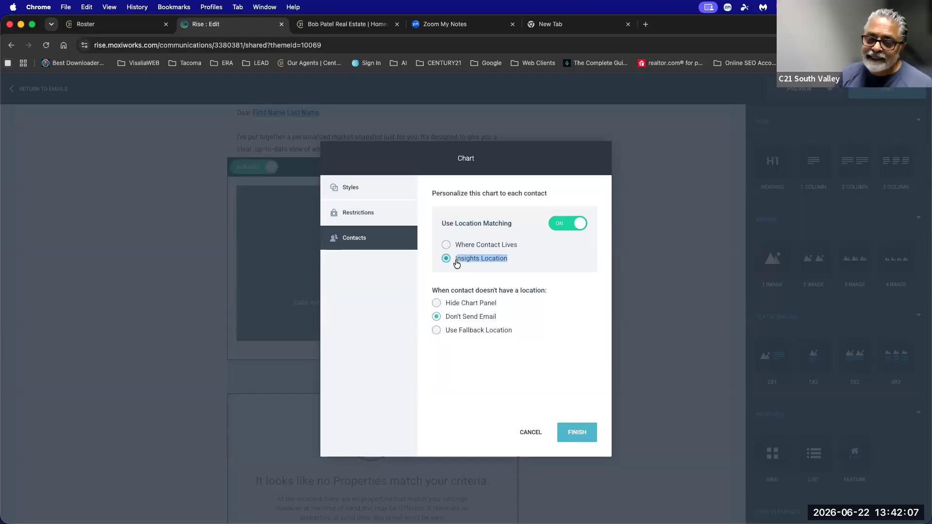
pyautogui.click(445, 246)
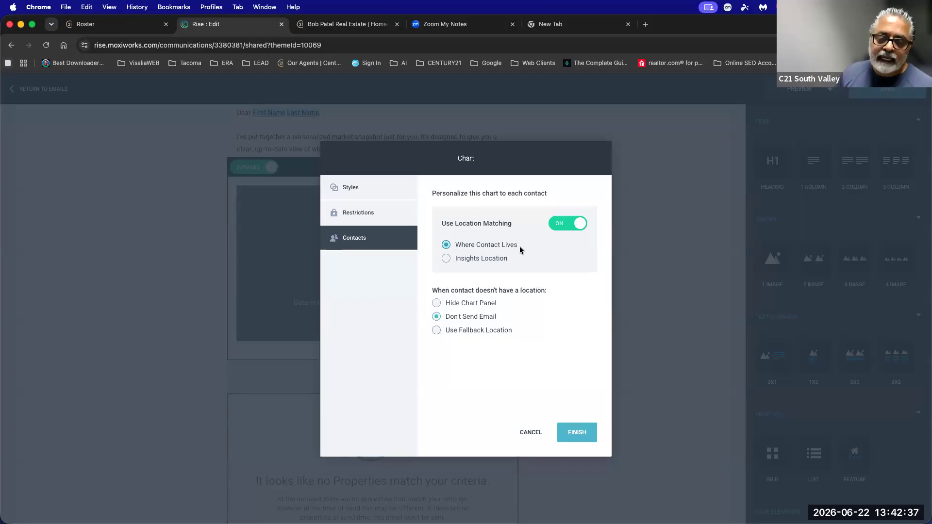
pyautogui.moveTo(430, 294); pyautogui.dragTo(485, 292)
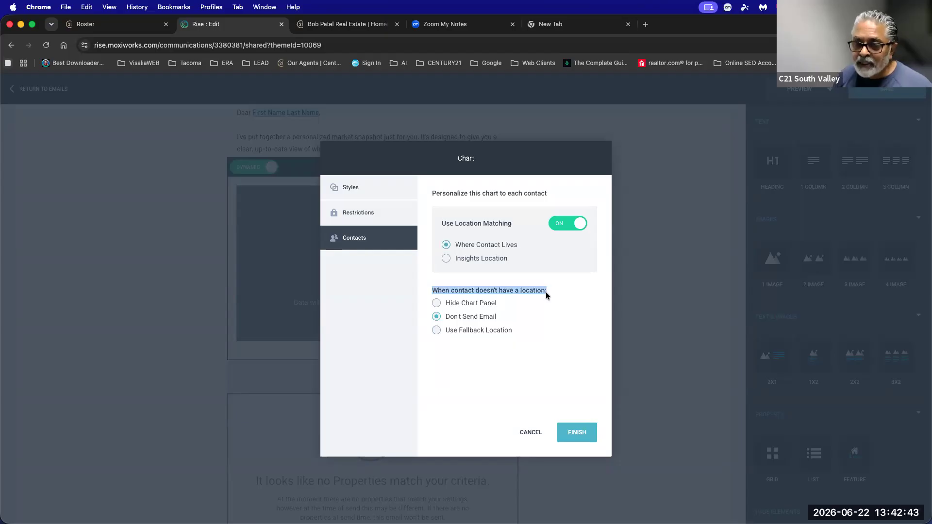
# Try a Visalia, California fallback, then settle on Don't Send Email and insert the chart.
pyautogui.click(476, 334)
pyautogui.click(480, 356)
pyautogui.write('Visalia')
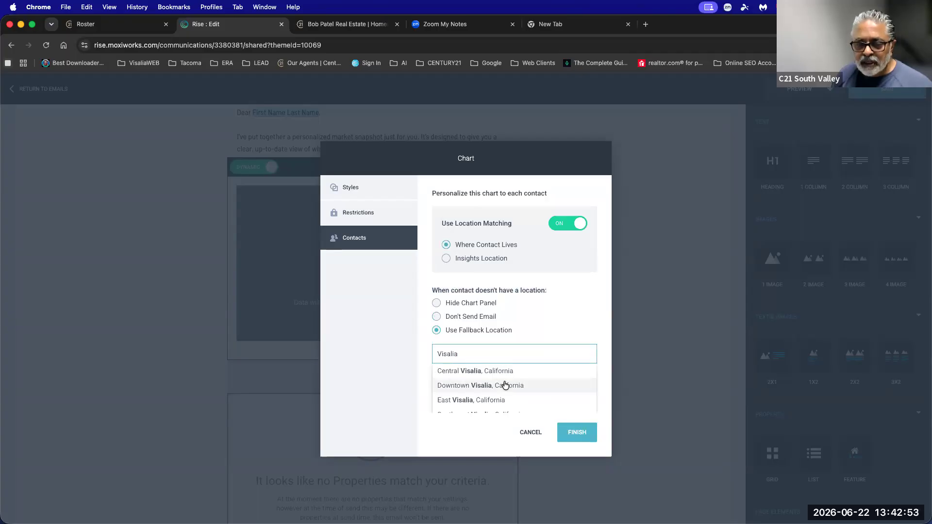
pyautogui.scroll(-3, 504, 383)
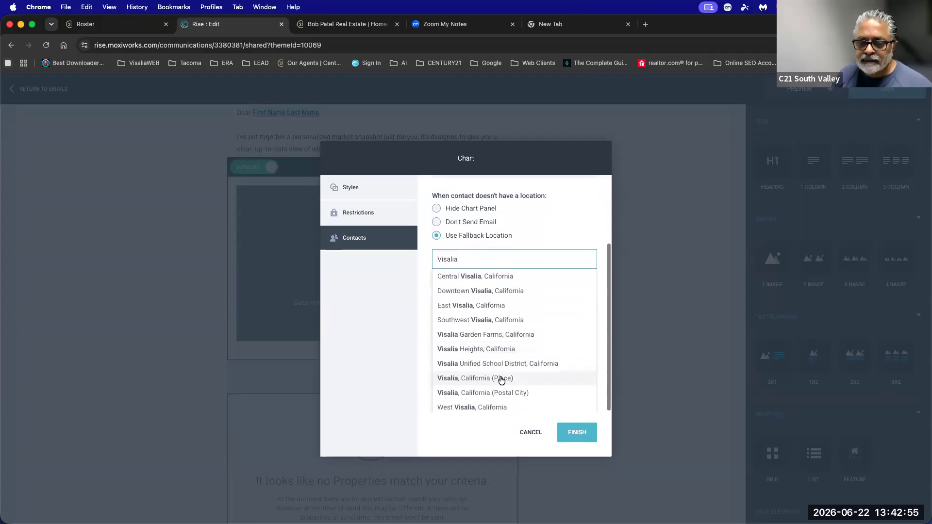
pyautogui.click(504, 383)
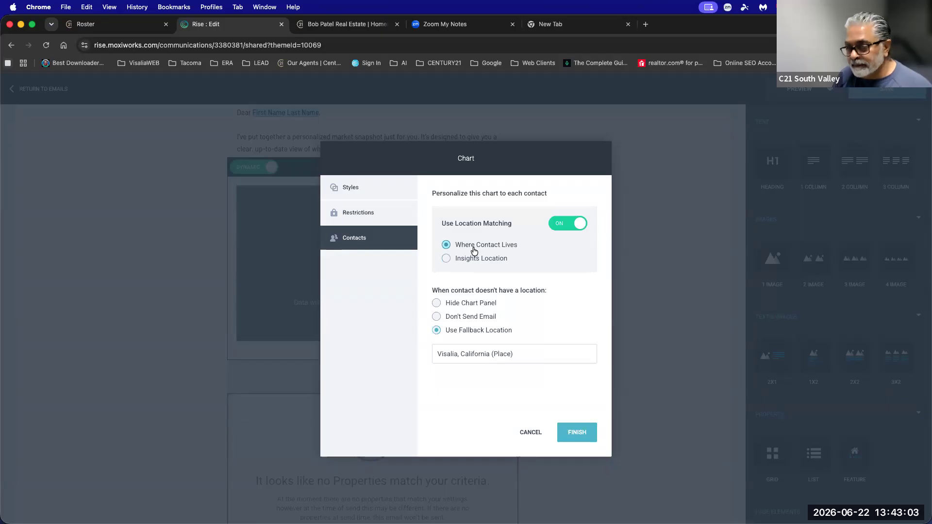
pyautogui.click(458, 316)
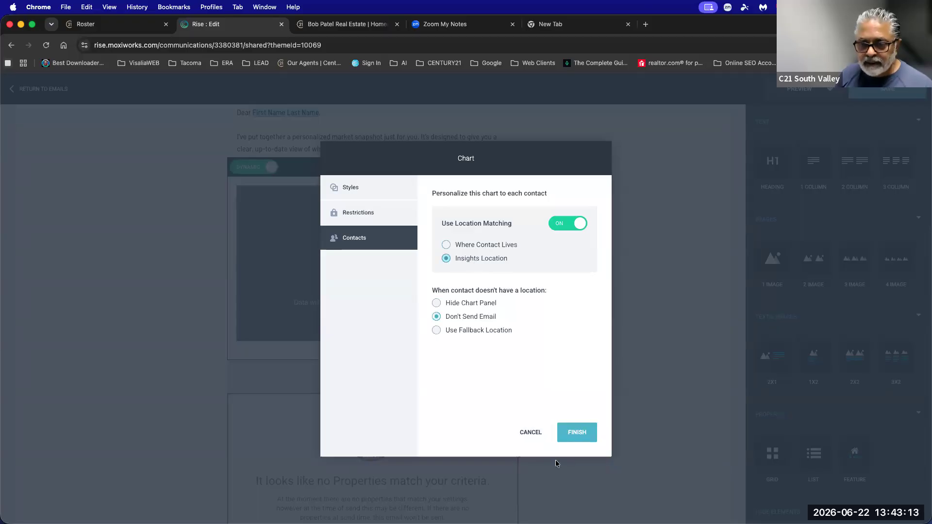
pyautogui.click(574, 432)
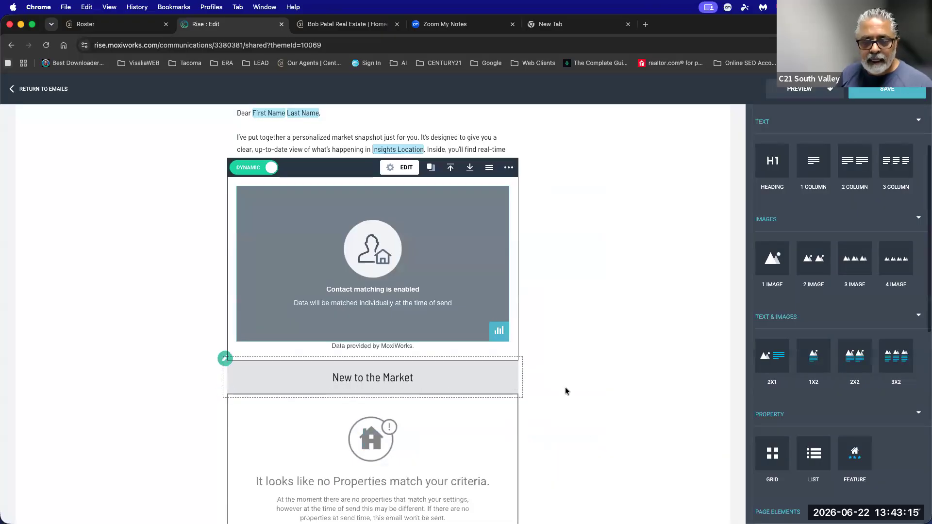
# Save Market Insight for 93291 and confirm it appears in the Emails list.
pyautogui.scroll(-5, 565, 391)
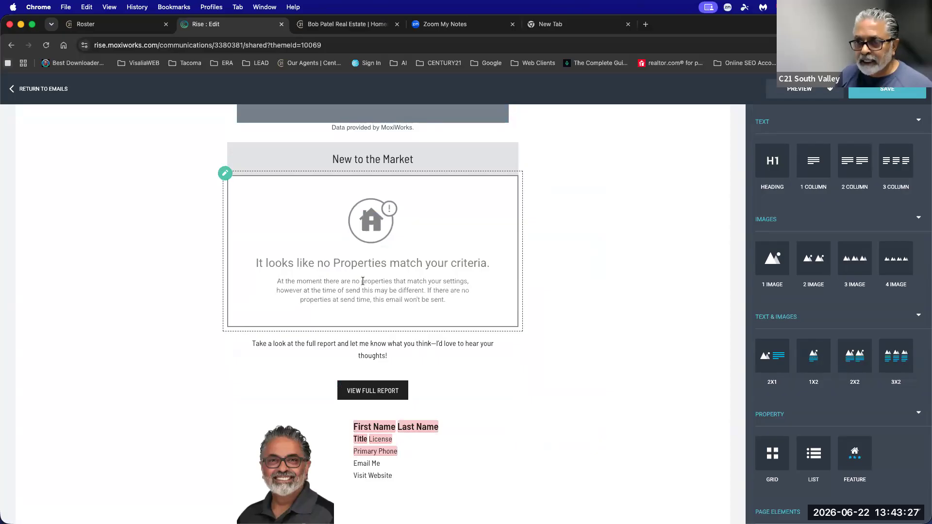
pyautogui.scroll(10, 413, 280)
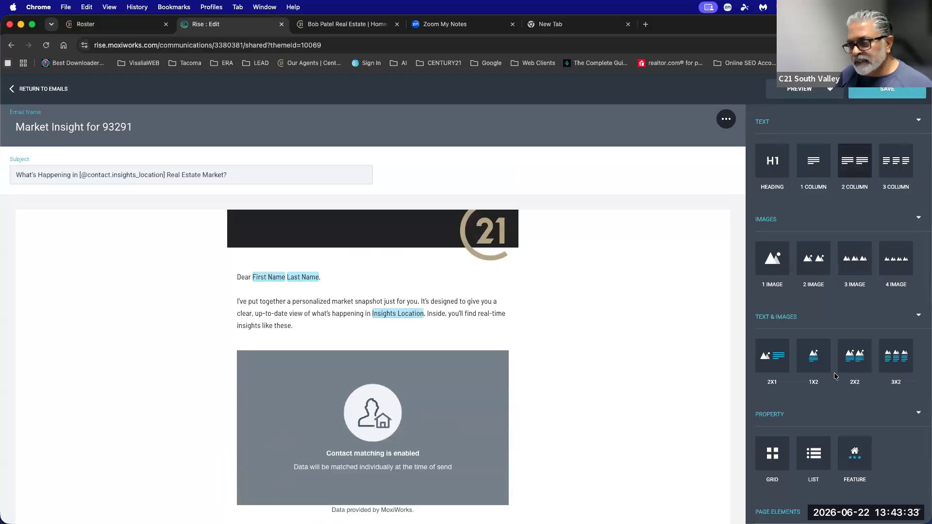
pyautogui.click(874, 94)
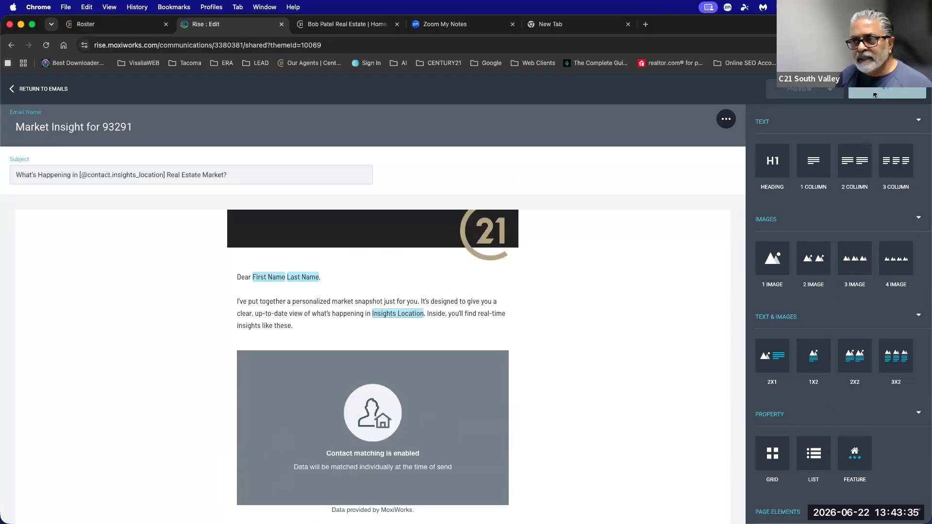
pyautogui.click(32, 91)
pyautogui.moveTo(176, 335); pyautogui.dragTo(96, 340)
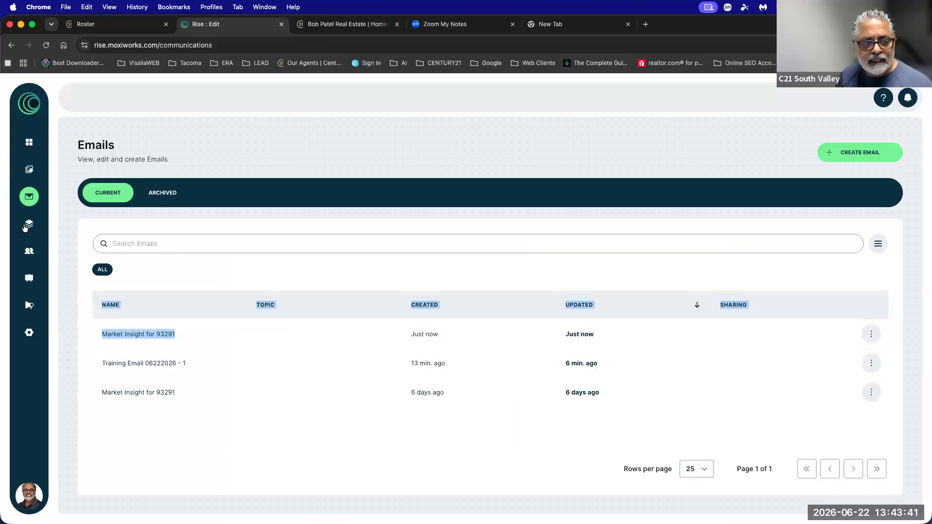
# Create a custom campaign and add one contact, found by searching 'B', as its recipient.
pyautogui.click(26, 224)
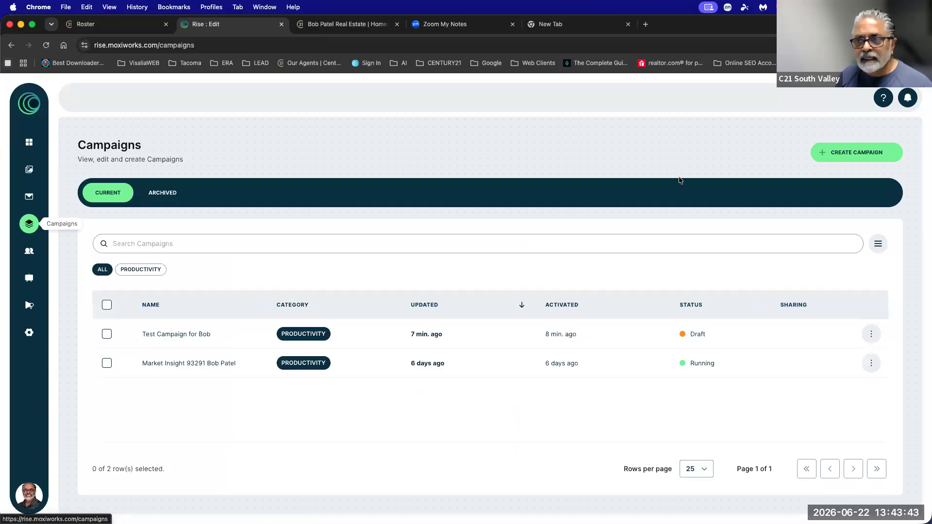
pyautogui.click(843, 154)
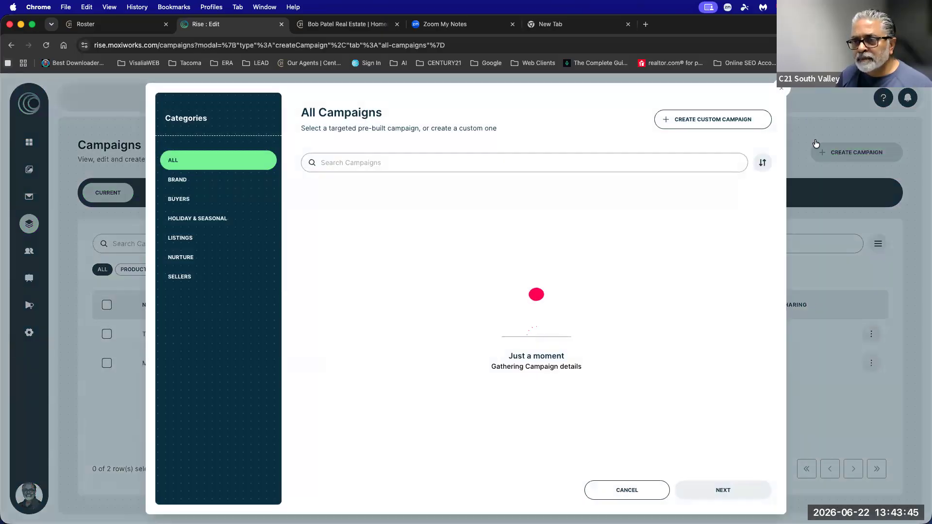
pyautogui.click(707, 122)
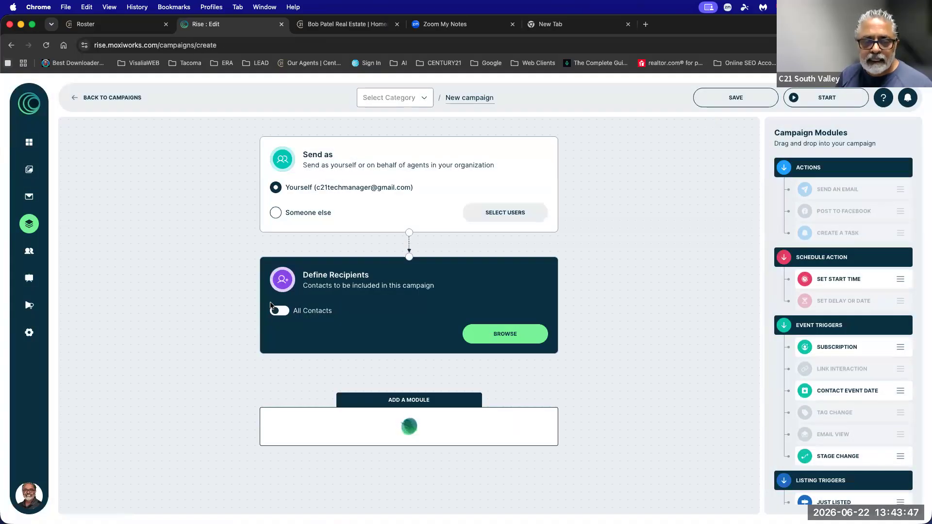
pyautogui.click(489, 334)
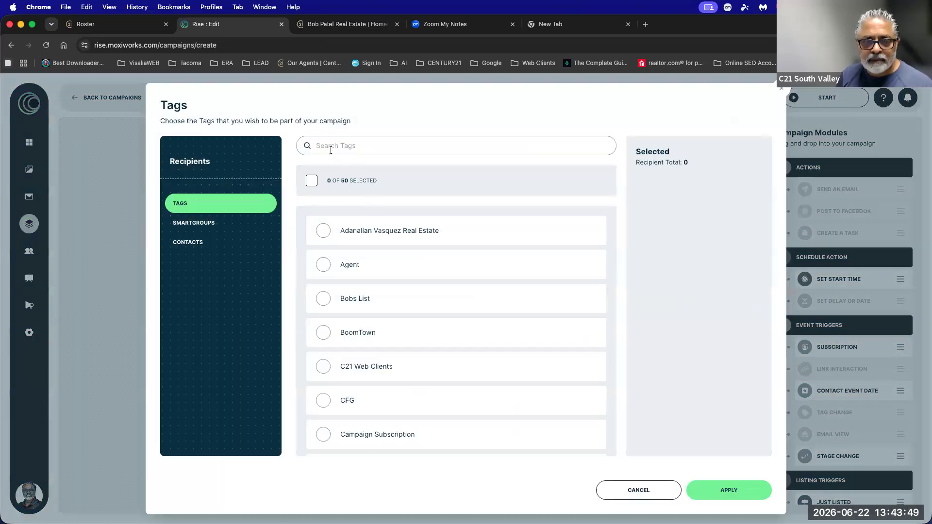
pyautogui.click(330, 149)
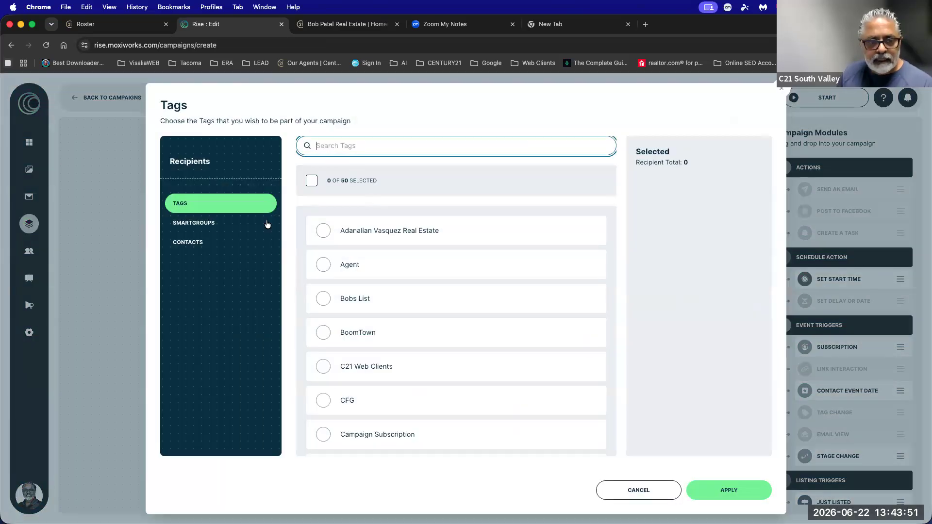
pyautogui.click(187, 242)
pyautogui.click(342, 145)
pyautogui.write('Bob Patel')
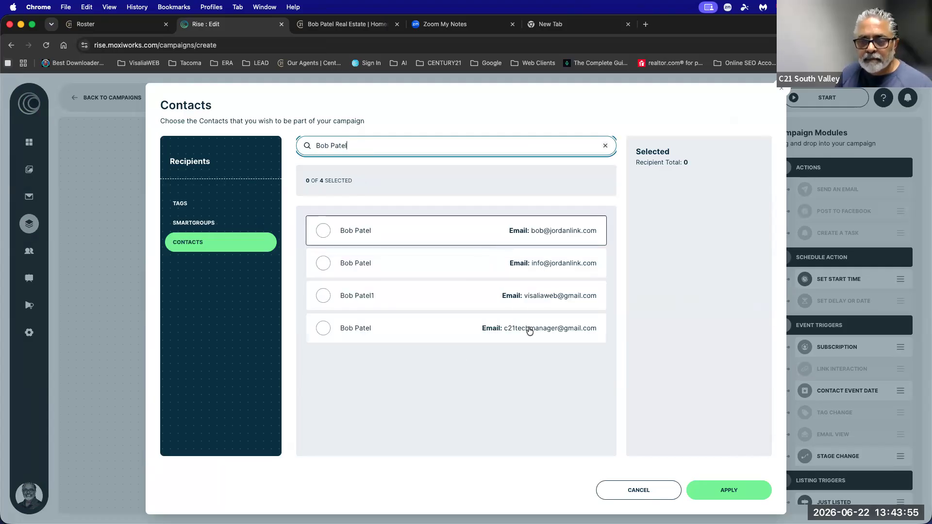
pyautogui.click(529, 328)
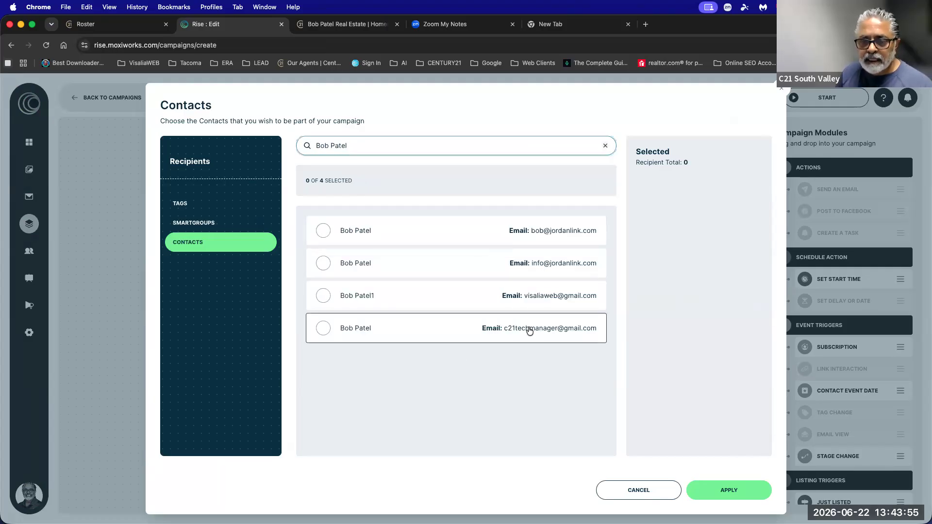
pyautogui.click(728, 490)
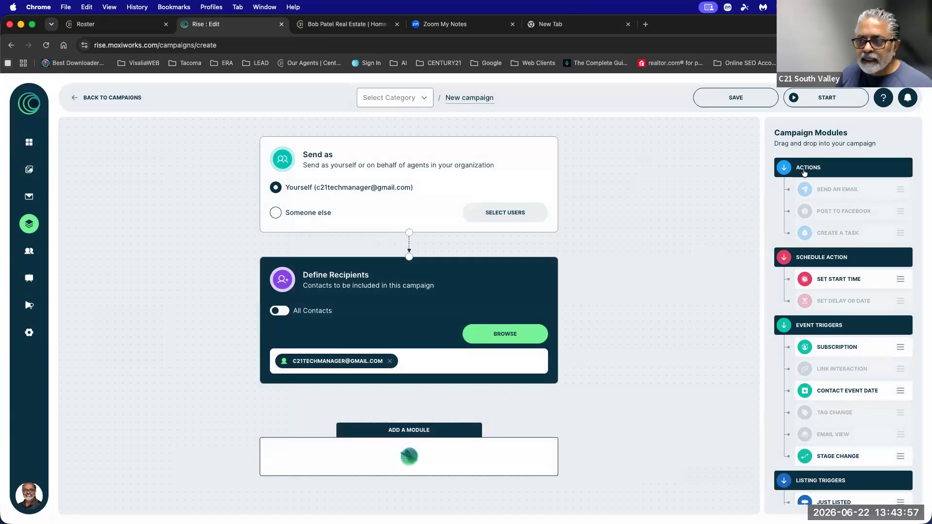
# Add an On Start start time and a Market Insight for 93291 email, then start the campaign.
pyautogui.moveTo(821, 276); pyautogui.dragTo(447, 443)
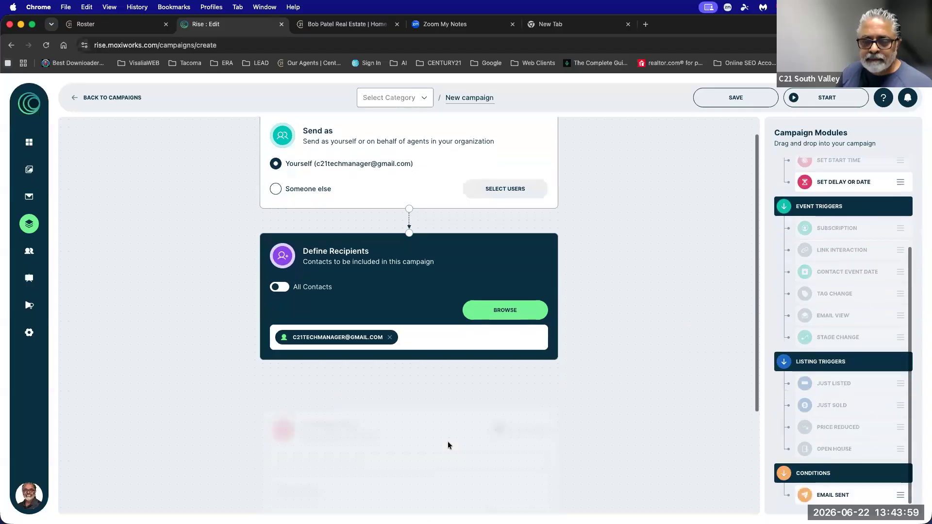
pyautogui.click(498, 423)
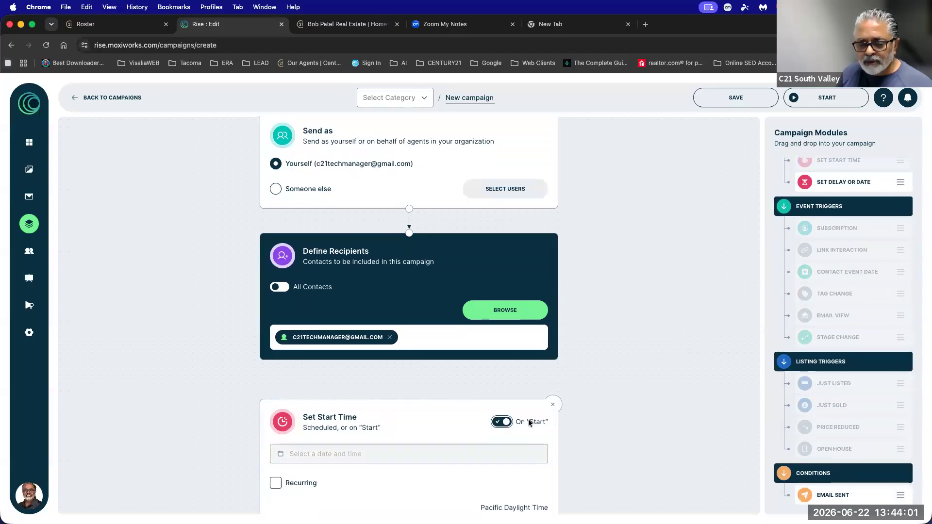
pyautogui.scroll(-1, 611, 409)
pyautogui.scroll(-3, 610, 409)
pyautogui.scroll(2, 817, 208)
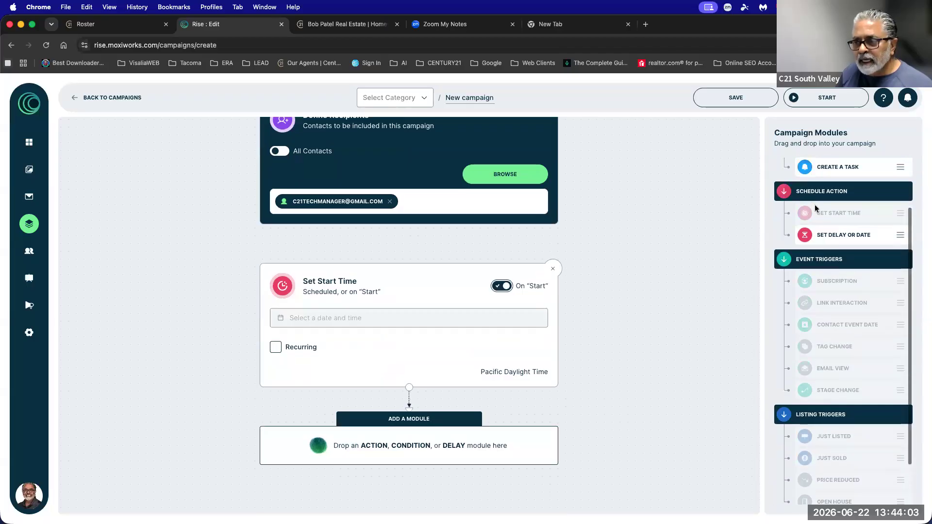
pyautogui.scroll(2, 817, 209)
pyautogui.moveTo(832, 243); pyautogui.dragTo(454, 435)
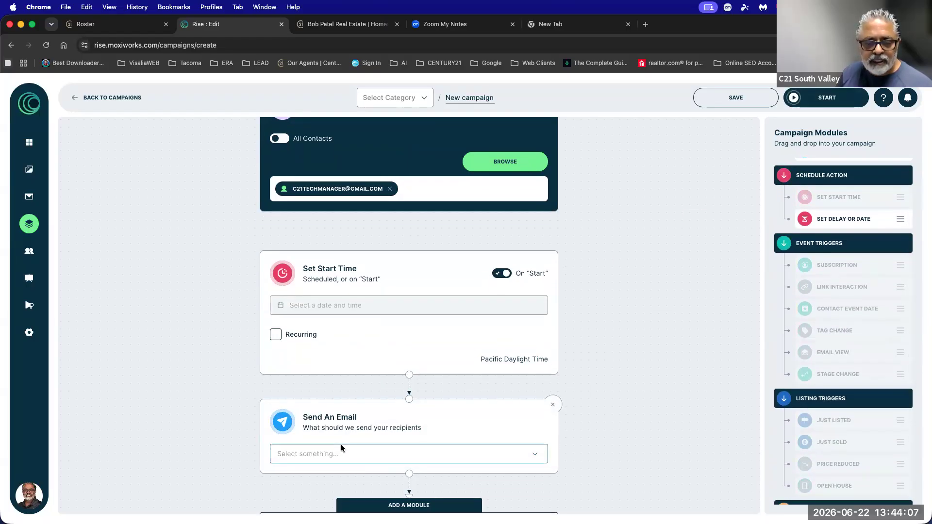
pyautogui.click(341, 447)
pyautogui.click(320, 352)
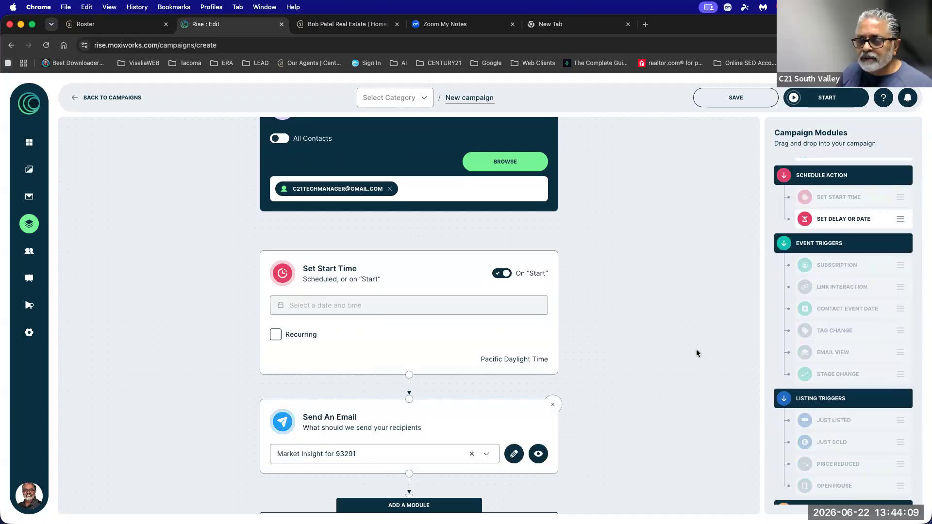
pyautogui.click(820, 100)
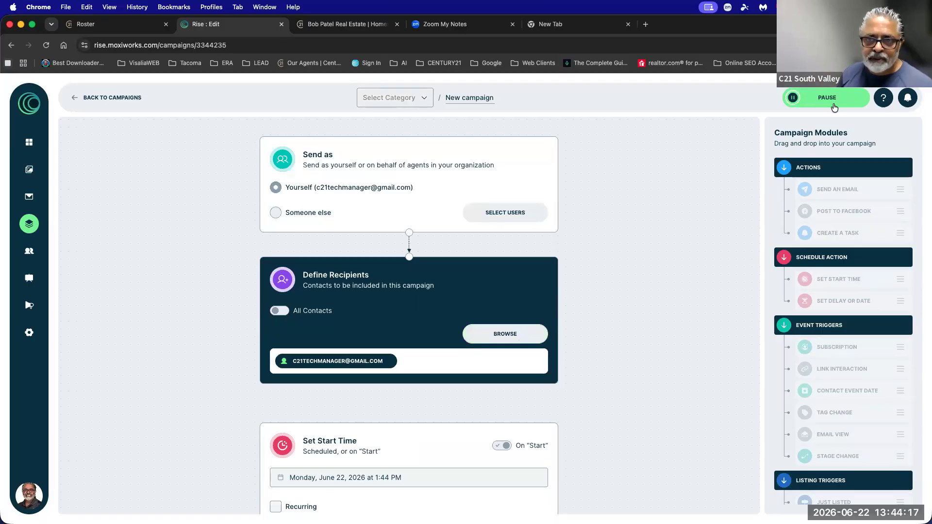
# Load gmail.com in the new tab and switch to the second signed-in account's inbox.
pyautogui.click(574, 31)
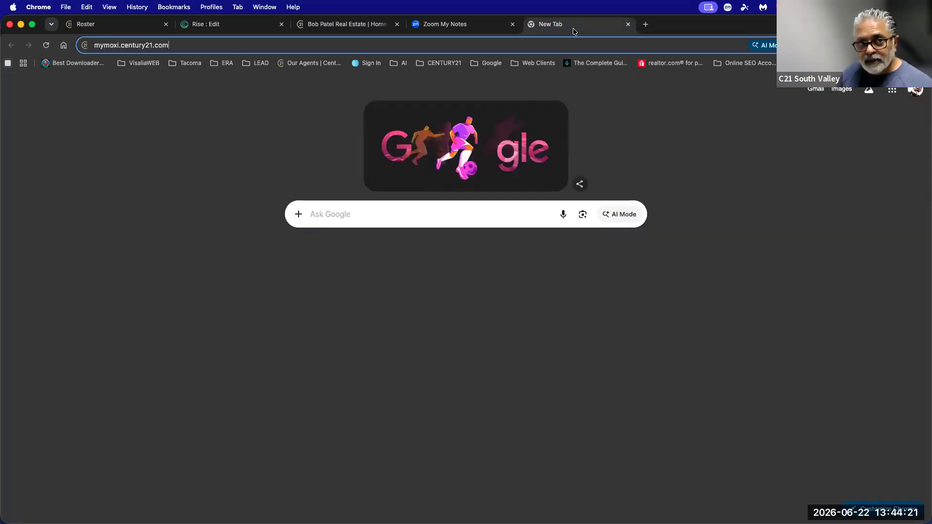
pyautogui.click(531, 41)
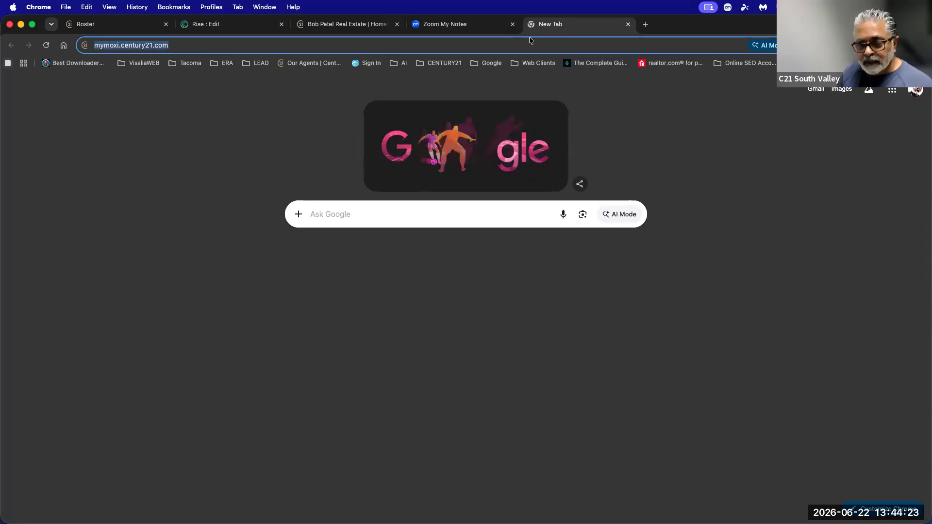
pyautogui.write('gmail.co')
pyautogui.press('Return')
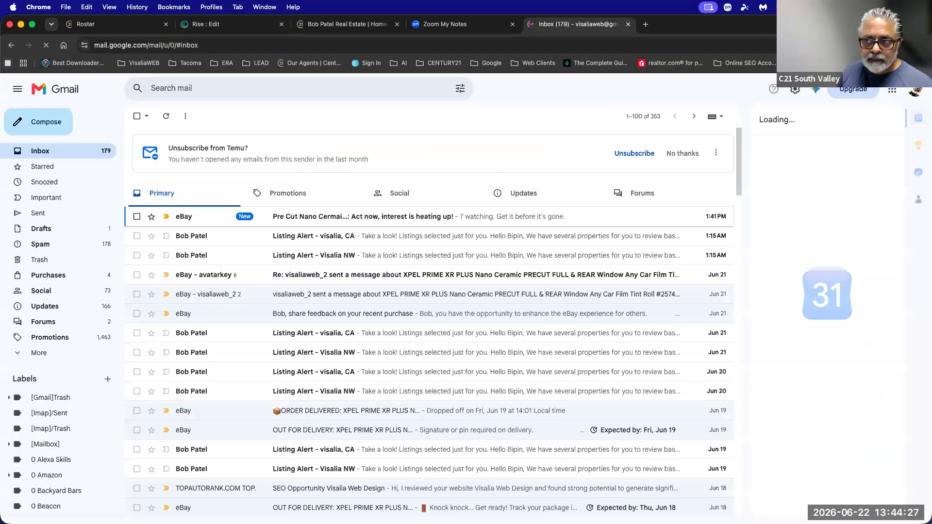
pyautogui.click(910, 95)
pyautogui.click(785, 262)
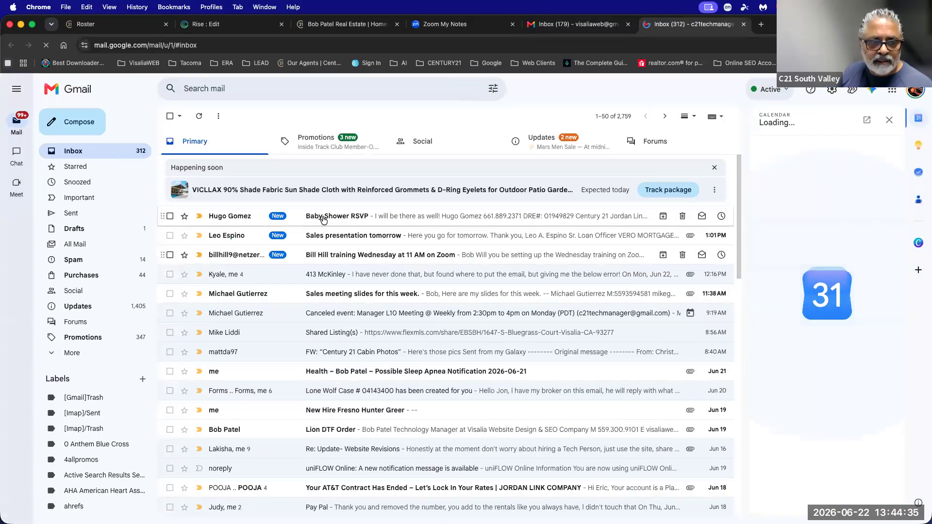
# Browse the Promotions, Social, Updates and Primary tabs, then the Spam folder.
pyautogui.click(318, 142)
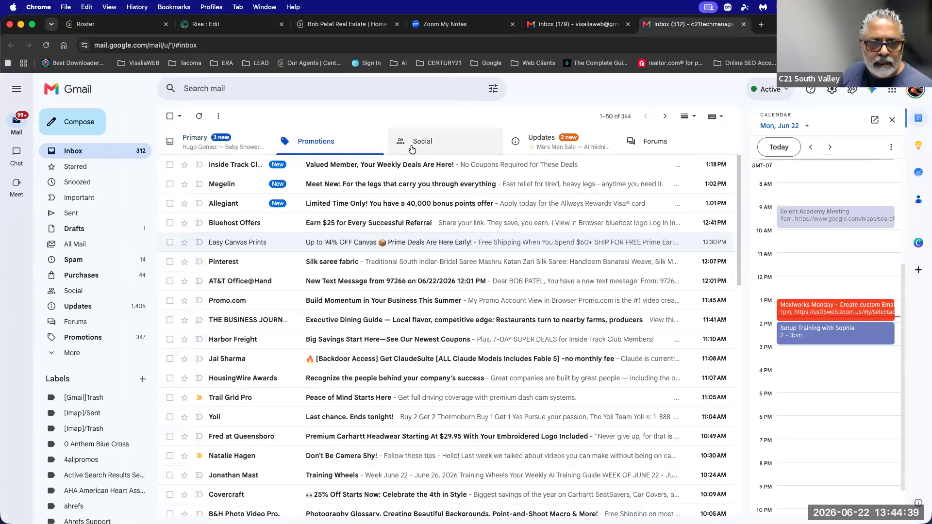
pyautogui.click(412, 147)
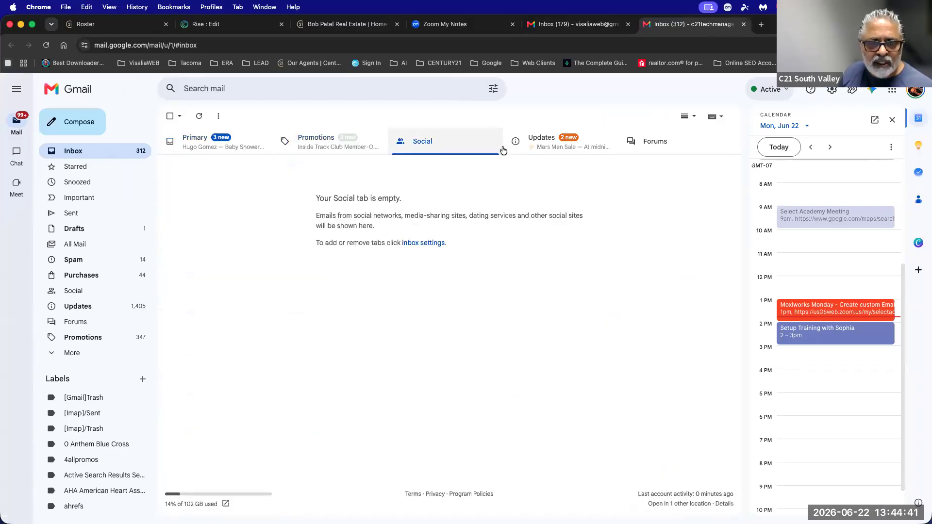
pyautogui.click(551, 147)
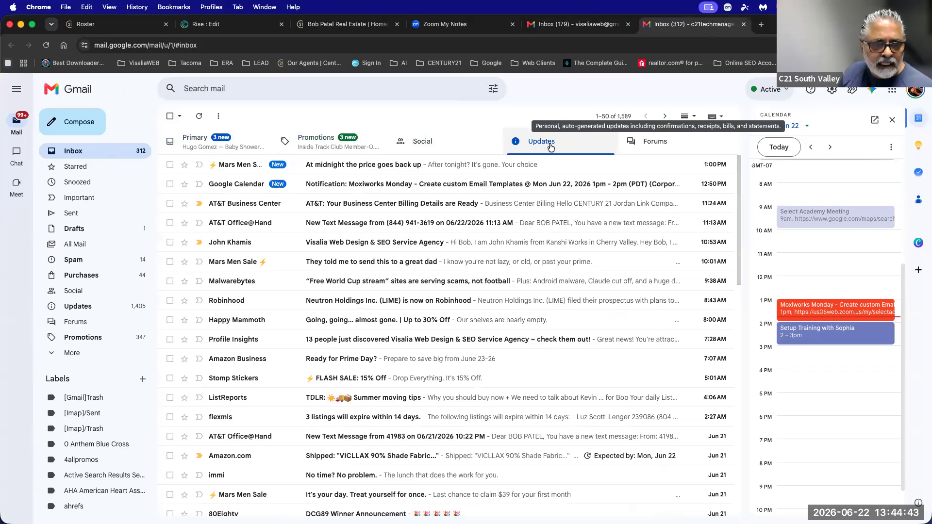
pyautogui.click(204, 146)
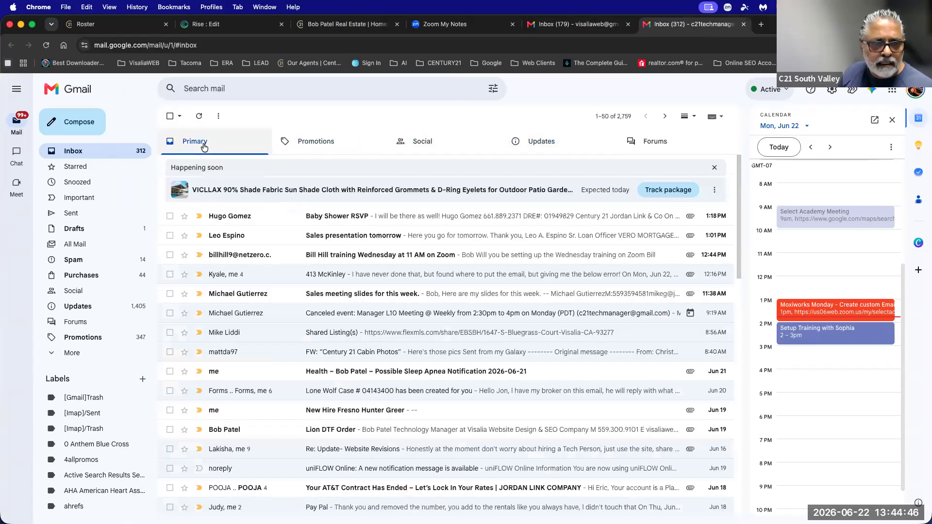
pyautogui.click(540, 143)
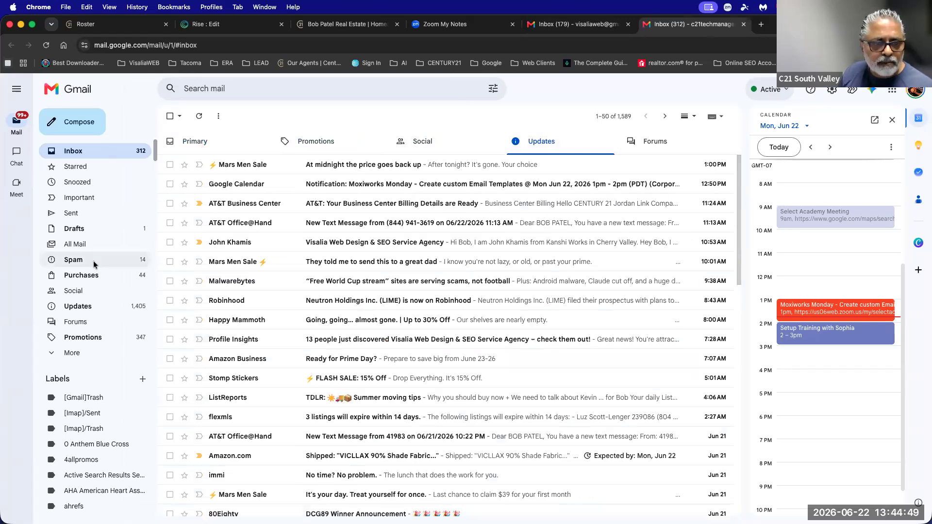
pyautogui.click(74, 260)
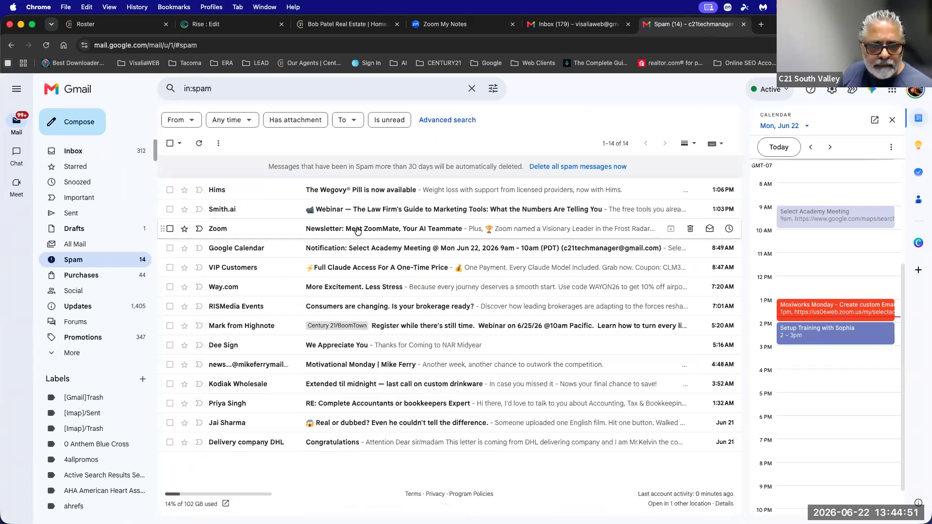
# Back in the inbox, refresh and recheck Updates, Primary, Promotions and Social, then return to Rise.
pyautogui.click(74, 151)
pyautogui.click(532, 139)
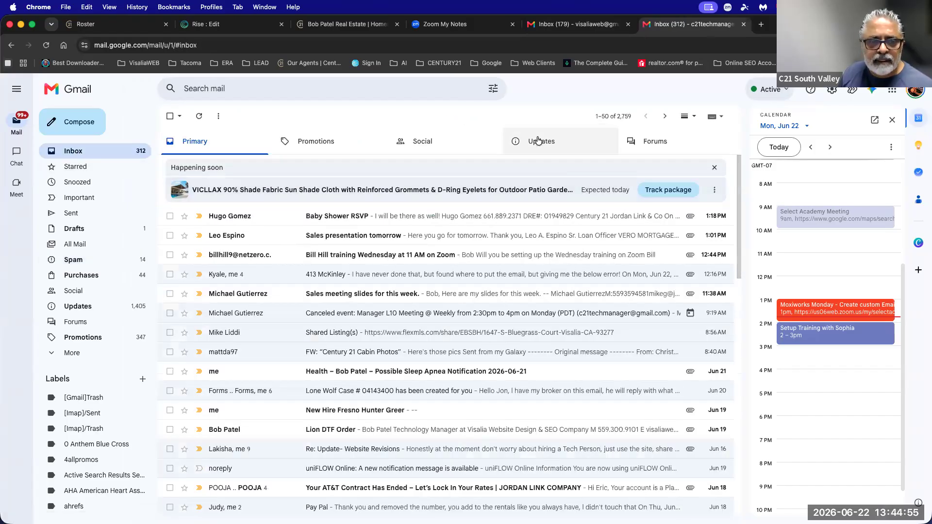
pyautogui.click(196, 117)
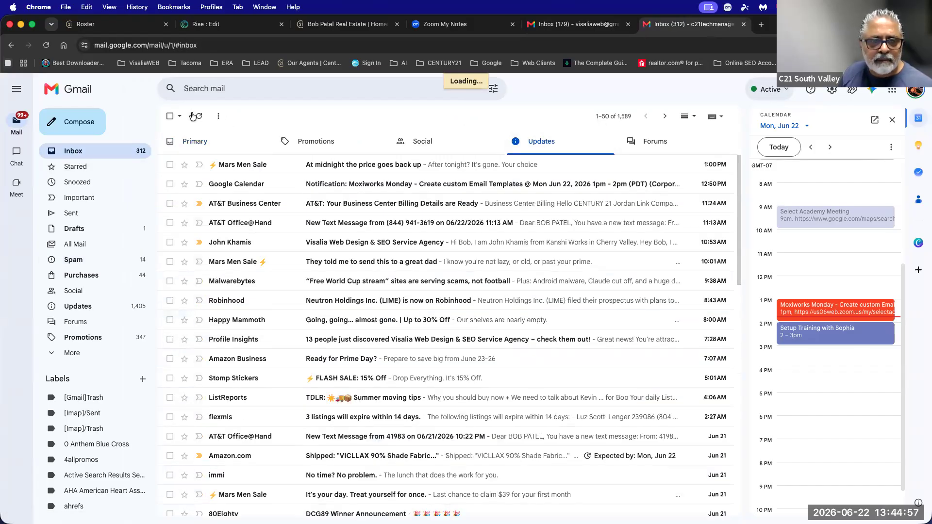
pyautogui.click(223, 150)
pyautogui.click(308, 144)
pyautogui.click(421, 146)
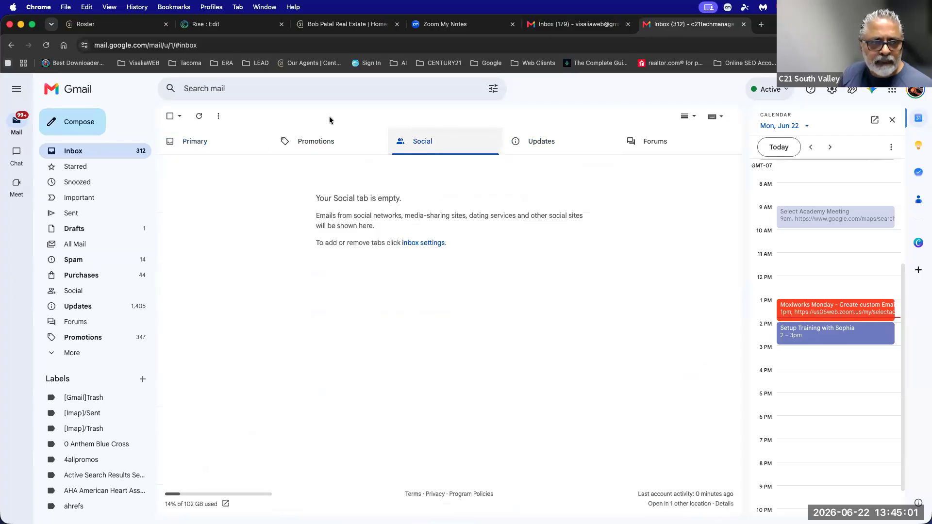
pyautogui.click(229, 24)
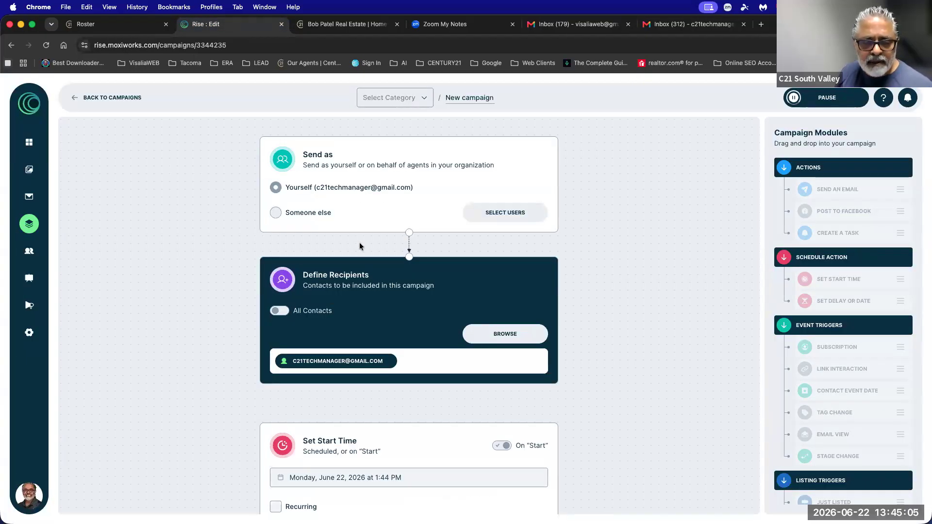
pyautogui.scroll(-3, 359, 246)
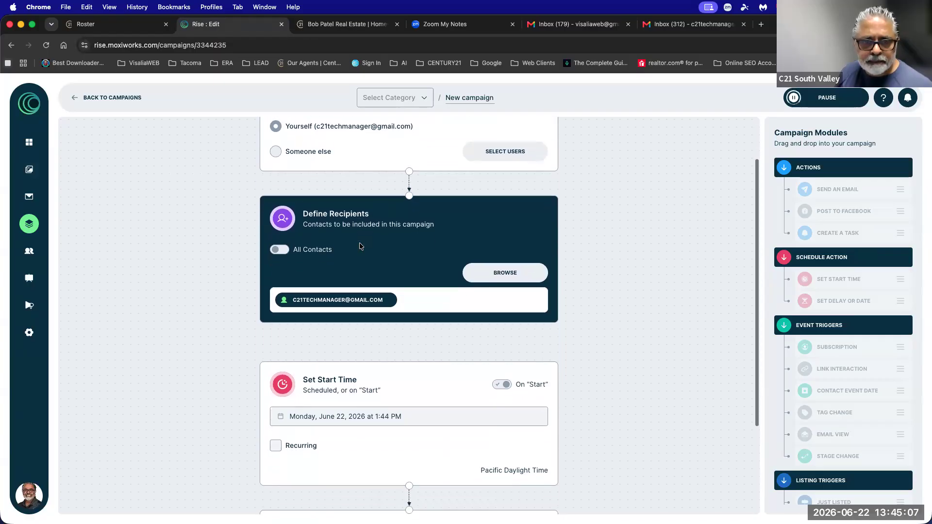
pyautogui.scroll(3, 359, 246)
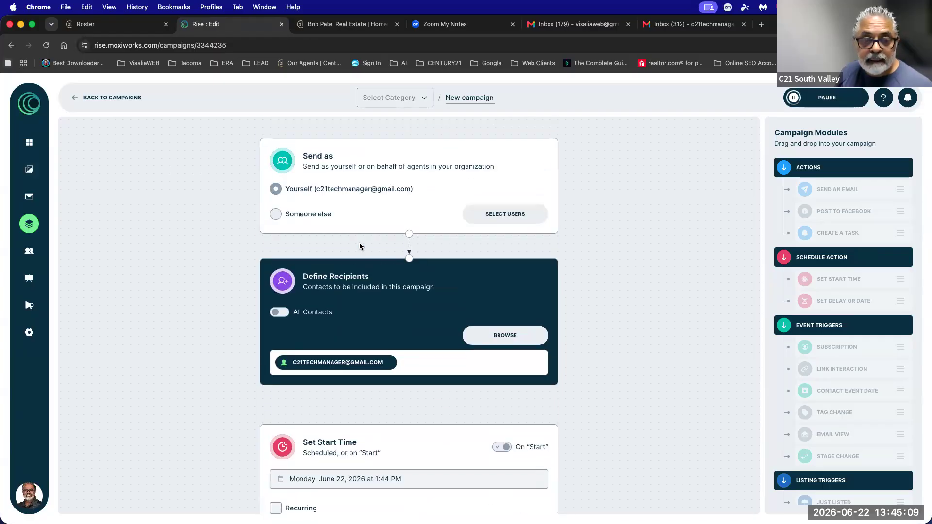
pyautogui.scroll(-5, 359, 246)
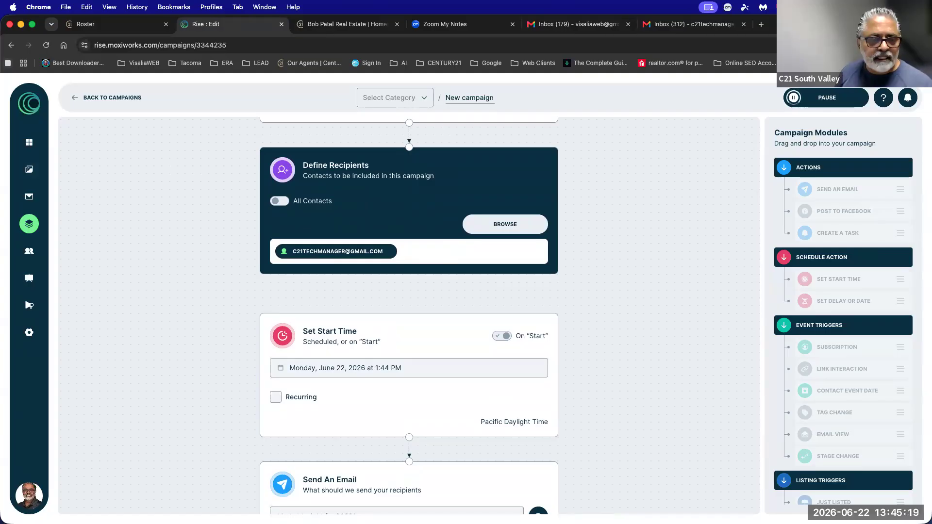
pyautogui.scroll(3, 365, 199)
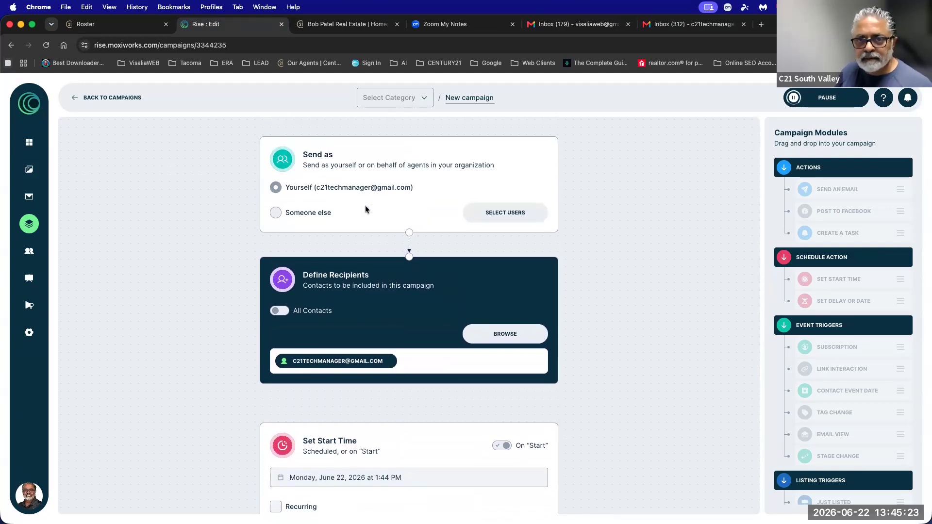
pyautogui.click(682, 29)
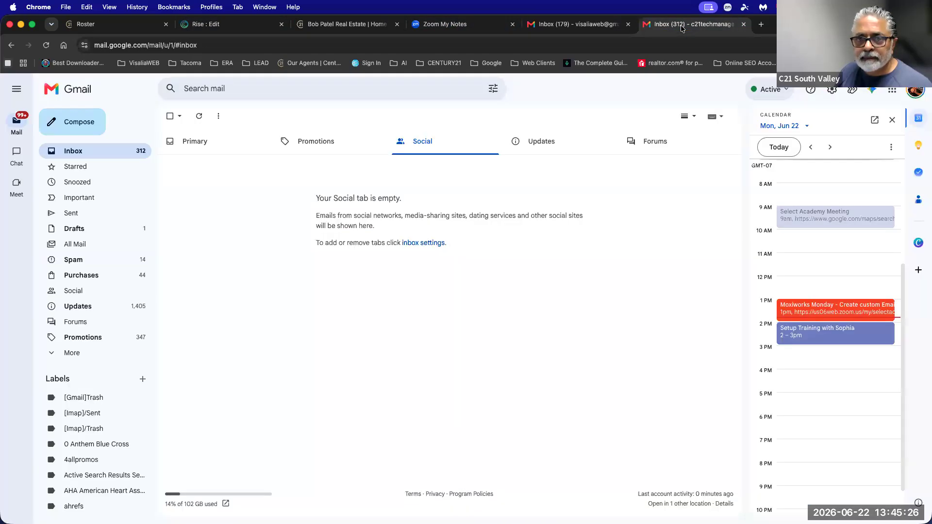
pyautogui.click(71, 152)
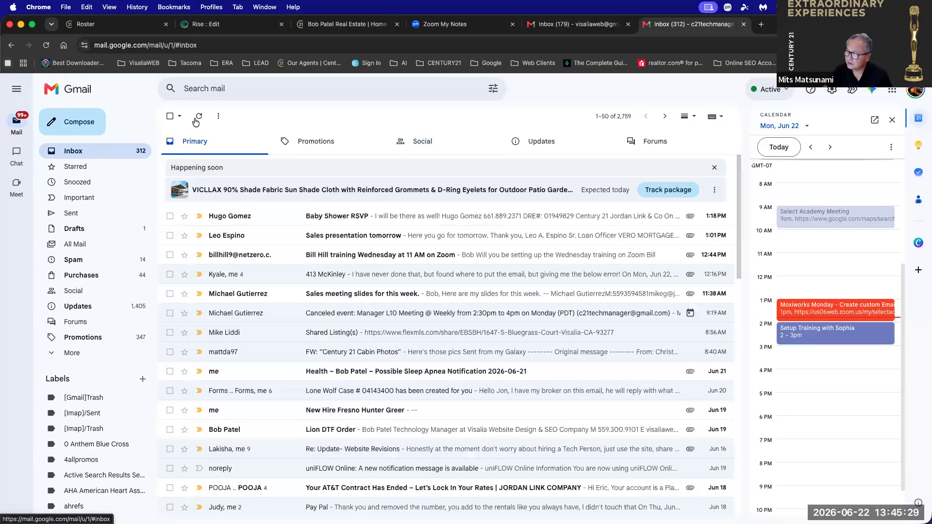
pyautogui.click(198, 119)
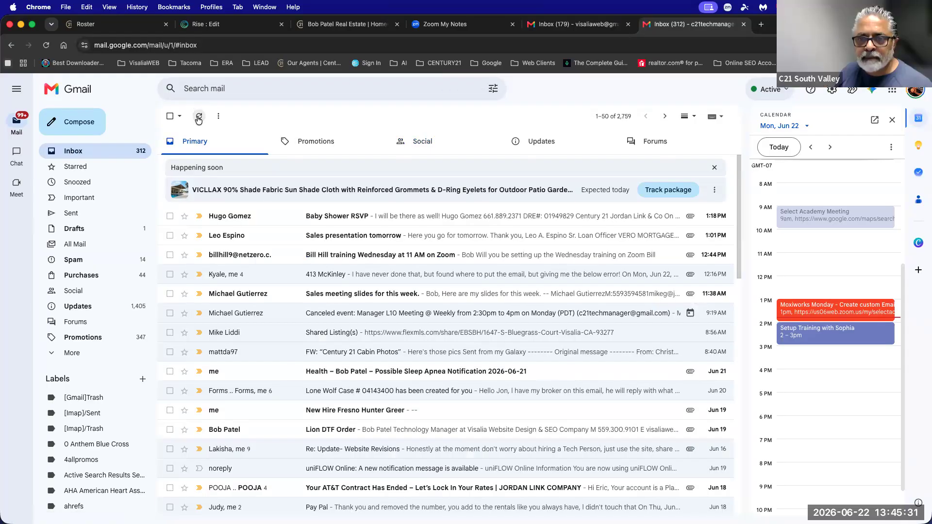
pyautogui.click(570, 141)
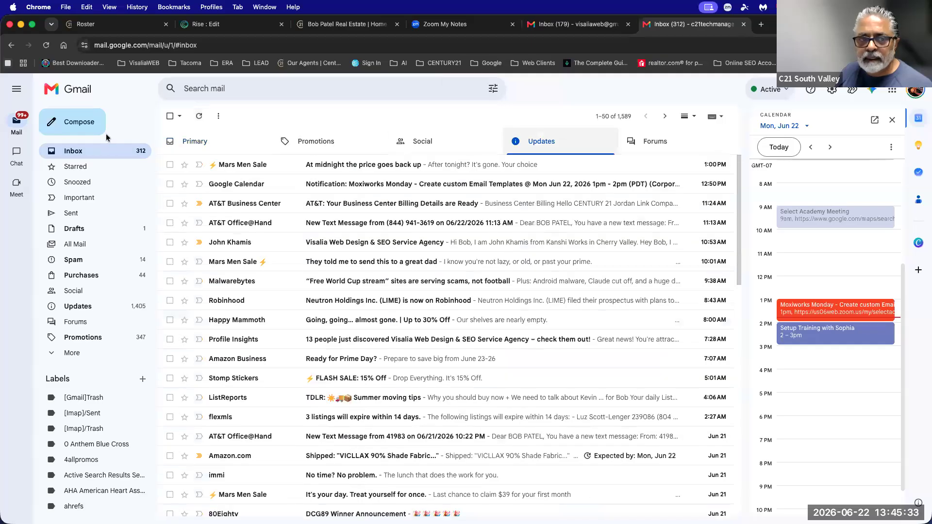
pyautogui.click(199, 116)
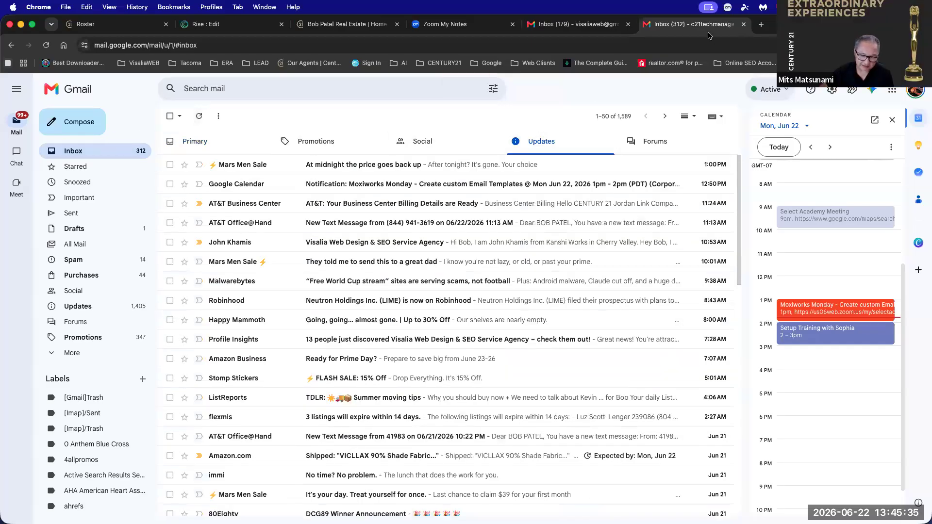
pyautogui.click(577, 24)
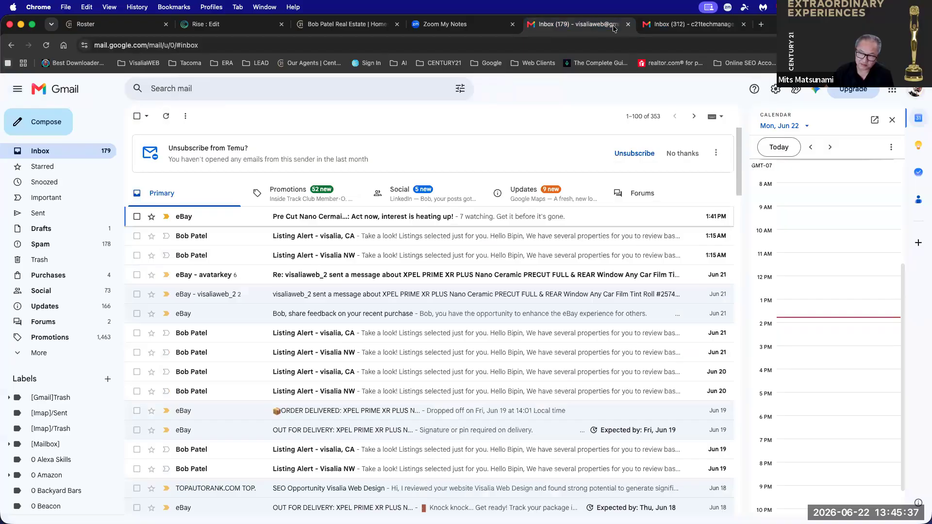
pyautogui.click(683, 28)
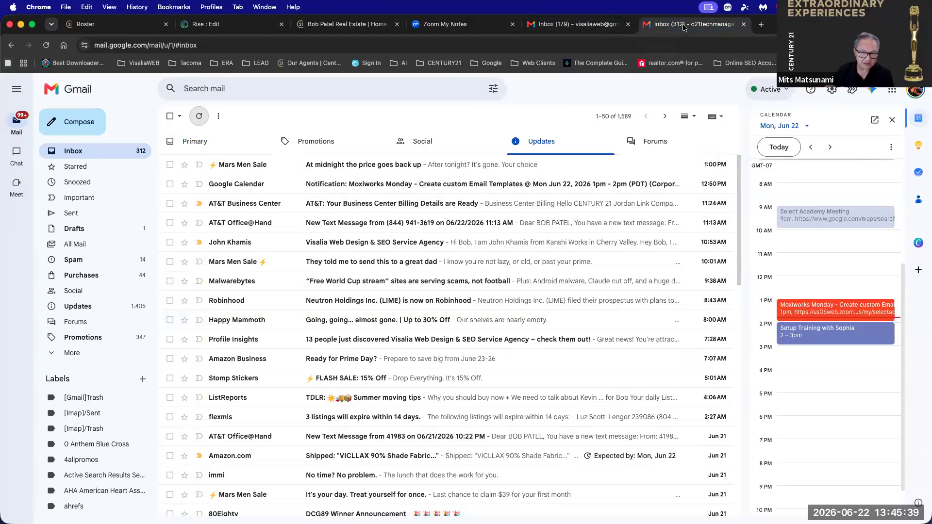
pyautogui.click(221, 29)
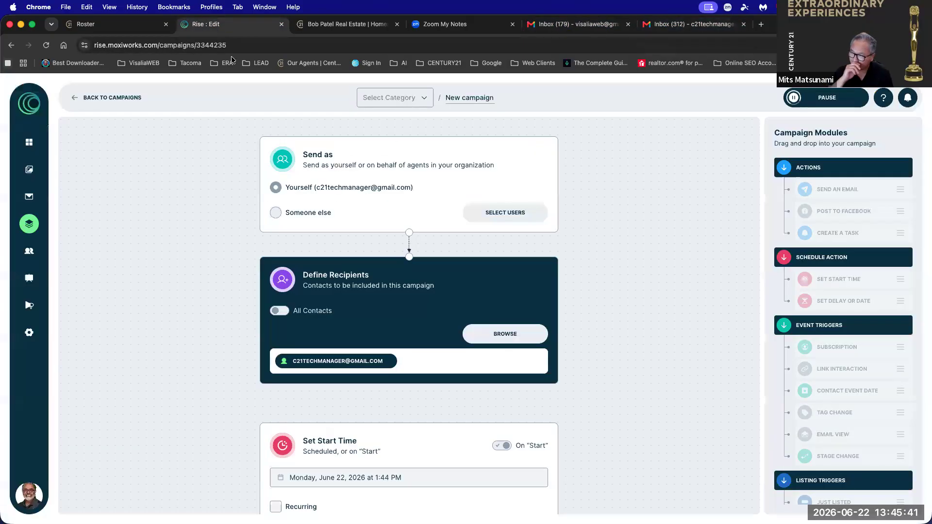
# Review the Send An Email module on the canvas, then go back to the Campaigns list.
pyautogui.scroll(-4, 308, 303)
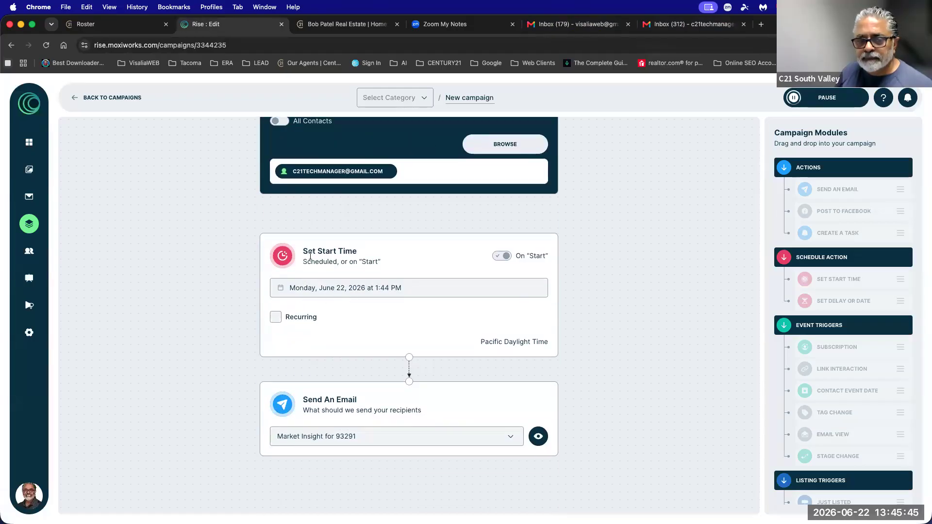
pyautogui.moveTo(304, 251); pyautogui.dragTo(507, 291)
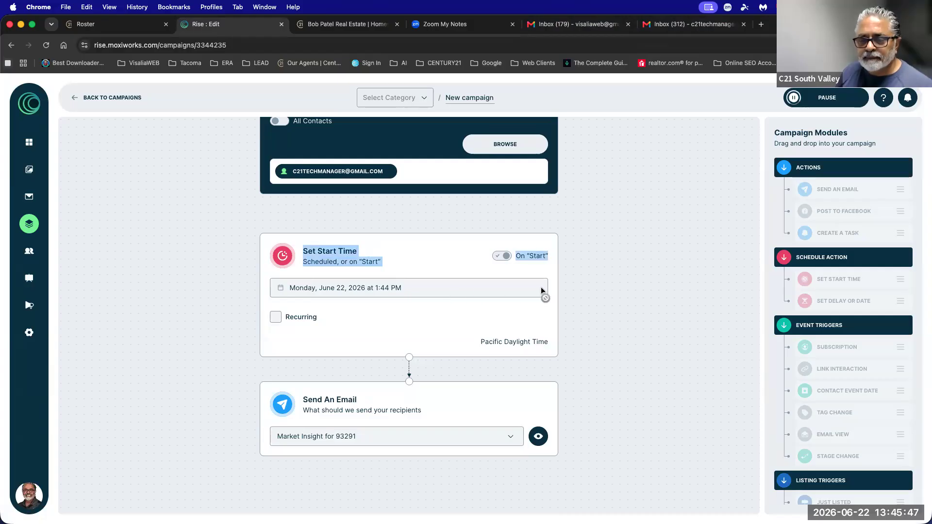
pyautogui.click(99, 97)
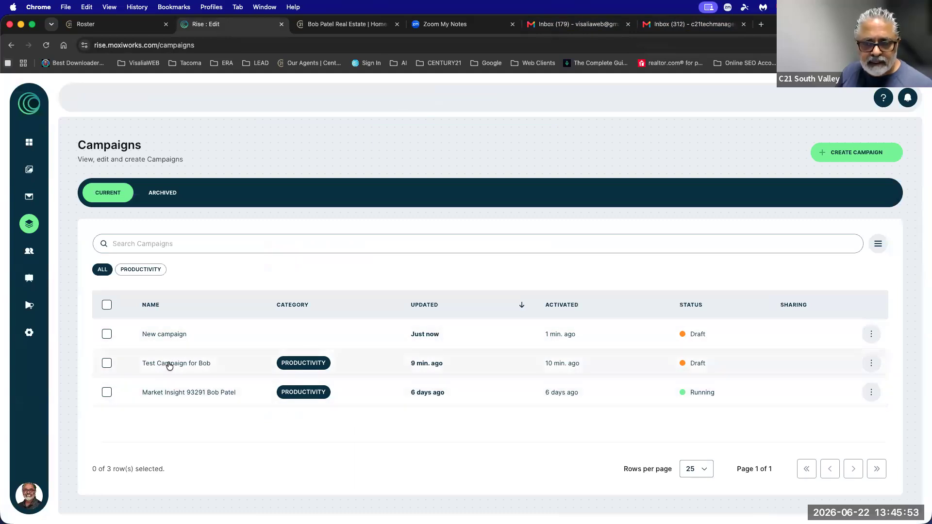
# Start the Test Campaign for Bob draft and return to the list.
pyautogui.click(694, 363)
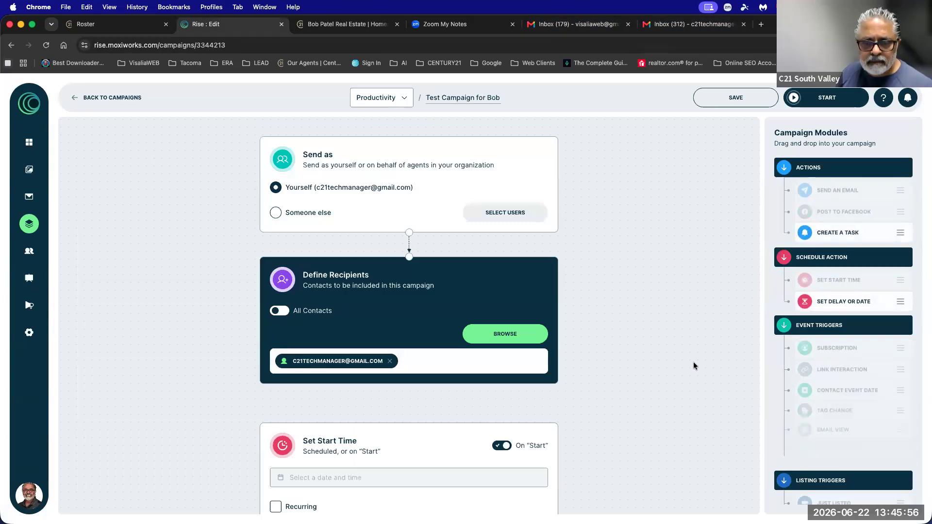
pyautogui.click(828, 98)
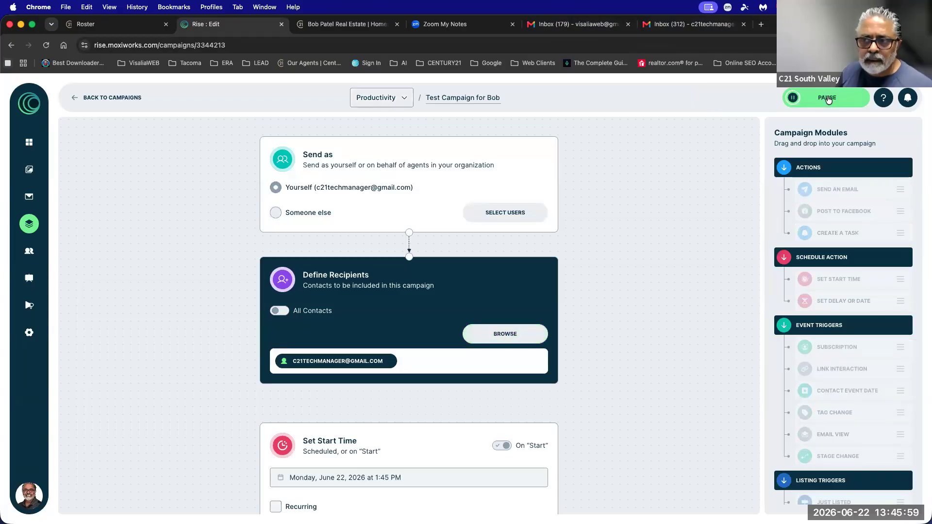
pyautogui.click(95, 97)
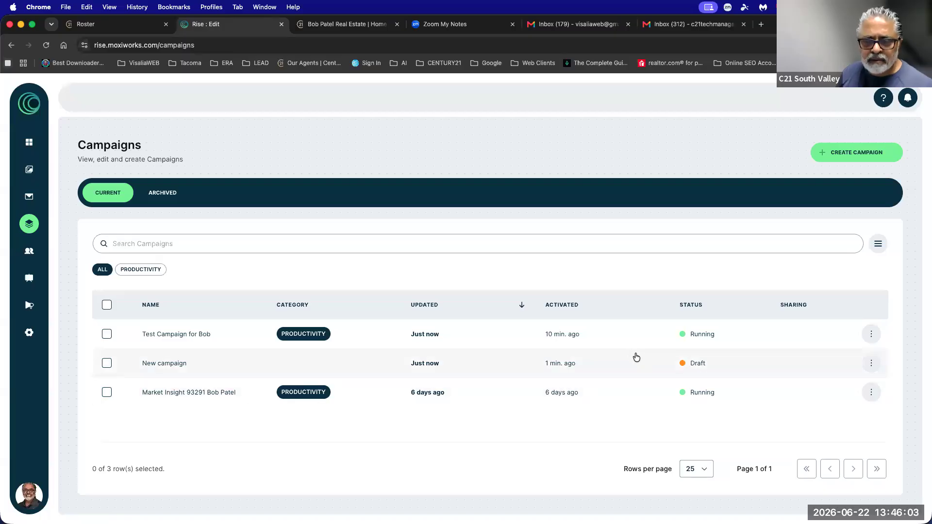
# Start the New campaign draft and return to the Campaigns list.
pyautogui.click(690, 369)
pyautogui.click(824, 103)
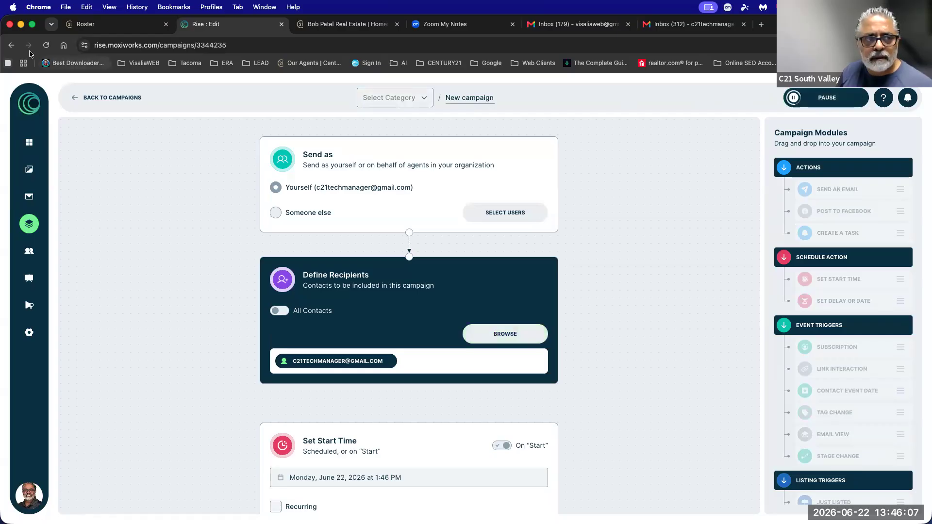
pyautogui.click(82, 97)
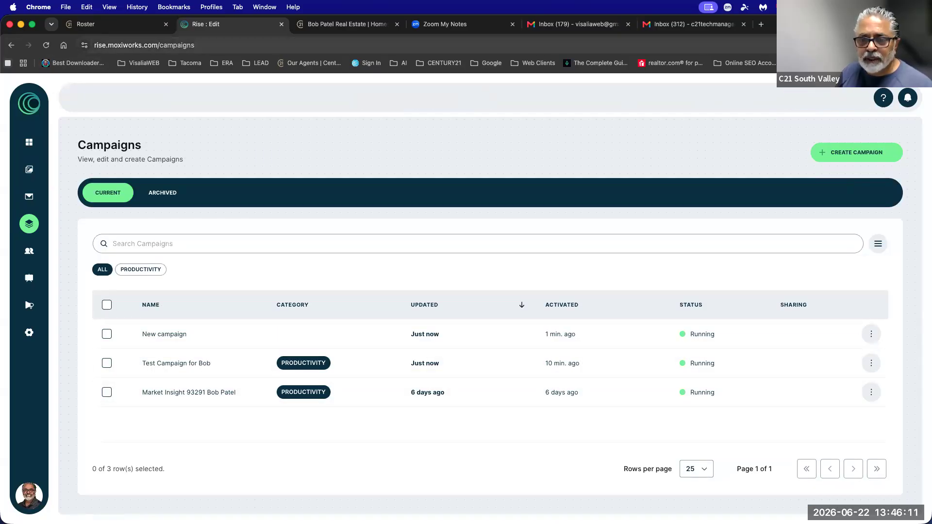
# Create a custom campaign with a Set Start Time step, leaving its date unchosen.
pyautogui.click(877, 157)
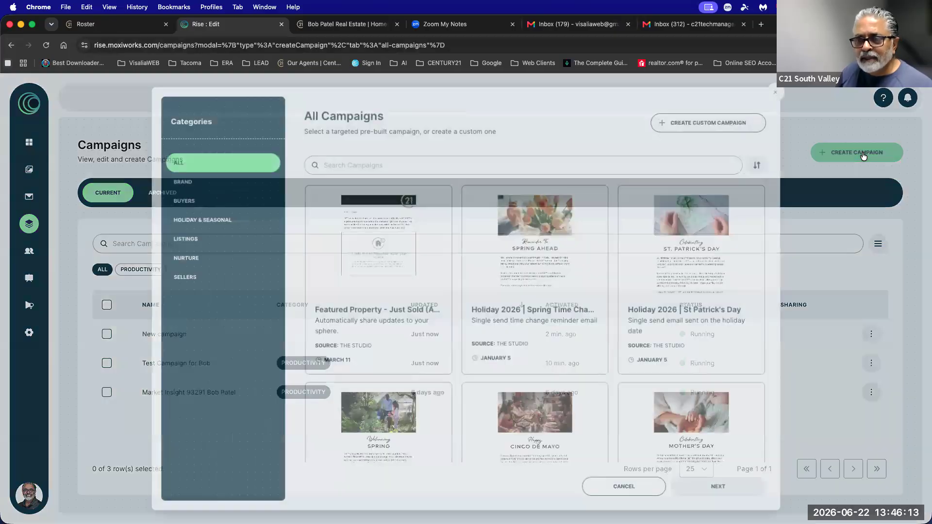
pyautogui.click(711, 120)
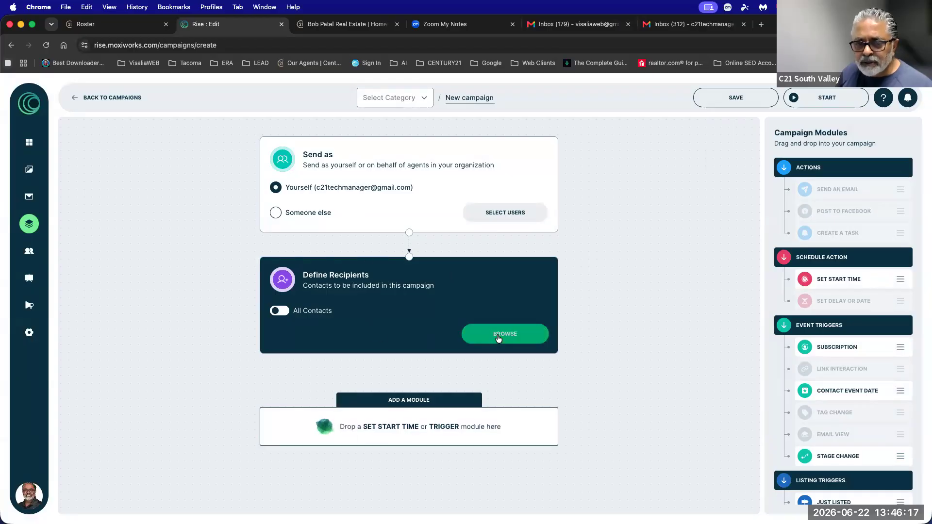
pyautogui.moveTo(830, 278); pyautogui.dragTo(458, 441)
pyautogui.scroll(-3, 460, 444)
pyautogui.click(316, 311)
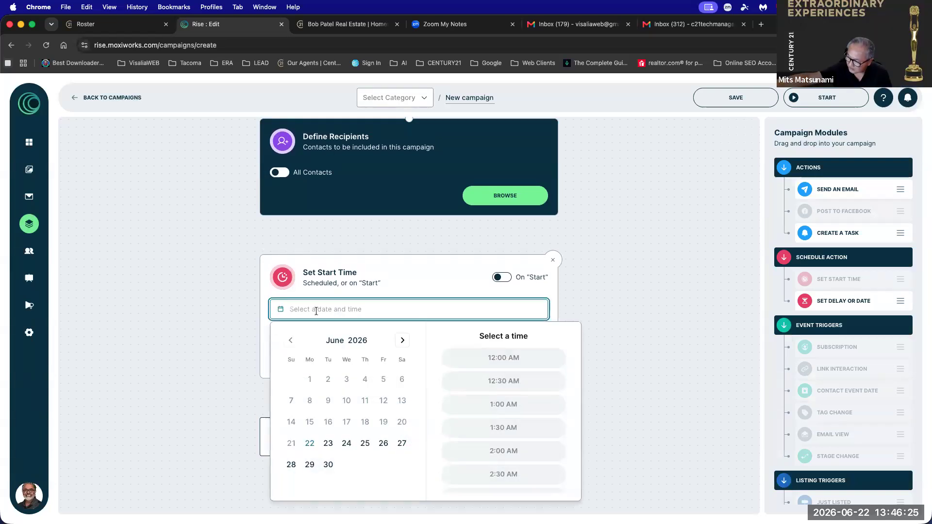
pyautogui.click(592, 281)
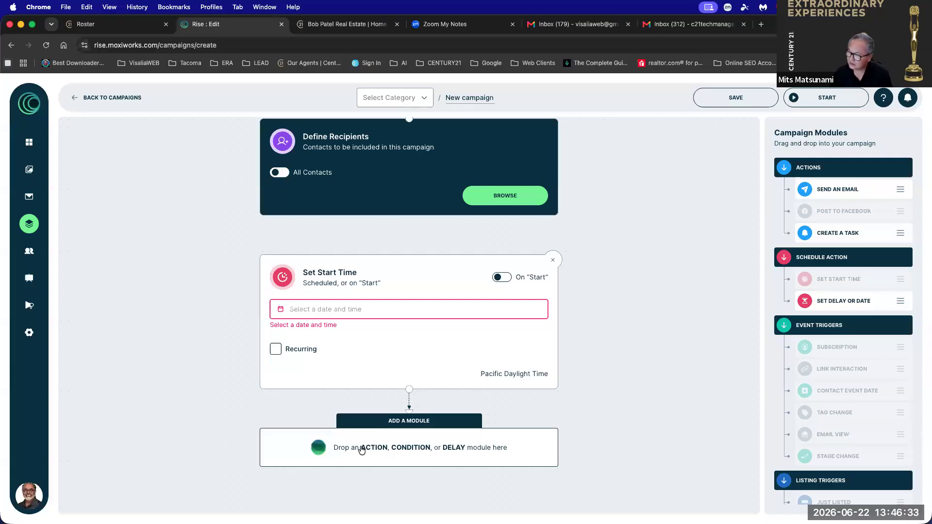
pyautogui.click(336, 303)
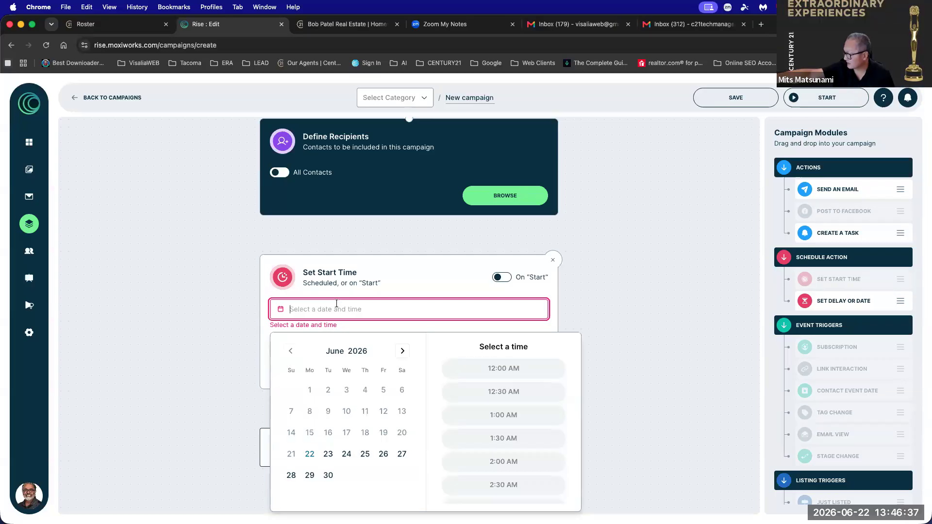
pyautogui.click(683, 296)
# Add a Set Delay Or Date step of 2 Weeks after the start time.
pyautogui.moveTo(843, 304); pyautogui.dragTo(472, 433)
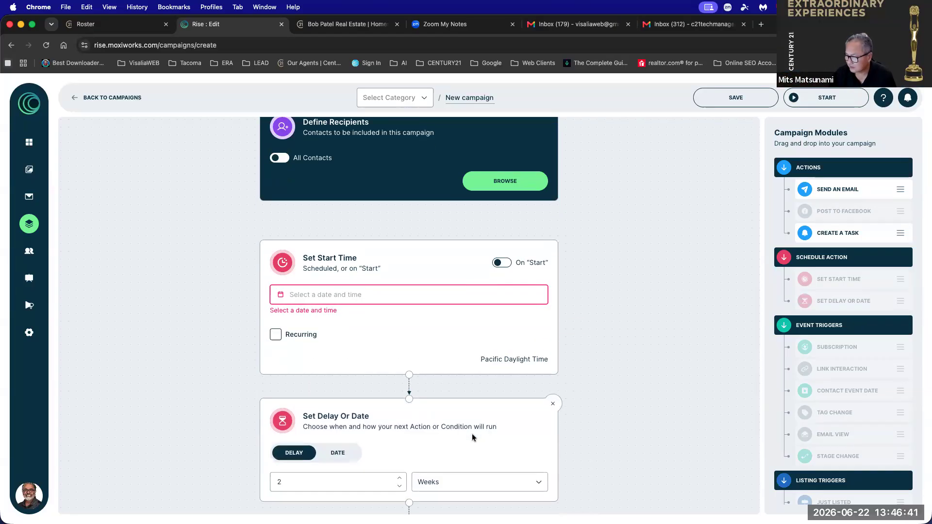
pyautogui.scroll(-2, 472, 433)
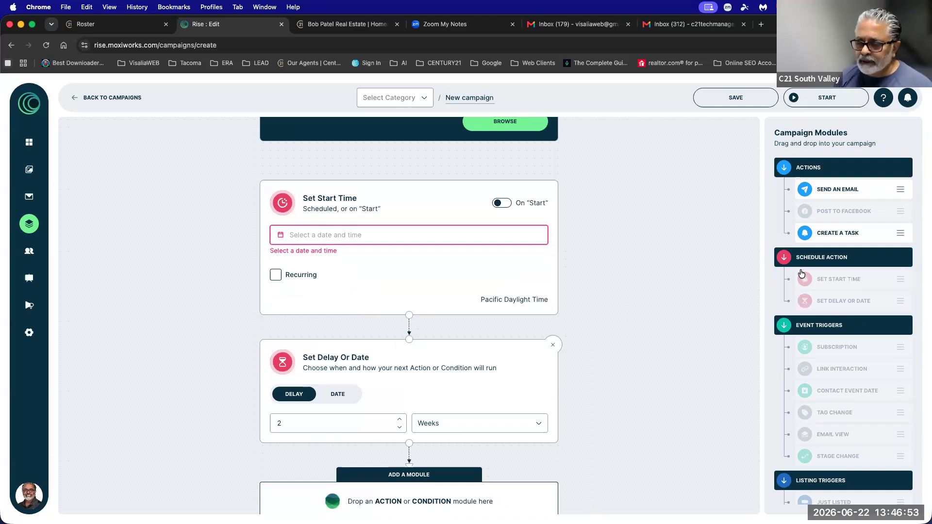
pyautogui.scroll(-2, 776, 273)
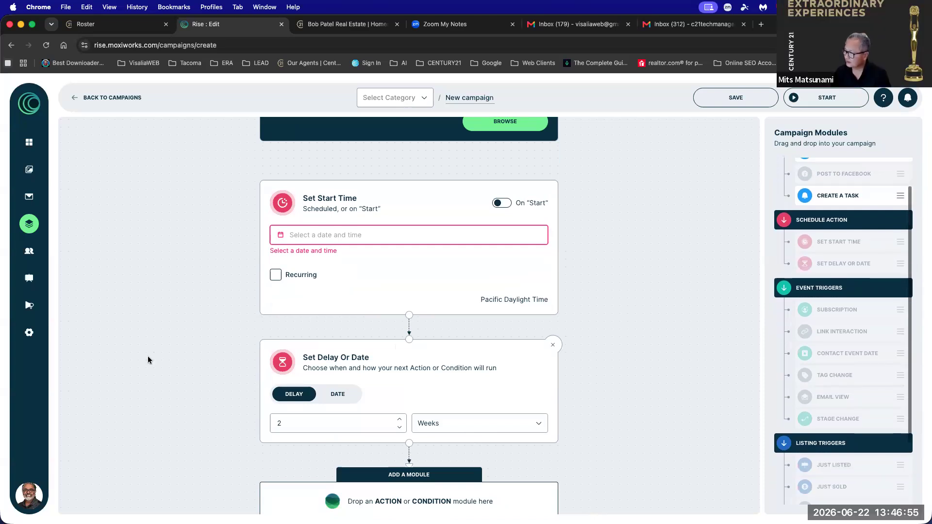
pyautogui.scroll(2, 819, 212)
pyautogui.moveTo(819, 210); pyautogui.dragTo(401, 422)
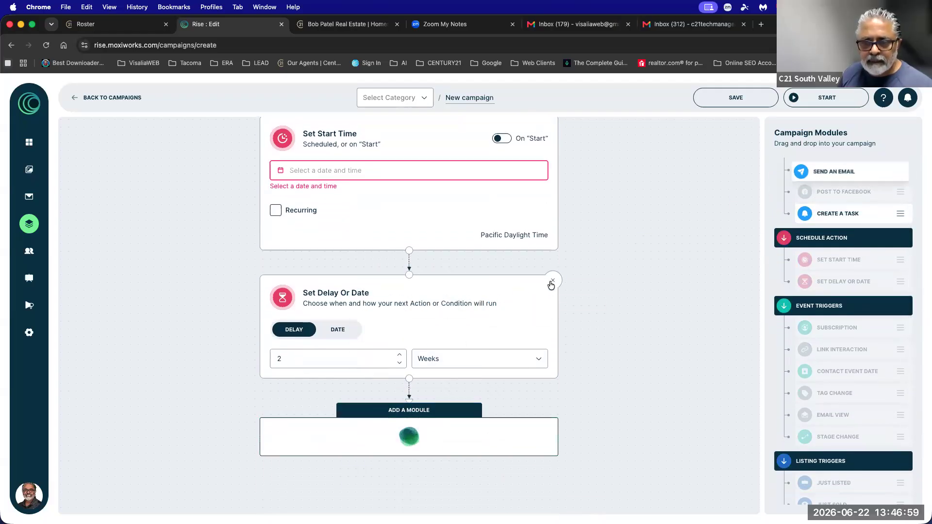
# Remove the delay step, set the start to On Start, and send Market Insight for 93291.
pyautogui.click(552, 290)
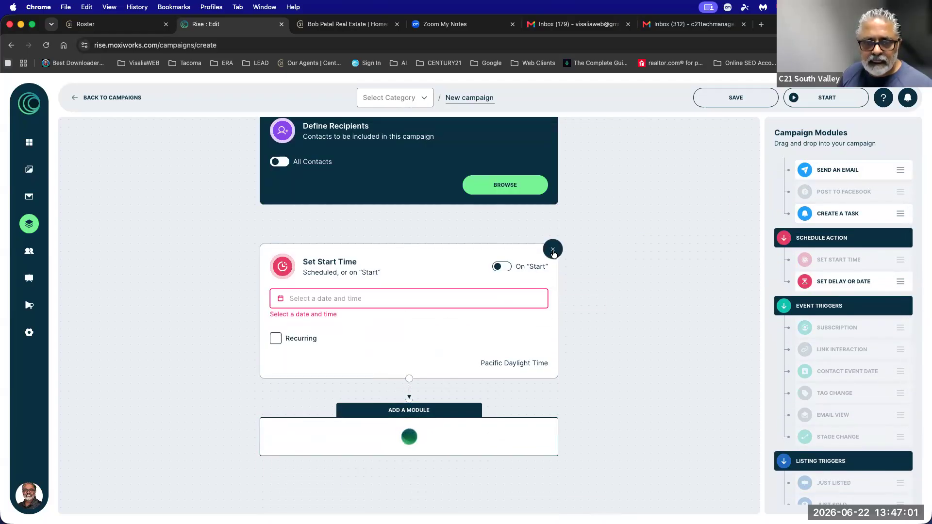
pyautogui.click(503, 267)
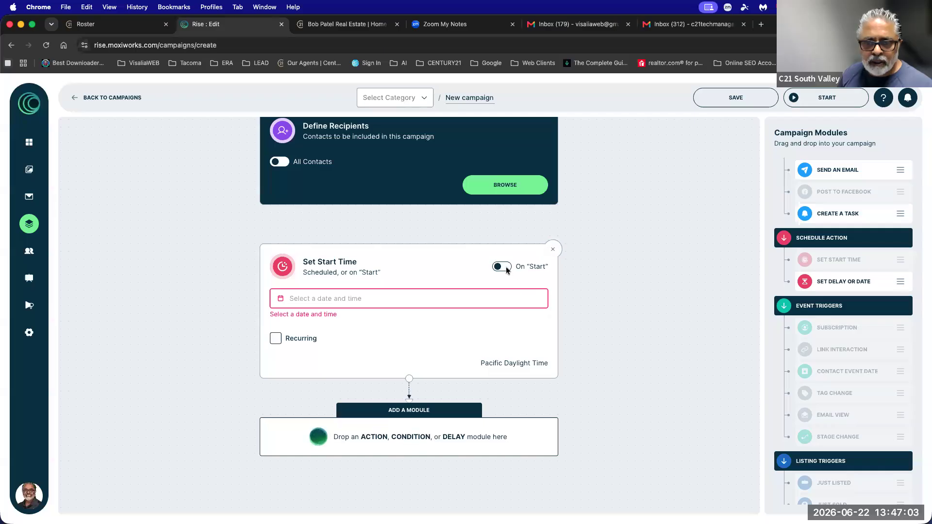
pyautogui.moveTo(820, 170); pyautogui.dragTo(428, 432)
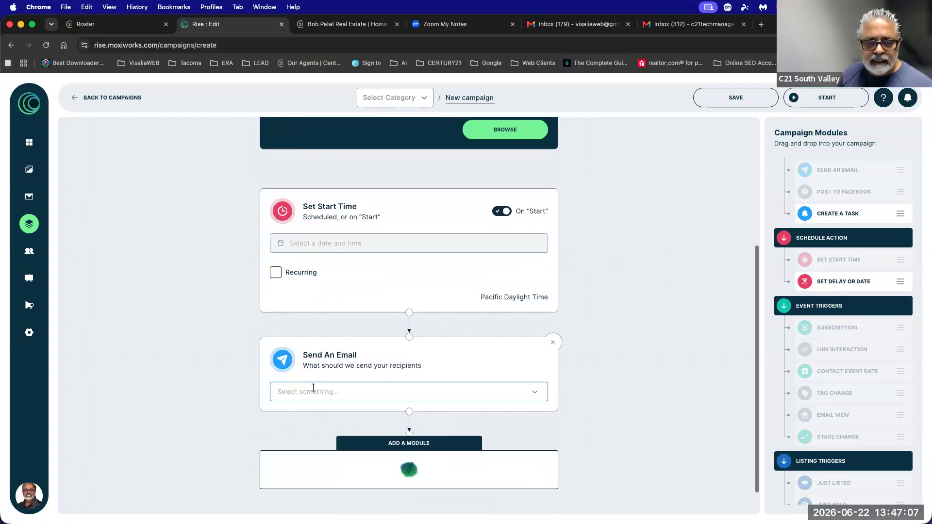
pyautogui.click(311, 391)
pyautogui.click(324, 288)
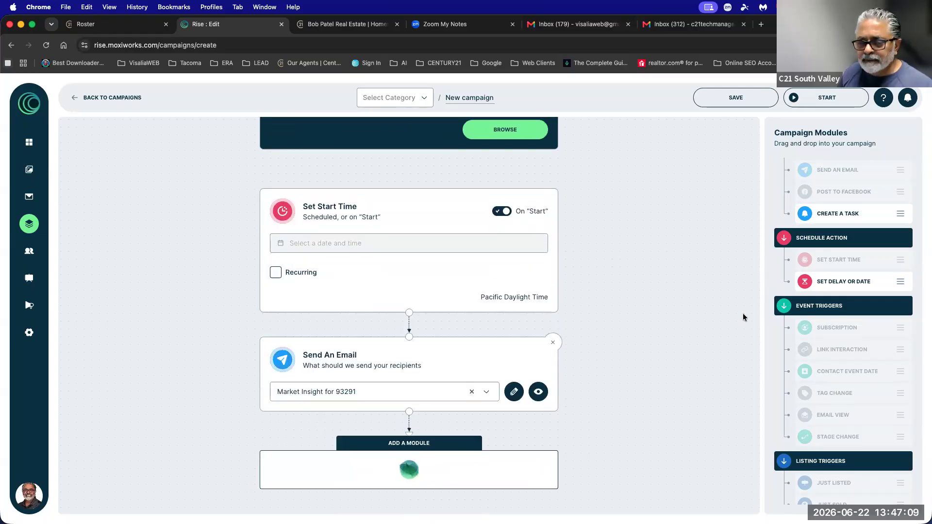
# Add a 1 Week delay followed by a Training Email 06222026 - 1 email step.
pyautogui.scroll(-1, 743, 313)
pyautogui.moveTo(841, 282); pyautogui.dragTo(497, 432)
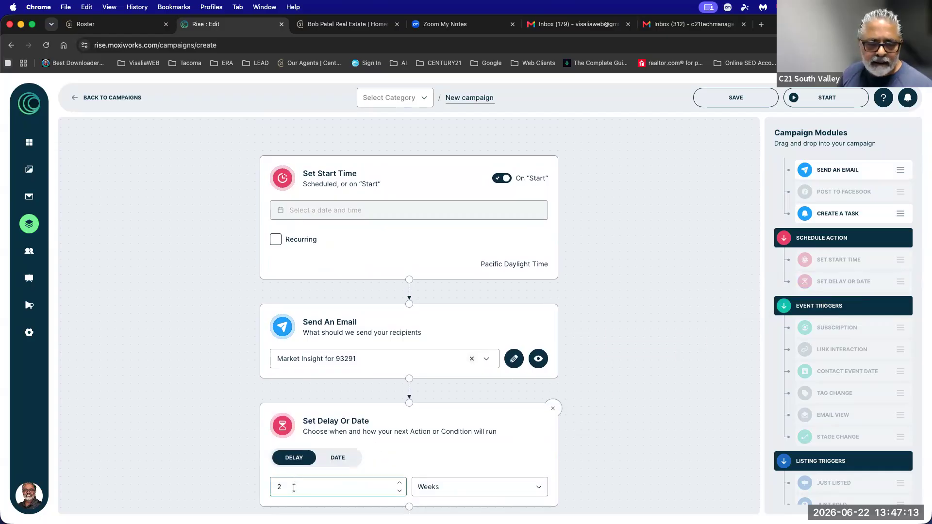
pyautogui.click(331, 488)
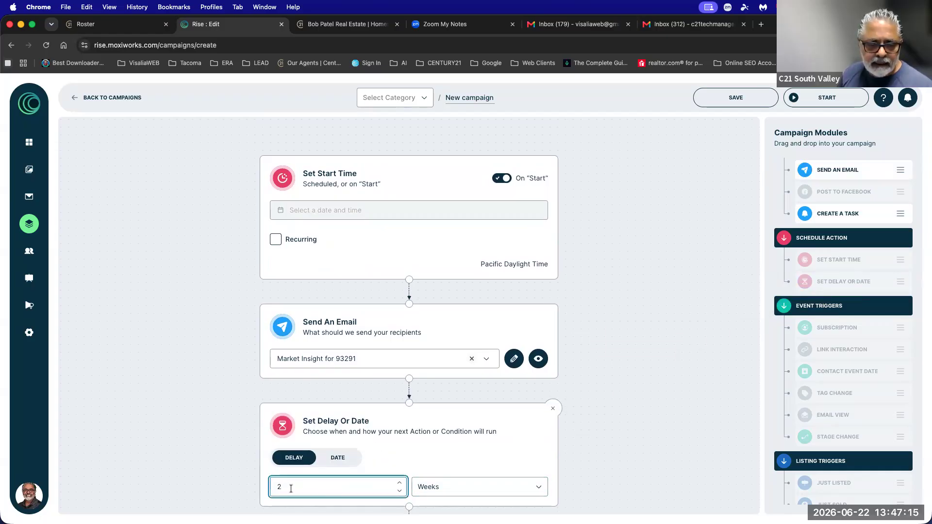
pyautogui.click(611, 390)
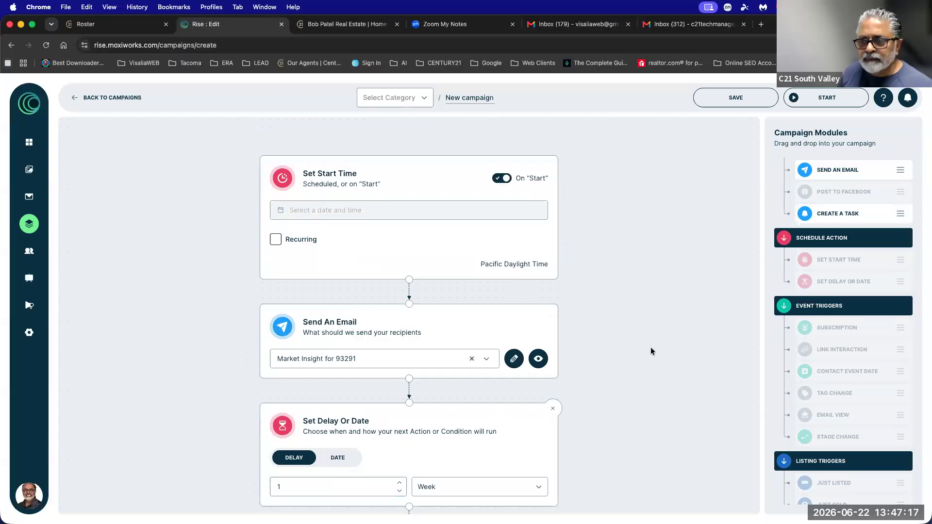
pyautogui.moveTo(823, 172); pyautogui.dragTo(335, 429)
pyautogui.click(343, 361)
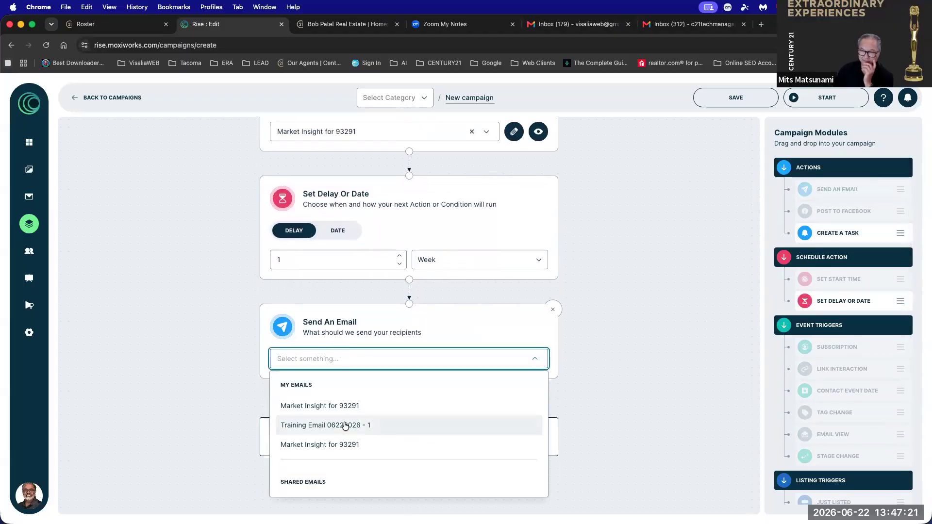
pyautogui.click(323, 427)
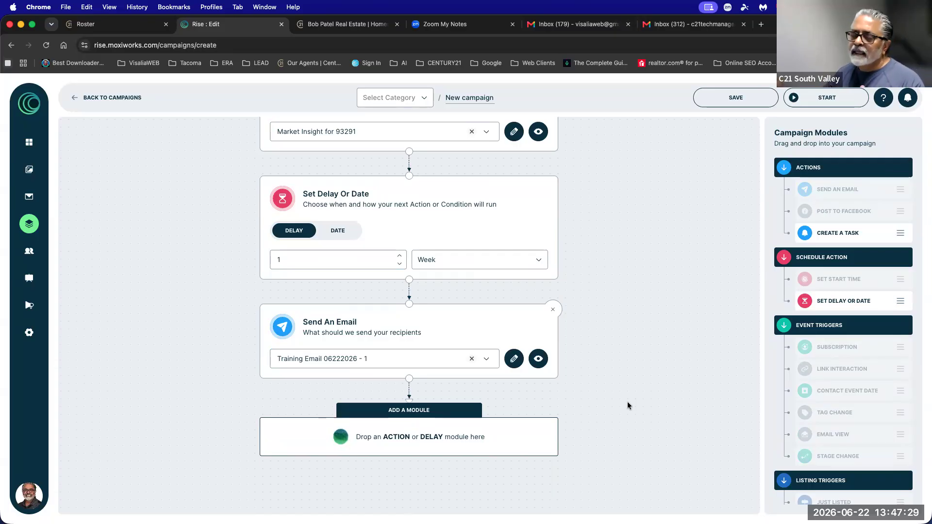
# Review the flow, then leave for the Campaigns list without saving.
pyautogui.scroll(10, 625, 401)
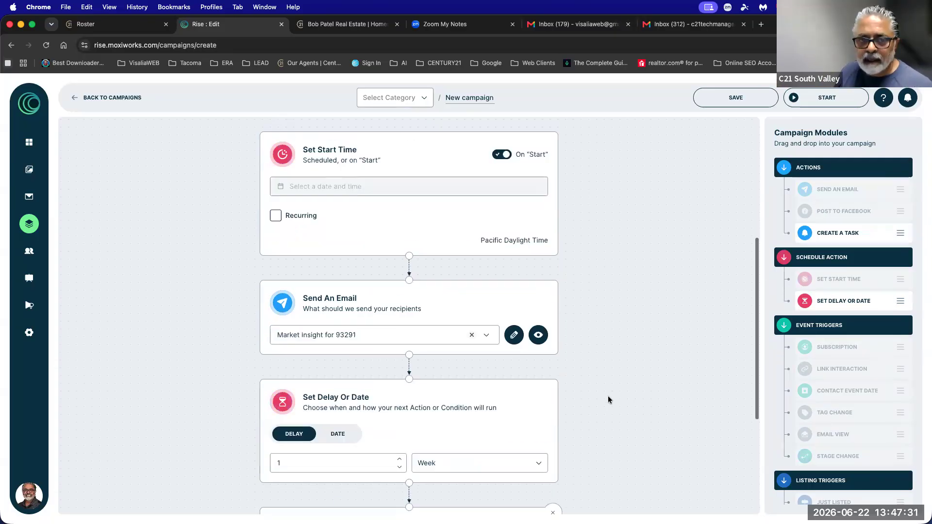
pyautogui.scroll(-1, 552, 337)
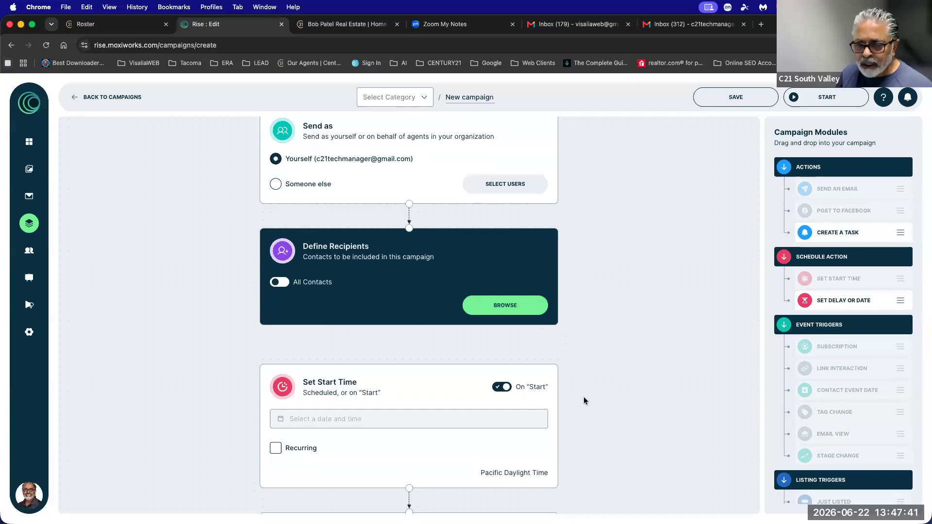
pyautogui.scroll(-2, 576, 396)
pyautogui.scroll(3, 576, 392)
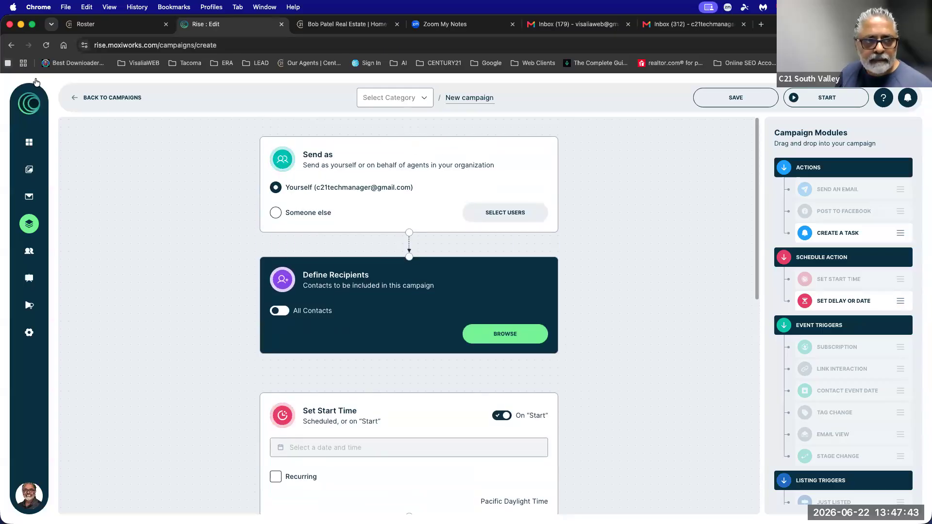
pyautogui.click(108, 98)
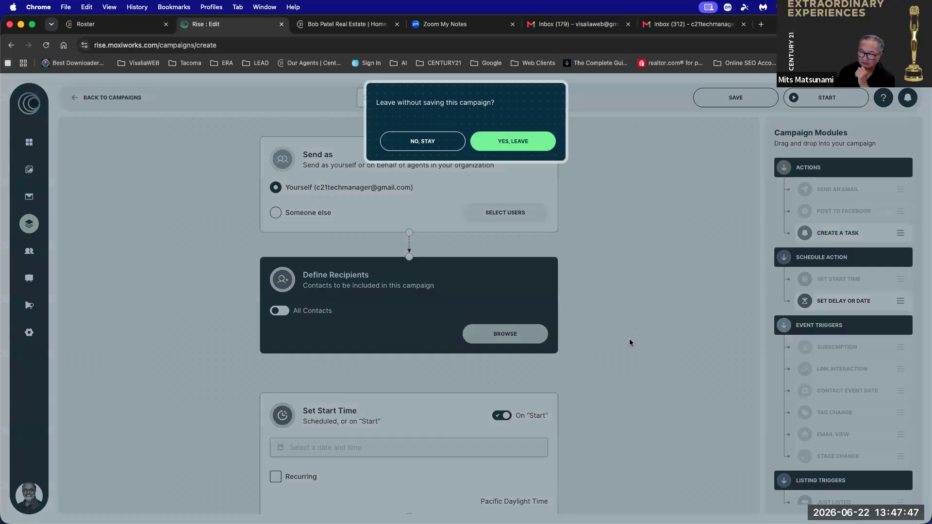
pyautogui.click(518, 140)
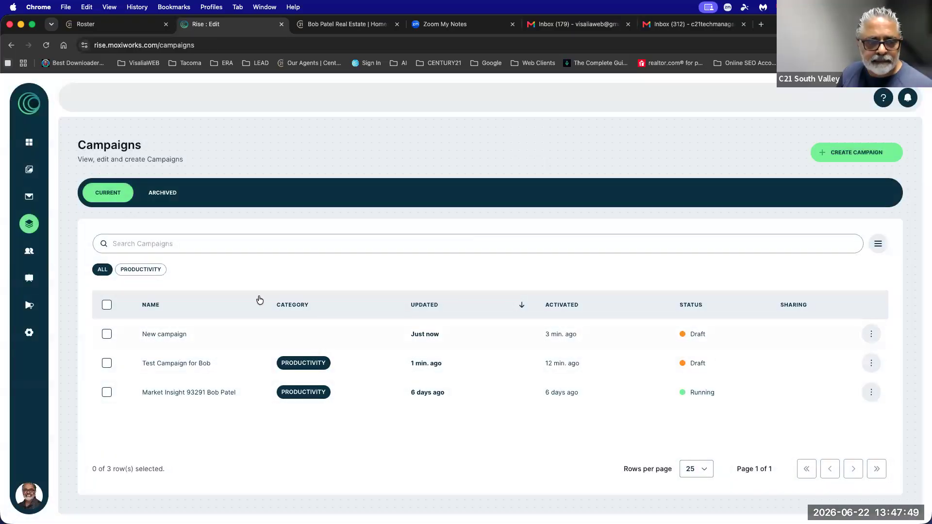
# Start a campaign from the Featured Property - Just Sold template and review its email step.
pyautogui.click(845, 155)
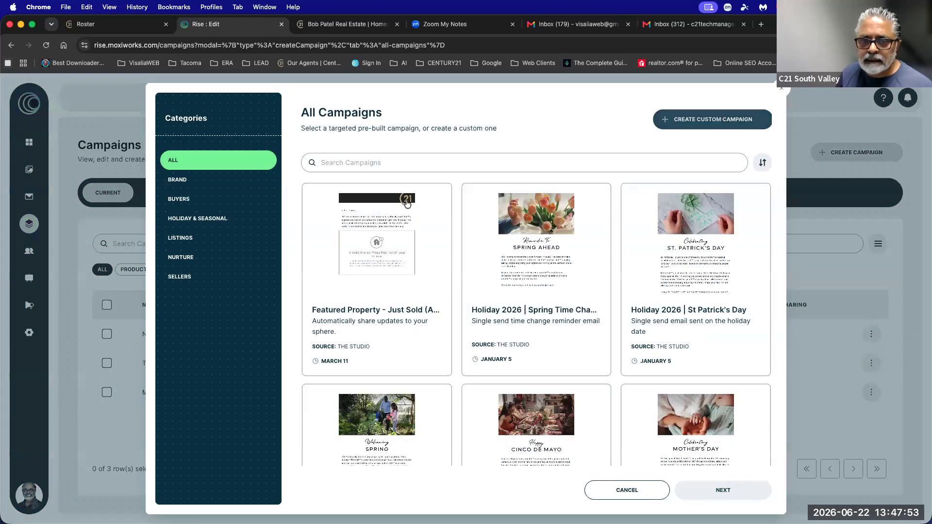
pyautogui.click(377, 243)
pyautogui.click(719, 491)
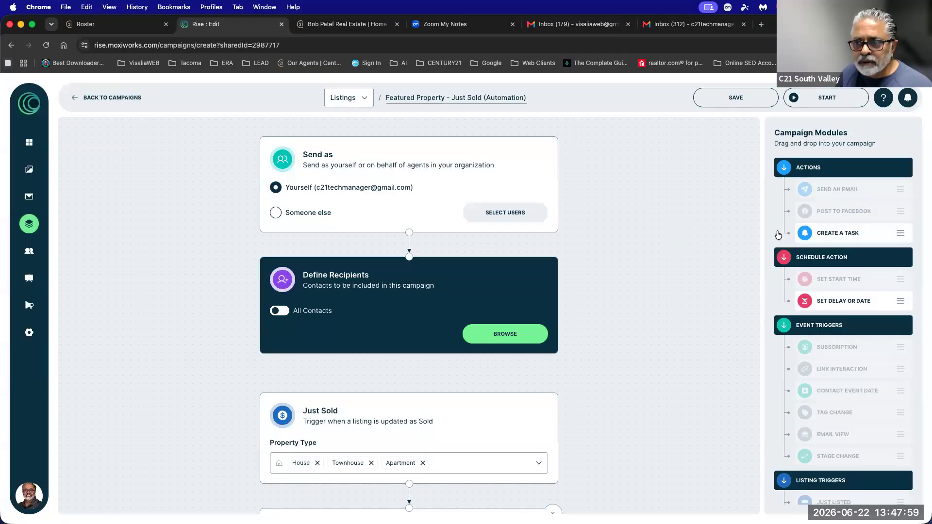
pyautogui.scroll(-2, 649, 317)
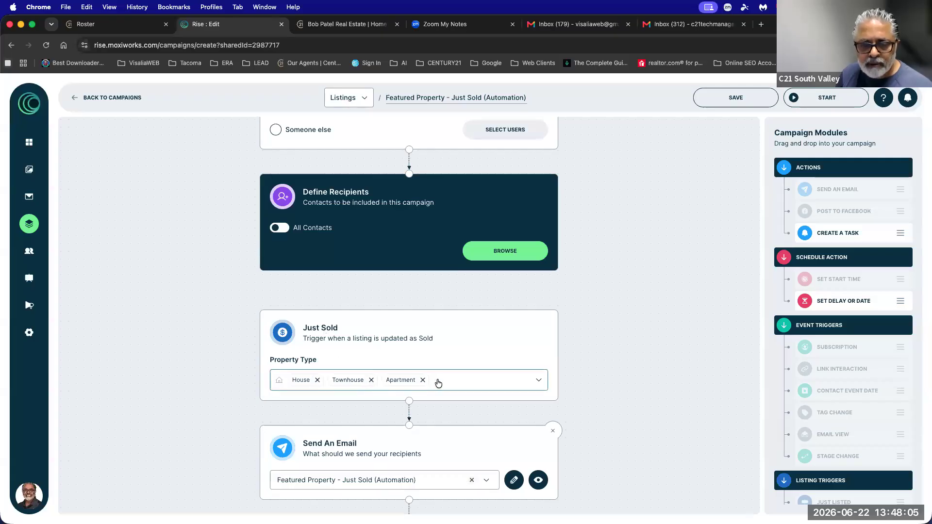
pyautogui.scroll(-3, 438, 383)
pyautogui.click(339, 359)
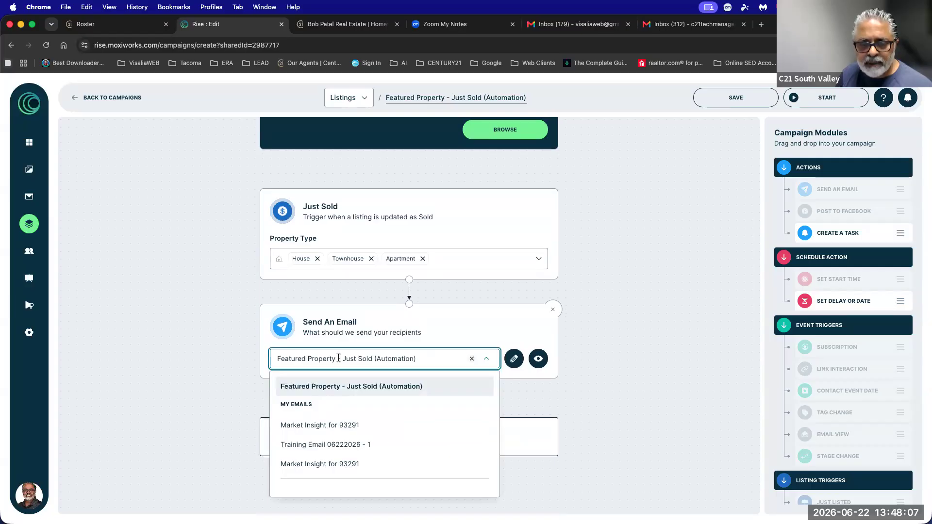
pyautogui.scroll(5, 576, 345)
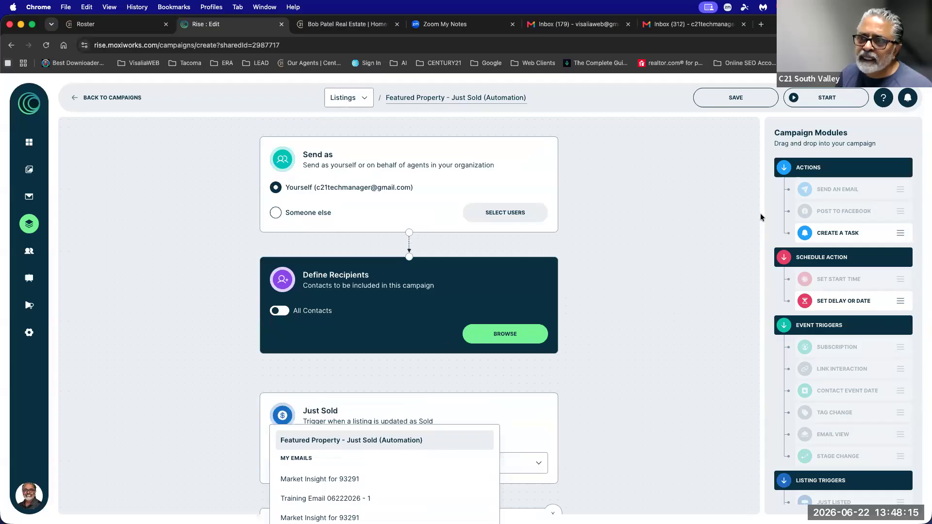
pyautogui.scroll(-1, 760, 213)
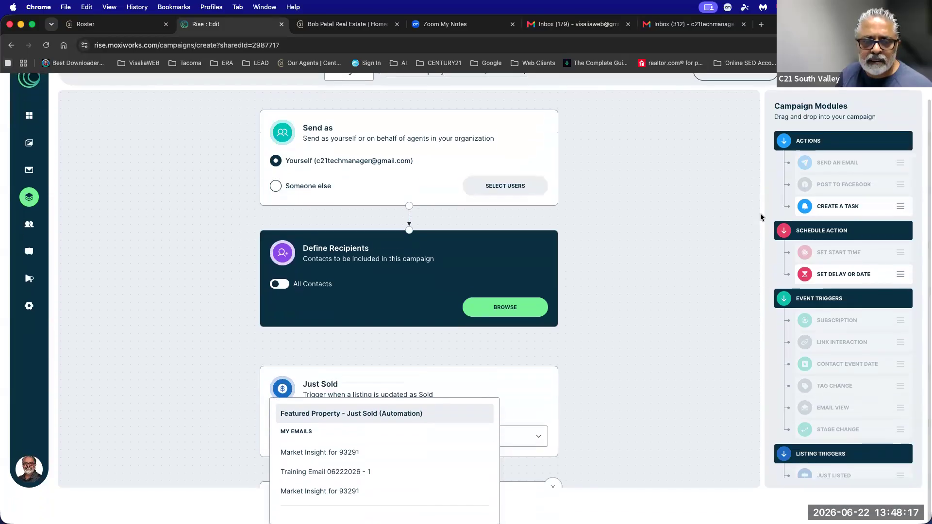
pyautogui.click(545, 383)
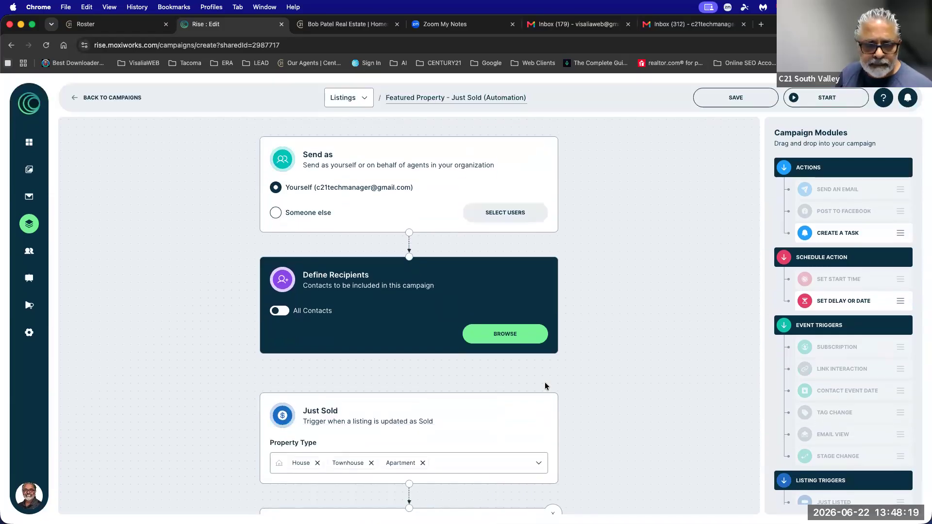
# Change the send step's email to Market Insight for 93291.
pyautogui.scroll(-5, 545, 383)
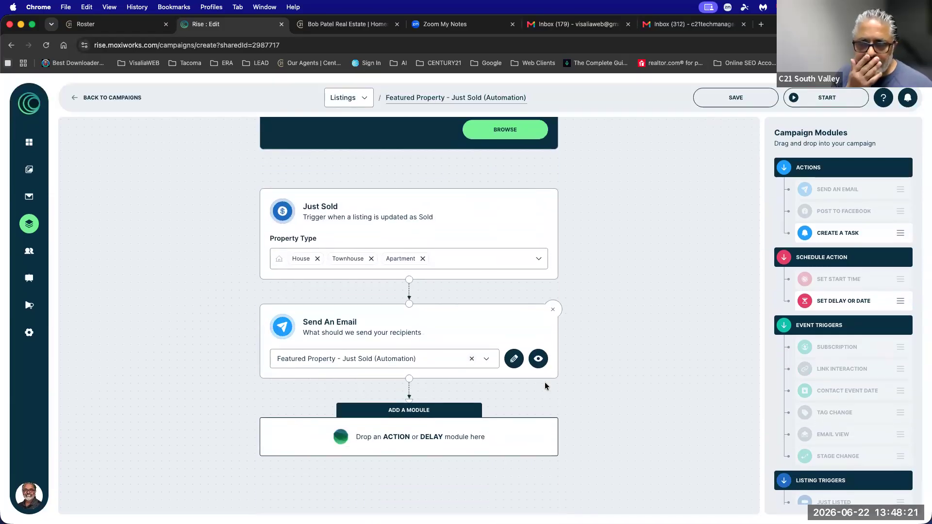
pyautogui.scroll(3, 593, 363)
pyautogui.scroll(1, 593, 365)
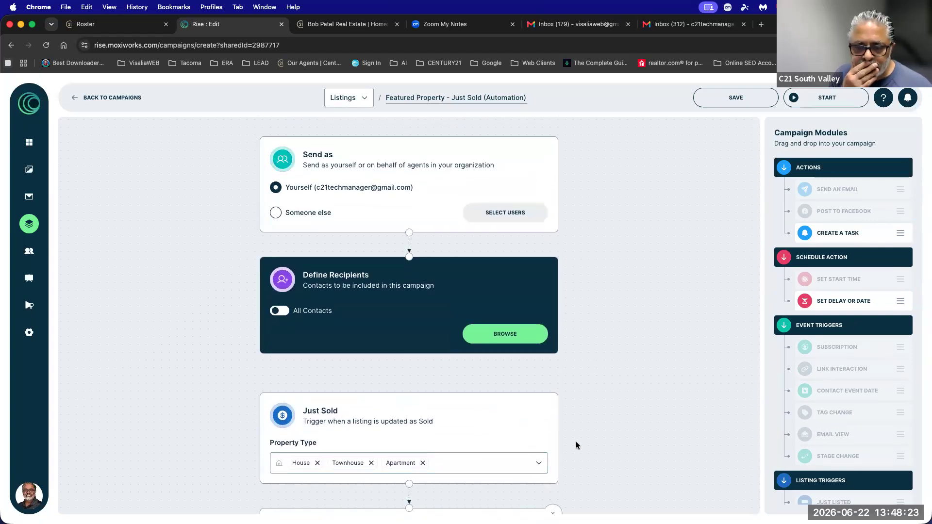
pyautogui.scroll(-1, 577, 444)
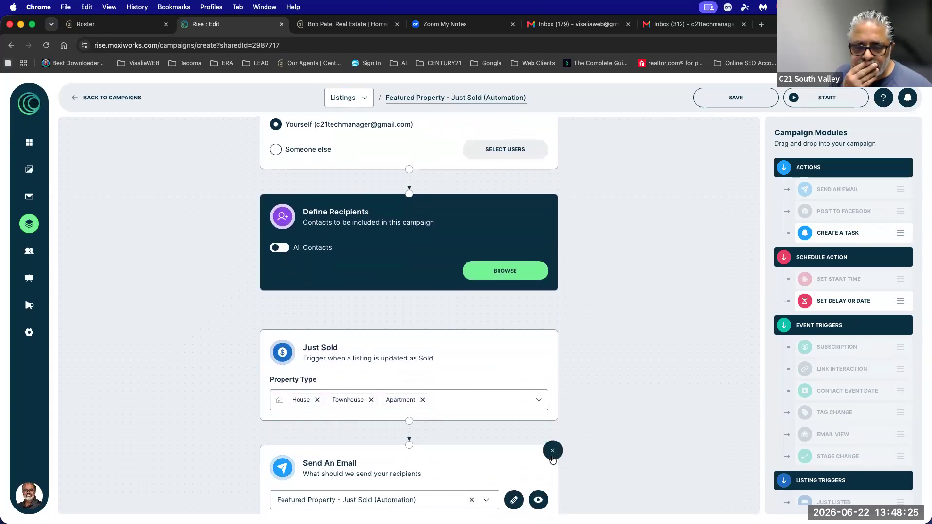
pyautogui.click(326, 504)
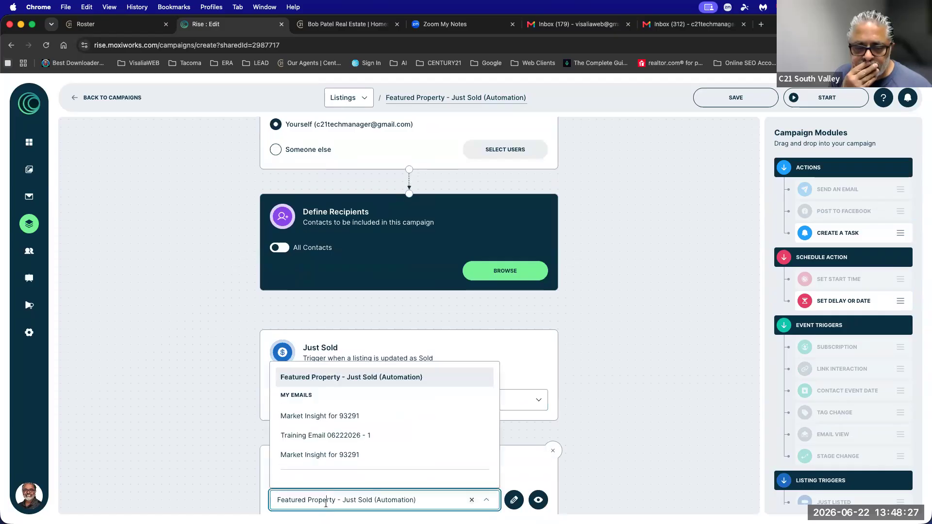
pyautogui.click(315, 416)
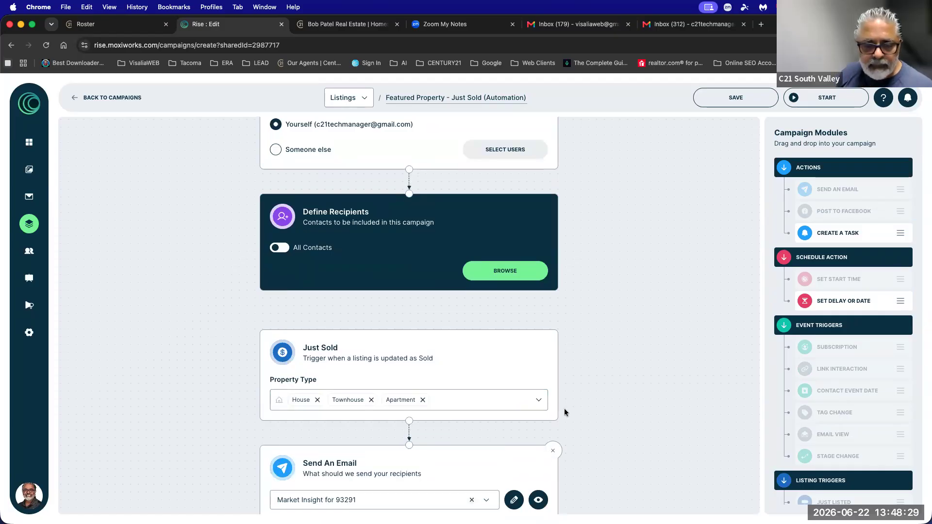
# Remove Apartment from the sold property types and save the campaign as a draft.
pyautogui.scroll(-3, 564, 408)
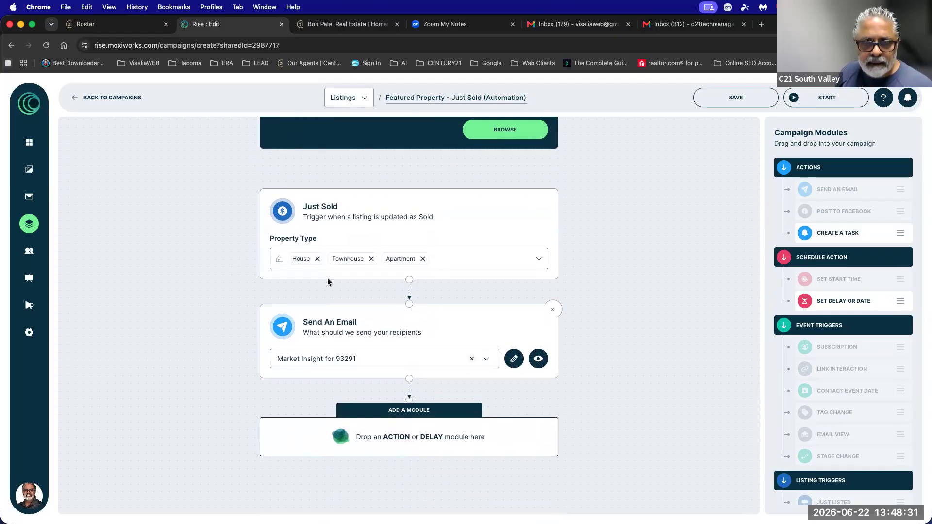
pyautogui.click(424, 260)
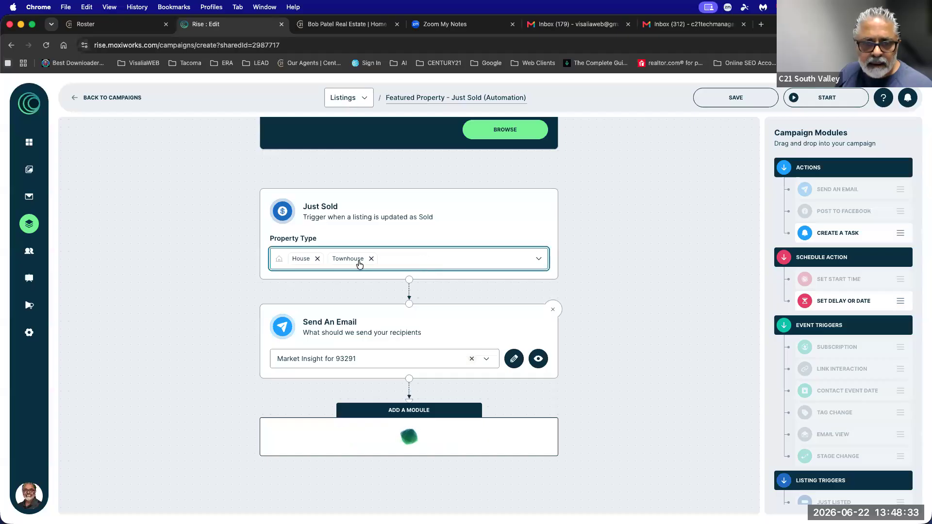
pyautogui.click(397, 253)
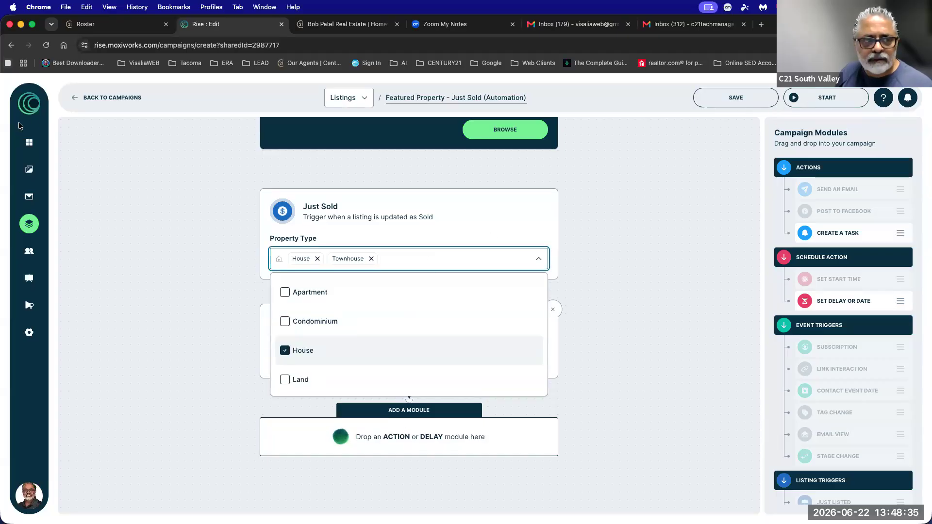
pyautogui.click(100, 97)
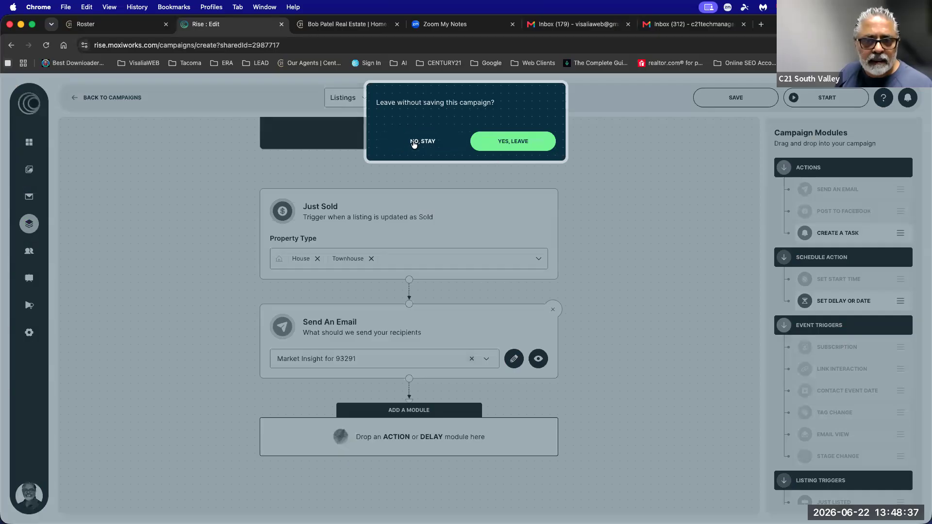
pyautogui.click(424, 142)
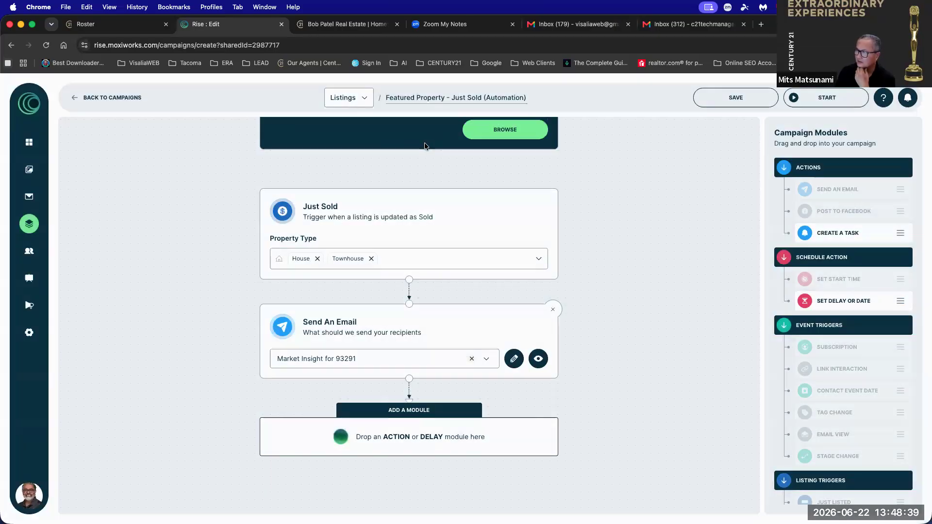
pyautogui.click(748, 98)
pyautogui.click(110, 98)
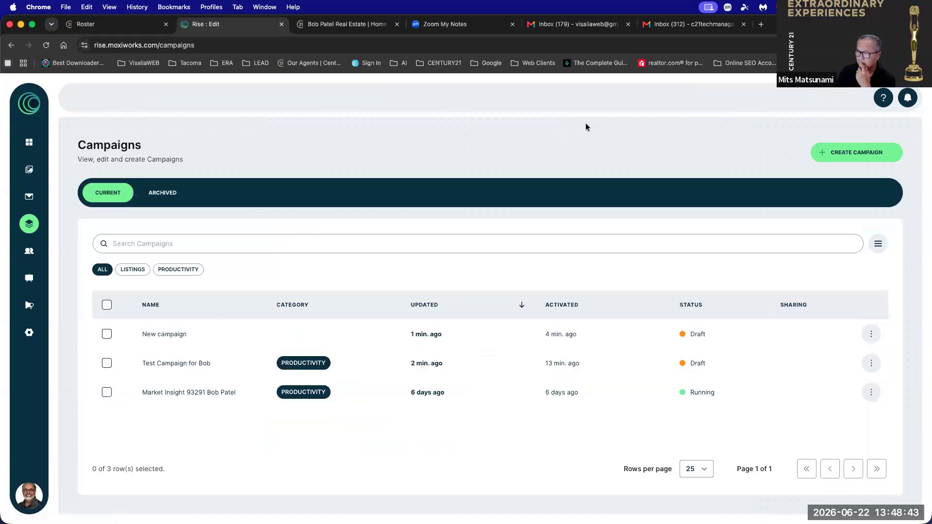
# Create a new custom campaign with a Set Start Time step.
pyautogui.click(826, 152)
pyautogui.click(690, 117)
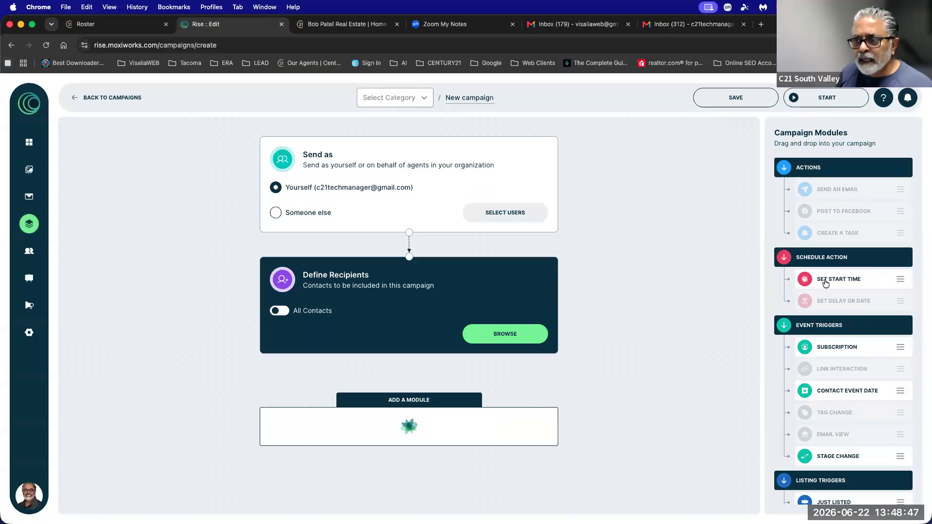
pyautogui.moveTo(615, 361); pyautogui.dragTo(445, 433)
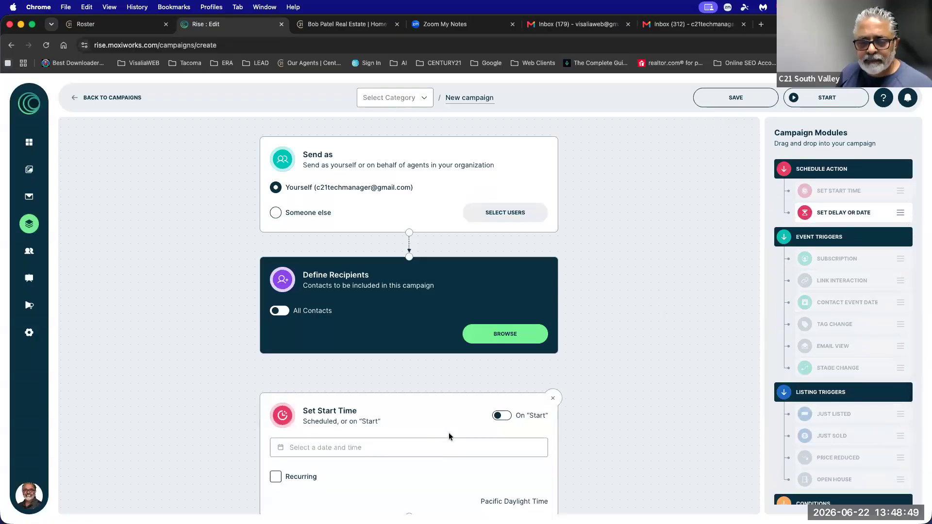
pyautogui.scroll(-3, 437, 422)
pyautogui.click(322, 308)
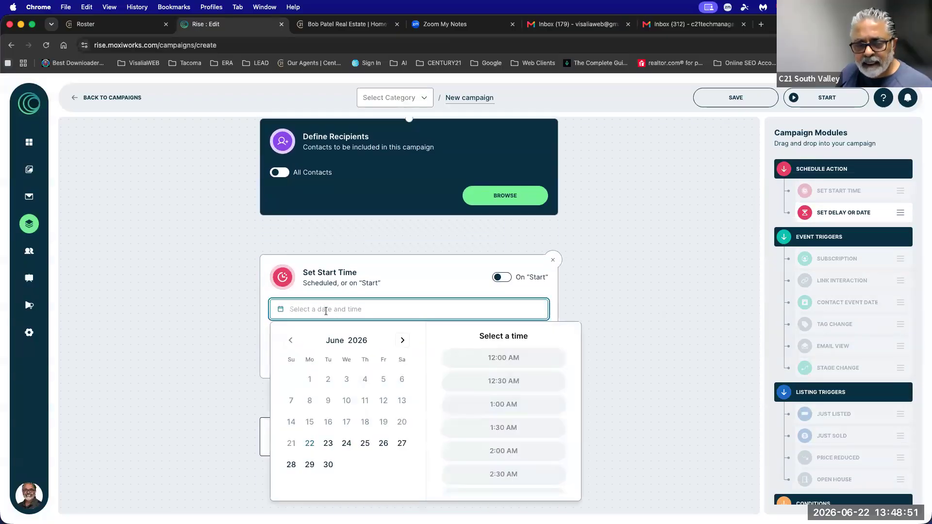
pyautogui.scroll(1, 655, 264)
pyautogui.scroll(2, 813, 206)
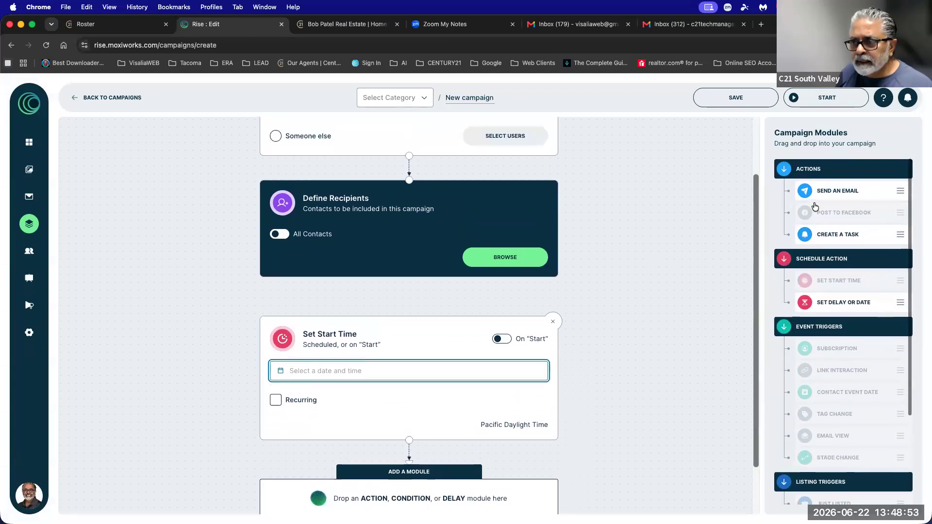
# Add a Send An Email step that sends Market Insight for 93291.
pyautogui.moveTo(813, 189); pyautogui.dragTo(214, 444)
pyautogui.scroll(-1, 215, 444)
pyautogui.scroll(-1, 214, 444)
pyautogui.scroll(3, 832, 179)
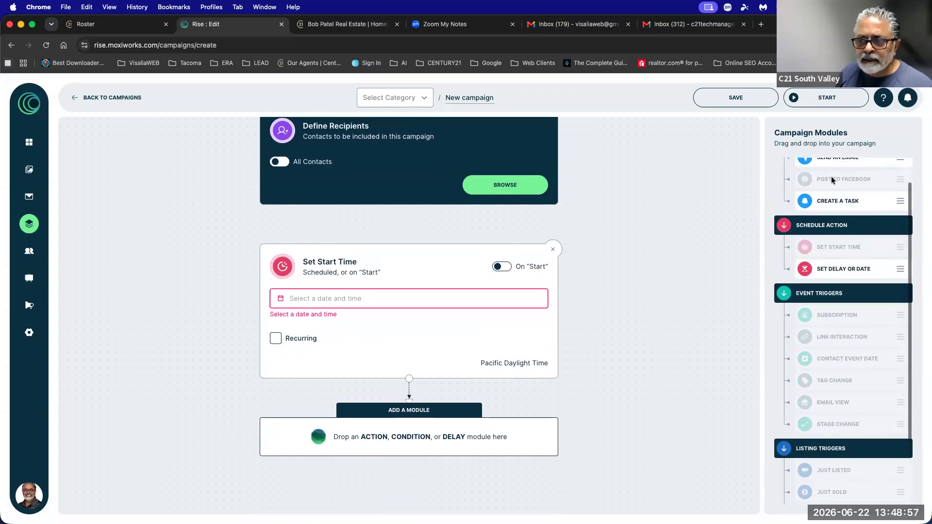
pyautogui.moveTo(813, 189); pyautogui.dragTo(442, 436)
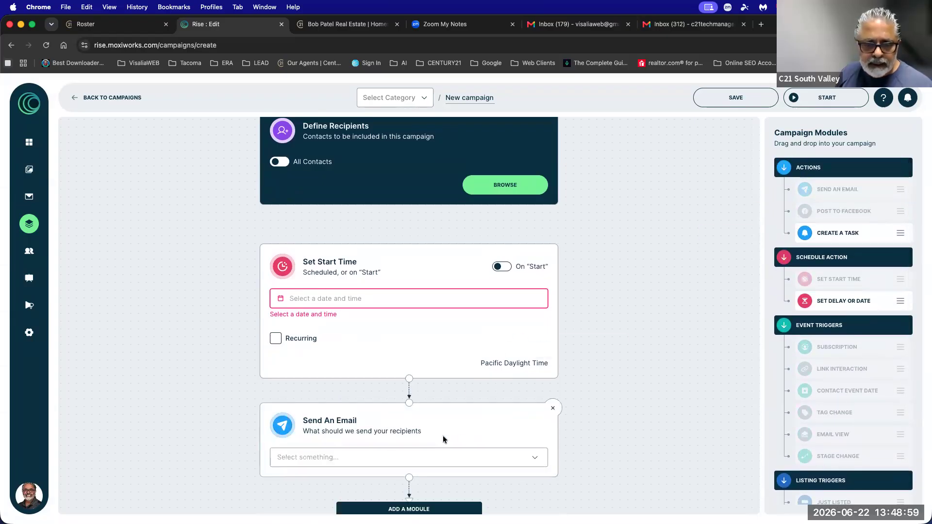
pyautogui.click(344, 451)
pyautogui.click(324, 358)
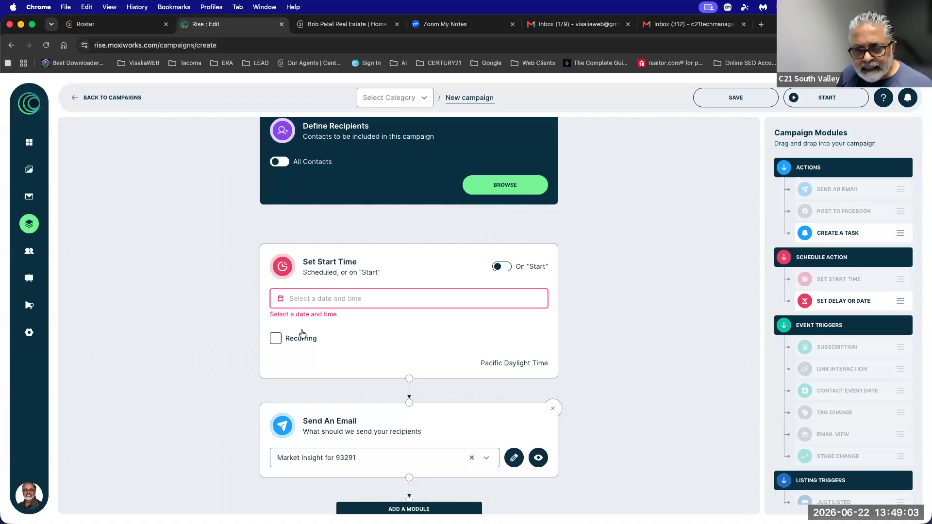
# Make the campaign recurring, starting On Start, with the weekly frequency options shown.
pyautogui.click(275, 340)
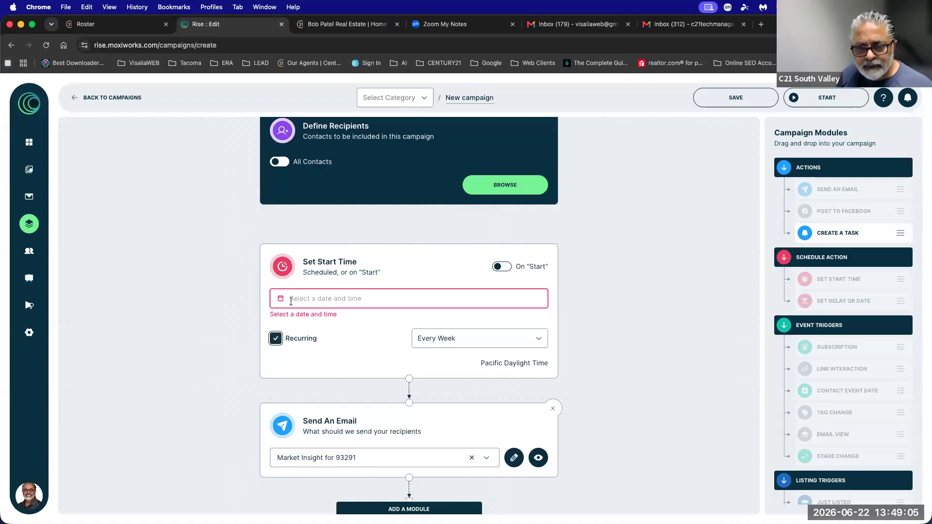
pyautogui.click(290, 300)
pyautogui.click(505, 267)
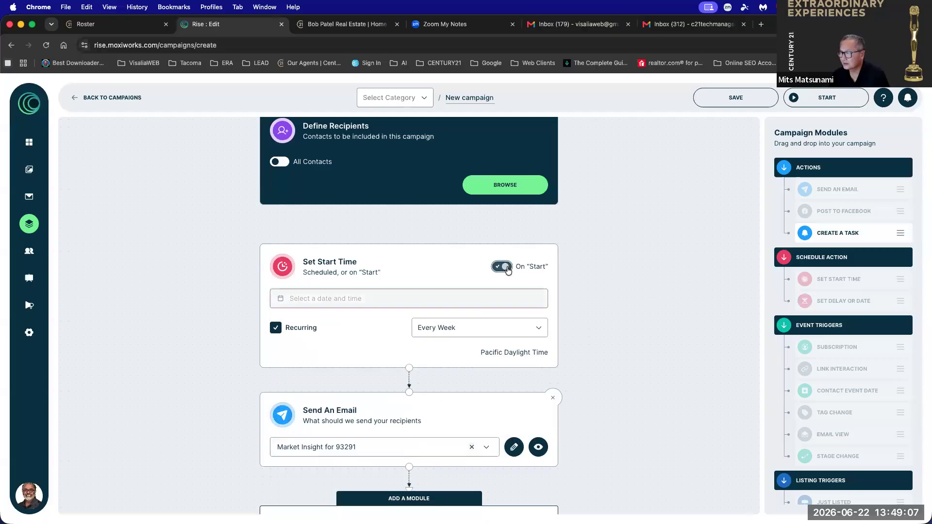
pyautogui.click(438, 326)
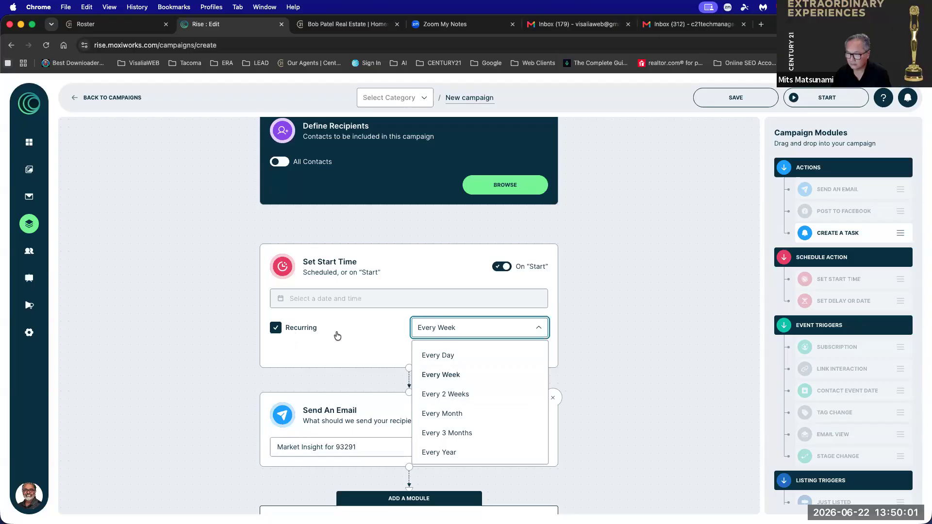
pyautogui.click(692, 25)
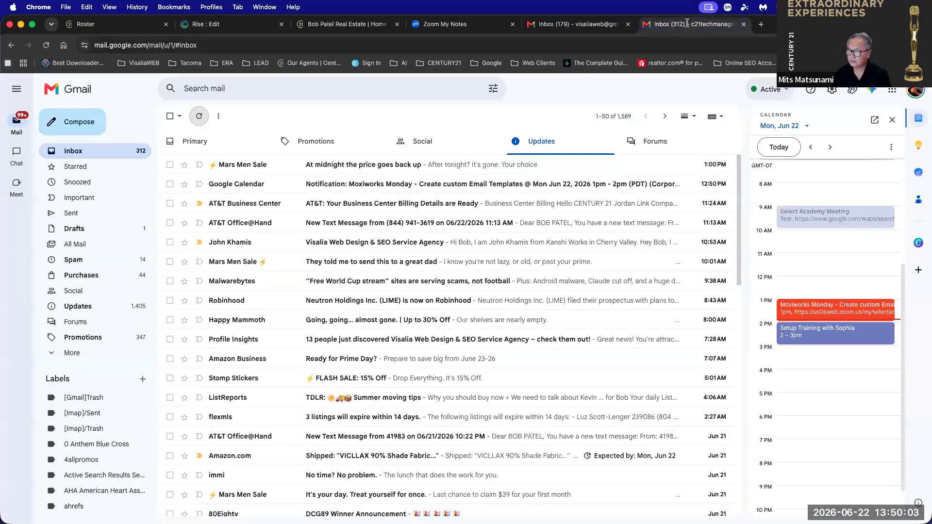
# Refresh the Gmail inbox and view the Primary, Updates and Social categories.
pyautogui.click(199, 115)
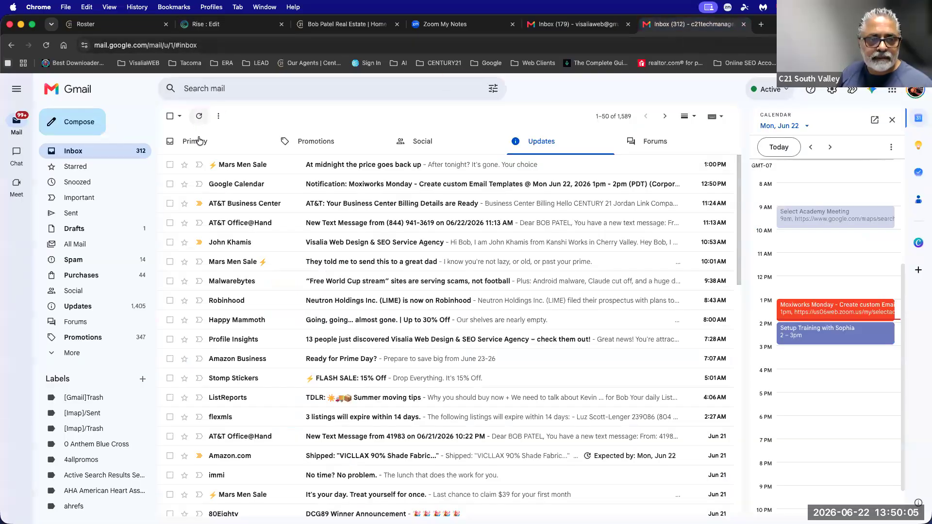
pyautogui.click(198, 141)
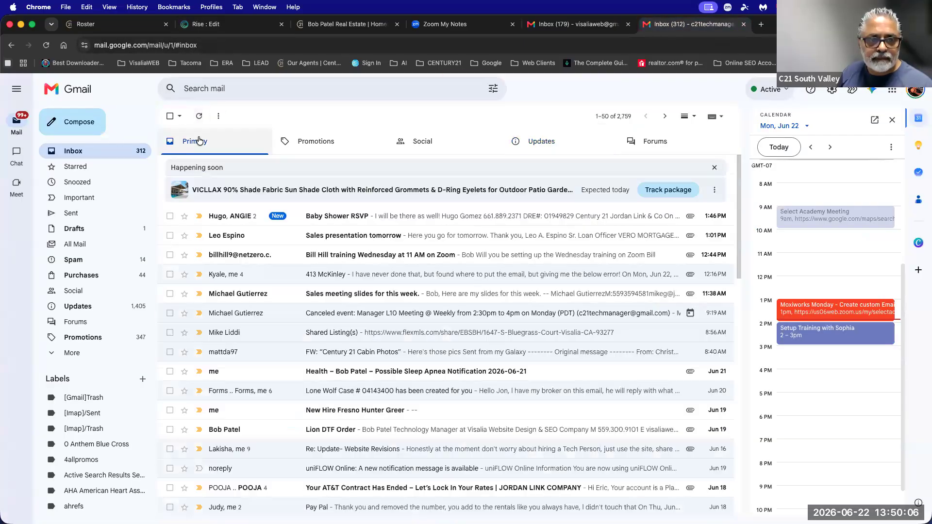
pyautogui.click(76, 151)
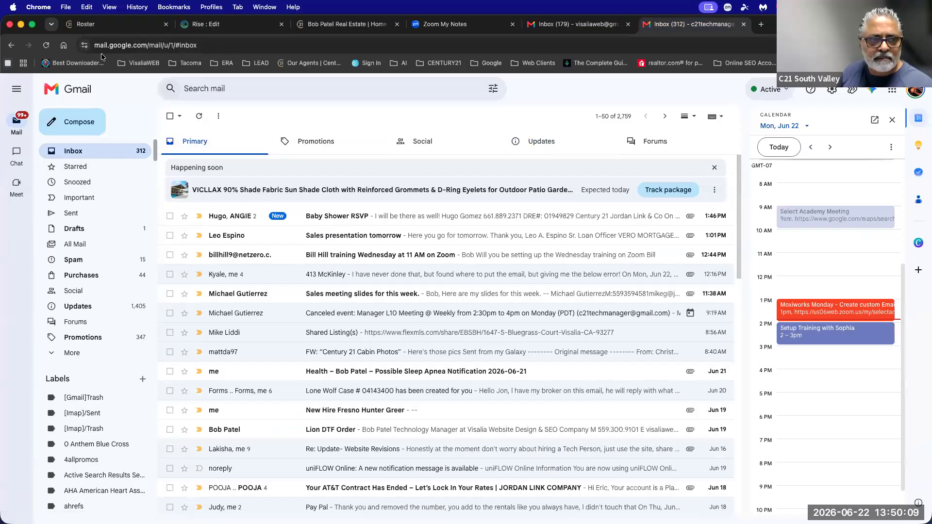
pyautogui.click(47, 45)
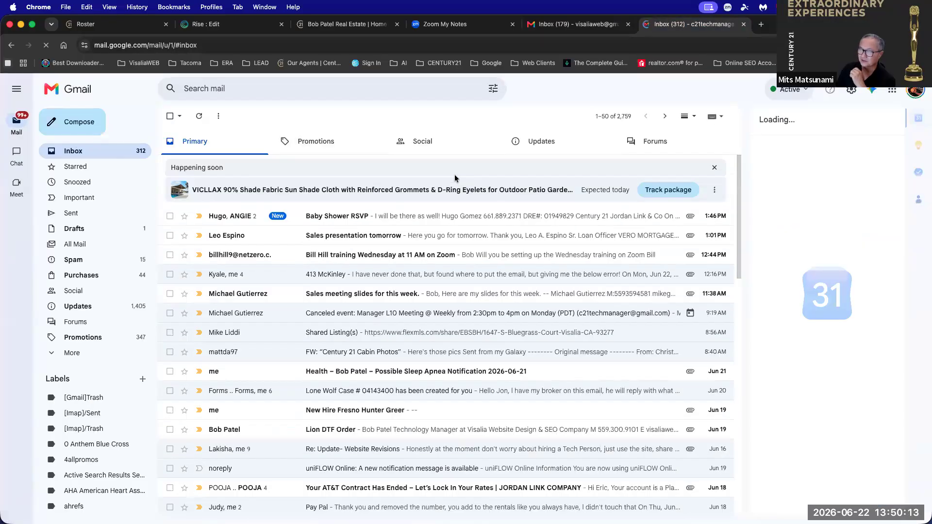
pyautogui.click(558, 141)
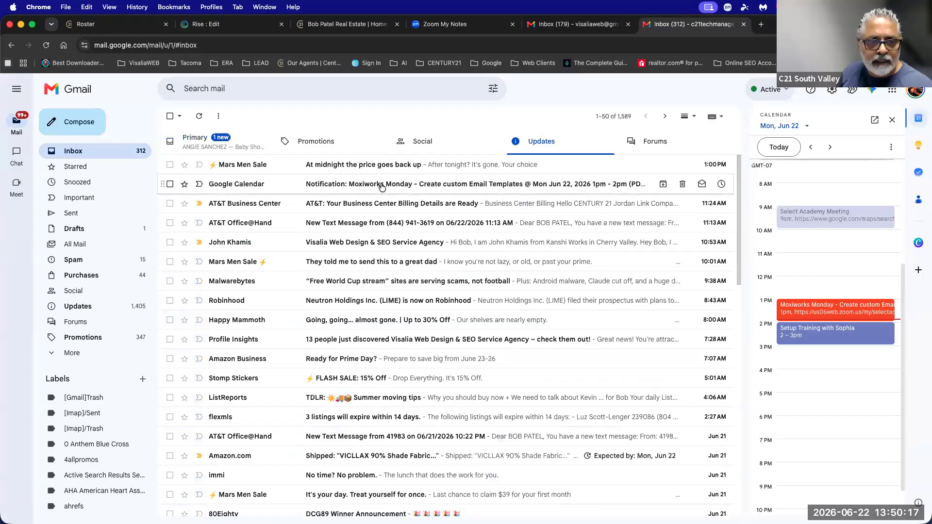
pyautogui.click(453, 148)
# Check Forums, Promotions and Spam, return to the Primary inbox, then go back to Rise.
pyautogui.click(634, 141)
pyautogui.click(306, 148)
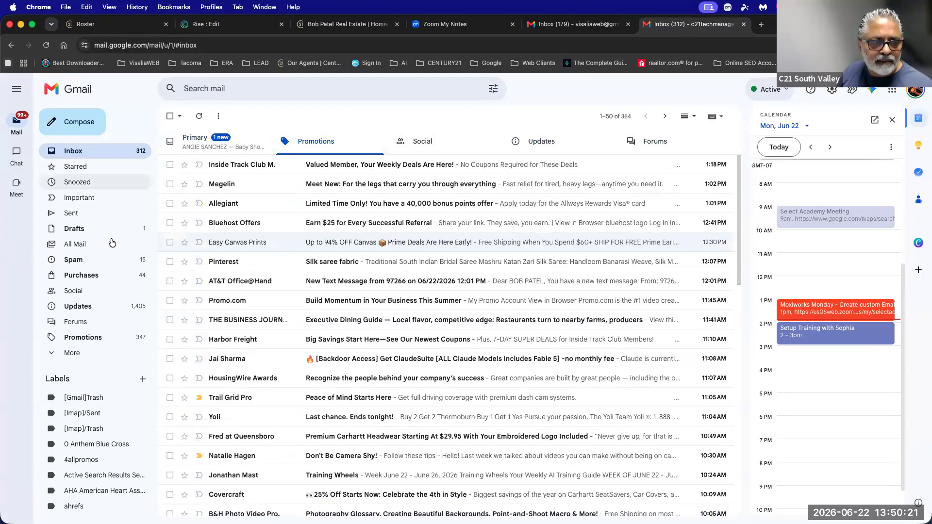
pyautogui.click(77, 260)
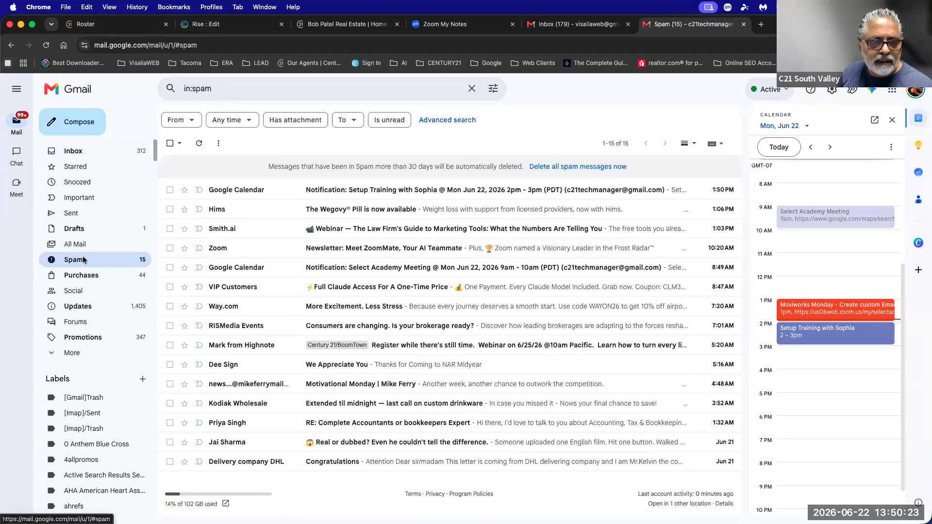
pyautogui.click(73, 151)
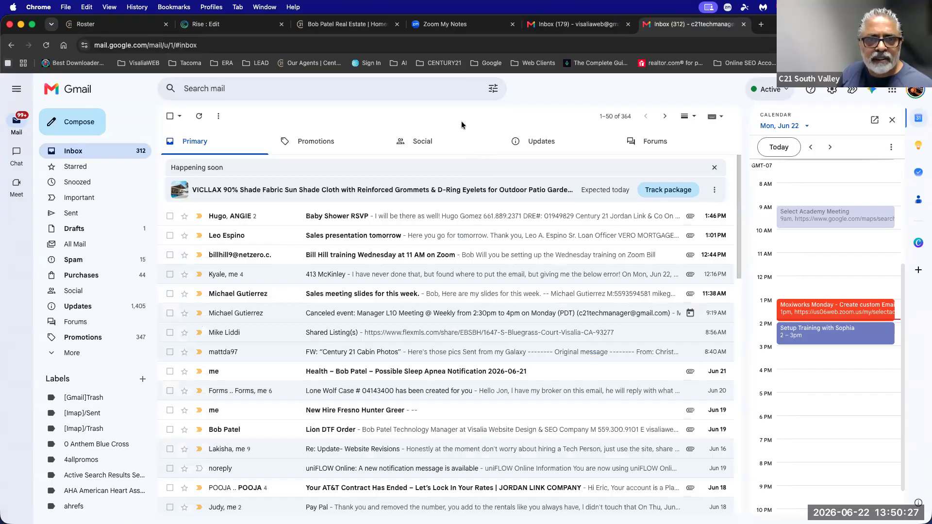
pyautogui.click(556, 29)
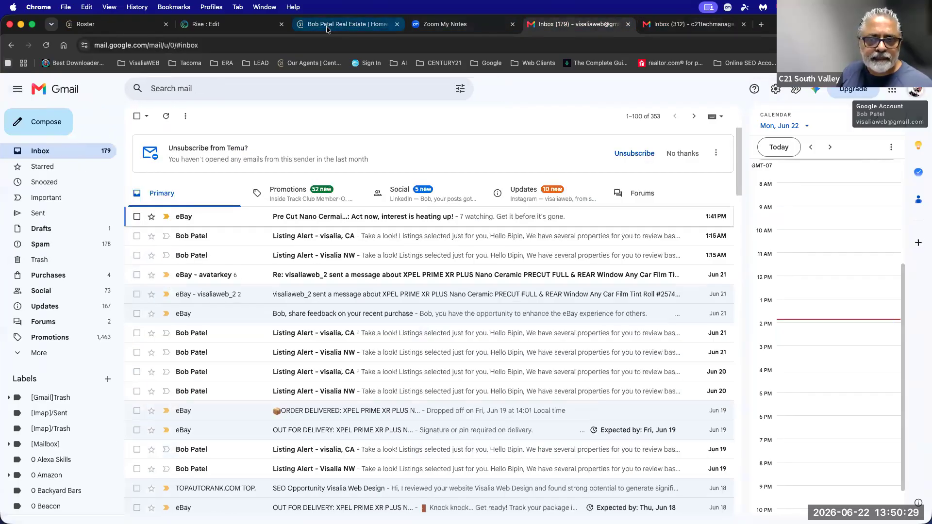
pyautogui.click(327, 29)
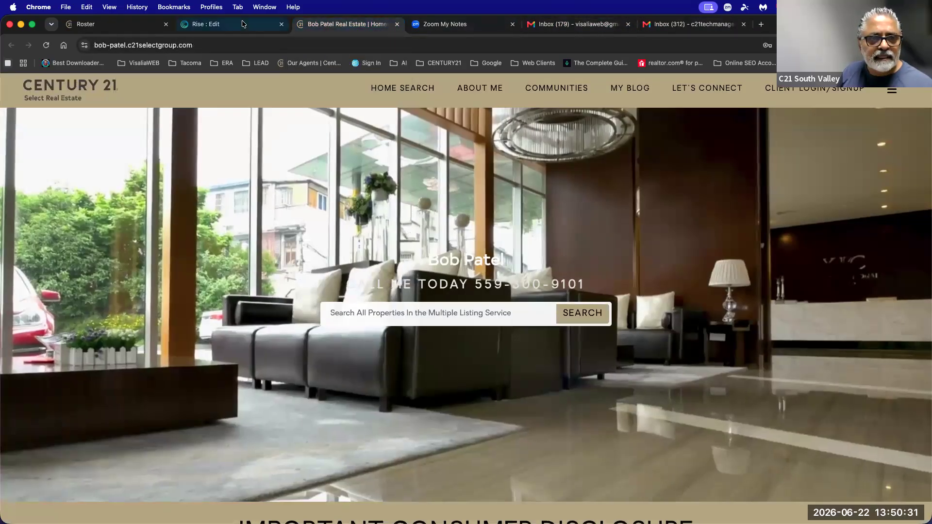
pyautogui.click(257, 26)
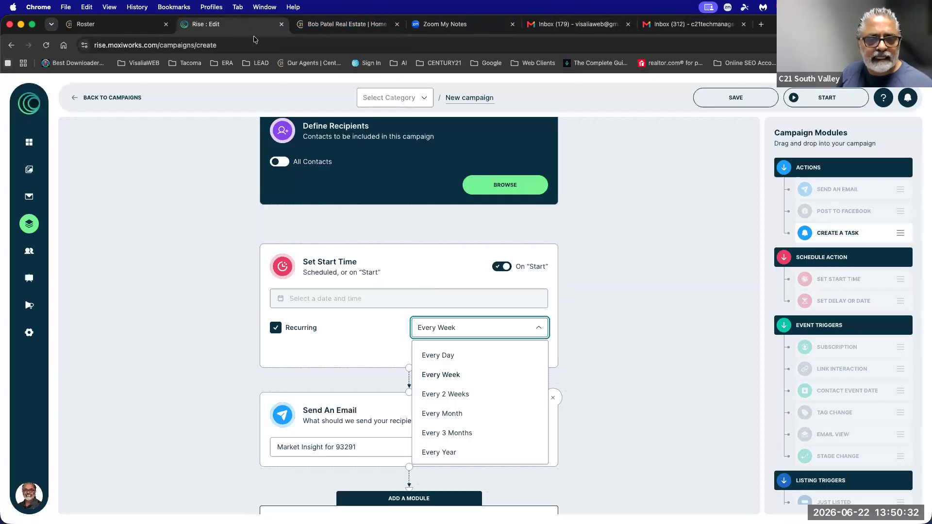
# Discard the unsaved campaign, look at Market Insight 93291, then return to search the list.
pyautogui.click(100, 100)
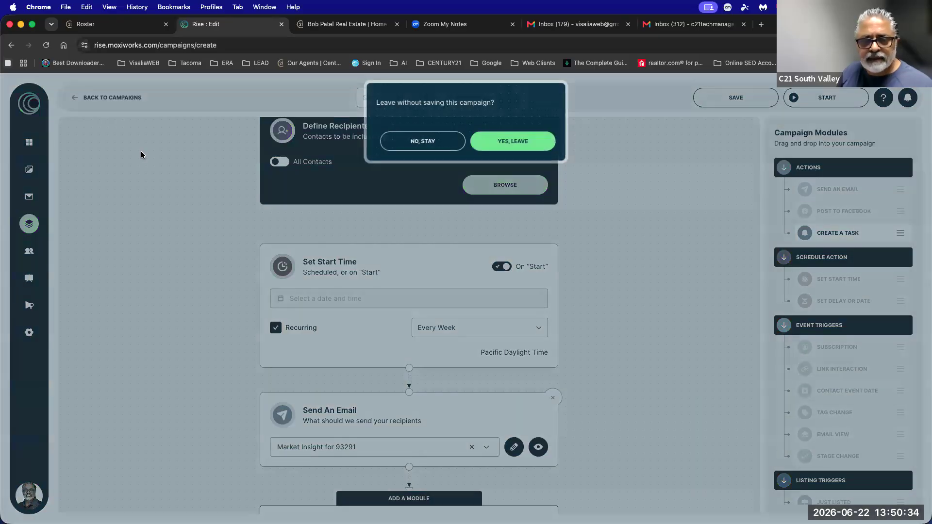
pyautogui.click(514, 143)
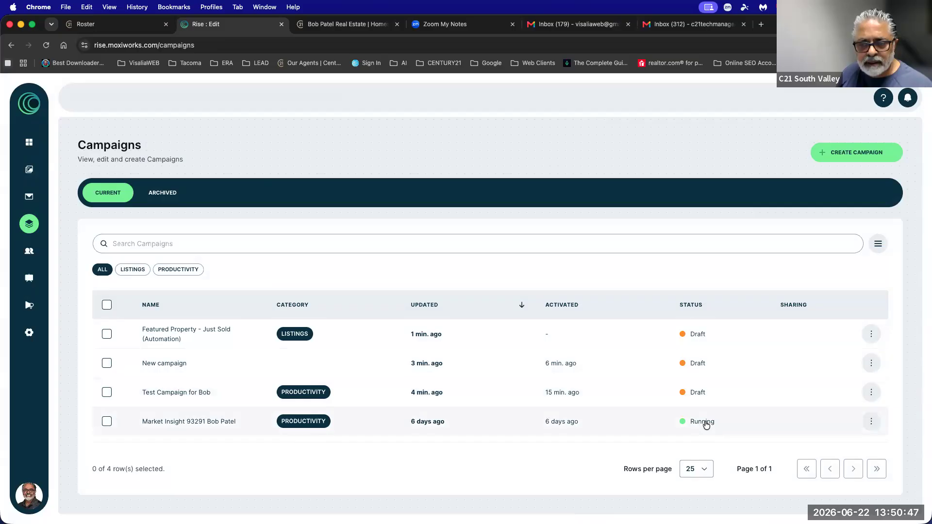
pyautogui.moveTo(543, 424); pyautogui.dragTo(574, 427)
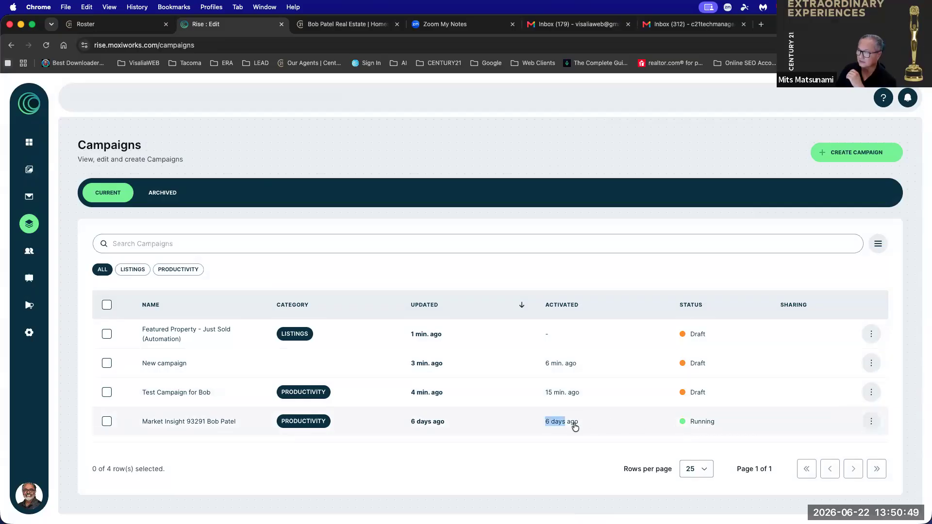
pyautogui.click(575, 426)
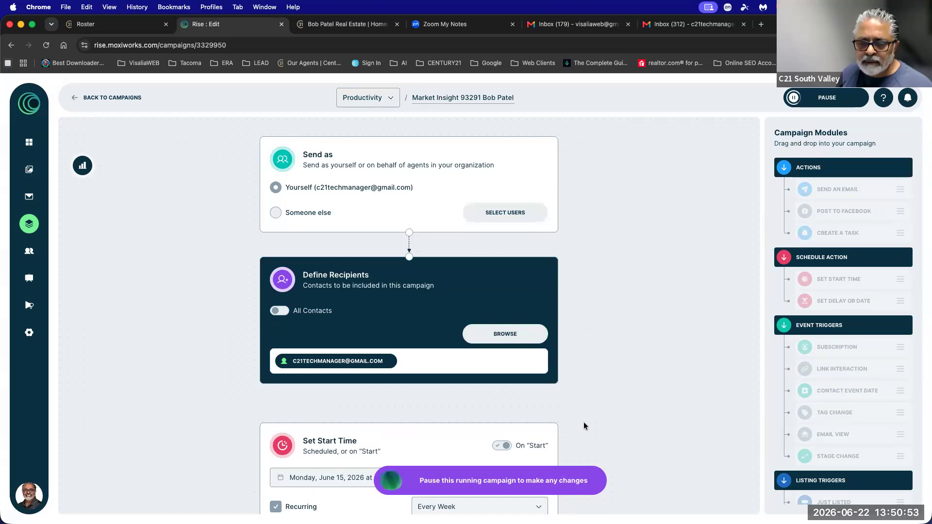
pyautogui.click(126, 97)
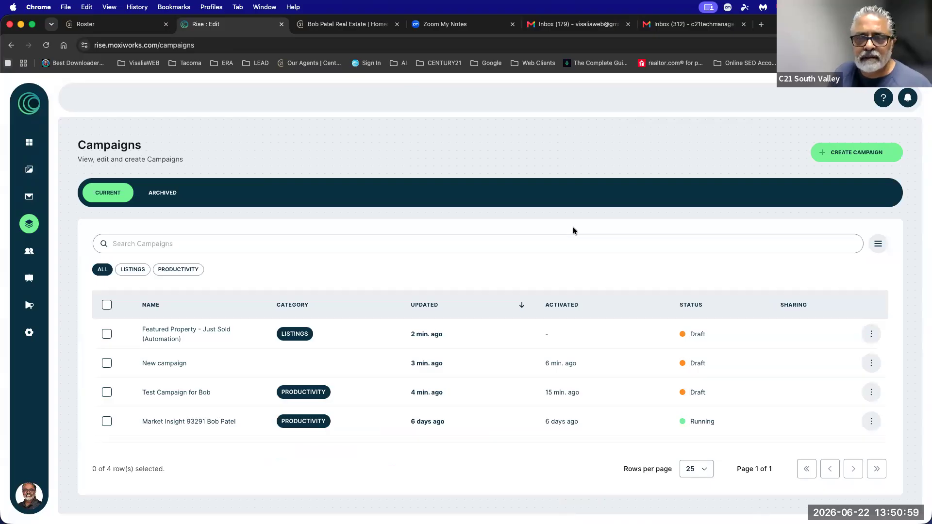
pyautogui.click(568, 244)
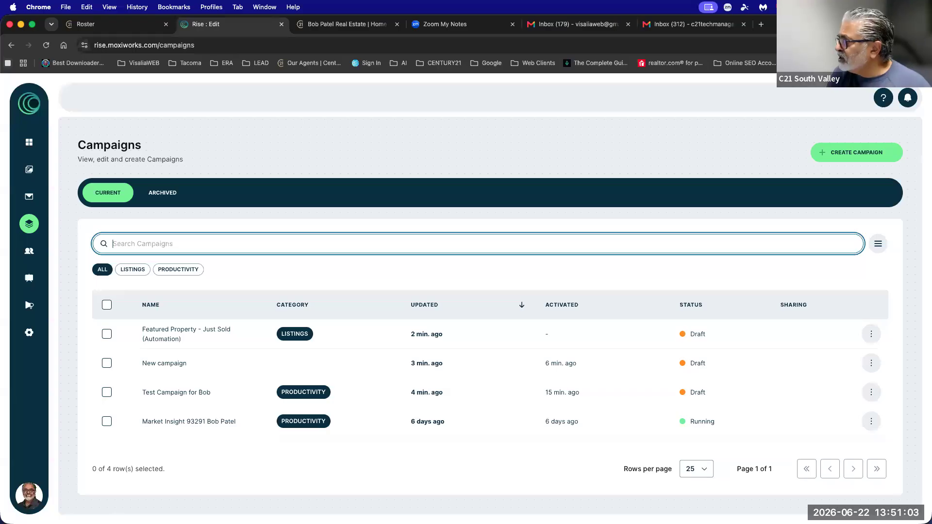